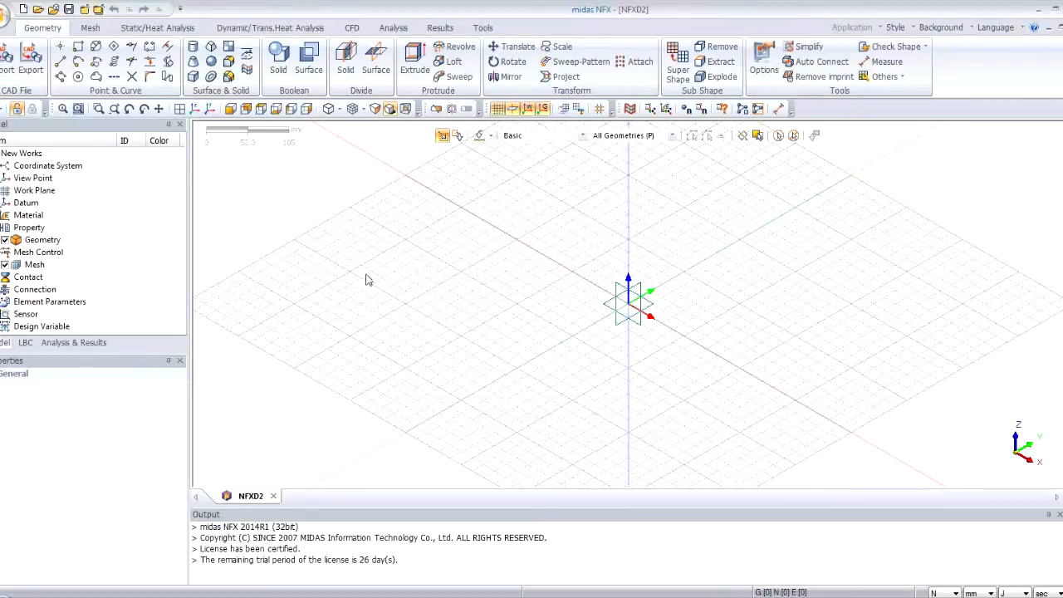
Step: Hide all guiders in the model view
right_click(492, 285)
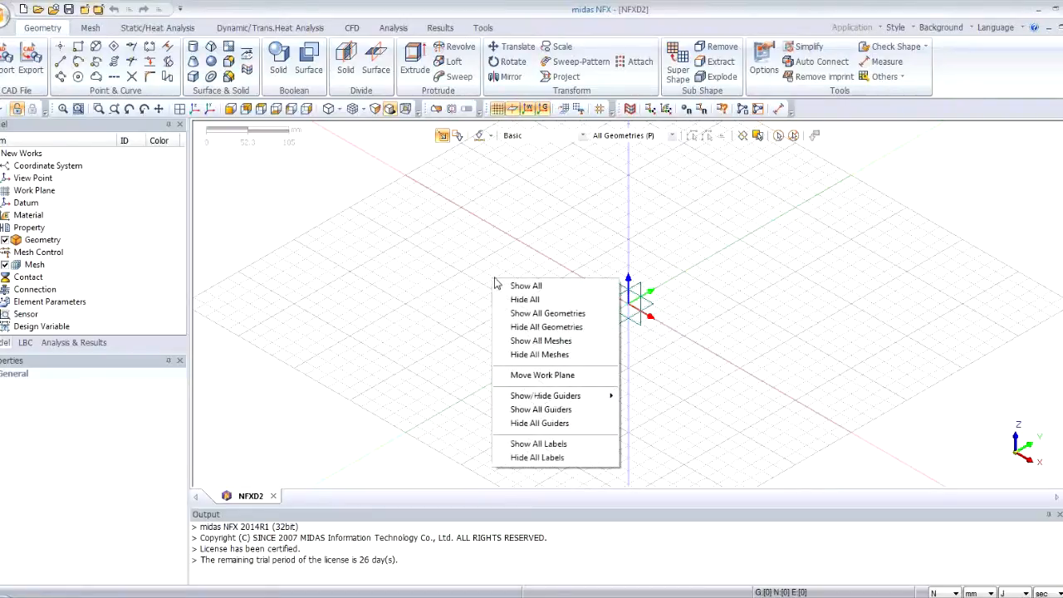
left_click(570, 425)
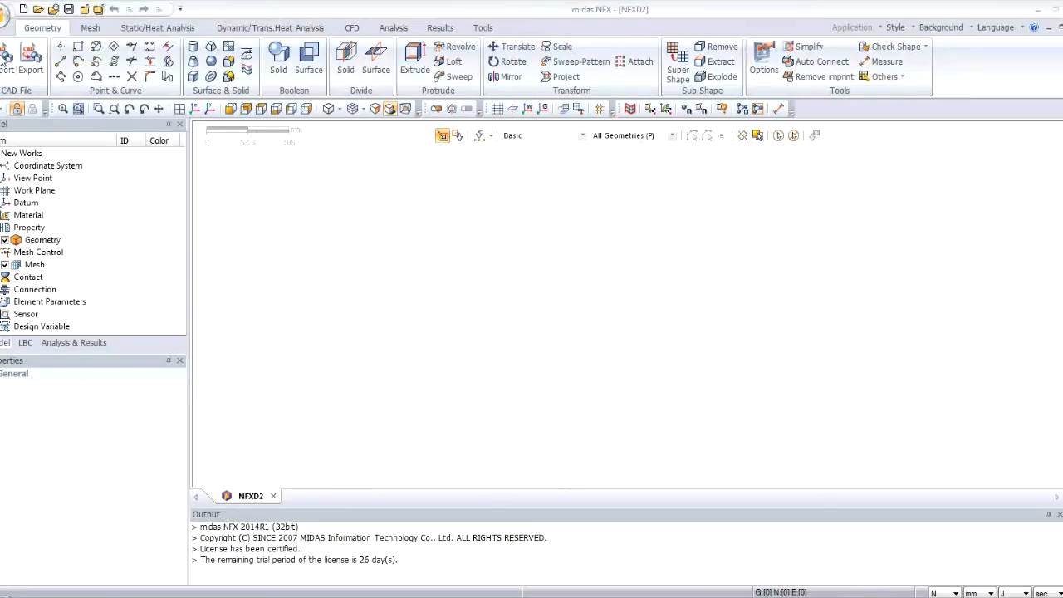
Step: Start a CAD import and look for a Parasolid file in the Tensile test_Nonlinear Static subfolder of the nonlinear webinar folder
left_click(5, 57)
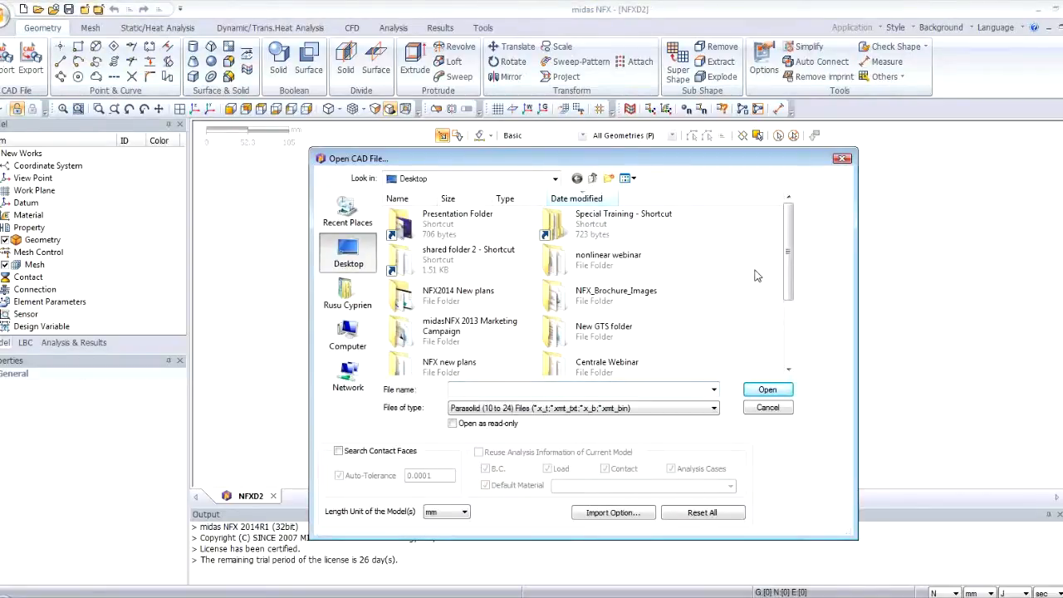
double_click(656, 264)
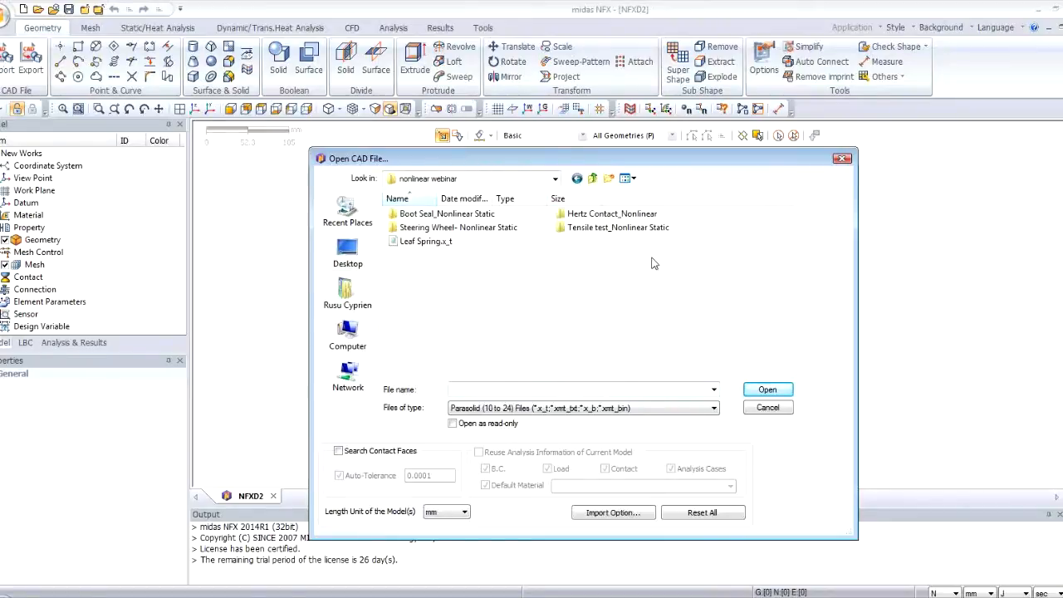
double_click(609, 229)
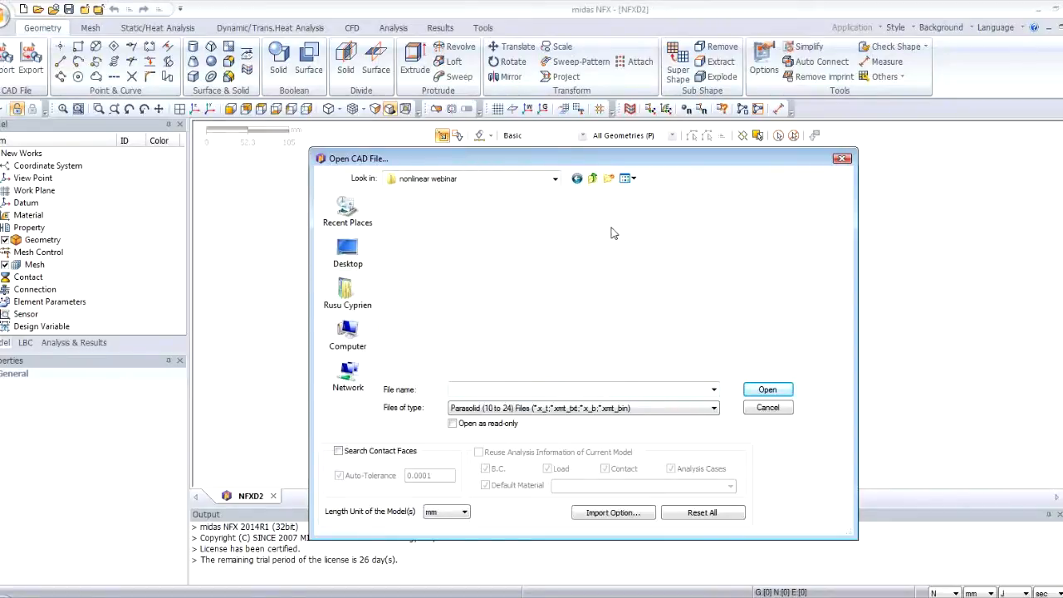
left_click(534, 412)
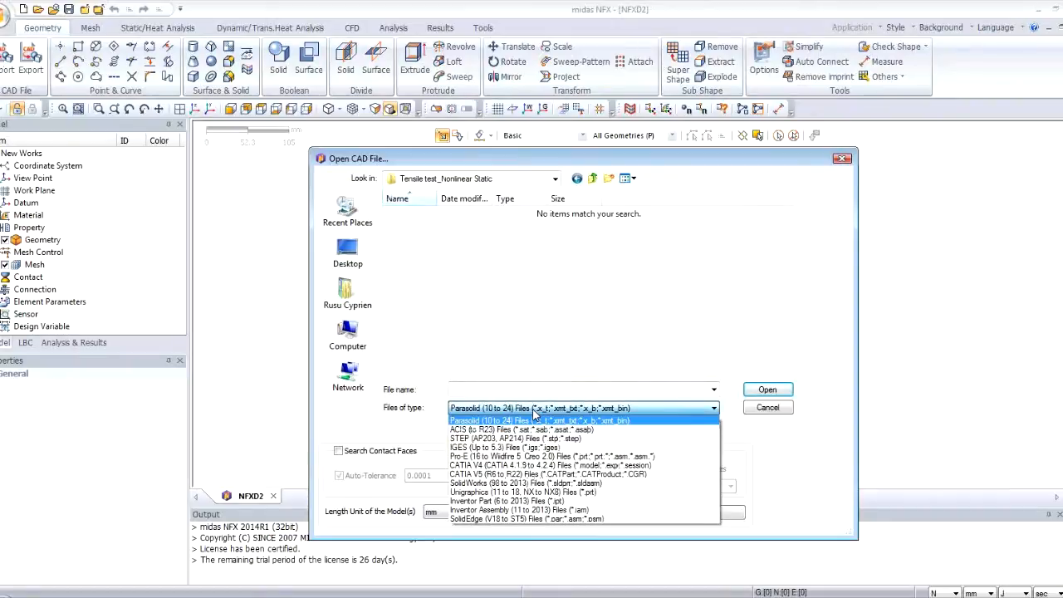
left_click(534, 412)
Step: Browse back to the nonlinear webinar folder on the Desktop and import the Parasolid model Tensile Test.x_t
left_click(594, 180)
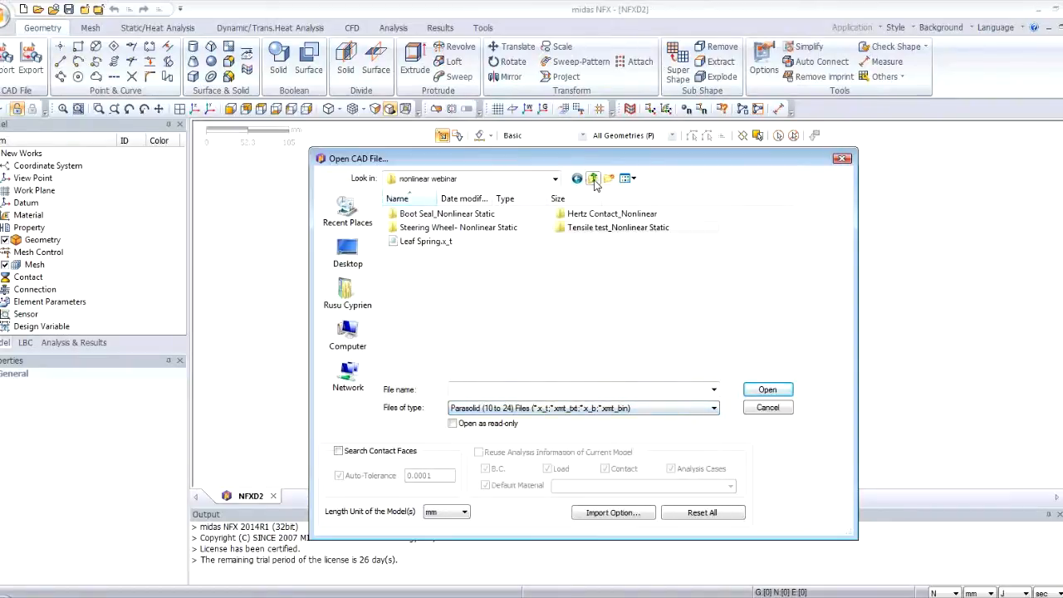
left_click(594, 180)
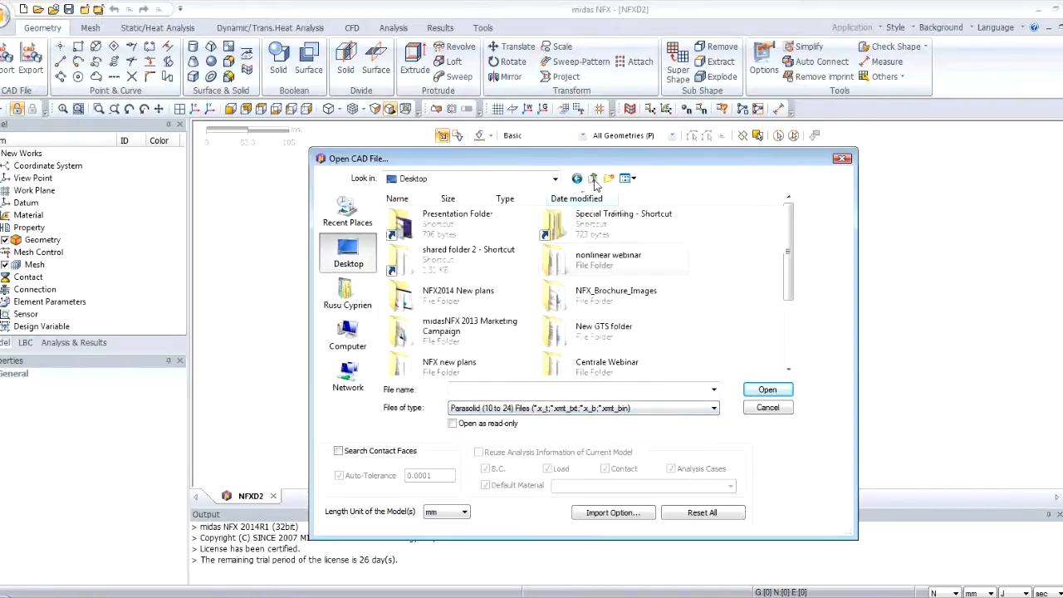
double_click(600, 261)
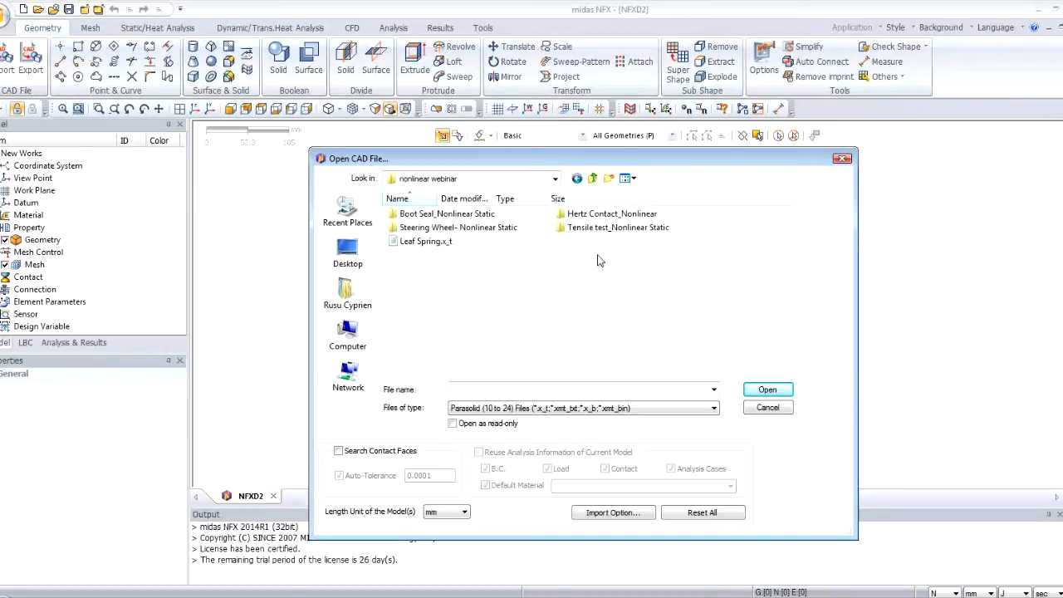
left_click(593, 179)
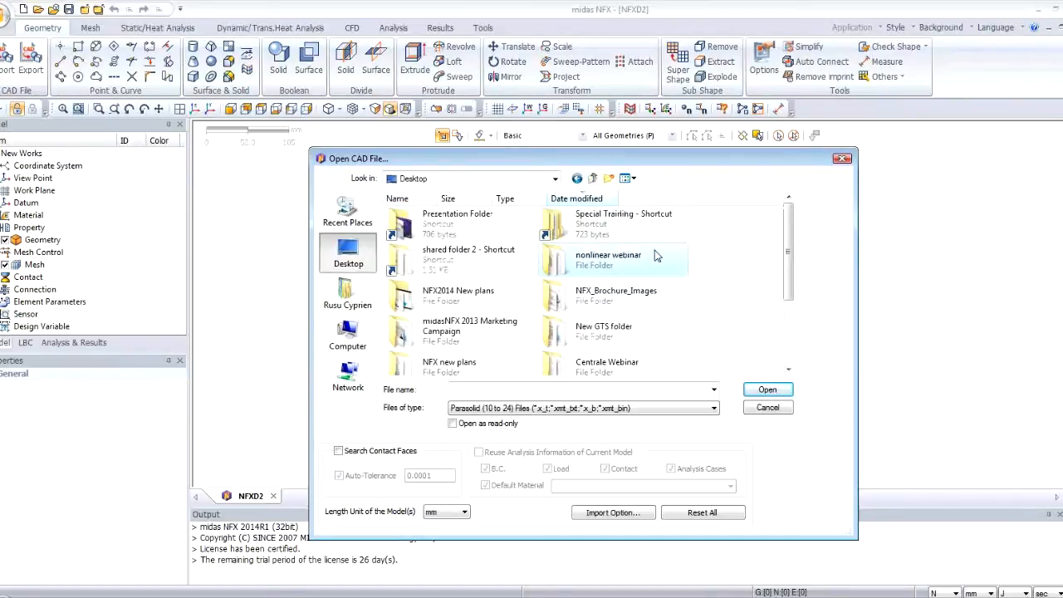
scroll(655, 255, "down", 3)
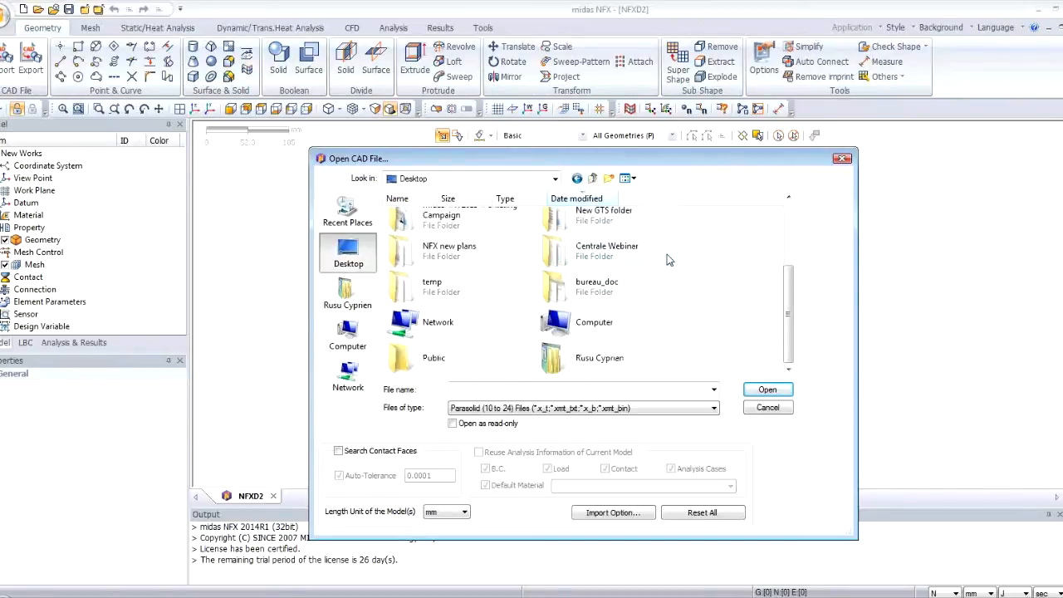
scroll(702, 282, "up", 3)
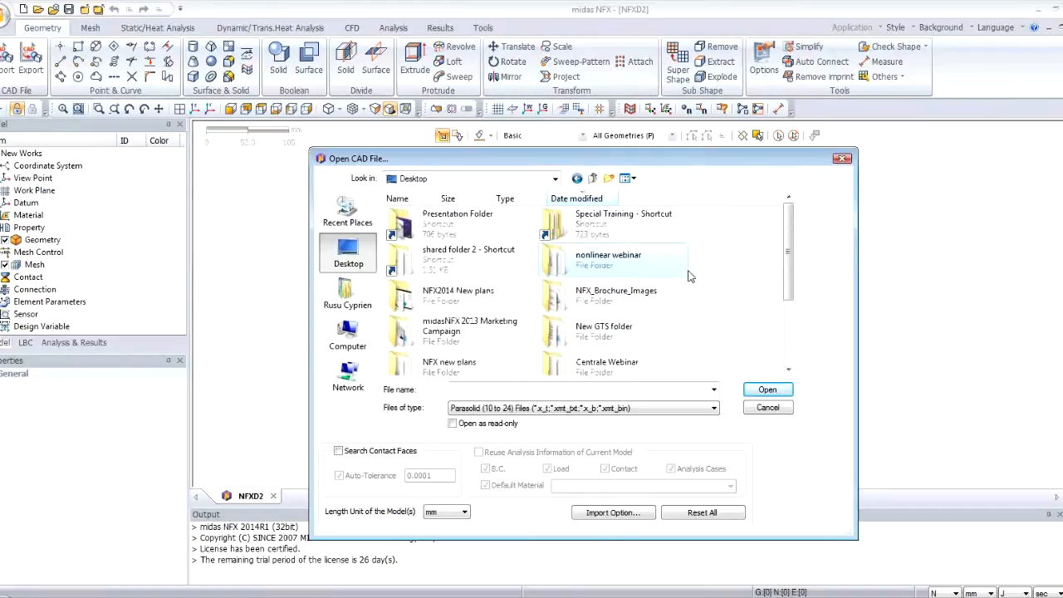
double_click(629, 265)
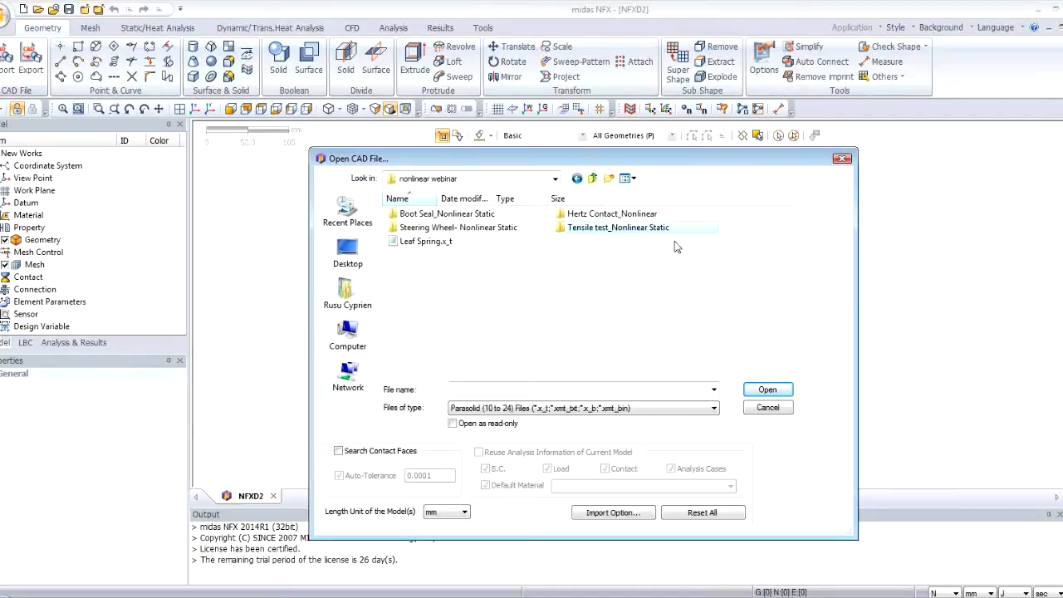
left_click(866, 97)
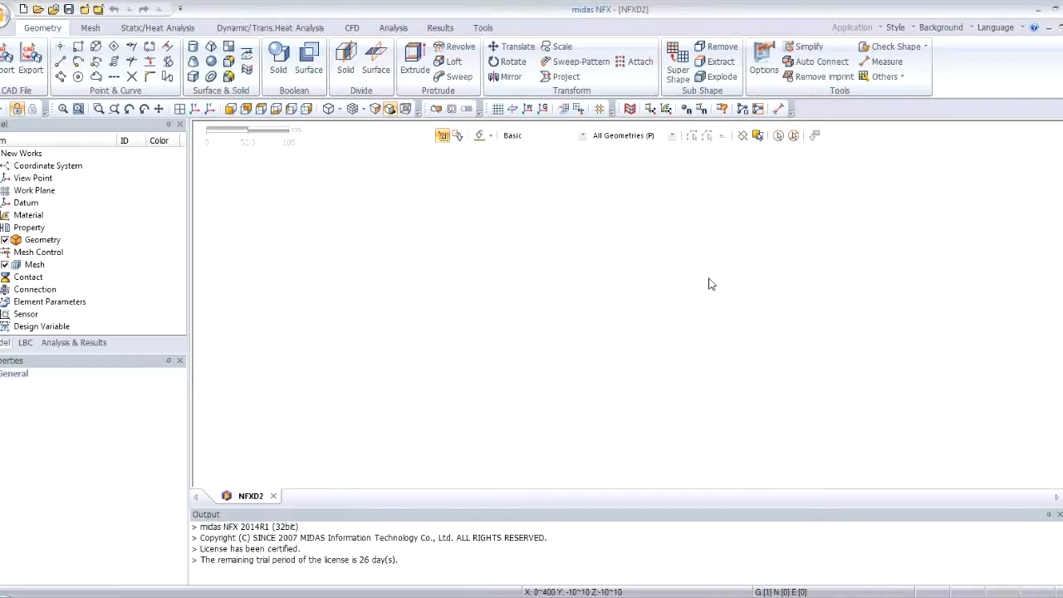
Step: Show the datum guides and the global coordinate system around the imported tensile specimen
middle_click_drag(685, 280, 657, 148)
left_click(542, 109)
left_click(513, 109)
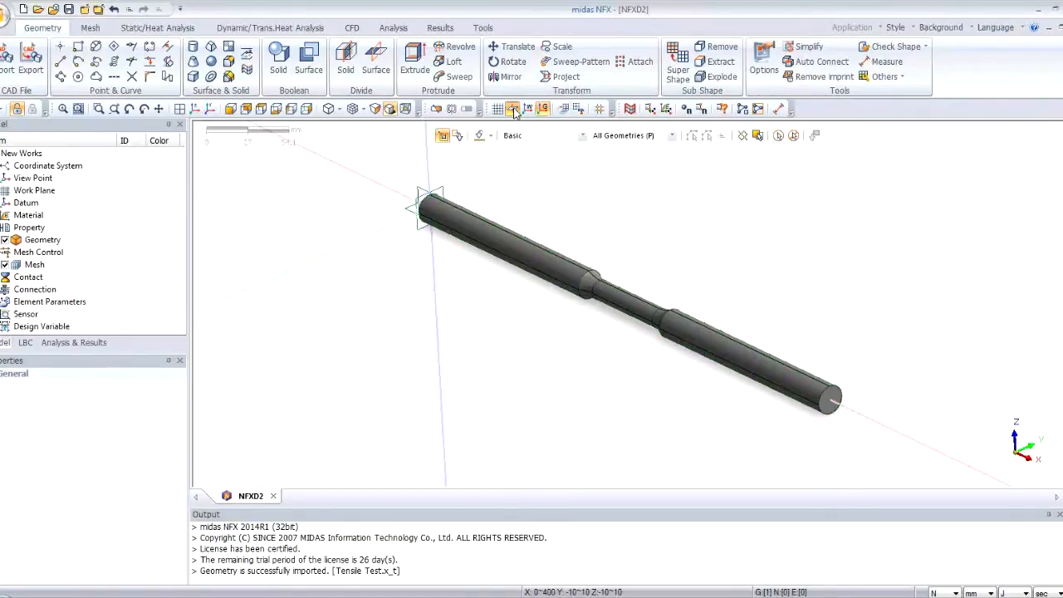
middle_click_drag(556, 314, 558, 308)
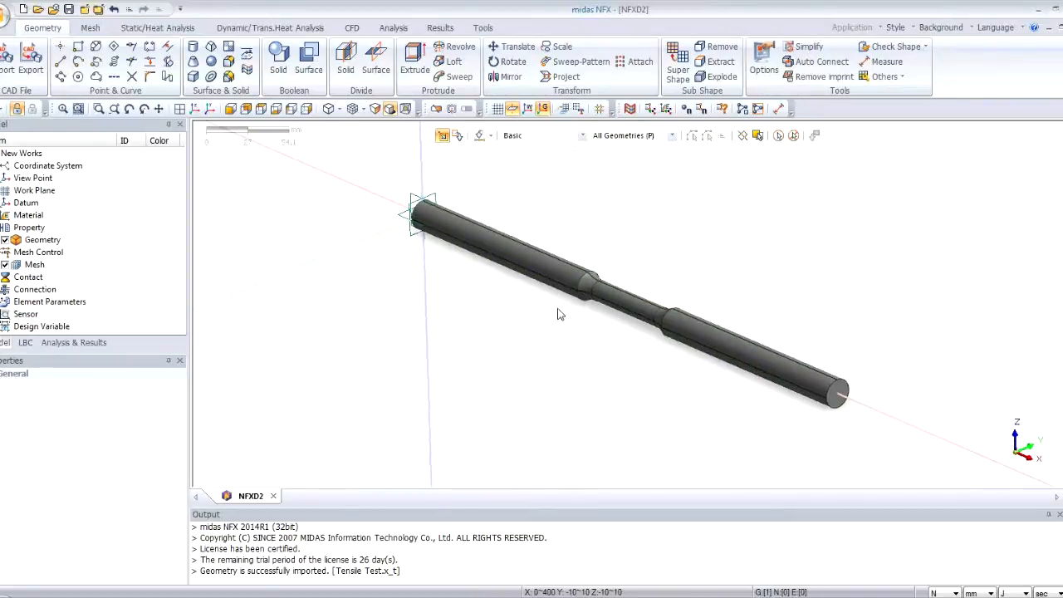
mouse_move(677, 234)
middle_mouse_down()
mouse_move(659, 241)
mouse_move(675, 236)
middle_mouse_up()
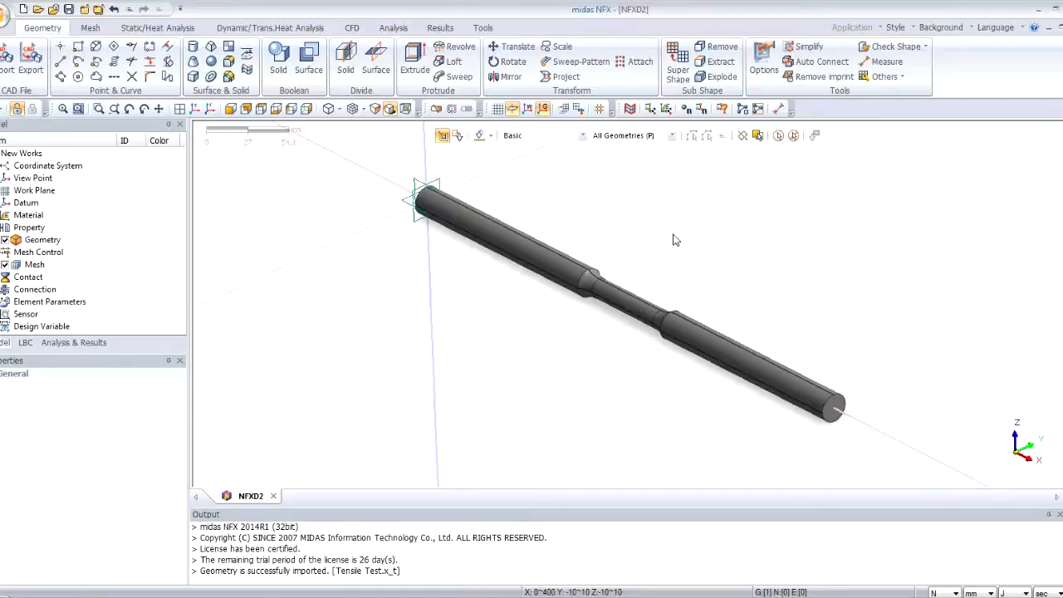
Step: Create a new isotropic material with elasto-plastic behaviour and name it Tensile
left_click(91, 28)
left_click(5, 59)
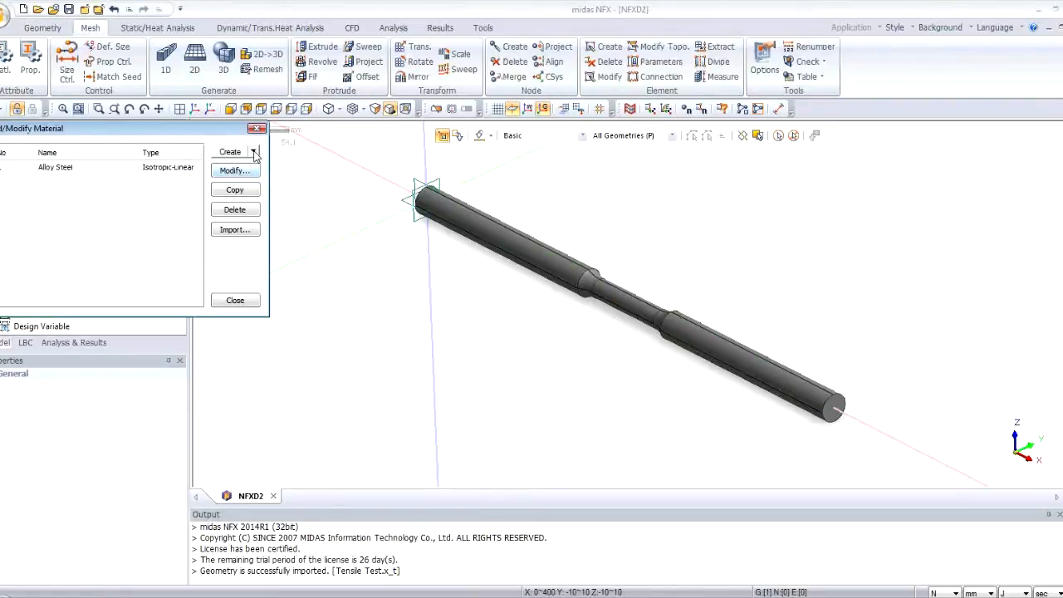
left_click(253, 153)
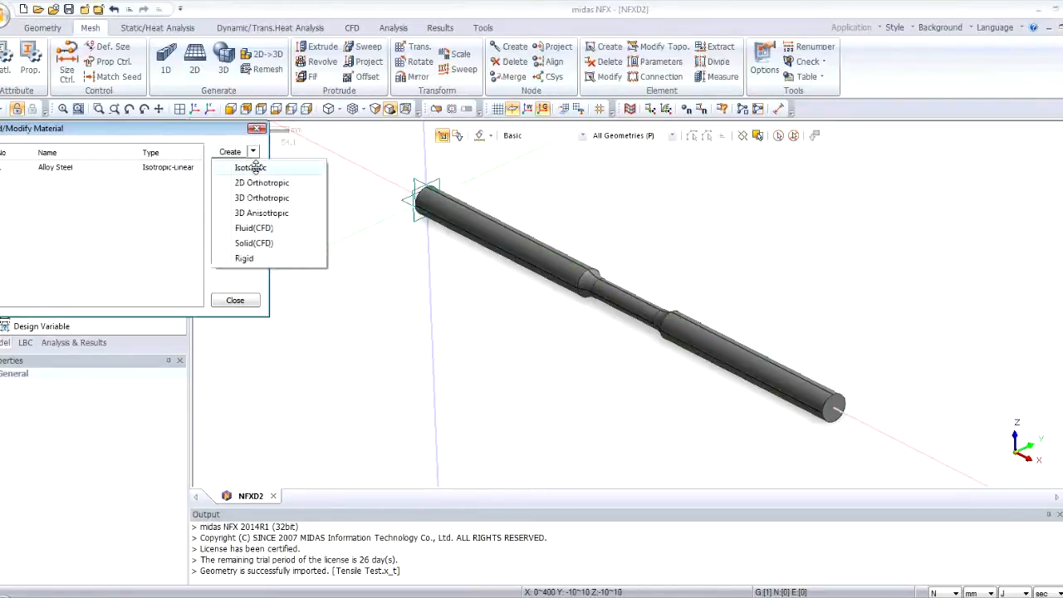
left_click(254, 167)
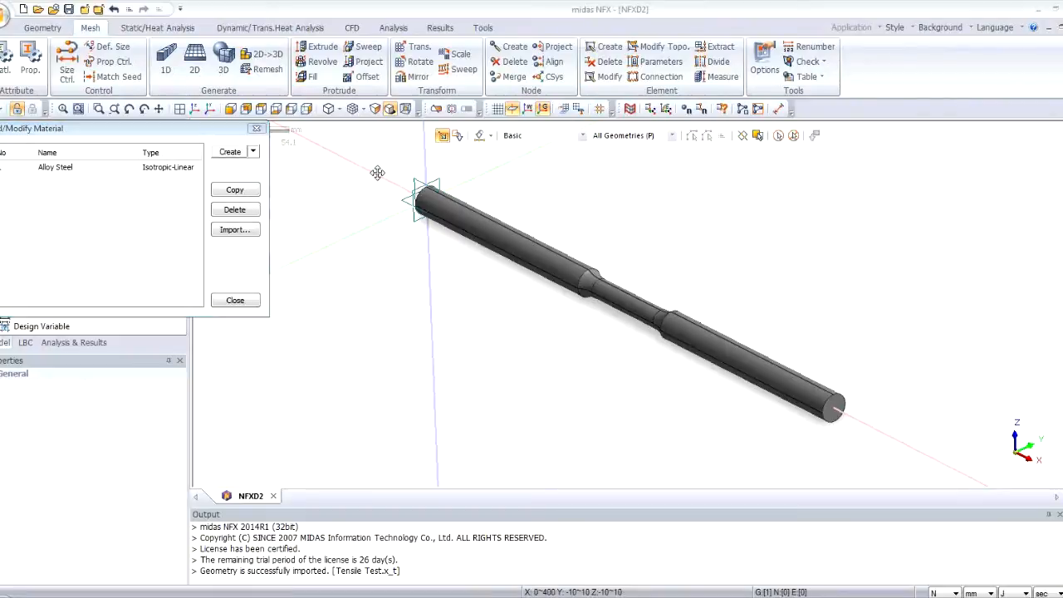
left_click_drag(499, 121, 512, 51)
left_click(507, 96)
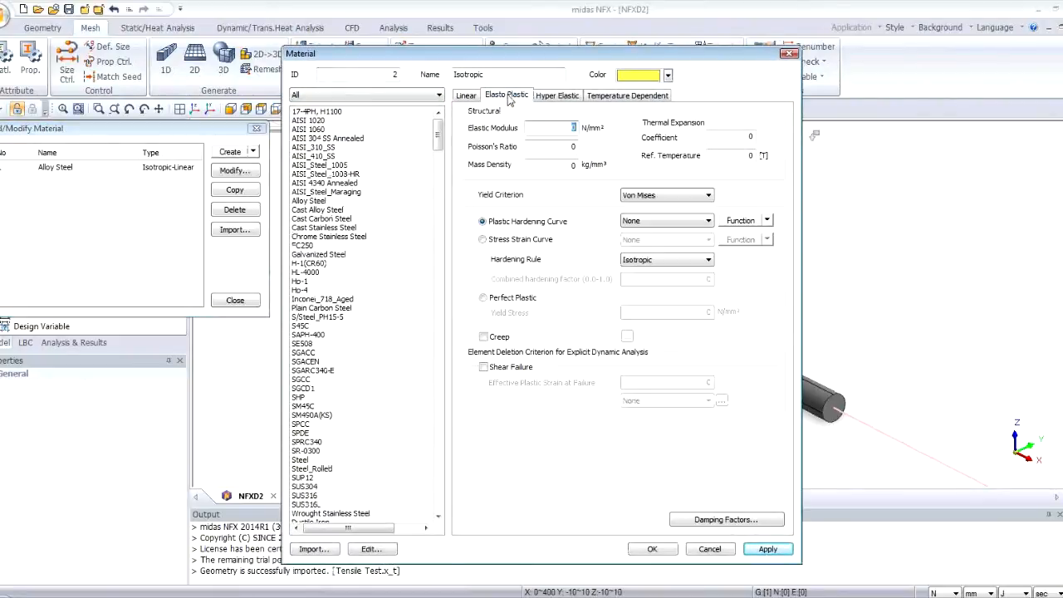
left_click(508, 75)
left_click_drag(514, 75, 444, 73)
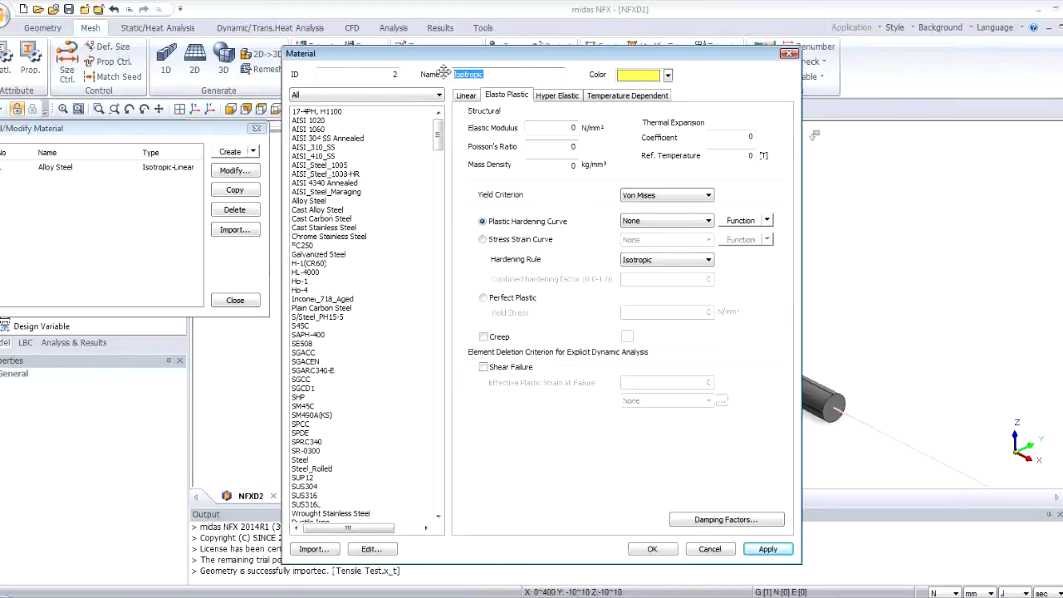
type("Tensile")
Step: Set the Tensile material's elastic modulus to 168573 N/mm² and its Poisson's ratio to 0.29
left_click(550, 127)
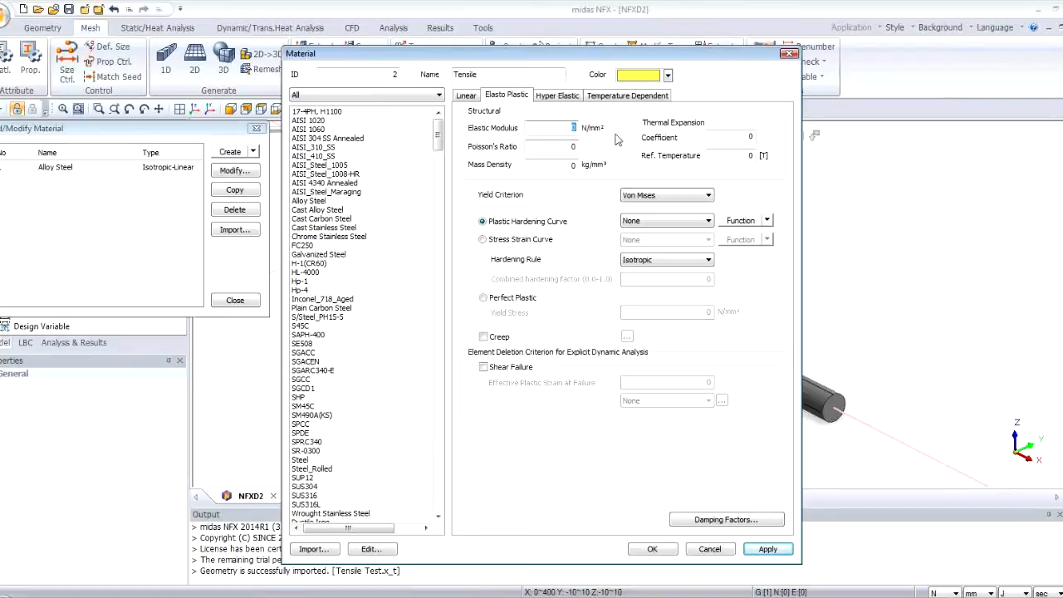
type("10")
type("8")
type("573")
key("Tab")
type("0.29")
left_click(573, 166)
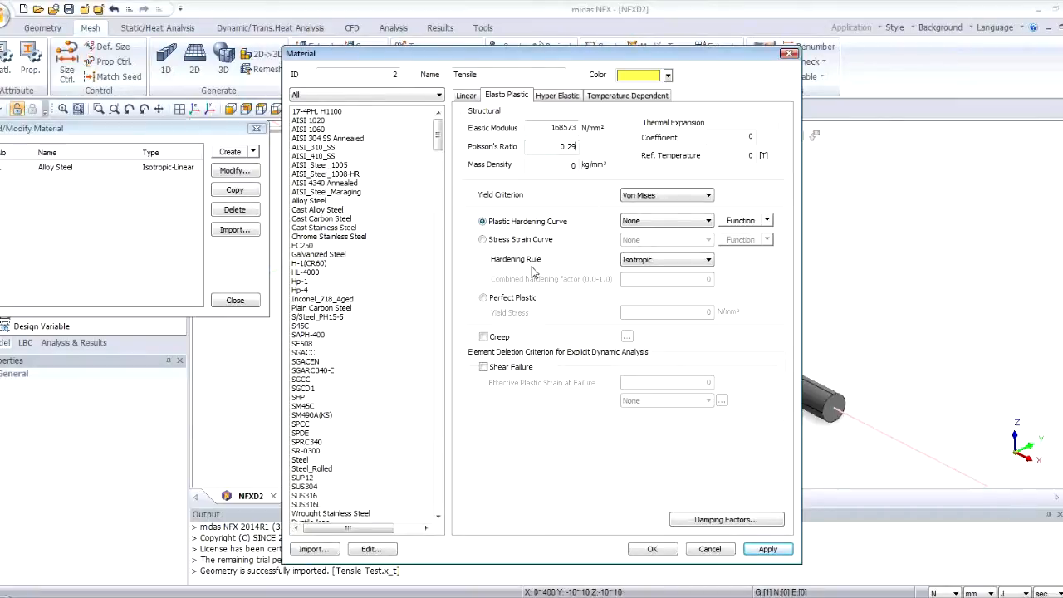
Step: Define a Plastic Hardening Function from the strain and stress values in A1:B13 of Tensile Test_data.xlsx, copied over from Excel
left_click(767, 220)
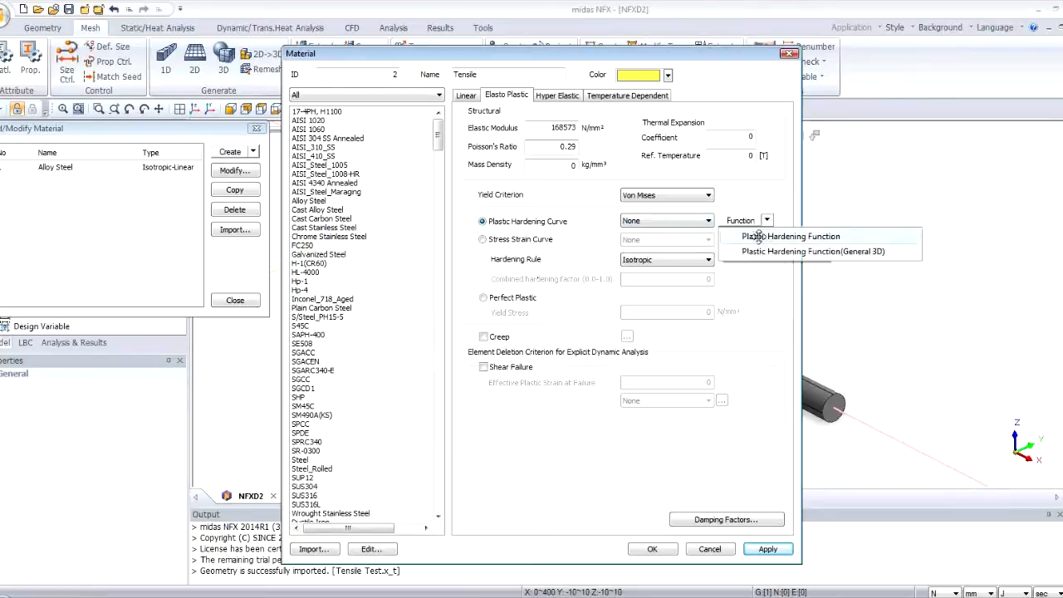
left_click(758, 238)
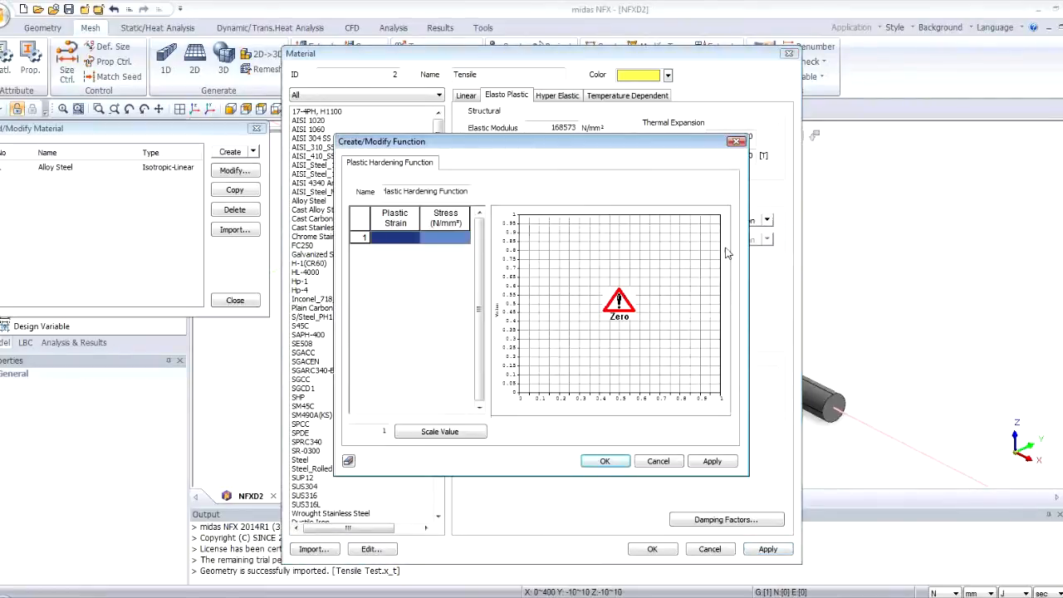
key("alt+Tab")
key("alt+Tab")
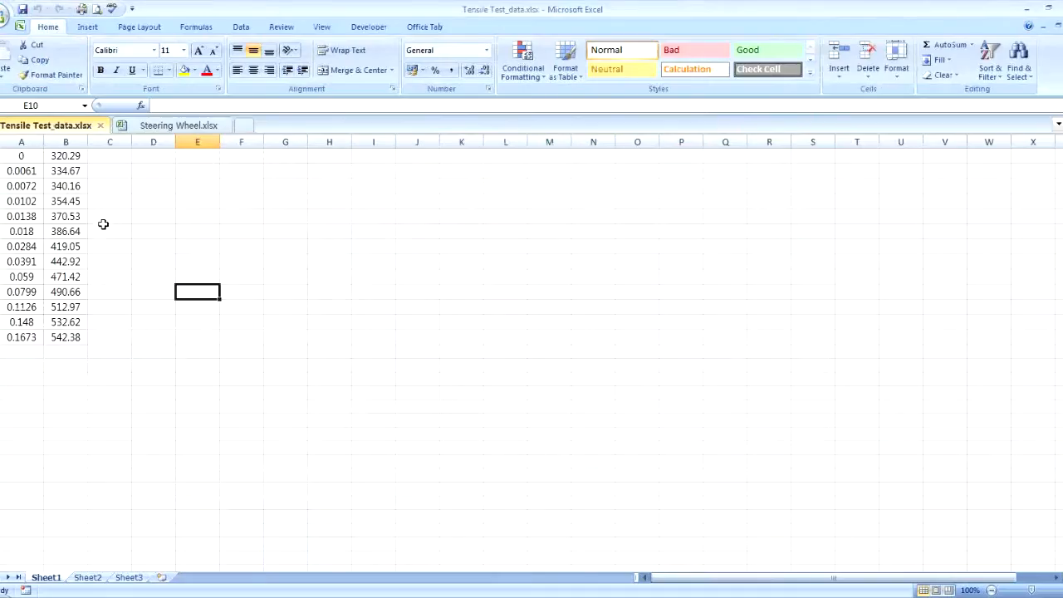
left_click_drag(23, 155, 66, 330)
key("ctrl+c")
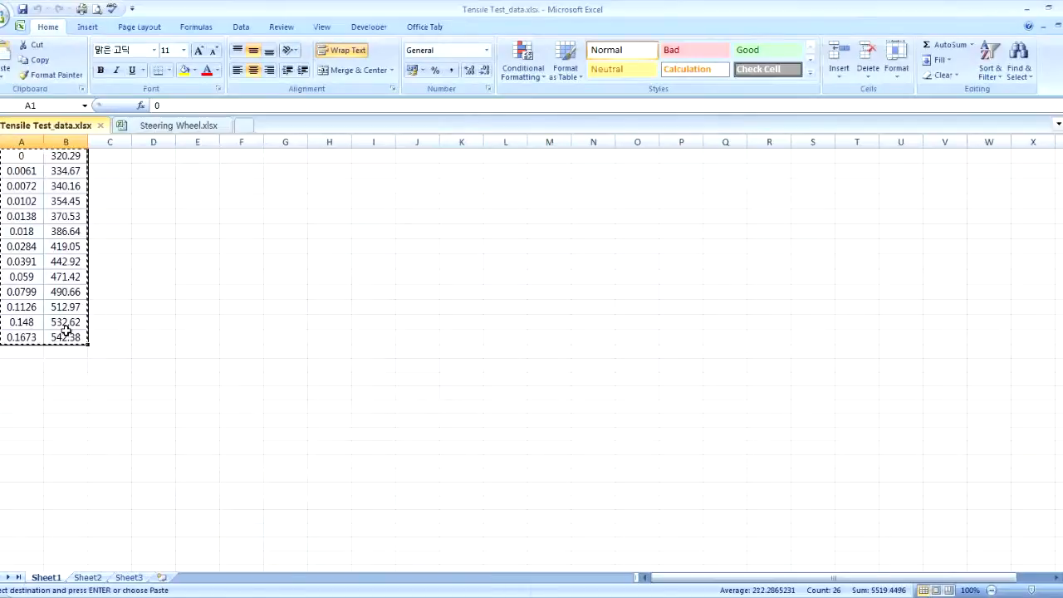
key("alt+Tab")
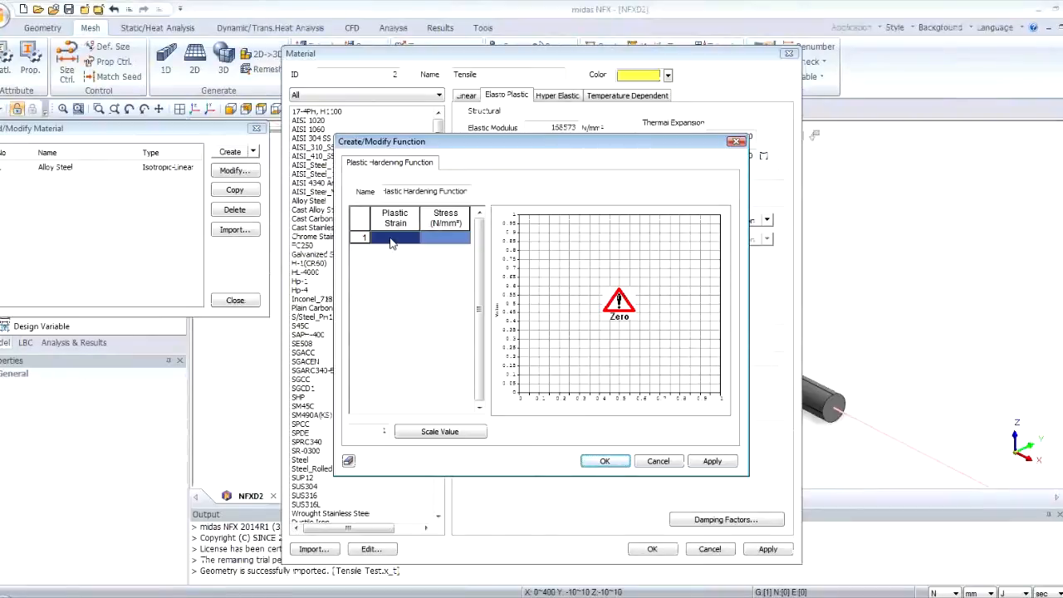
key("ctrl+v")
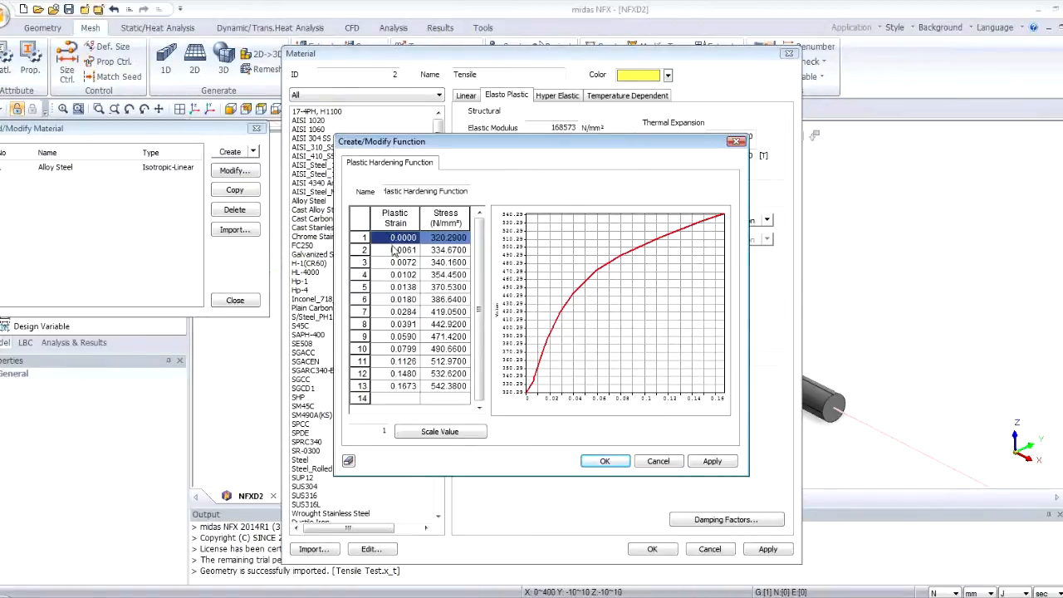
left_click(606, 463)
Step: Assign the Plastic Hardening Function as the Tensile material's plastic hardening curve and save the material
left_click(663, 222)
left_click(666, 232)
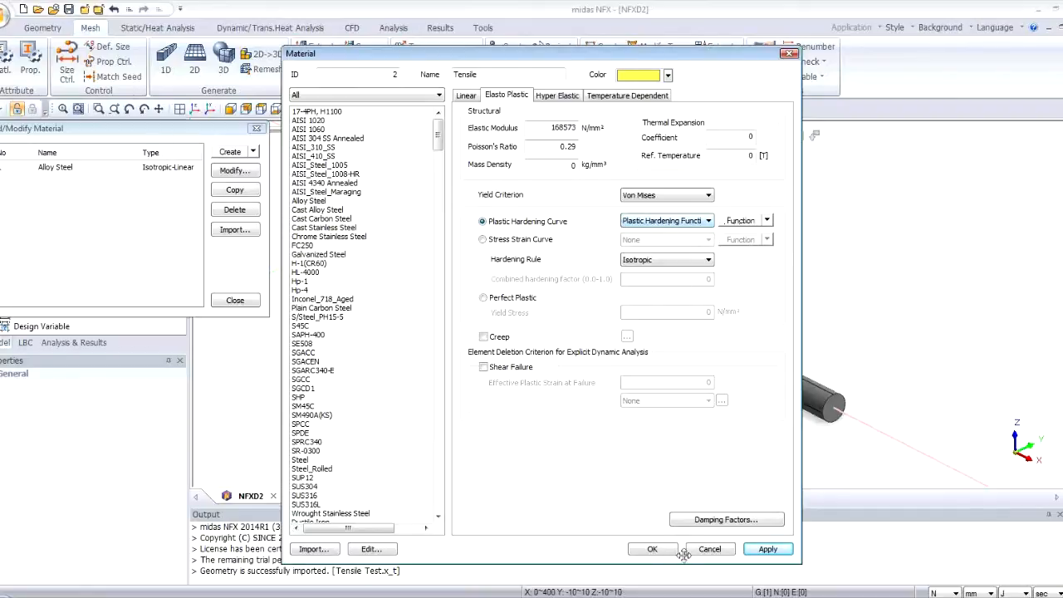
left_click(653, 549)
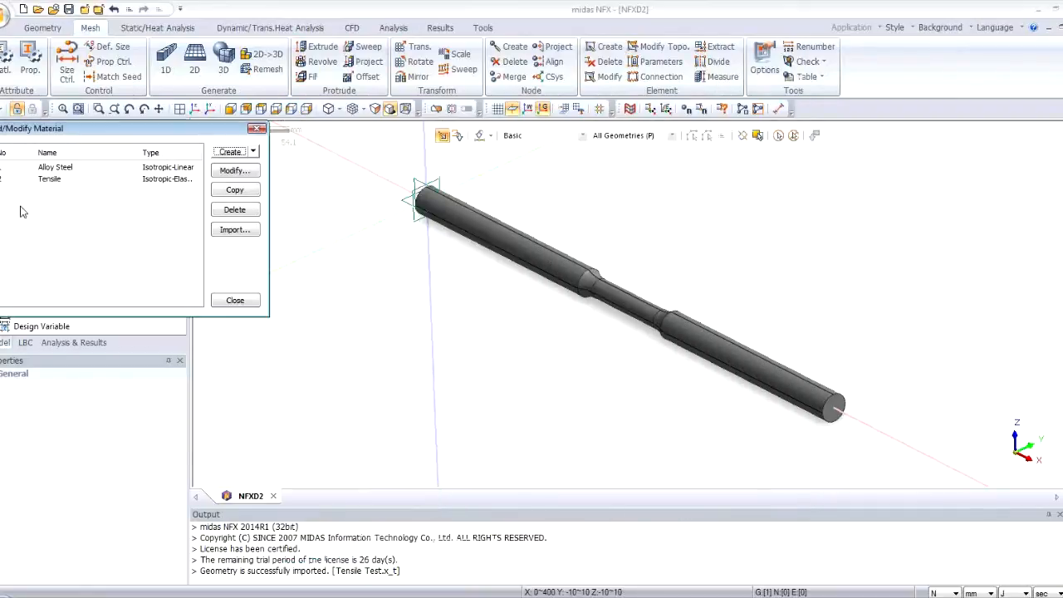
left_click(254, 303)
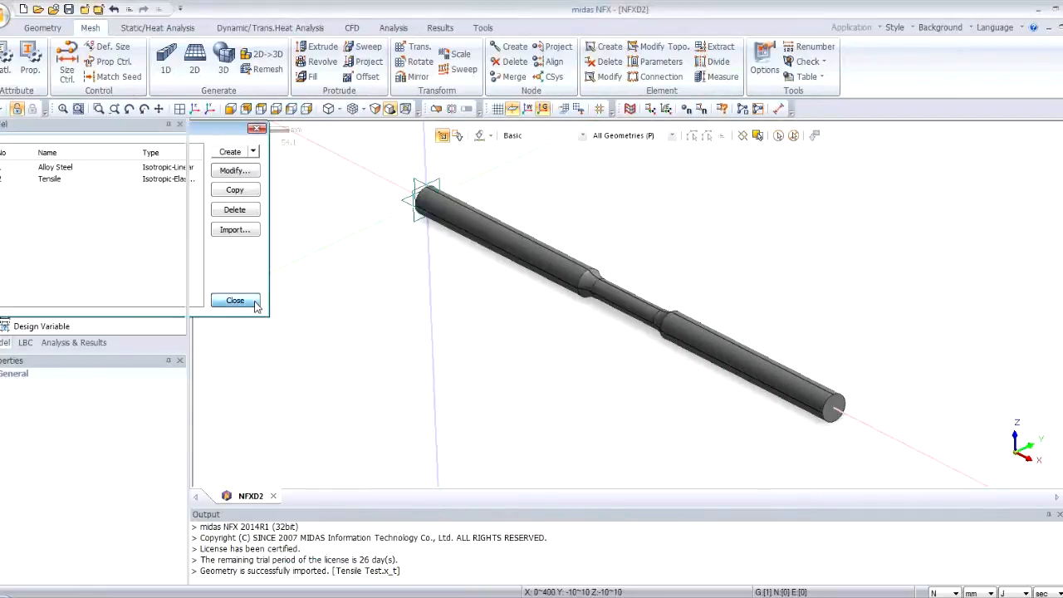
Step: Create a 3D solid property named Tensile test that uses the Tensile material
left_click(30, 64)
left_click(253, 151)
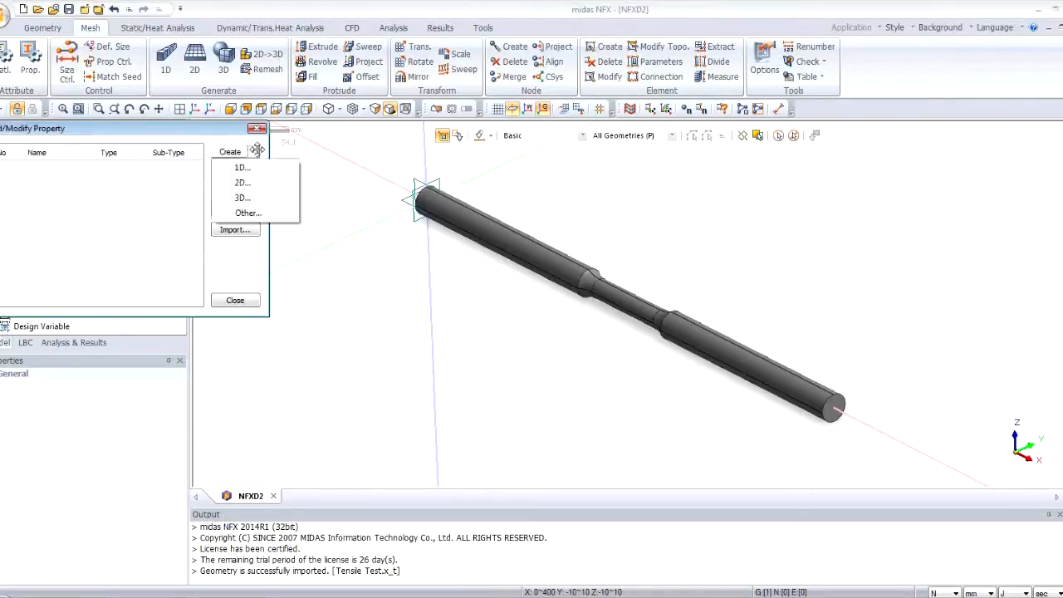
left_click(239, 197)
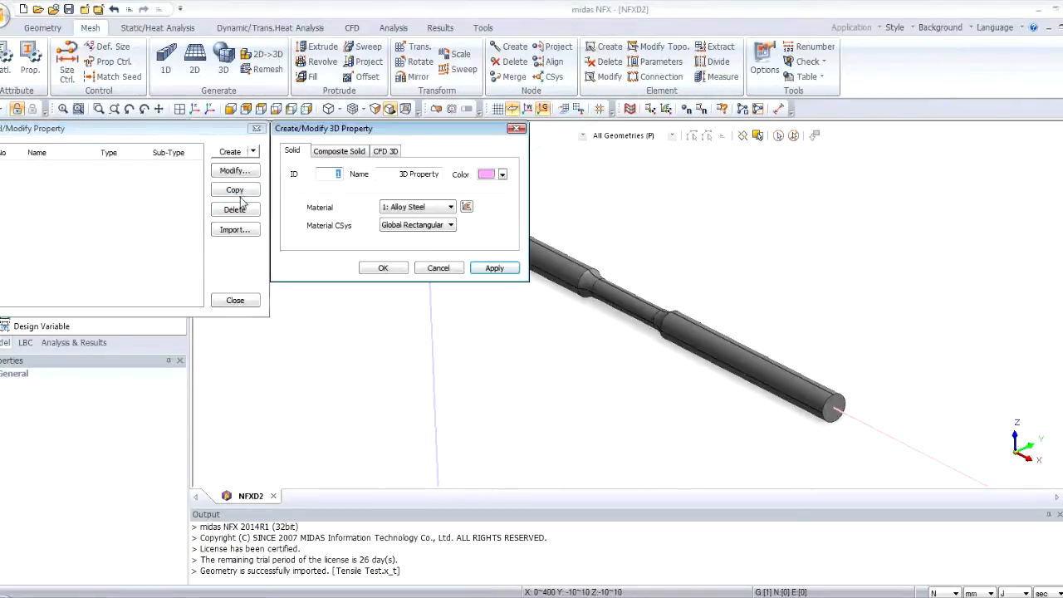
left_click(436, 207)
left_click(432, 228)
key("BackSpace")
type("Tensile test")
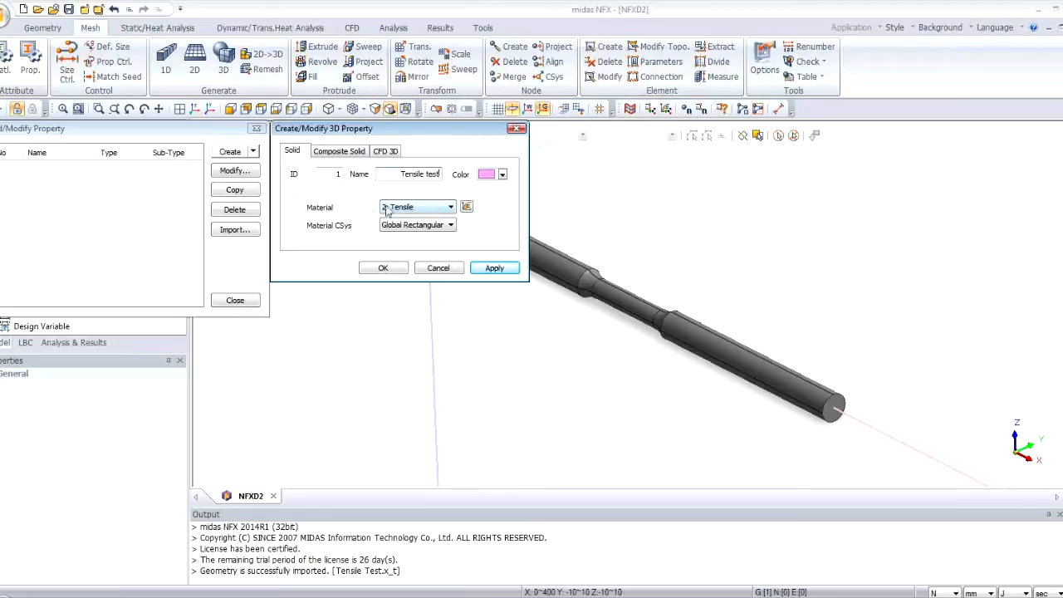
left_click(384, 268)
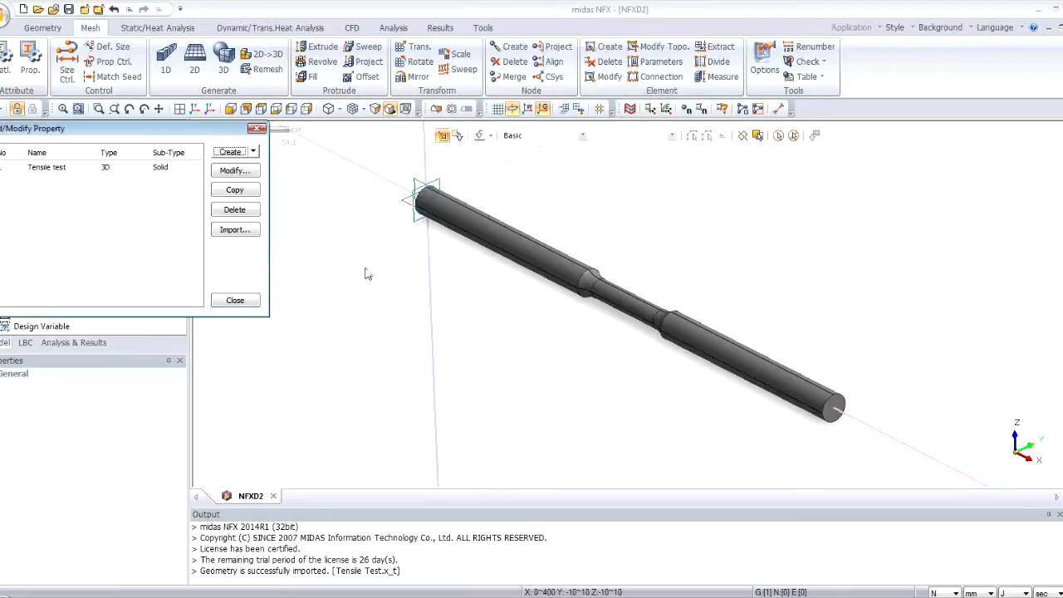
left_click(230, 299)
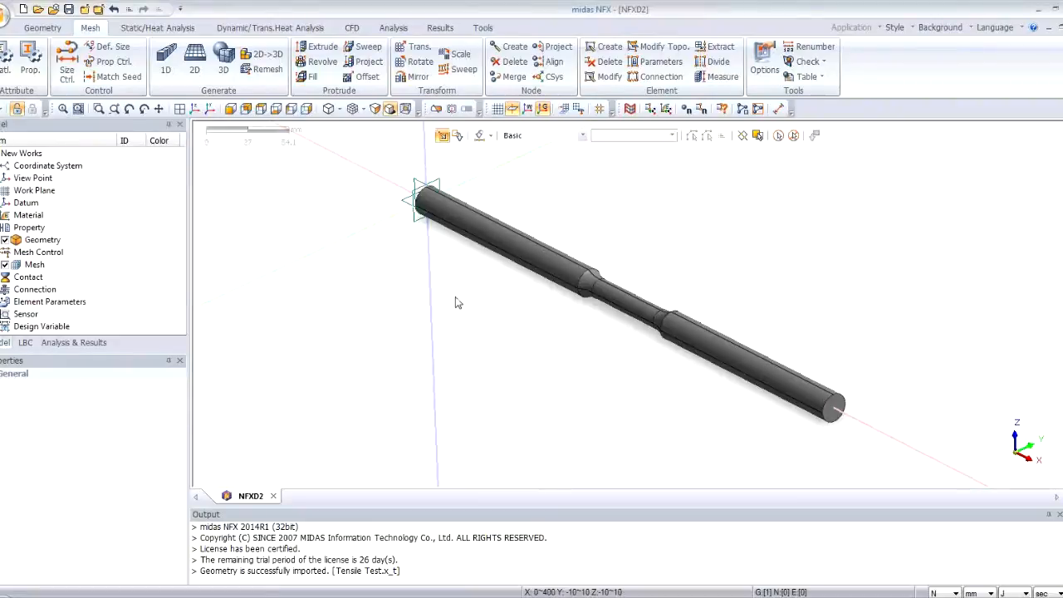
middle_click_drag(596, 322, 587, 301)
scroll(603, 259, "up", 2)
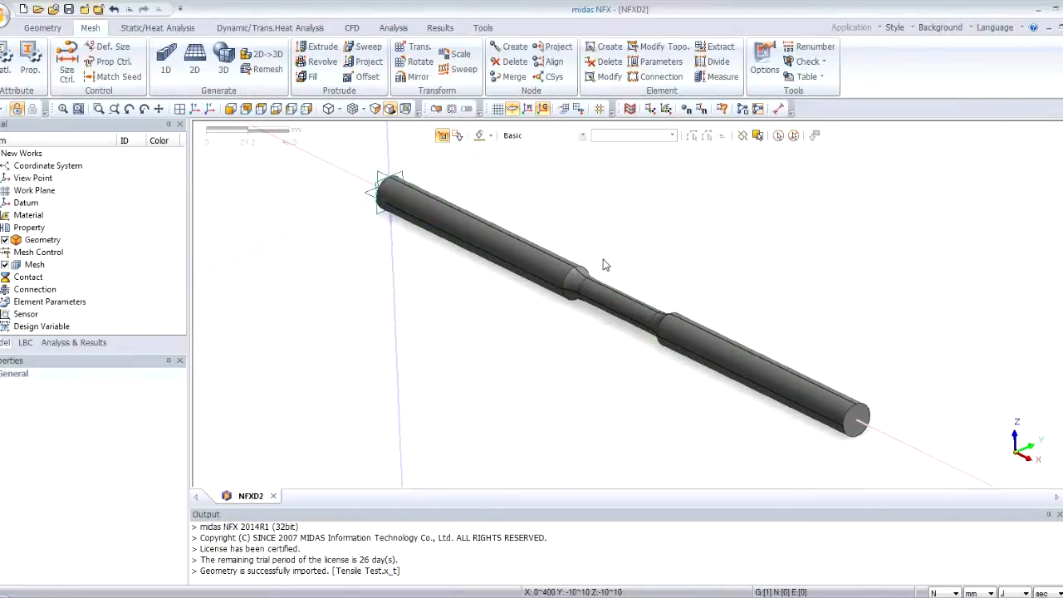
scroll(590, 269, "up", 1)
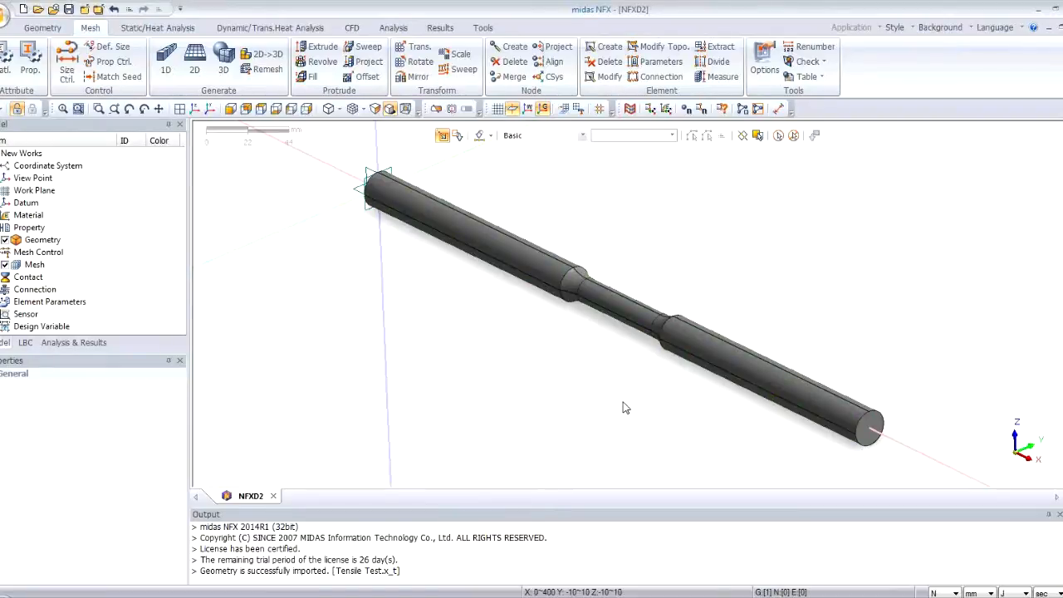
middle_click_drag(598, 297, 540, 285)
scroll(540, 285, "down", 2)
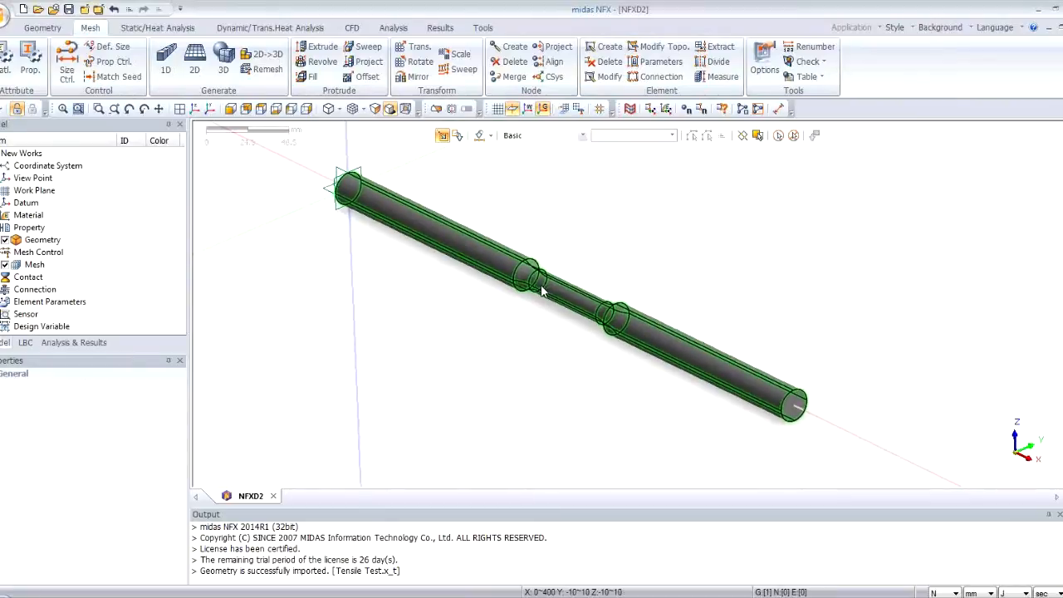
scroll(694, 313, "up", 1)
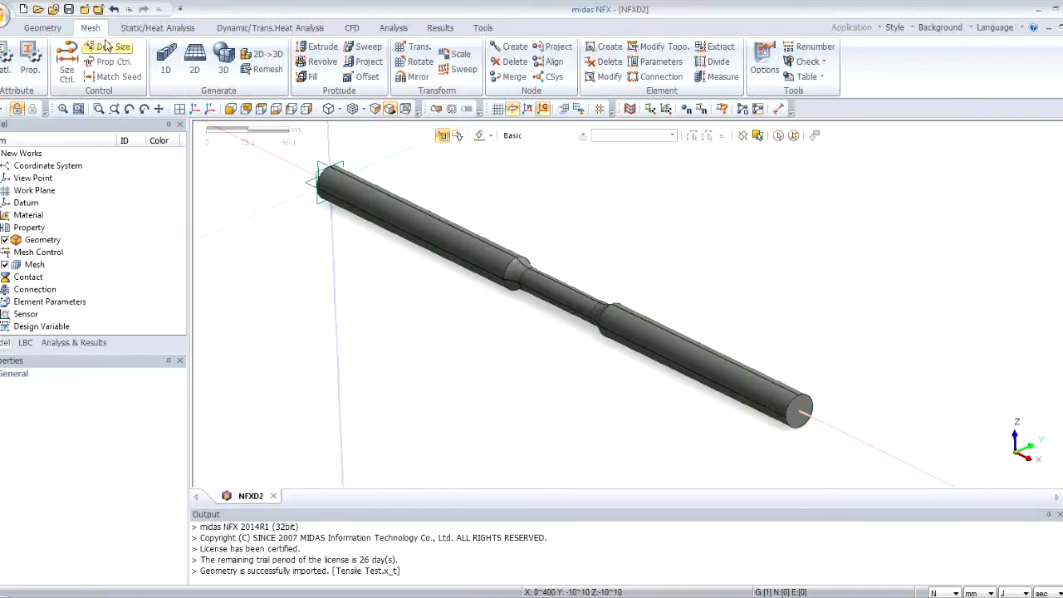
Step: Divide the specimen solid lengthwise with a three-point plane through (0, 0, 10), (400, 0, 10) and (400, 0, -10)
left_click(40, 30)
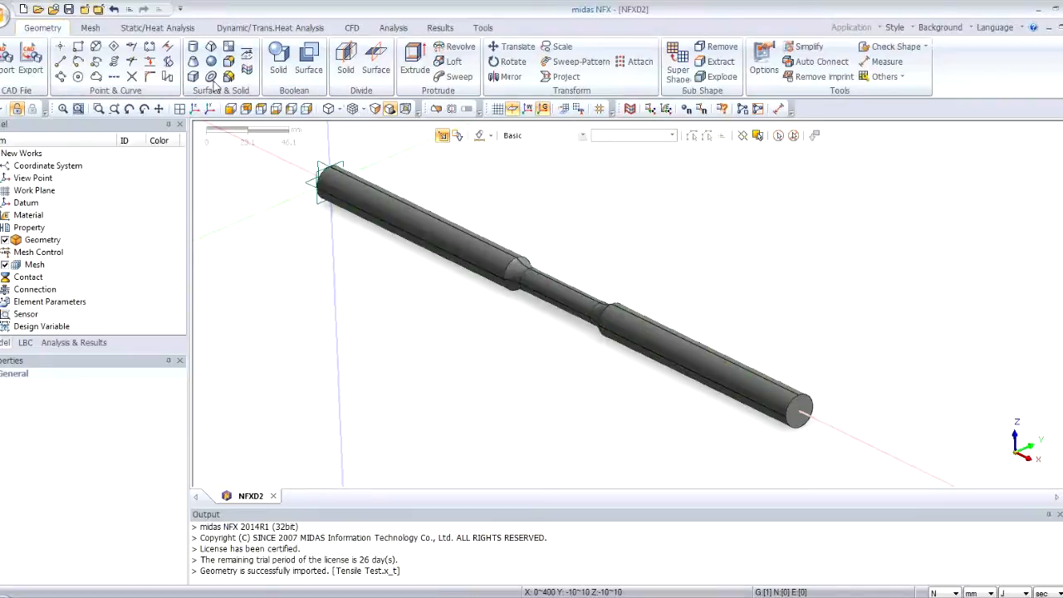
left_click(348, 55)
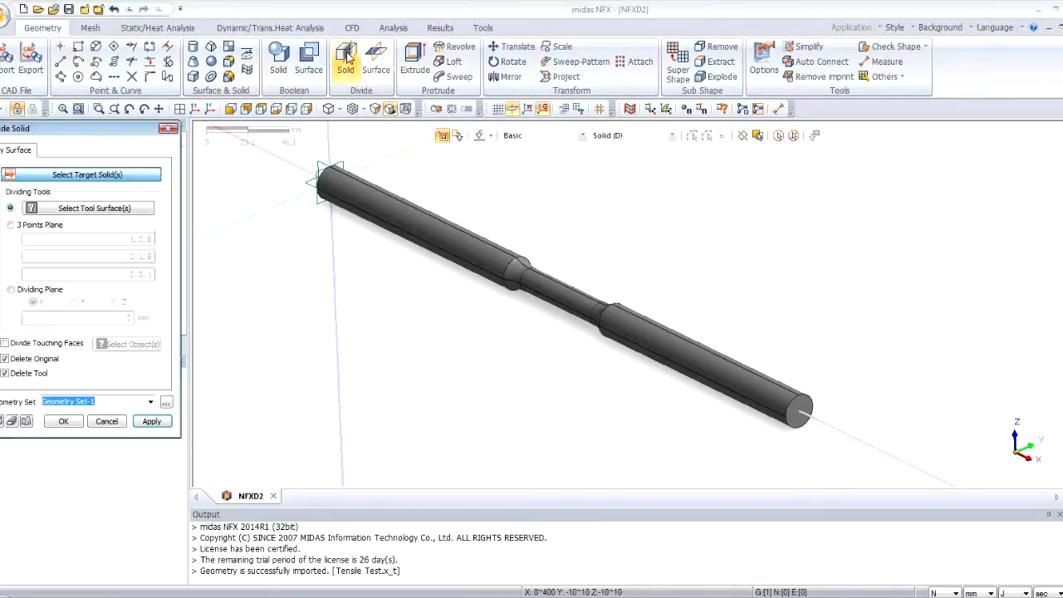
left_click(409, 210)
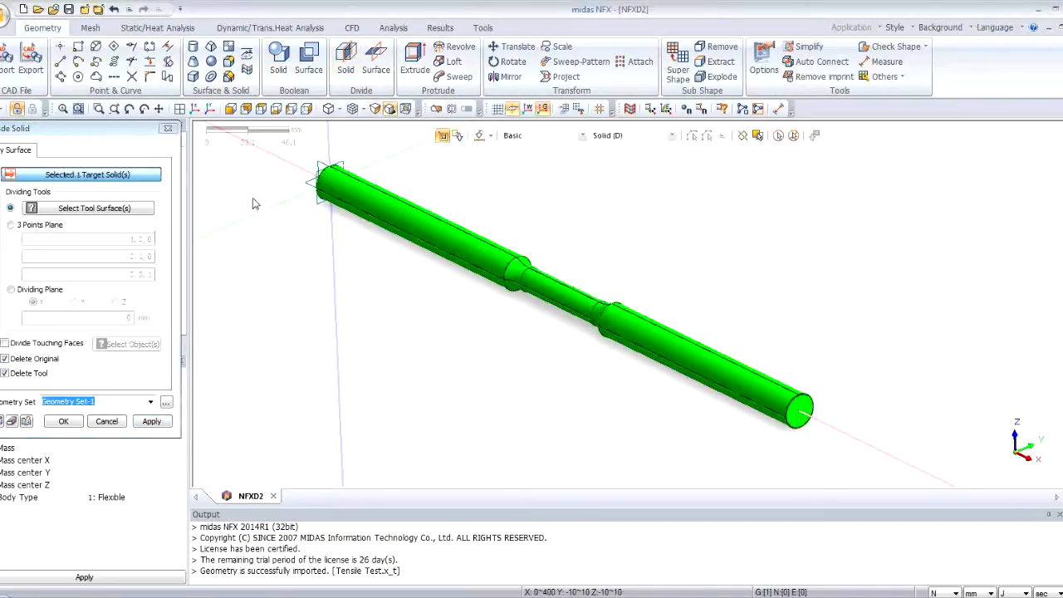
left_click_drag(121, 130, 238, 142)
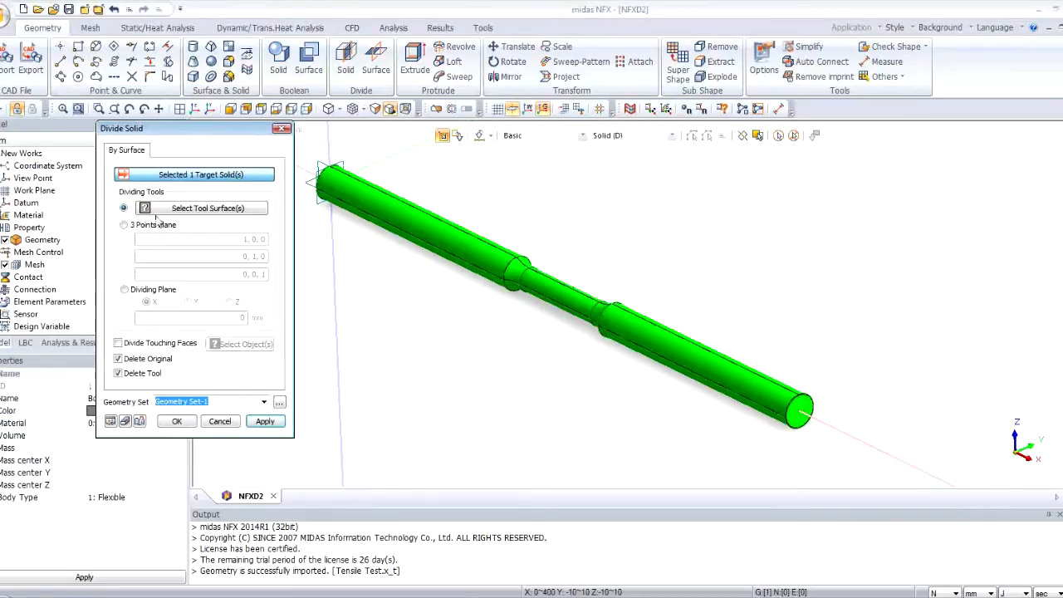
left_click(124, 226)
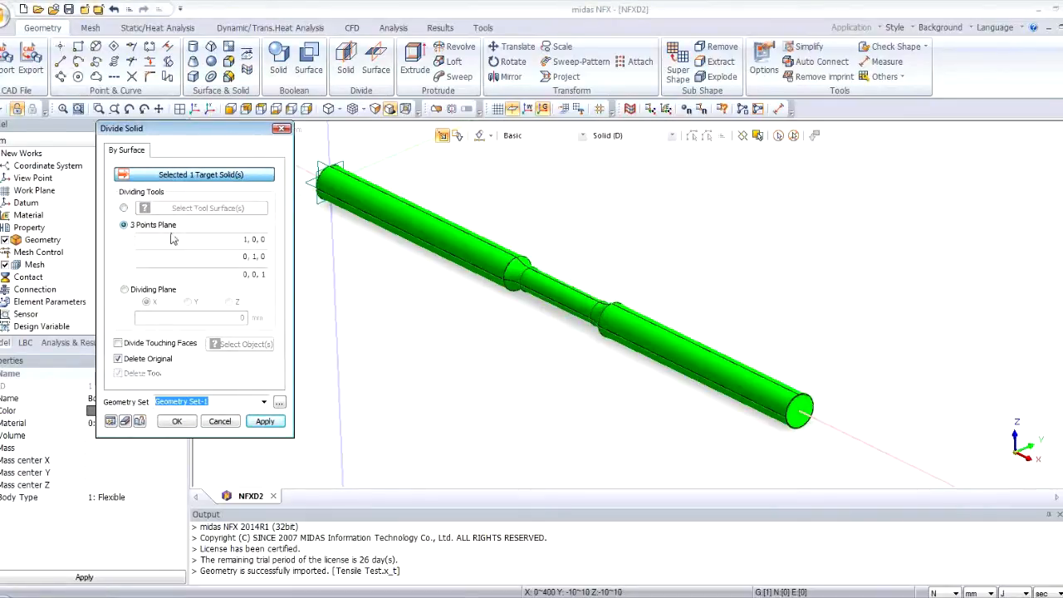
left_click(331, 174)
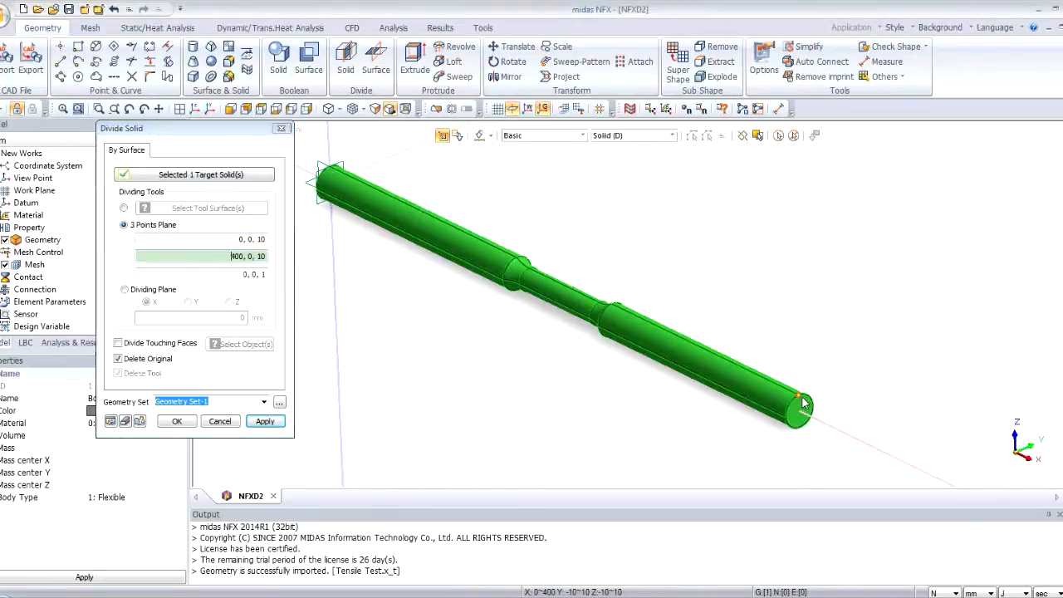
left_click(803, 430)
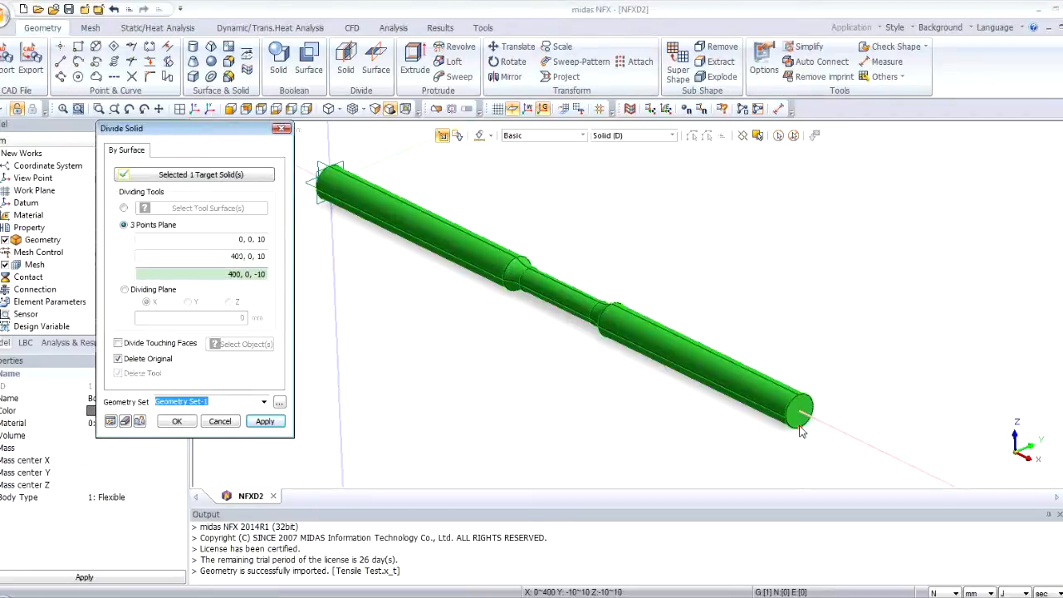
left_click(837, 445)
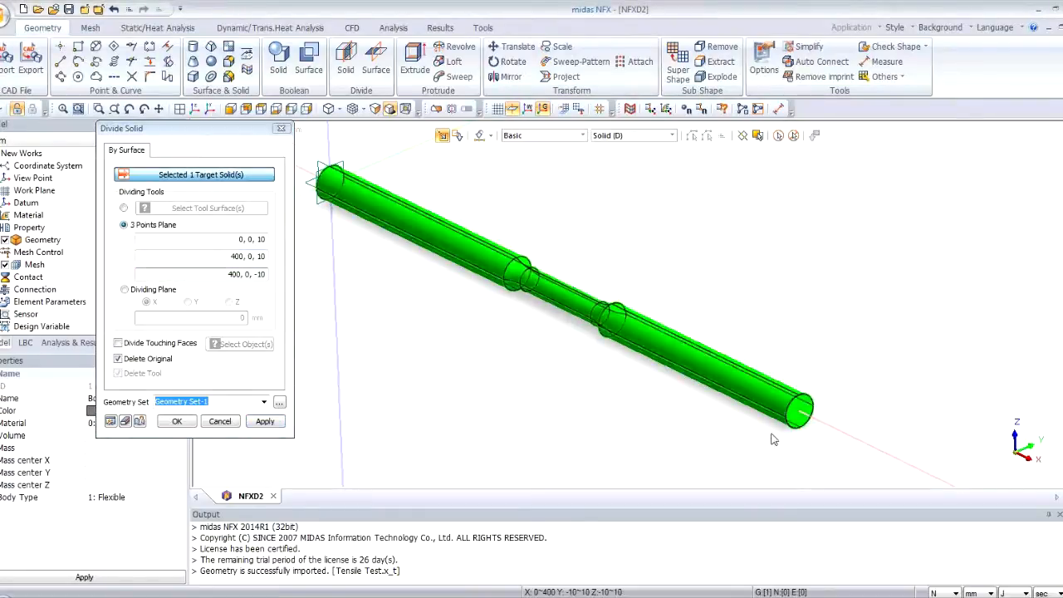
left_click(110, 422)
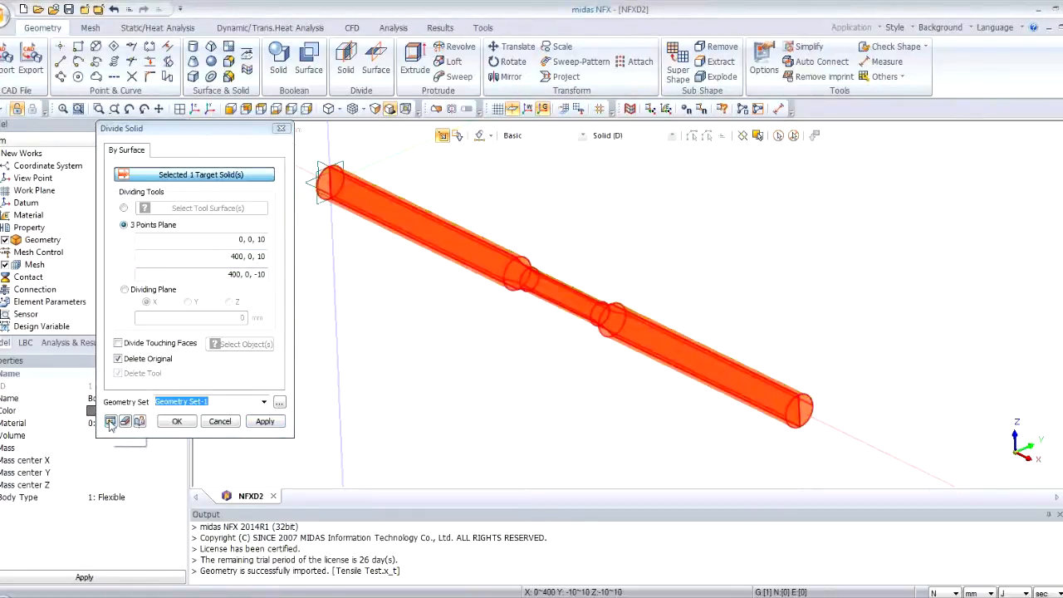
left_click(272, 426)
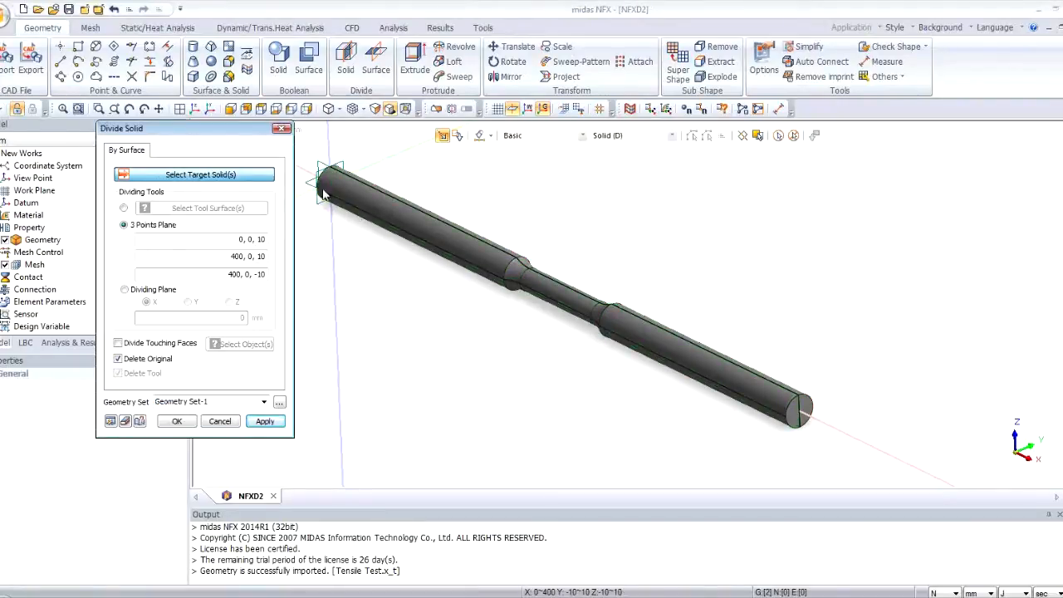
Step: Divide both specimen halves with a three-point plane through (0, -10, 0), (400, -10, 0) and (400, 10, 0)
left_click(403, 208)
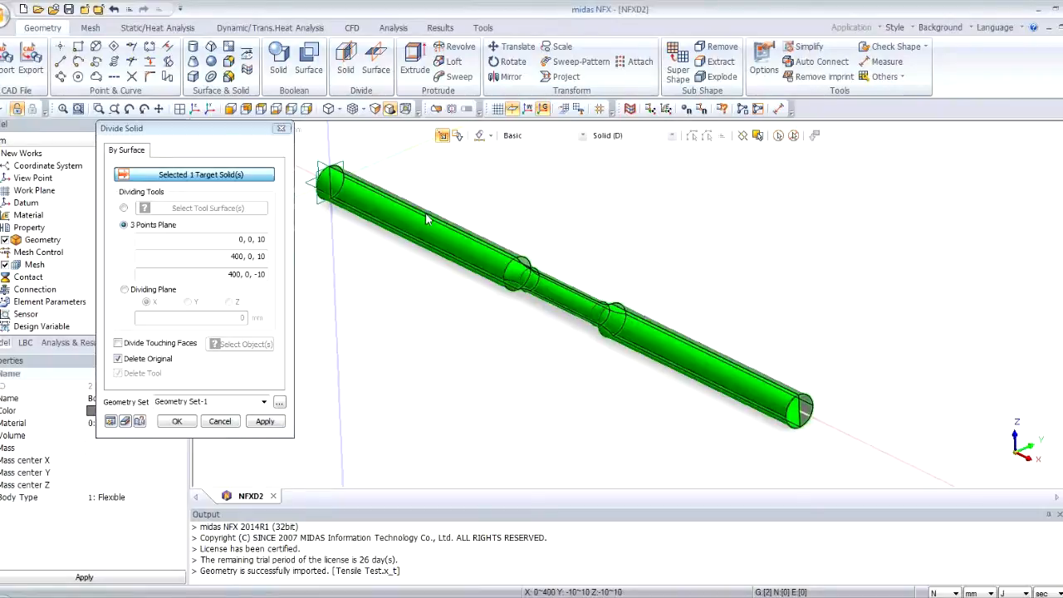
left_click(807, 409)
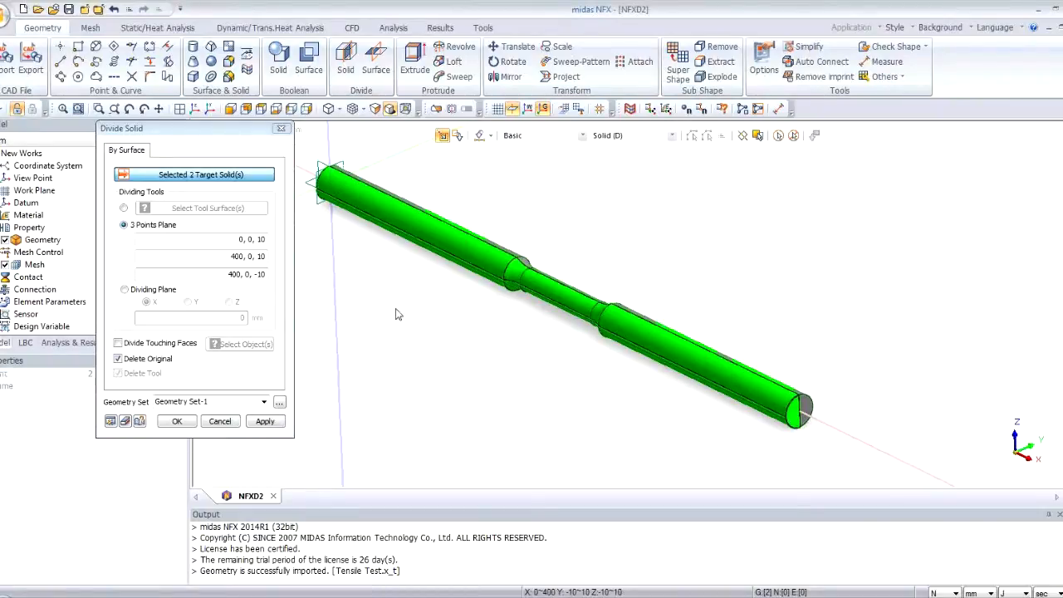
left_click(222, 238)
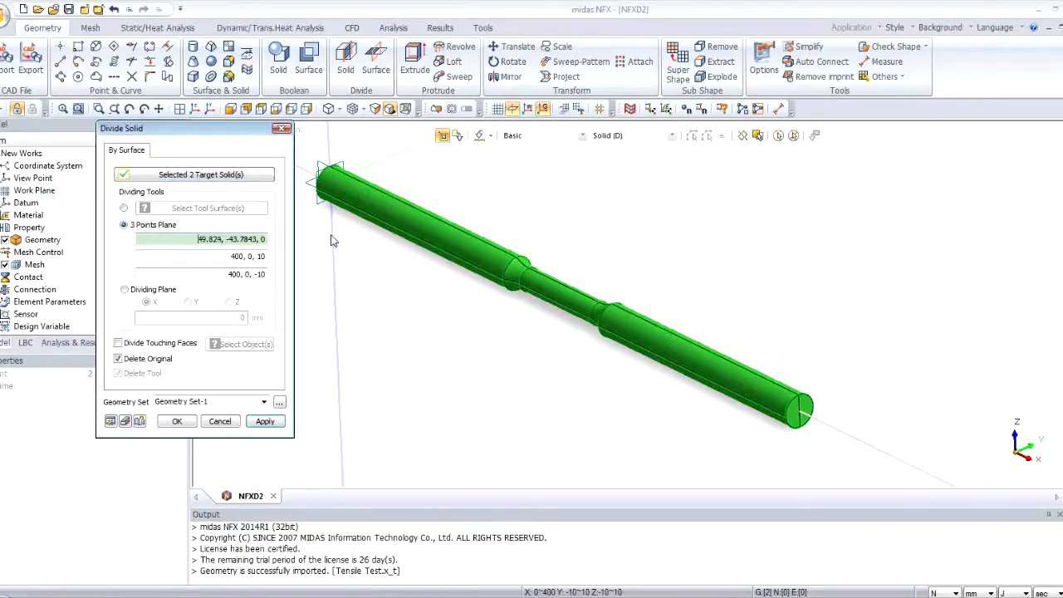
left_click(316, 190)
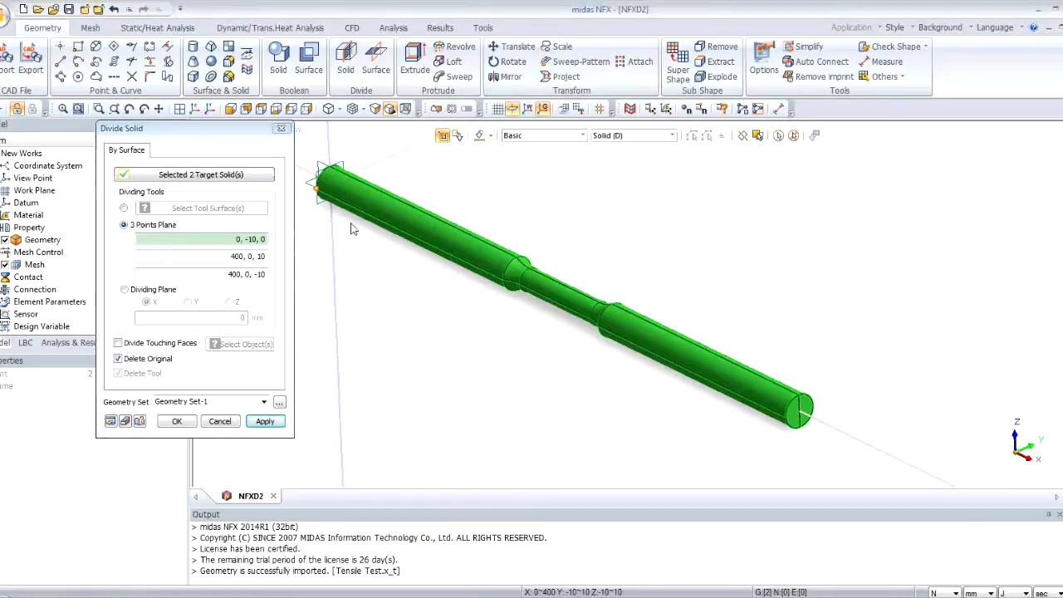
left_click(815, 411)
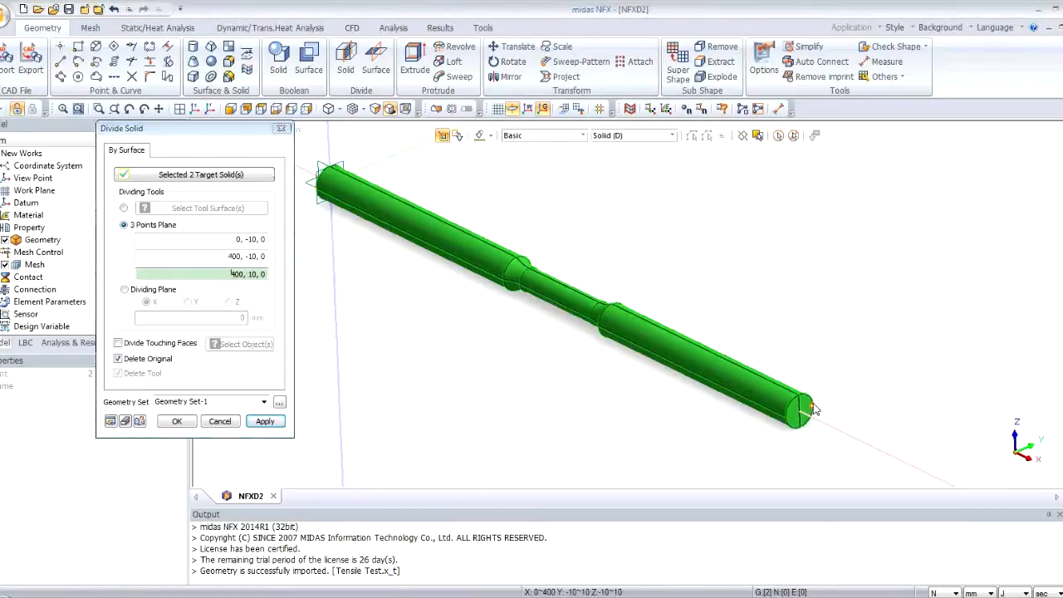
left_click(805, 406)
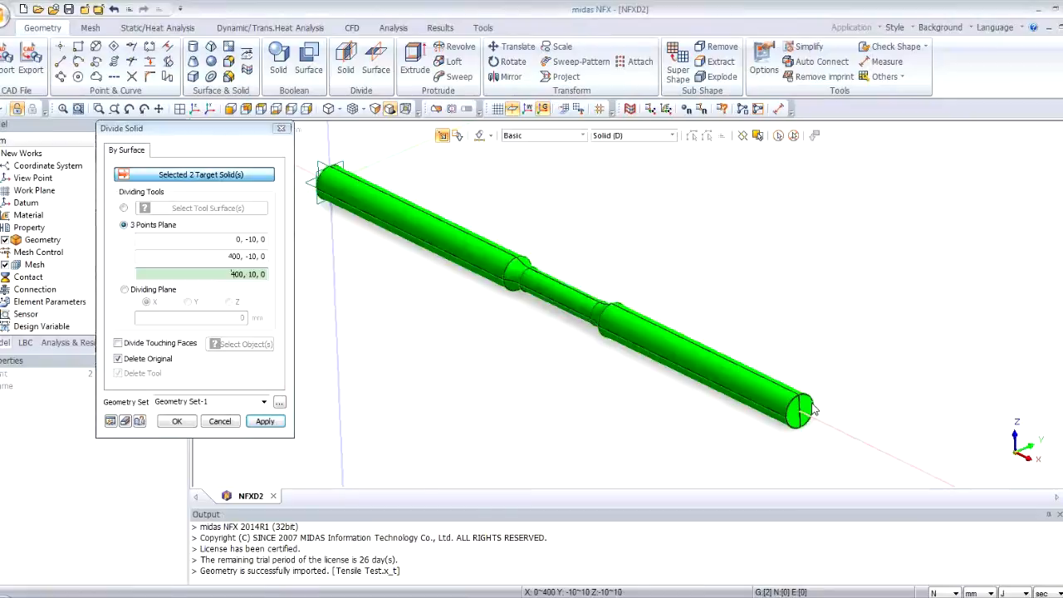
left_click(110, 421)
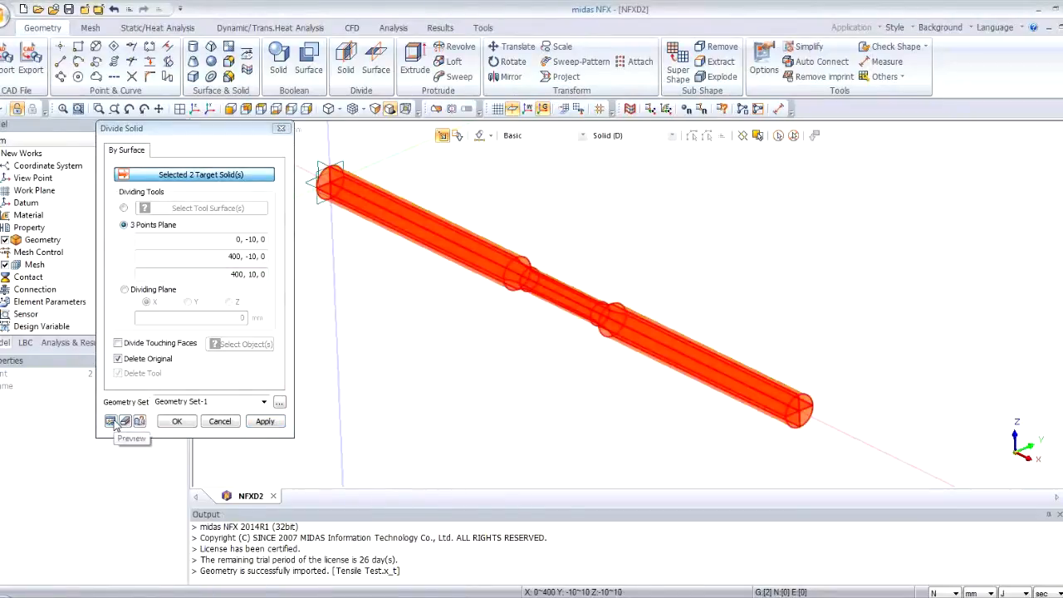
left_click(175, 421)
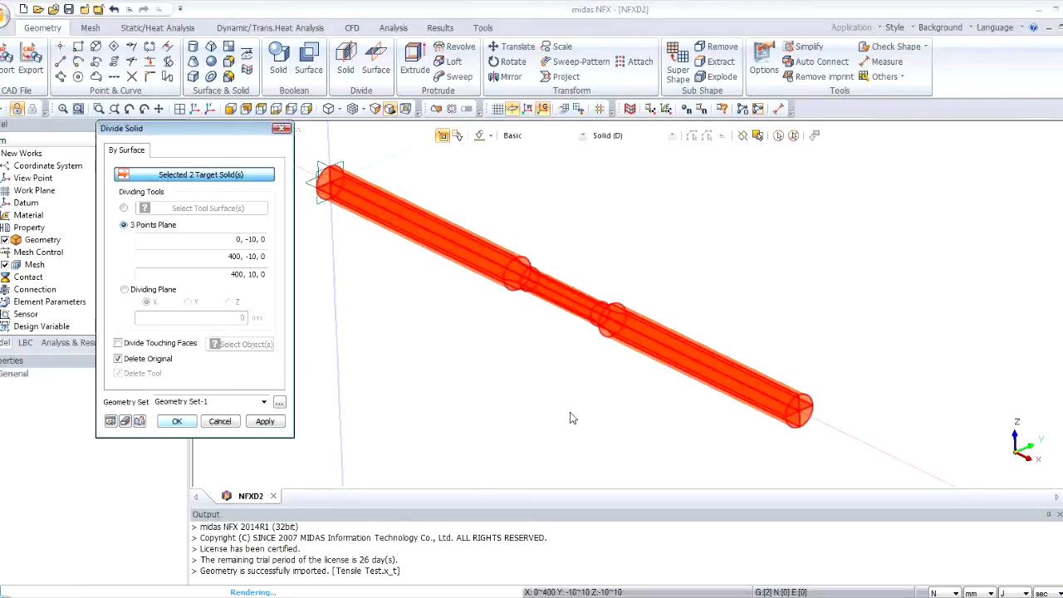
Step: Delete three of the four quarter solids, keeping only the quarter on the positive Y and Z side
scroll(752, 407, "up", 5)
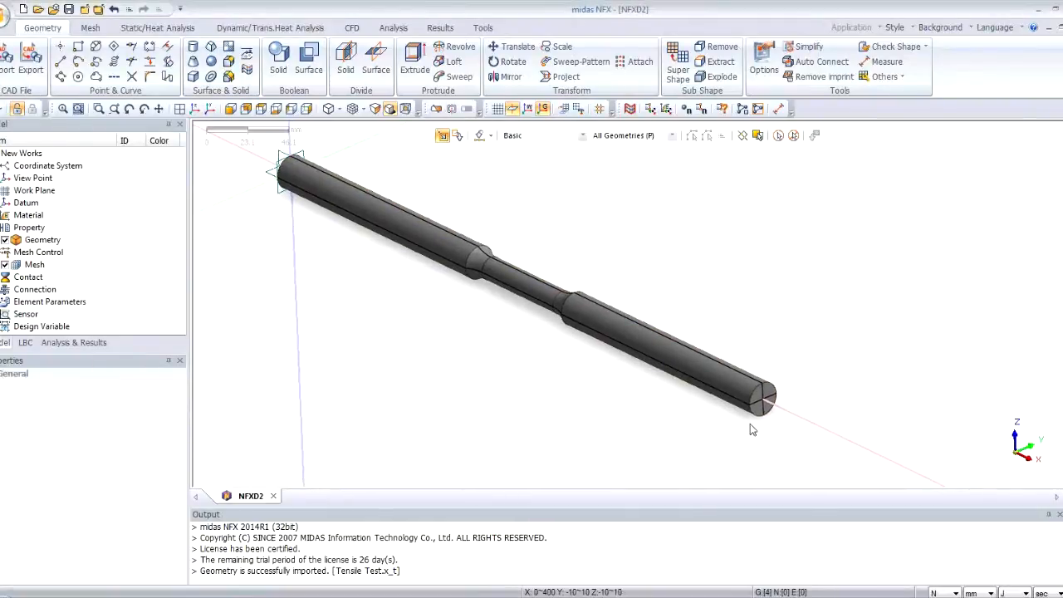
left_click(758, 403)
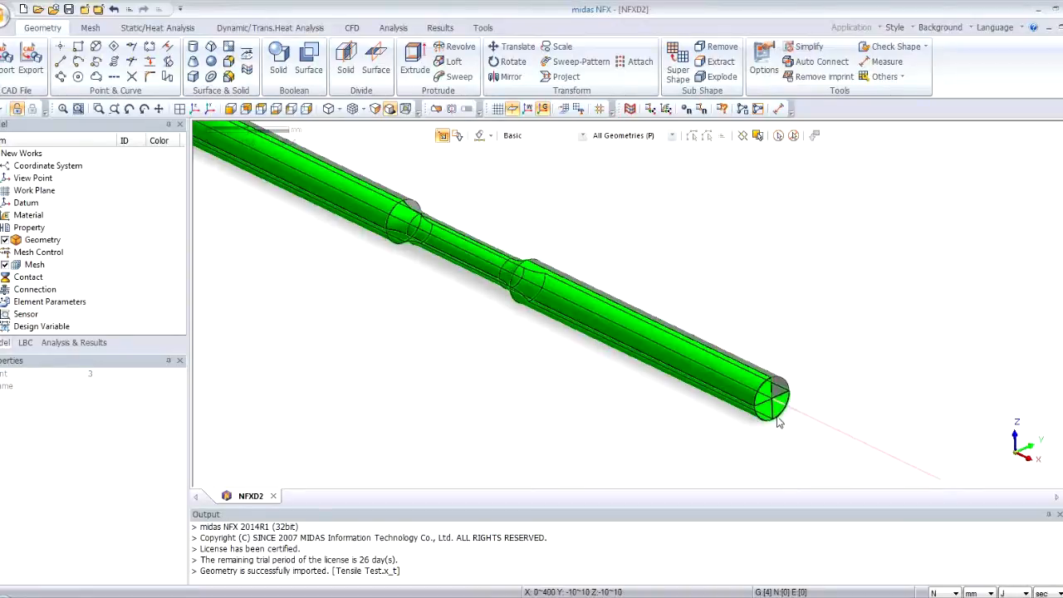
key("Delete")
key("Return")
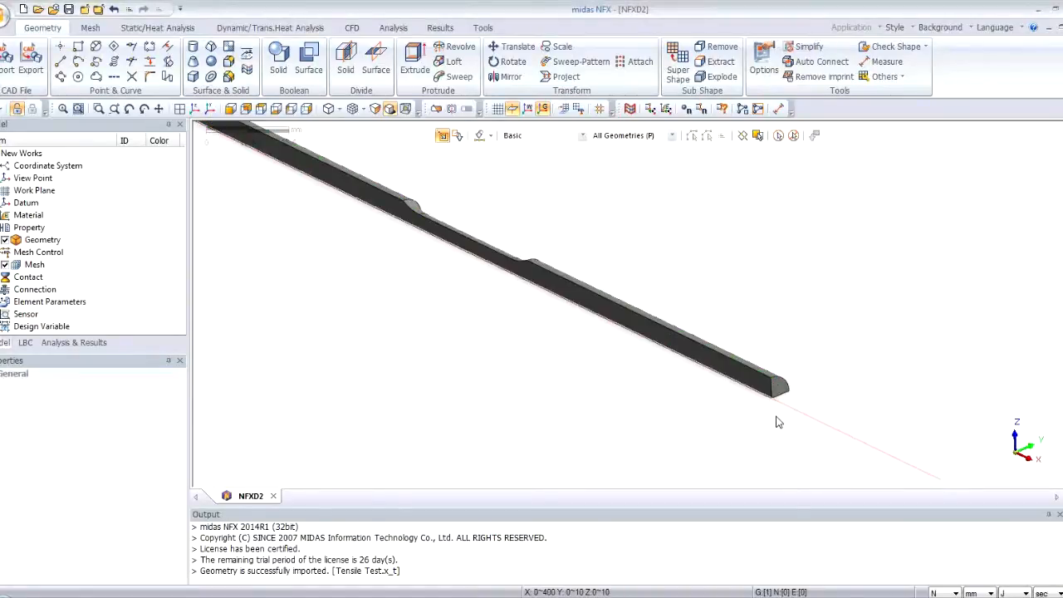
middle_click_drag(652, 385, 708, 408)
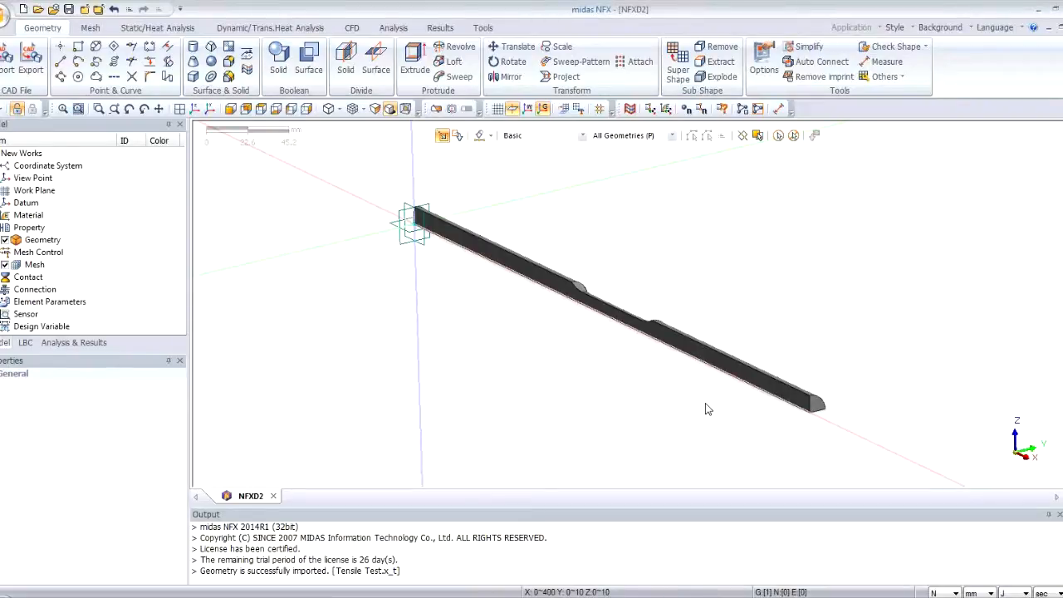
middle_click_drag(685, 400, 678, 354)
scroll(705, 348, "up", 3)
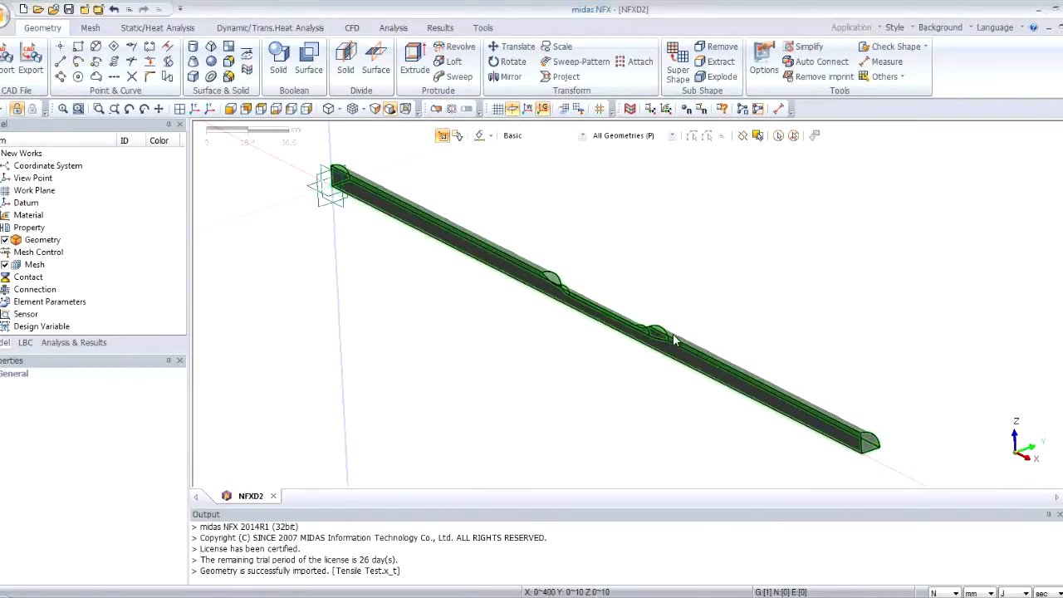
left_click(91, 29)
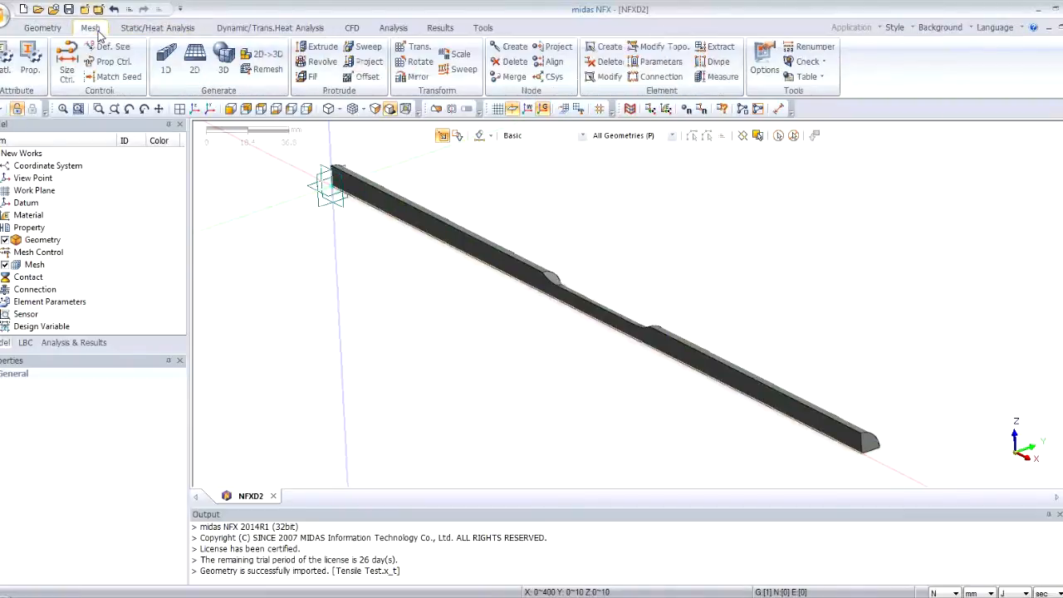
scroll(356, 249, "up", 1)
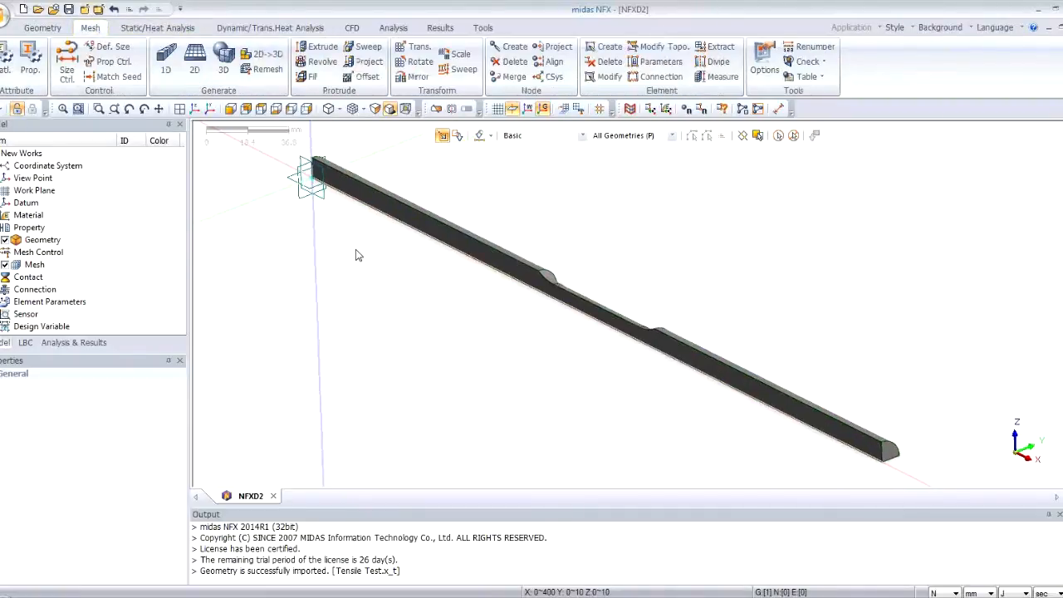
scroll(356, 250, "down", 1)
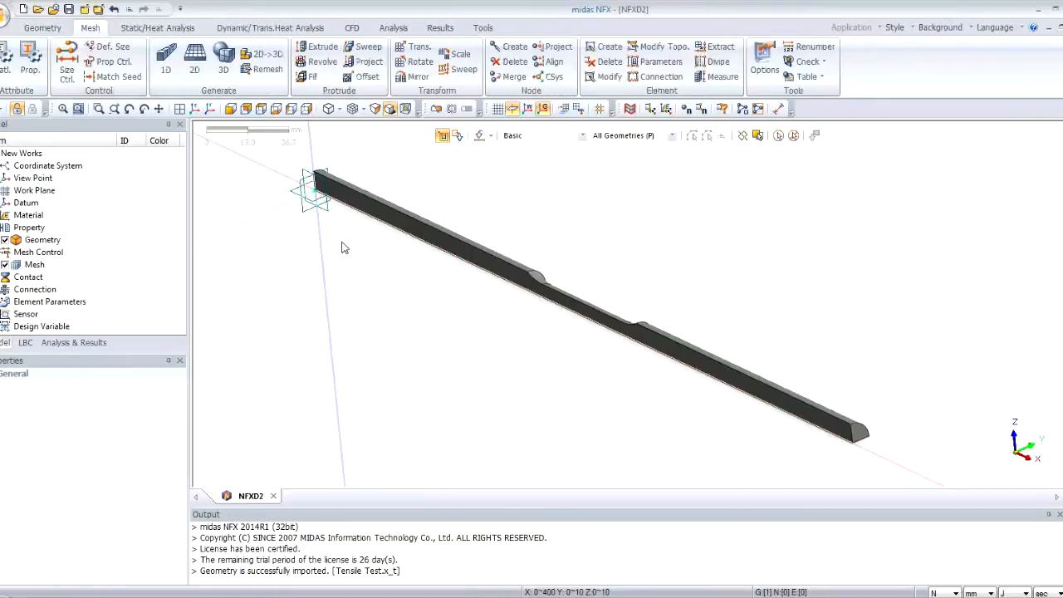
scroll(549, 291, "up", 2)
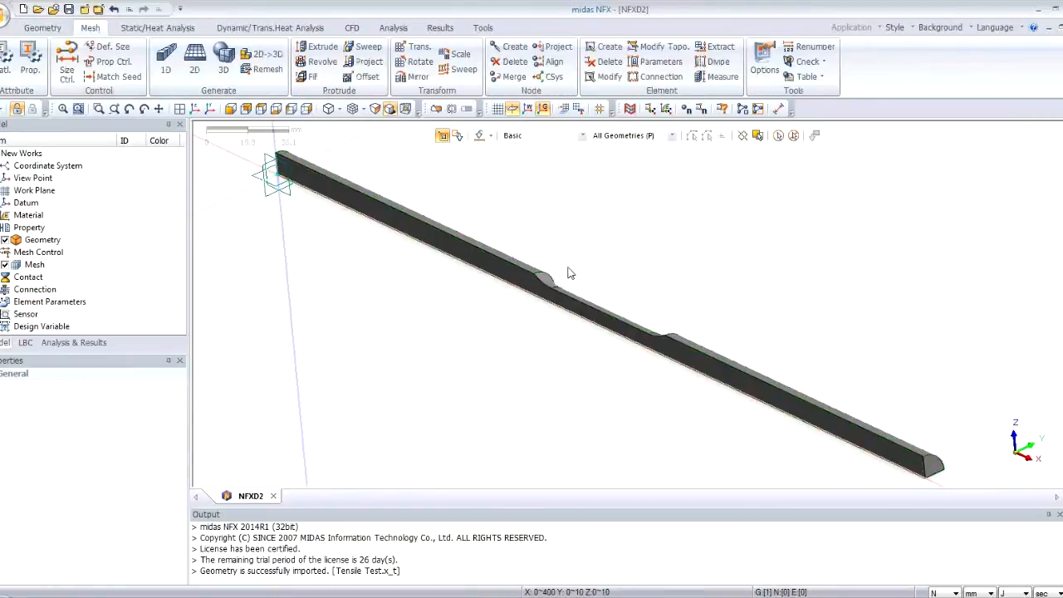
scroll(589, 273, "down", 2)
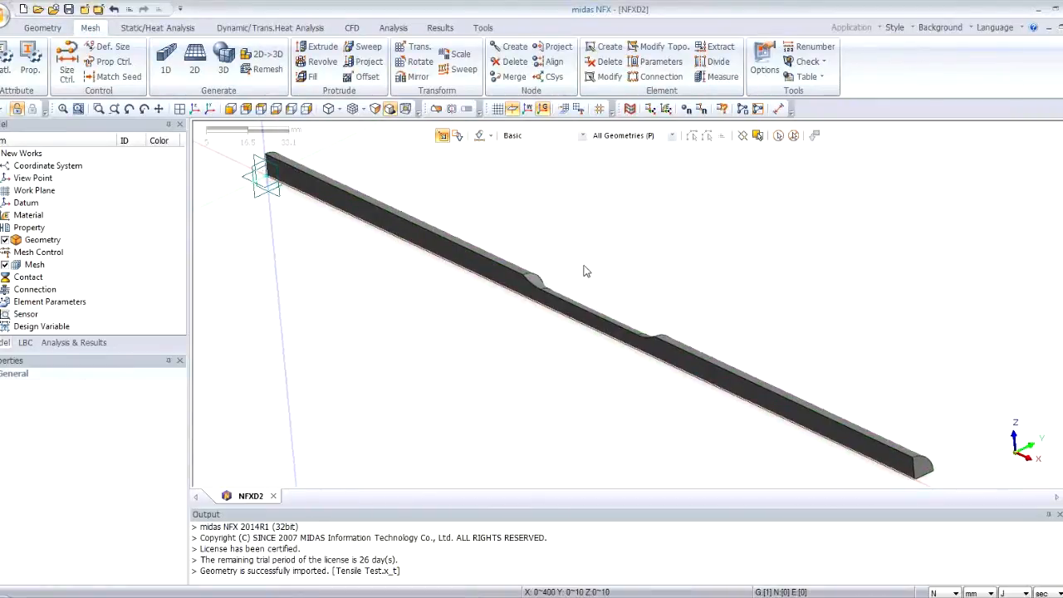
scroll(486, 214, "up", 1)
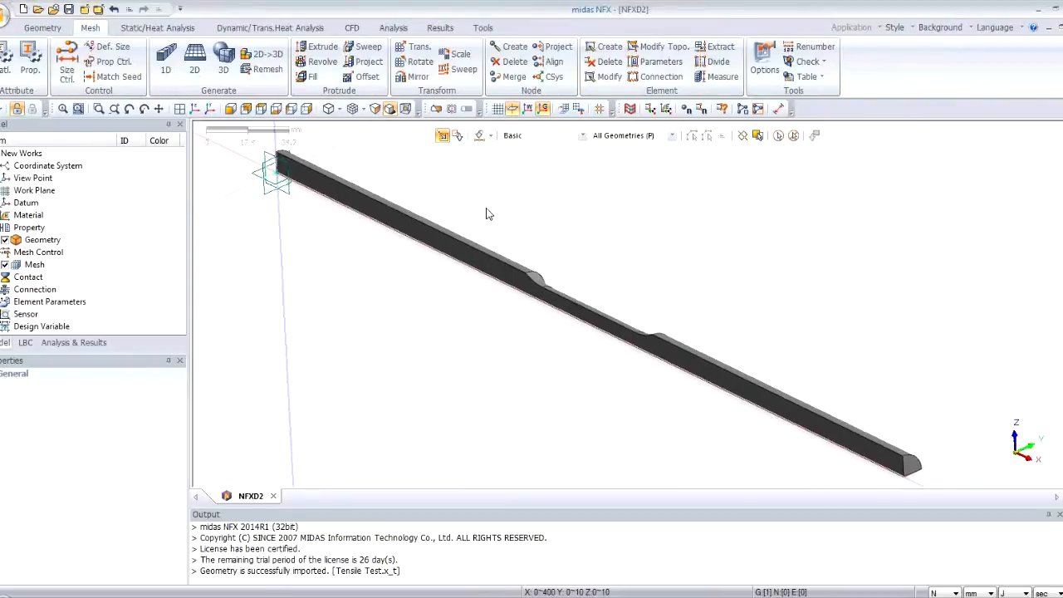
scroll(486, 214, "down", 1)
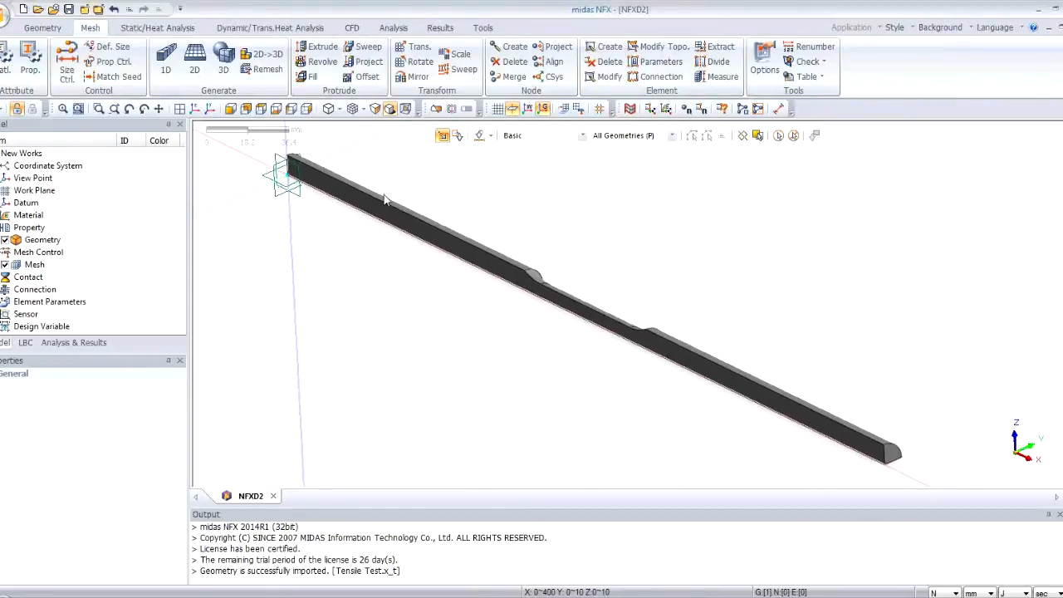
Step: Generate a 2D mapped mesh with element size 2 on the flat lengthwise face of the quarter specimen facing the view
left_click(197, 55)
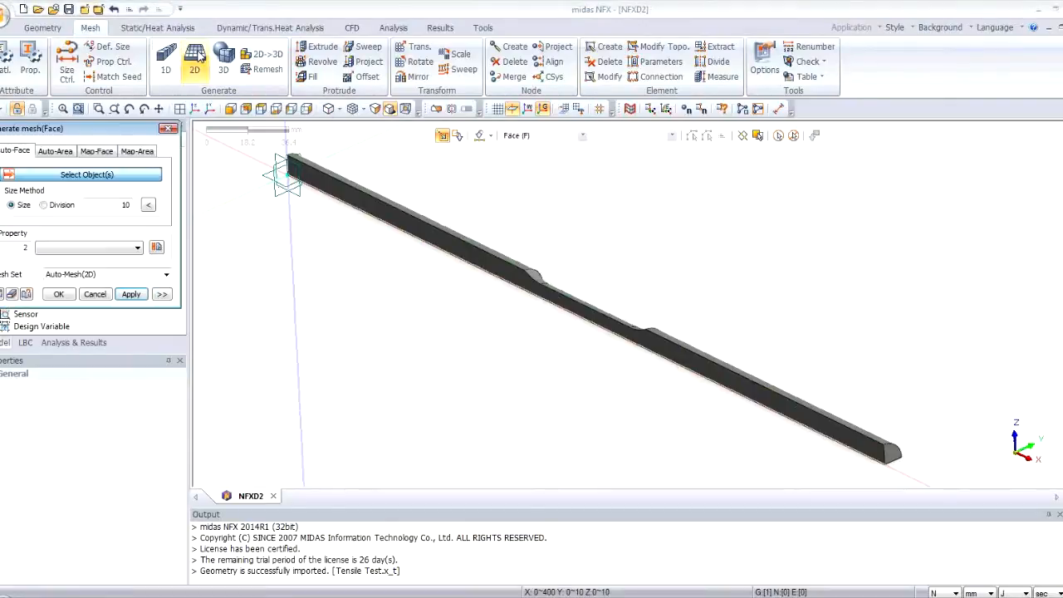
left_click_drag(115, 129, 193, 168)
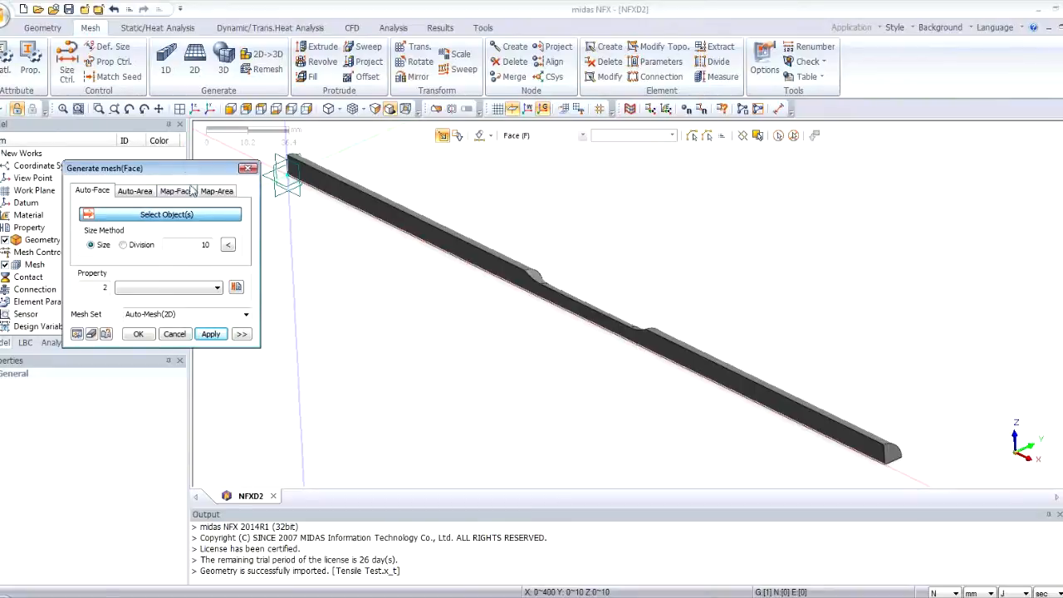
left_click(176, 193)
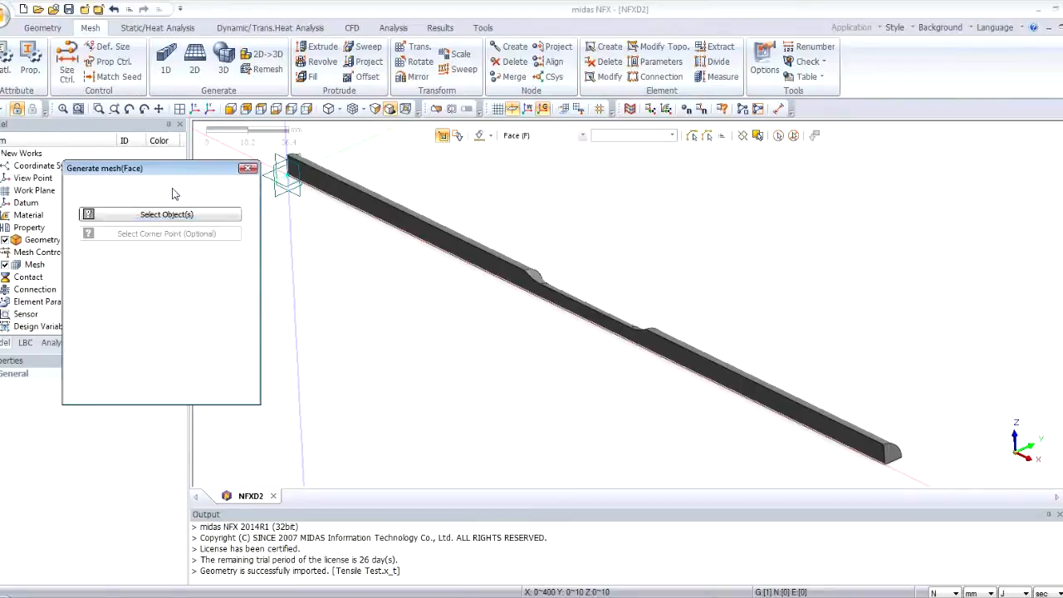
left_click(338, 209)
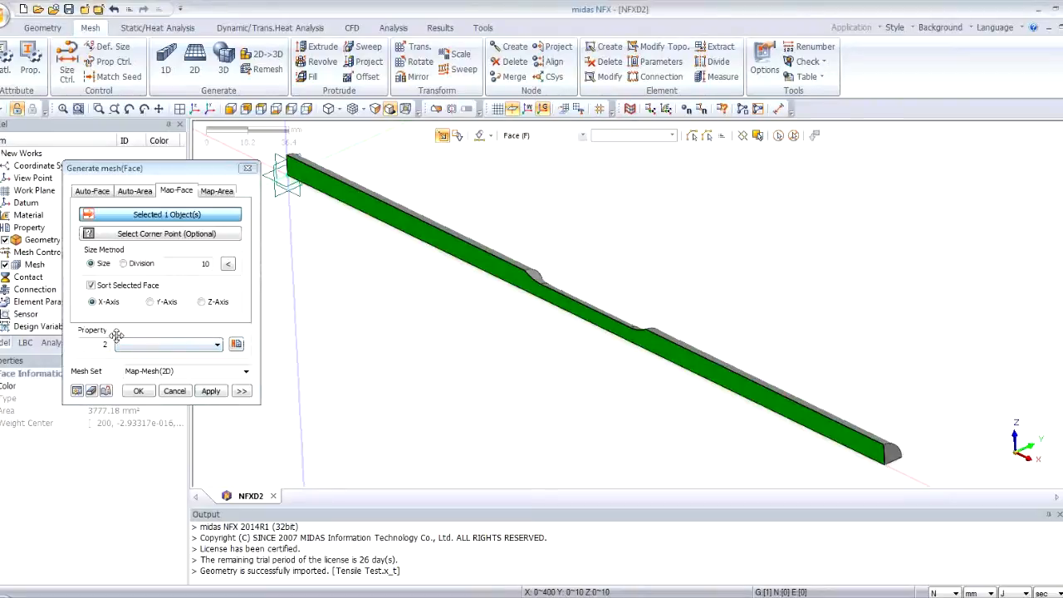
left_click(233, 265)
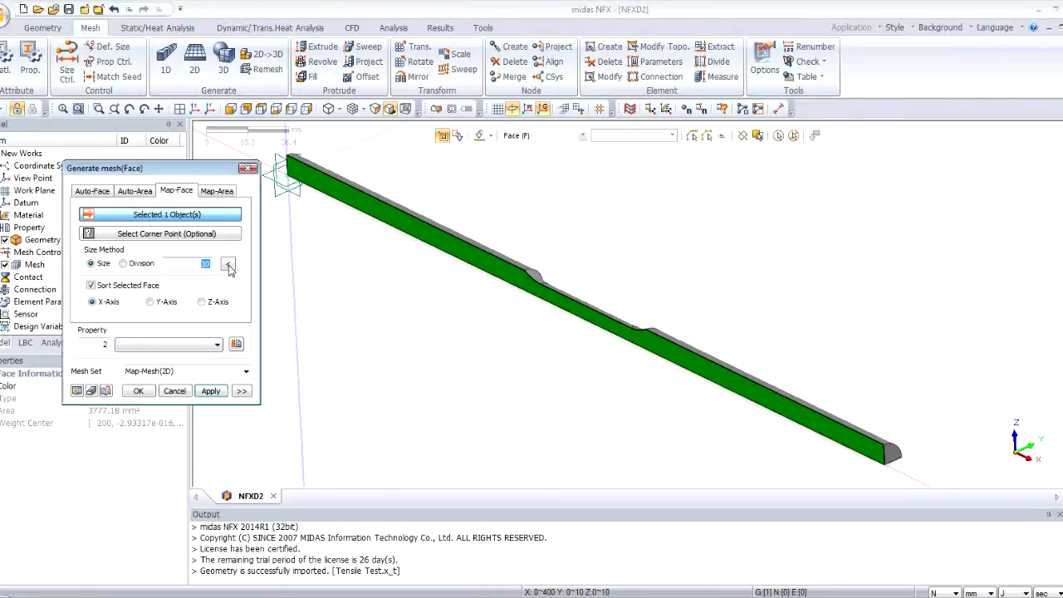
type("2")
left_click(77, 390)
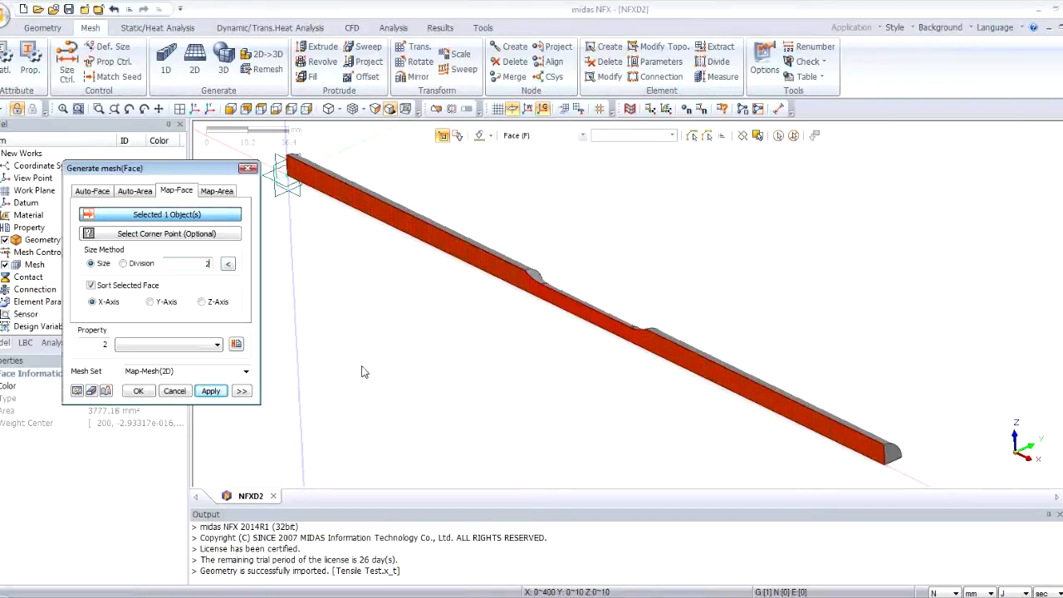
left_click(138, 391)
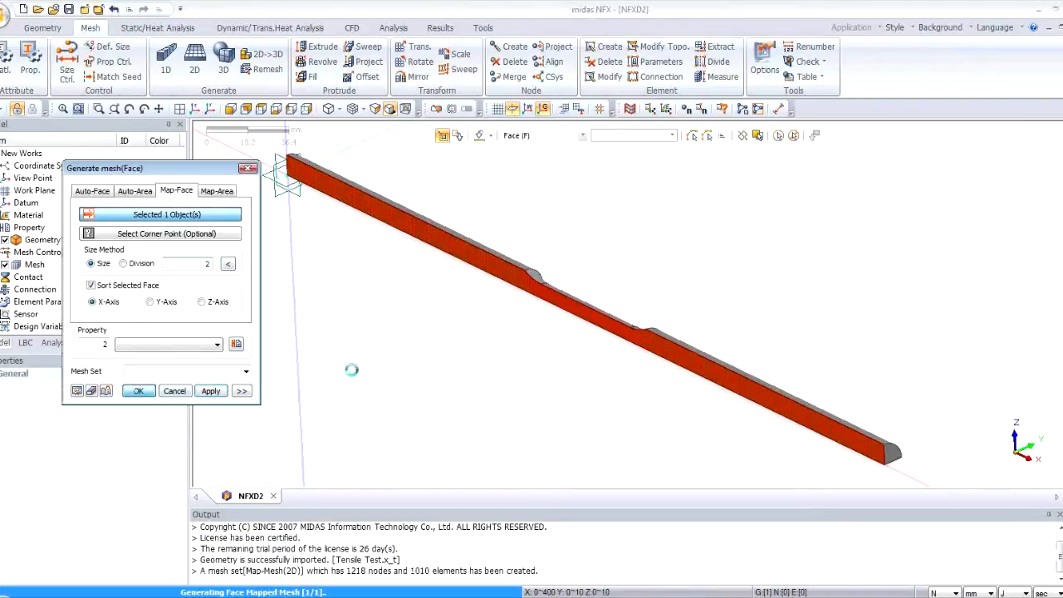
Step: Set up and preview a Revolve Mesh of all 2D elements about the X axis, deleting the source, with angle -90 and 7 divisions
middle_click_drag(467, 352, 515, 342)
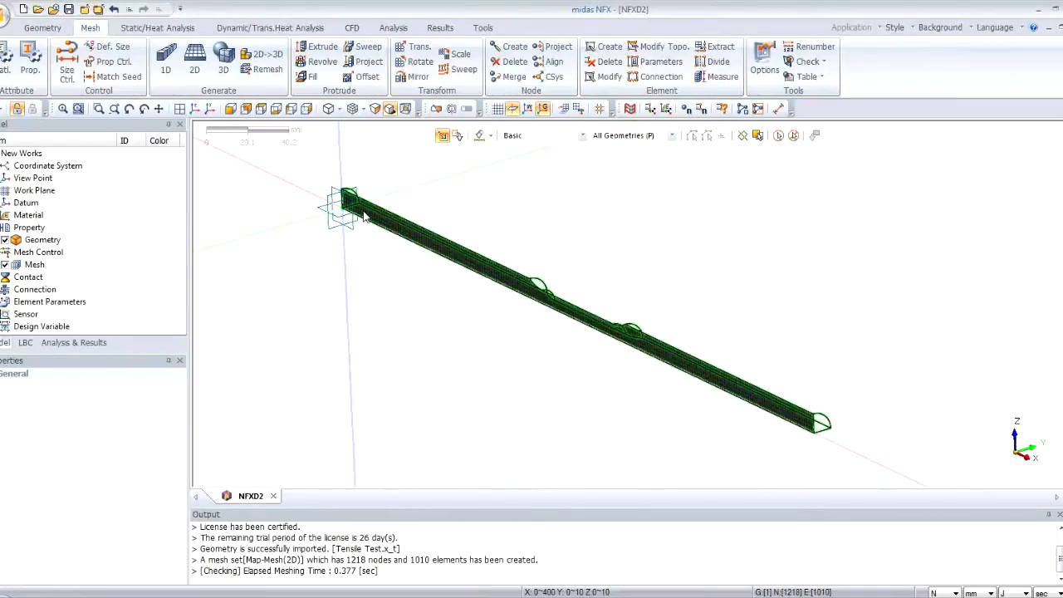
left_click(321, 65)
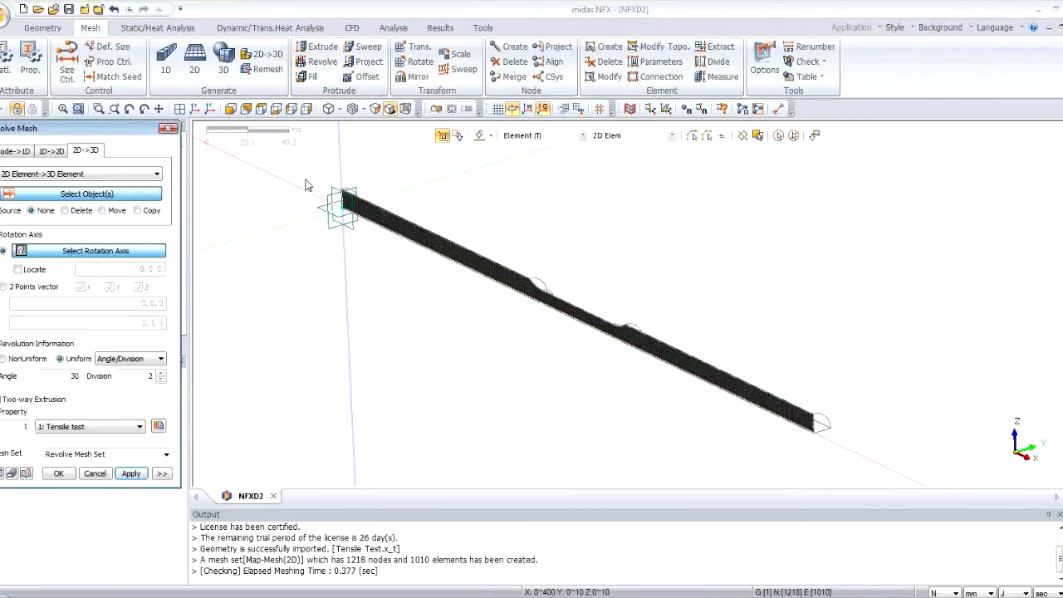
left_click_drag(304, 171, 829, 480)
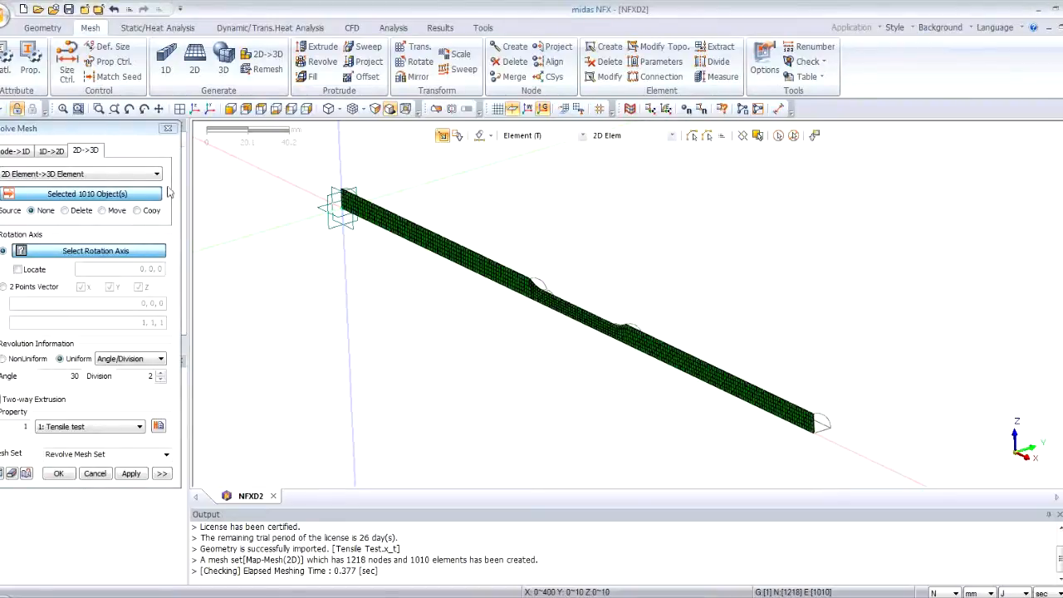
left_click_drag(160, 132, 255, 140)
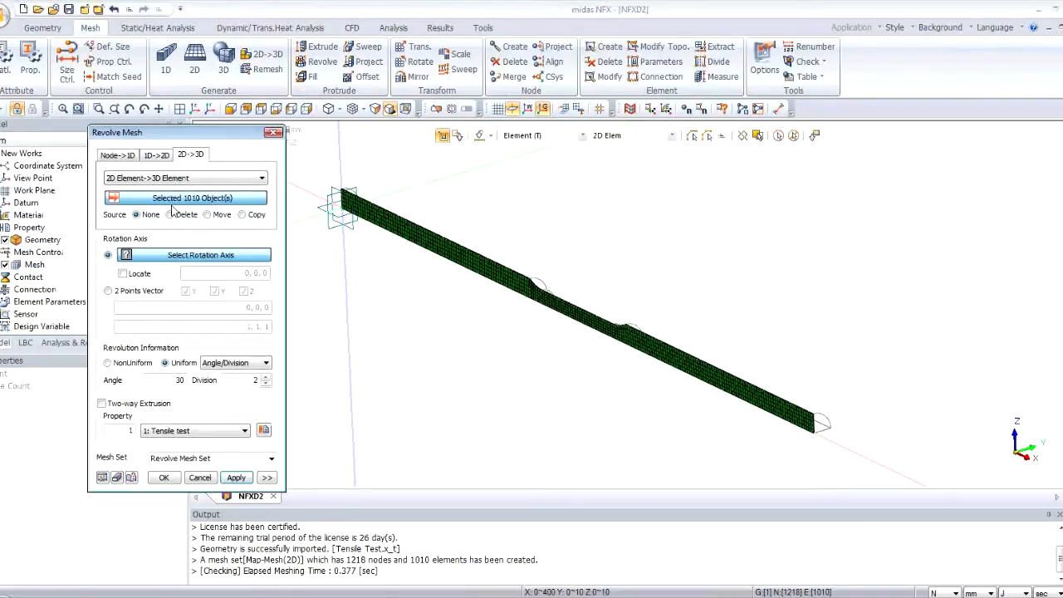
left_click(202, 256)
left_click(311, 196)
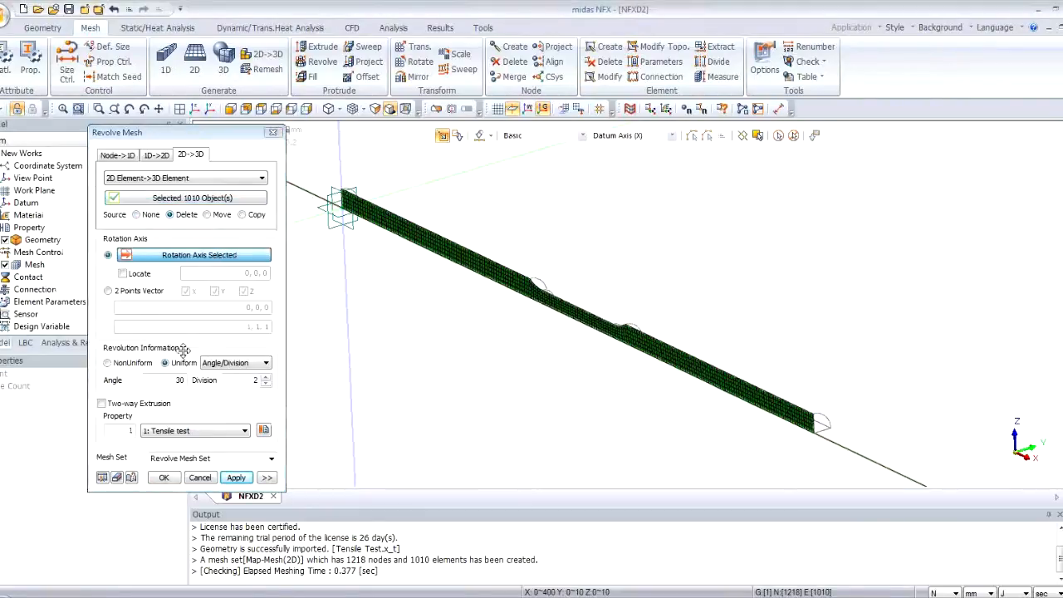
double_click(178, 380)
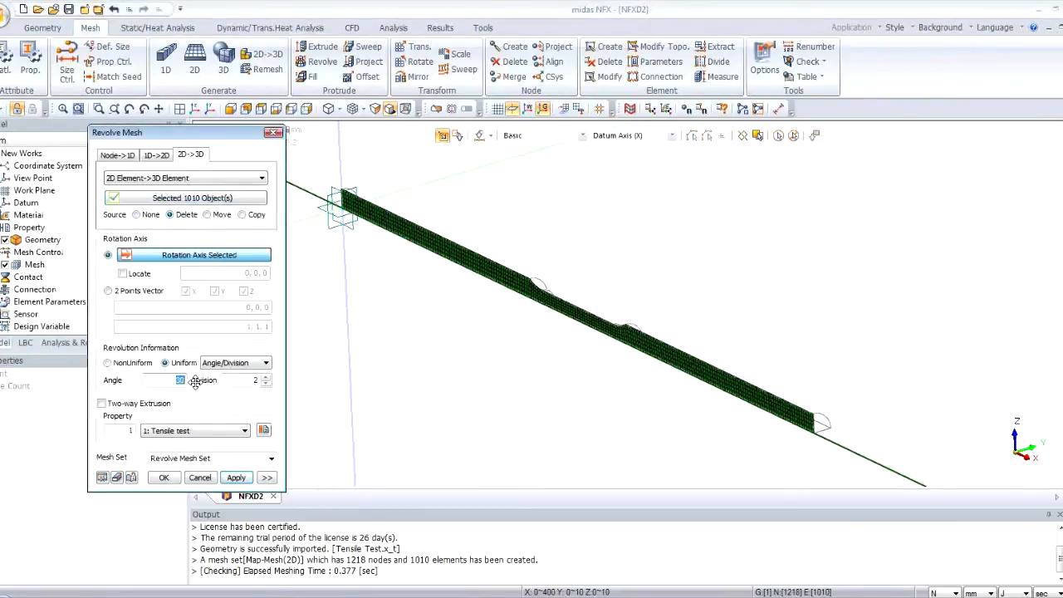
key("BackSpace")
double_click(254, 380)
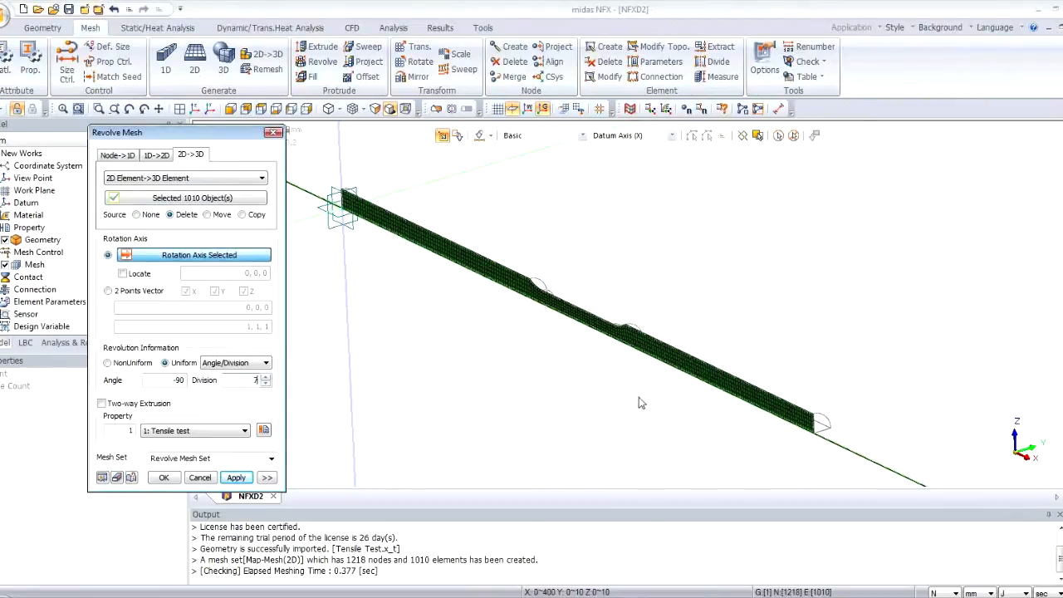
left_click(103, 479)
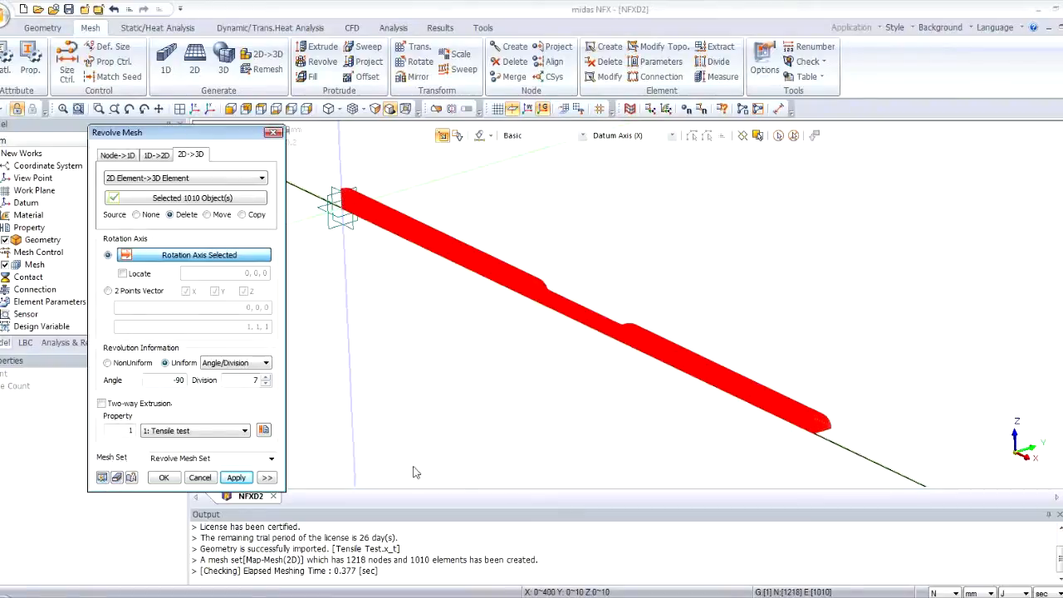
Step: Inspect the preview at the specimen's end and try the revolved mesh with 10 divisions
scroll(547, 384, "up", 5)
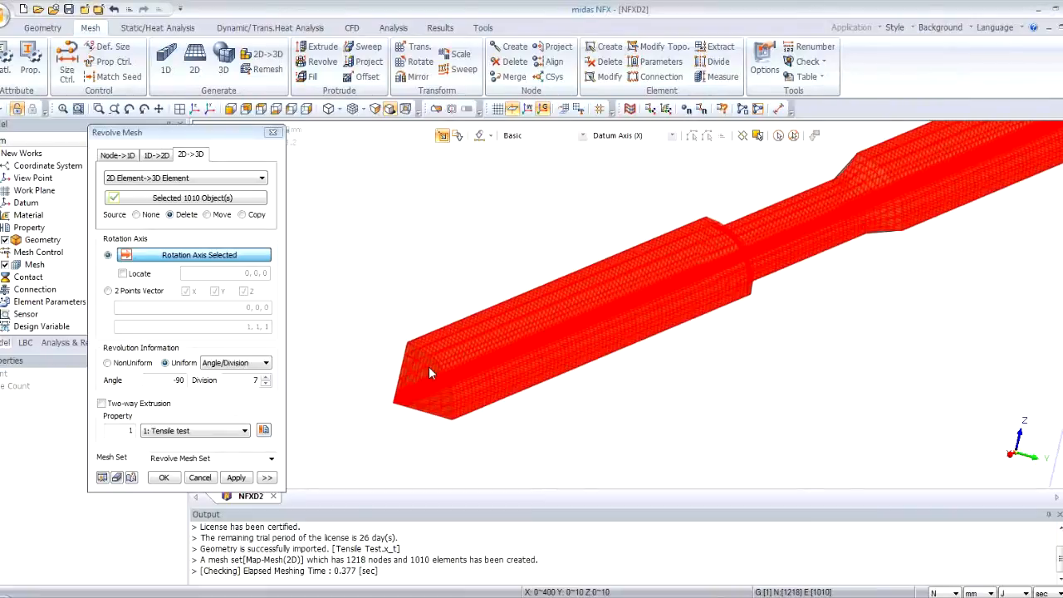
scroll(429, 367, "up", 5)
middle_click_drag(440, 310, 253, 391)
left_click_drag(248, 379, 271, 380)
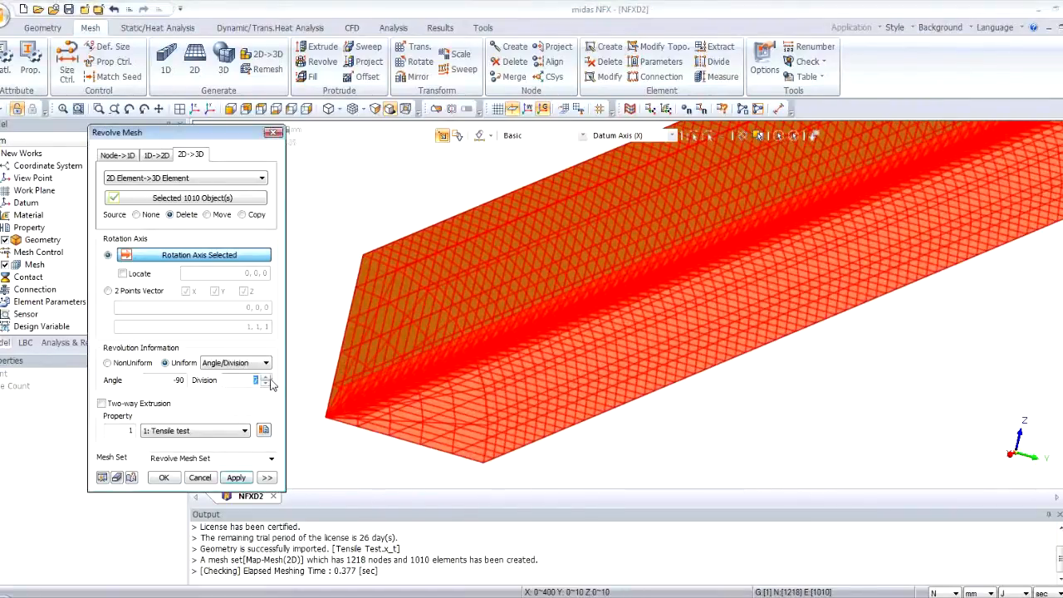
left_click(103, 478)
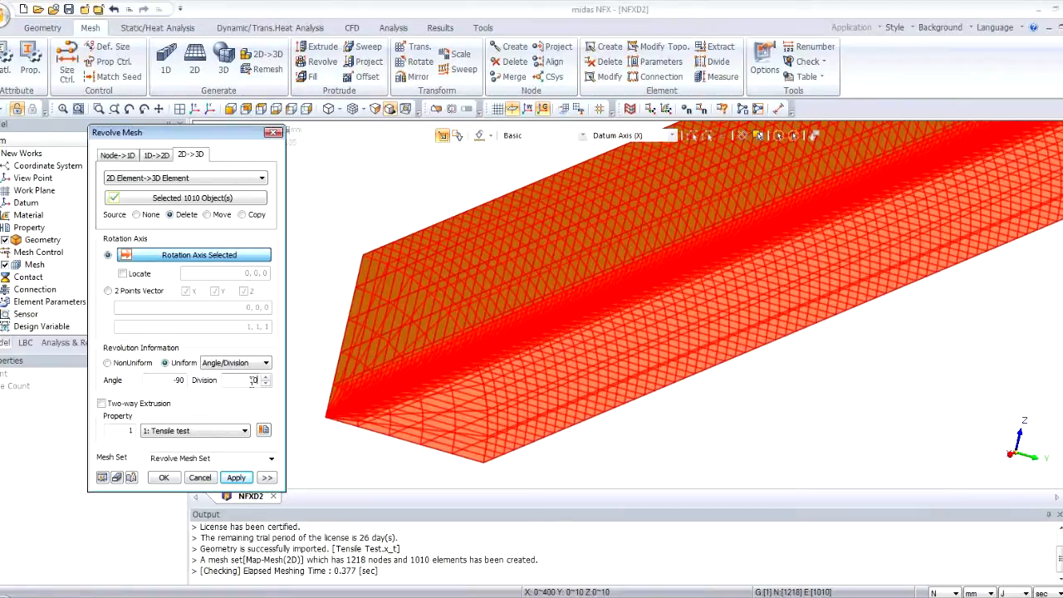
Step: Set the revolve divisions to 7 and generate the 3D mesh with the Tensile test property
type("7")
left_click(102, 478)
left_click(236, 477)
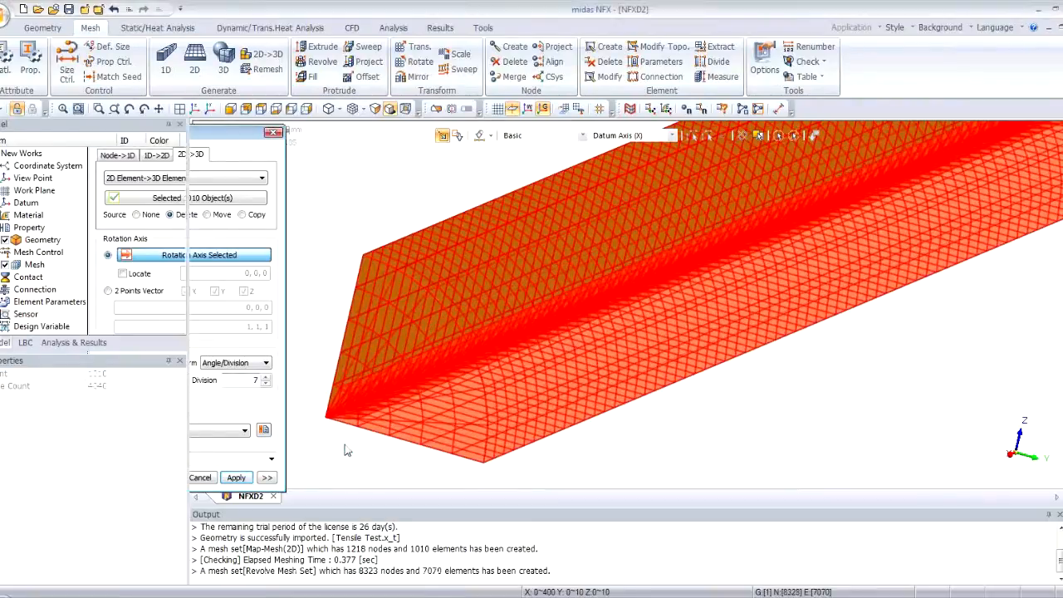
scroll(339, 440, "down", 5)
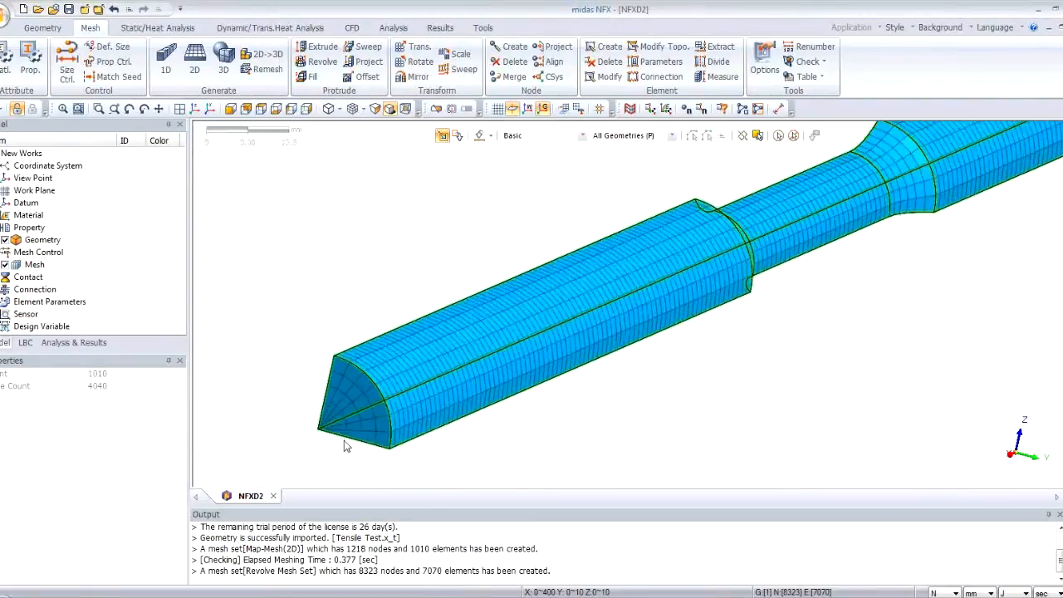
middle_click_drag(413, 429, 470, 328)
scroll(470, 329, "down", 5)
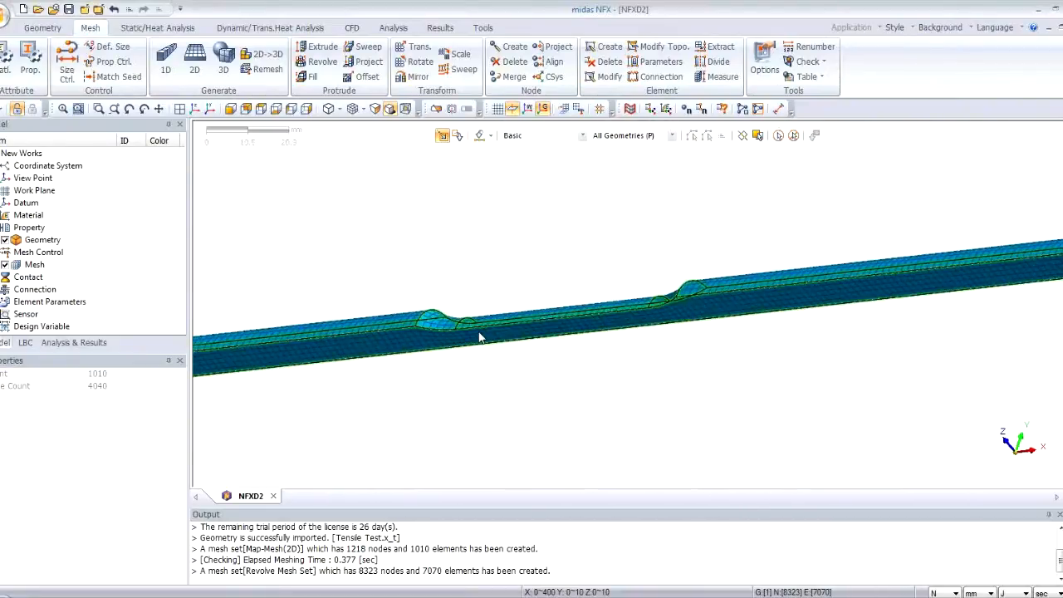
Step: Apply a ZX symmetry constraint in Boundary Set-1 to all nodes on the Y = 0 cut plane, working from the specimen's end view
left_click(197, 112)
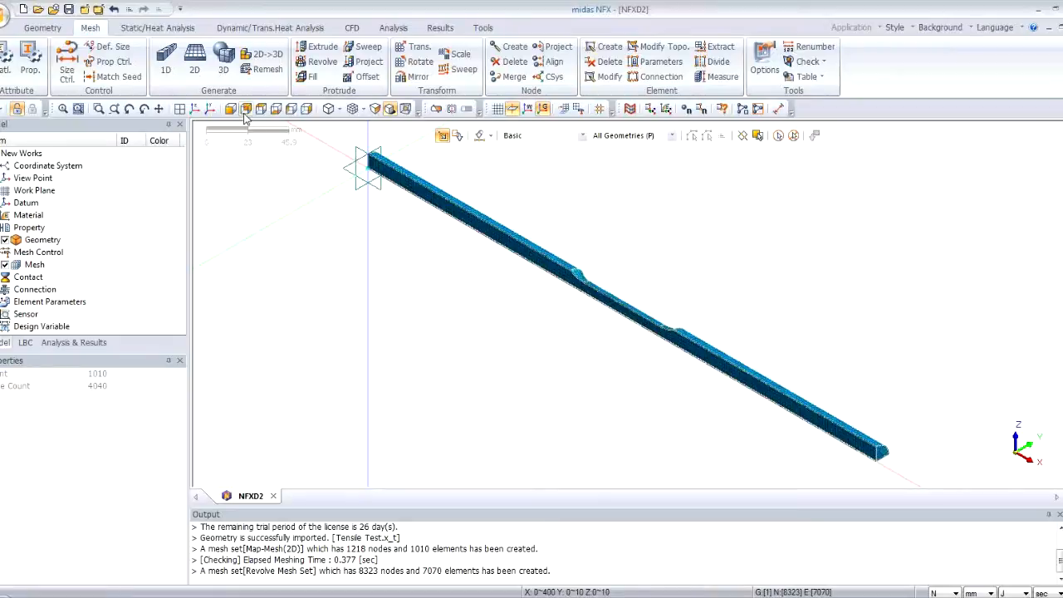
left_click(304, 112)
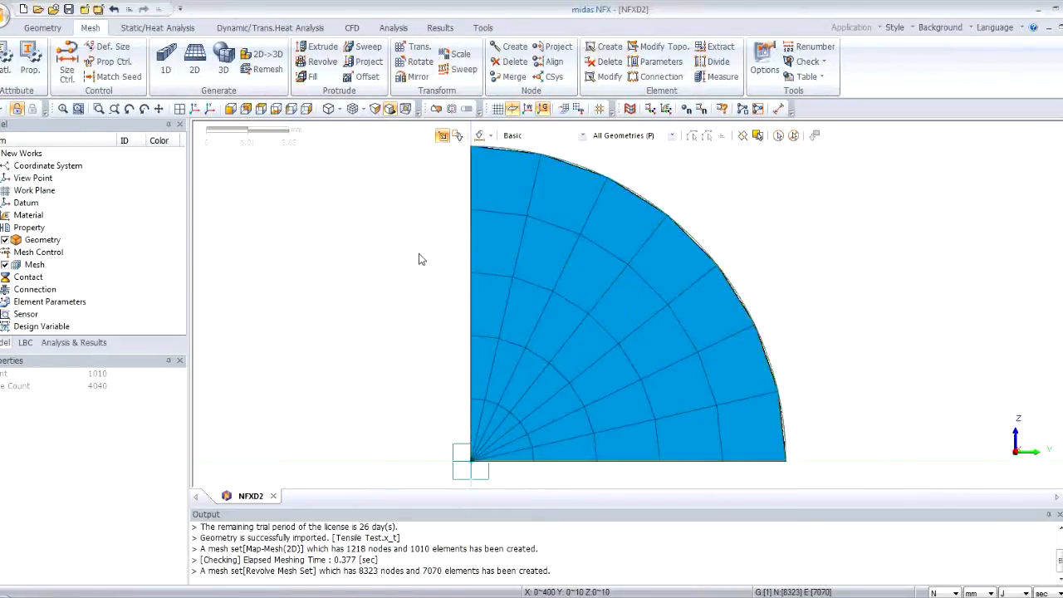
left_click(170, 30)
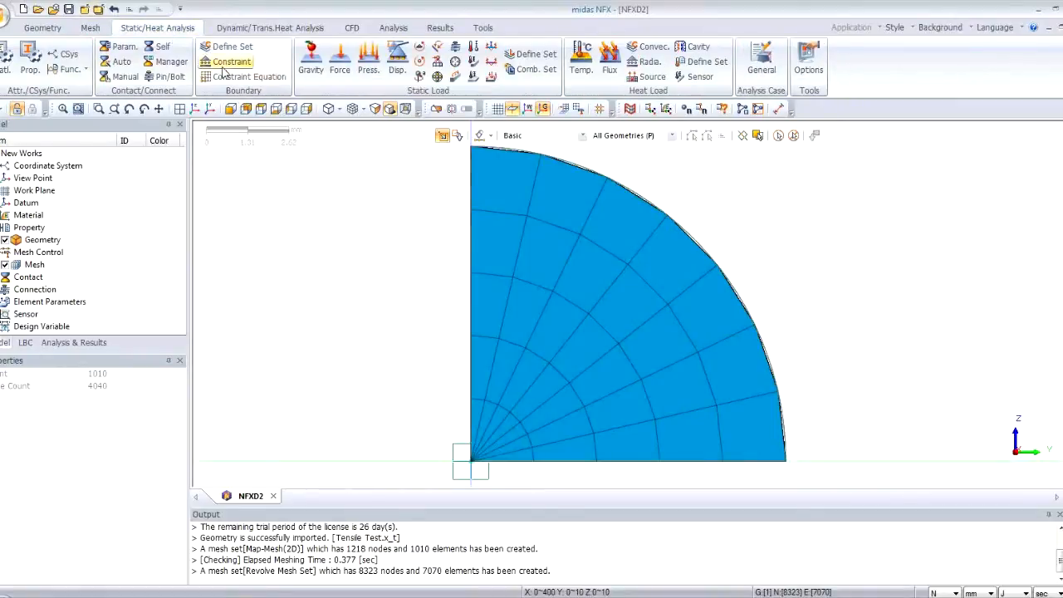
left_click(223, 64)
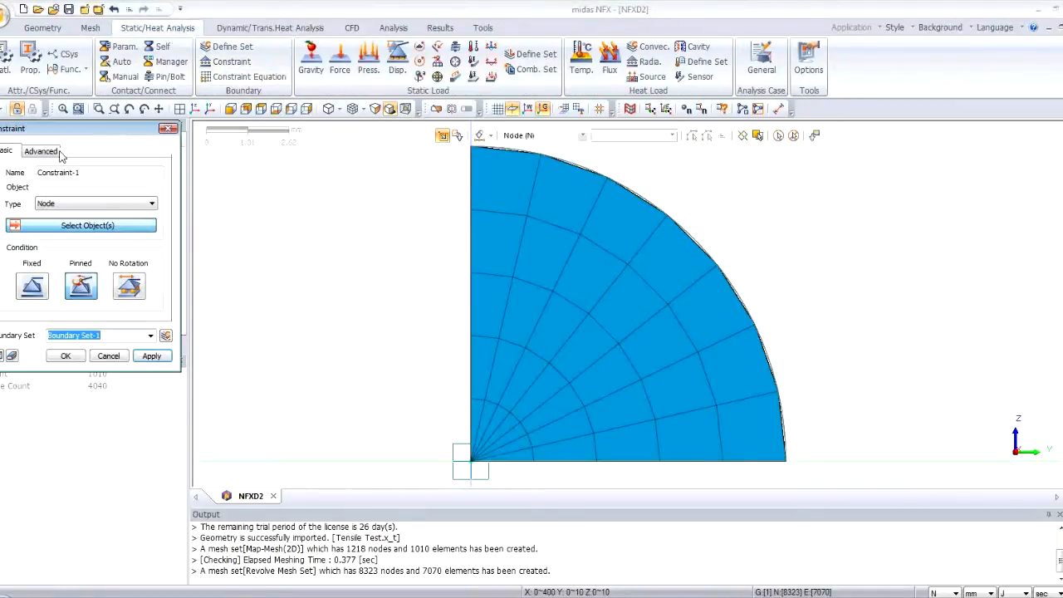
left_click(39, 152)
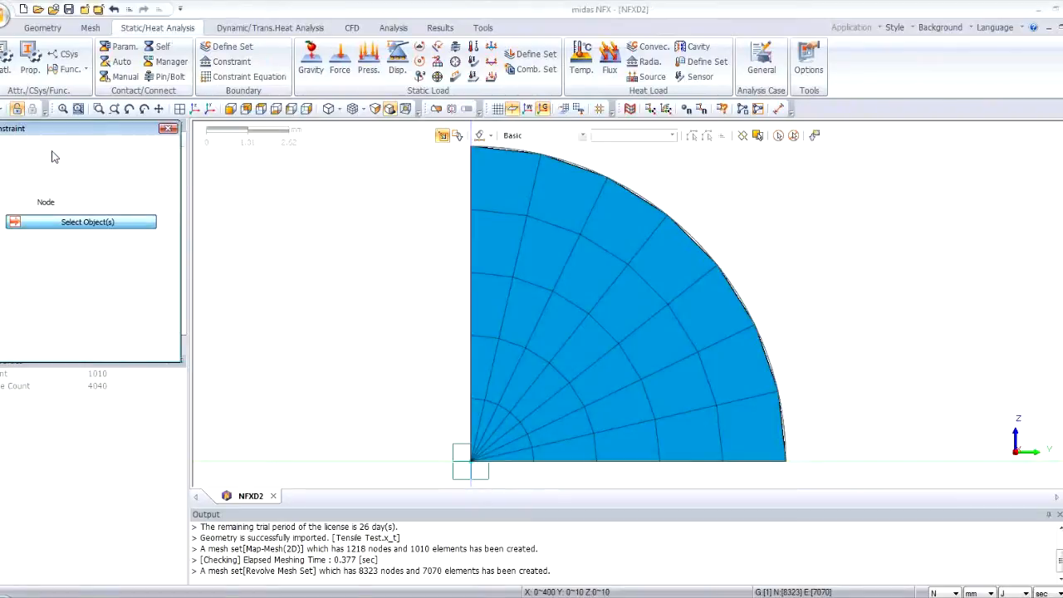
left_click_drag(90, 137, 352, 193)
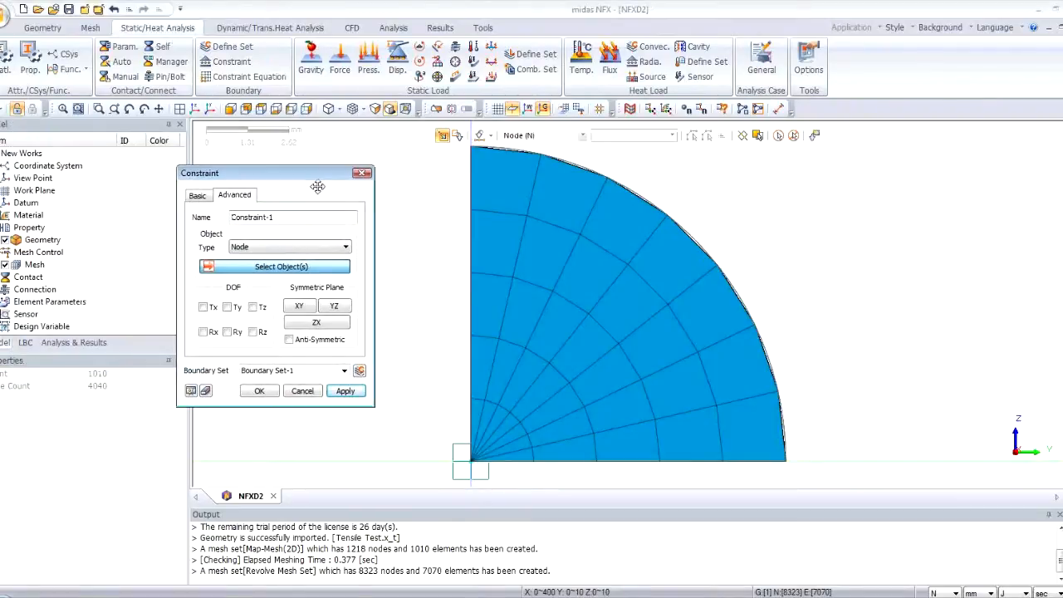
left_click_drag(434, 477, 475, 143)
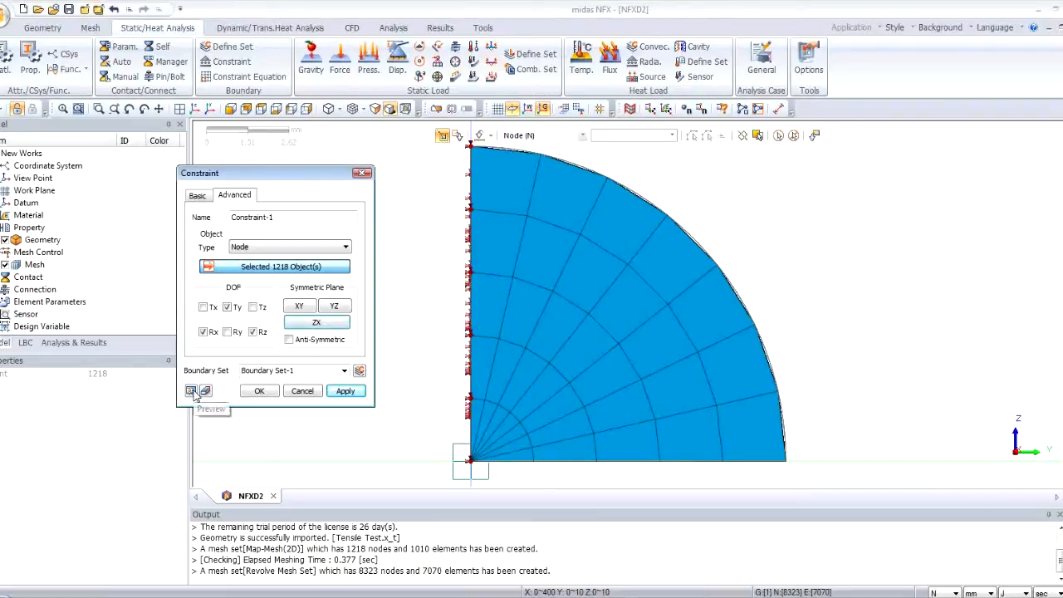
left_click(359, 395)
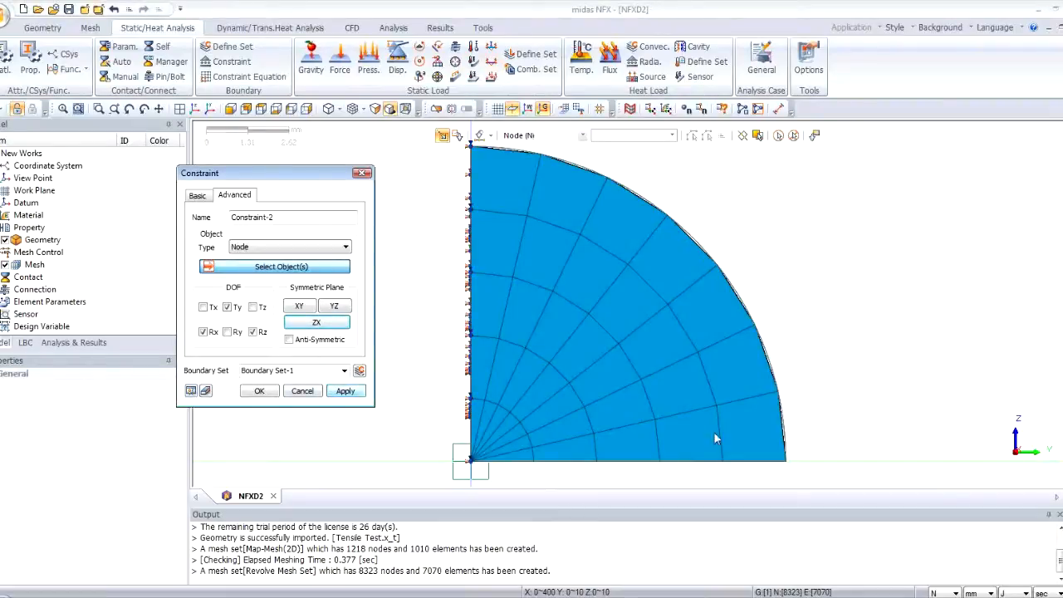
Step: Apply an XY symmetry constraint in Boundary Set-1 to all nodes on the Z = 0 cut plane
left_click_drag(824, 475, 445, 463)
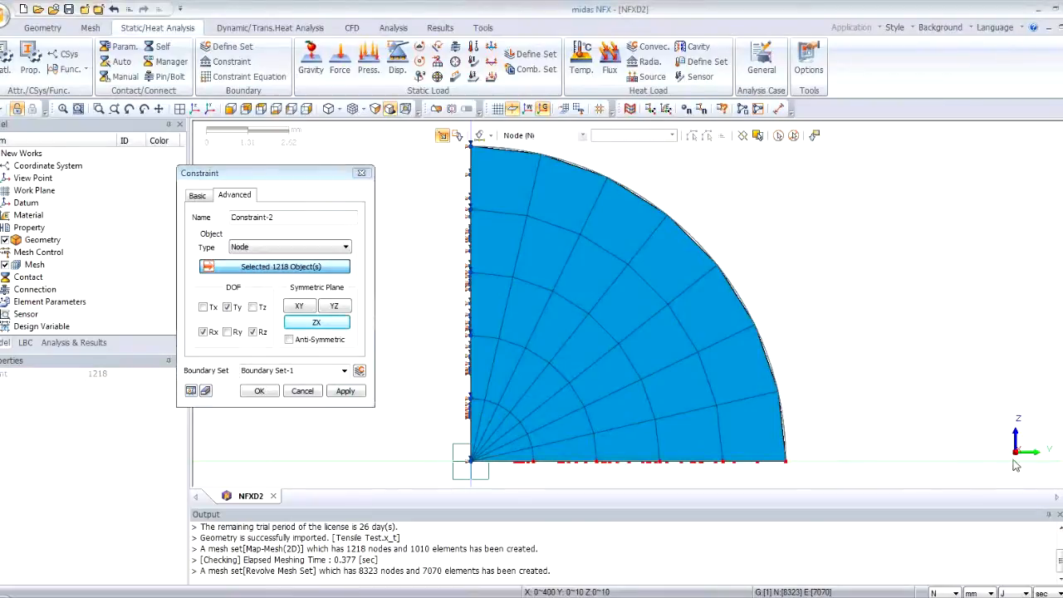
left_click(304, 306)
left_click(190, 392)
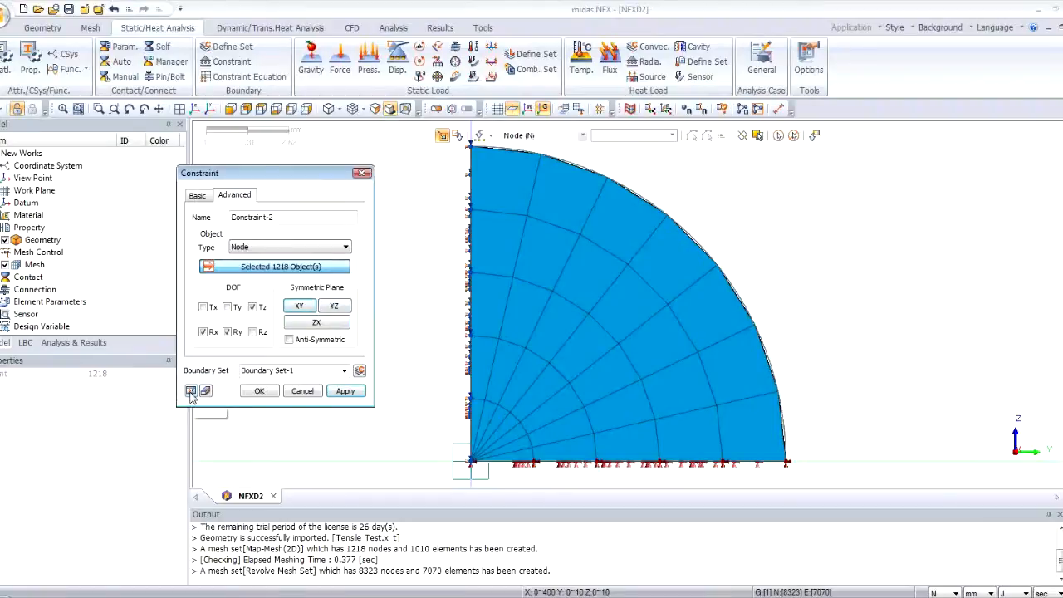
left_click(259, 391)
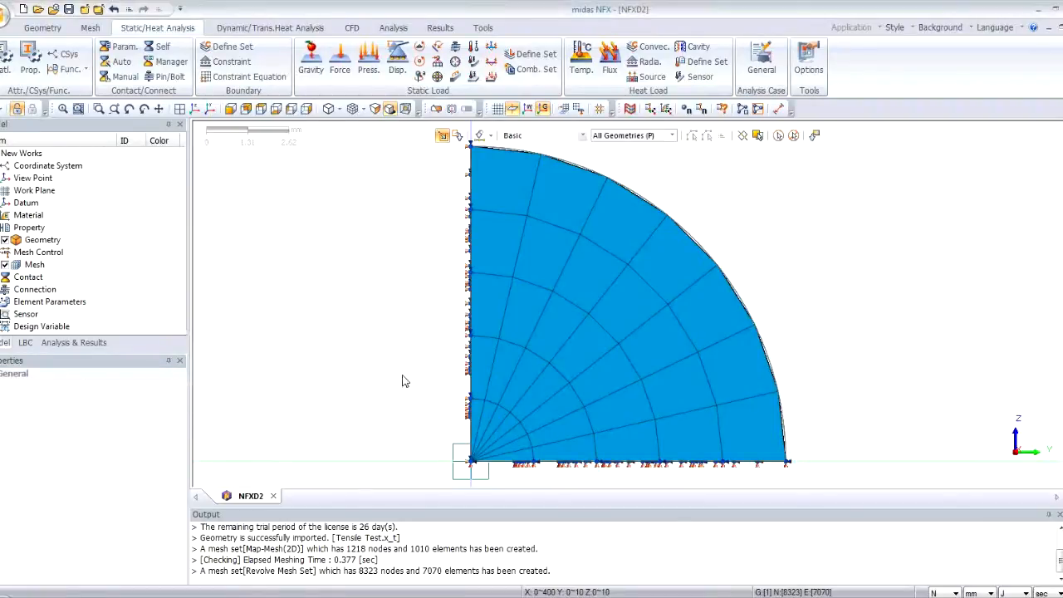
Step: Inspect the symmetry constraints along both cut planes in the isometric view and hide all labels
middle_click_drag(364, 344, 384, 352)
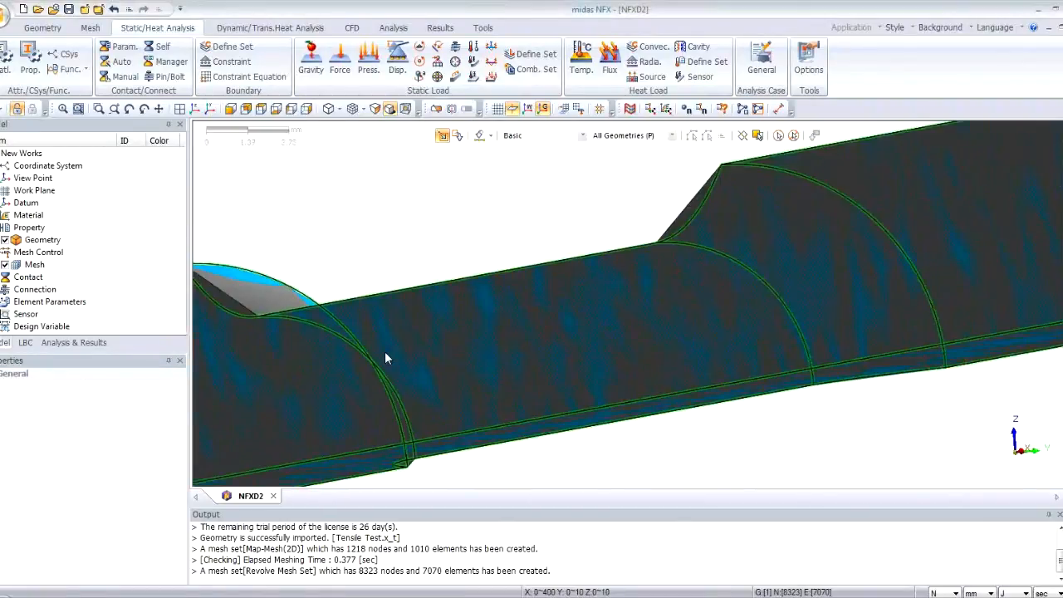
scroll(386, 357, "down", 4)
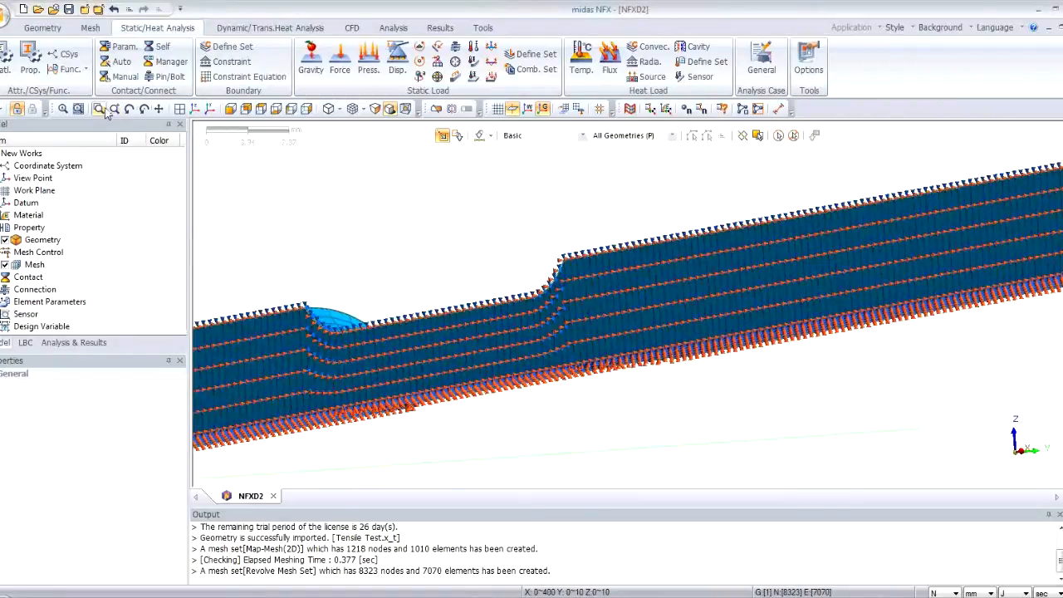
left_click(195, 110)
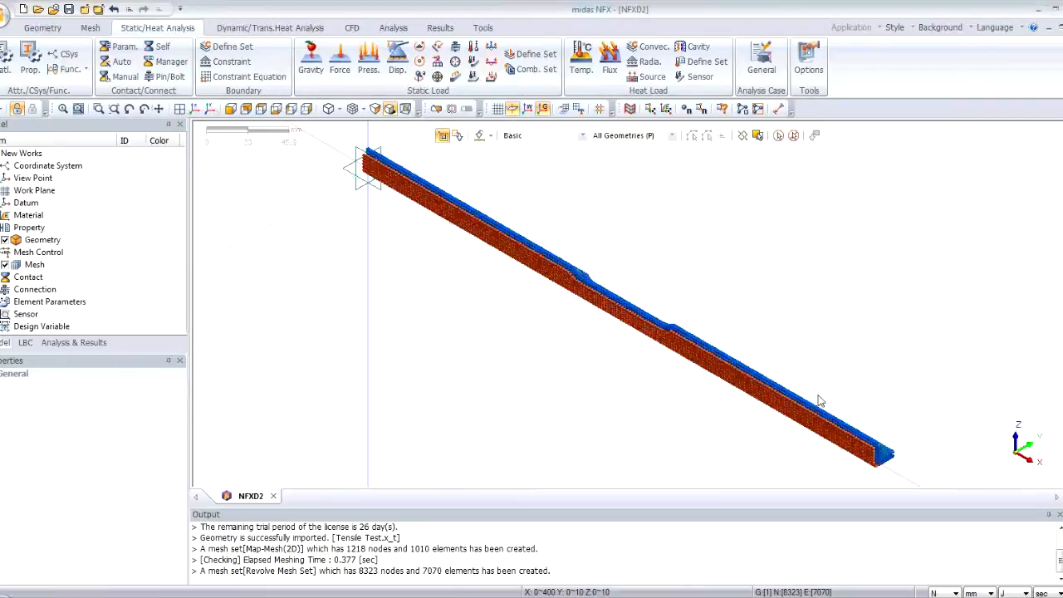
right_click(396, 289)
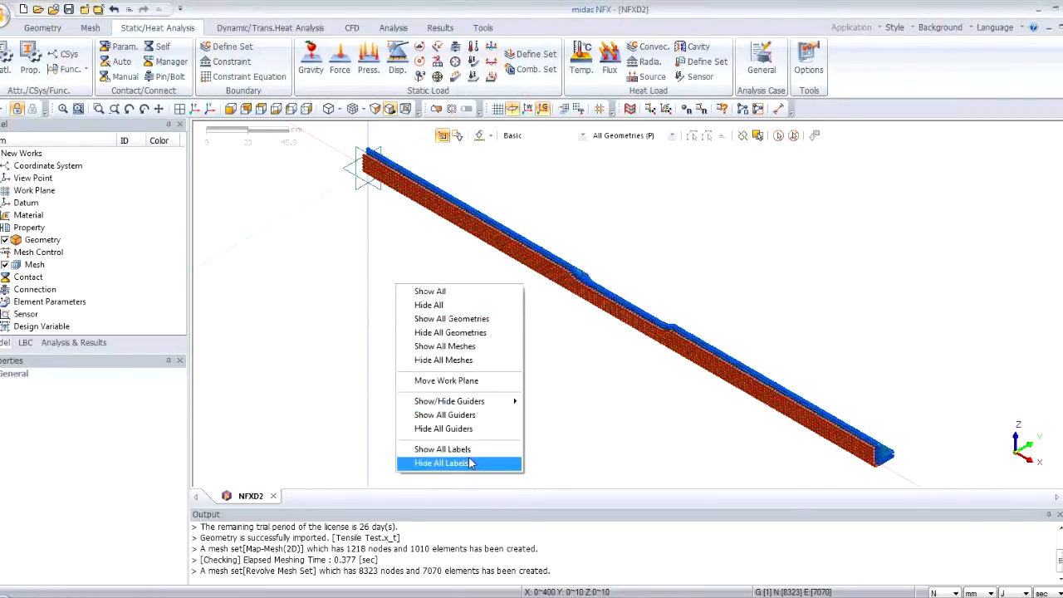
left_click(458, 465)
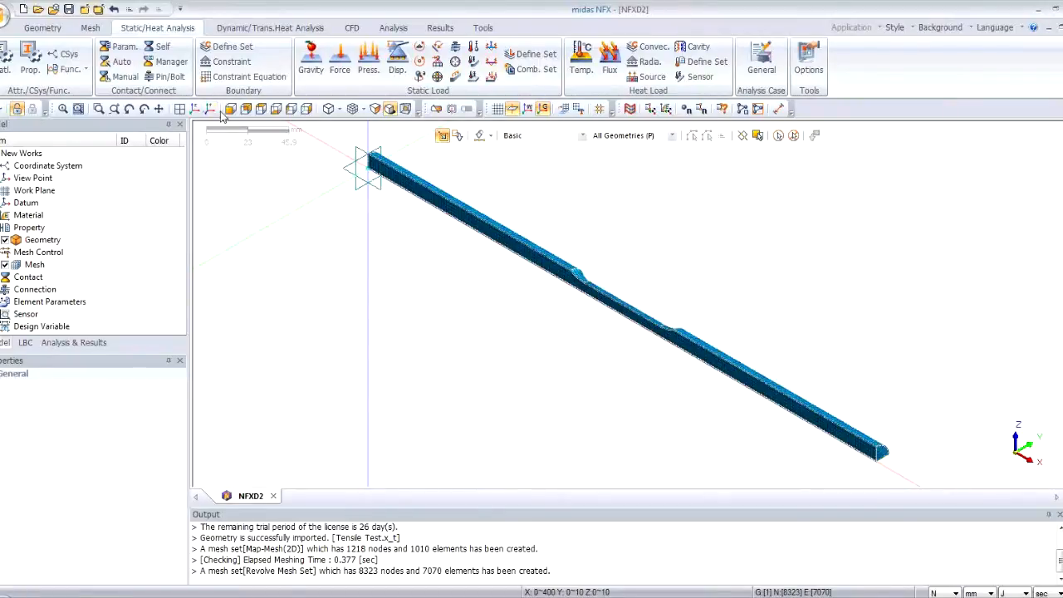
Step: Apply a Fixed constraint in Boundary Set-1 to all nodes on the specimen's end face at X = 0, working from the front view
left_click(231, 109)
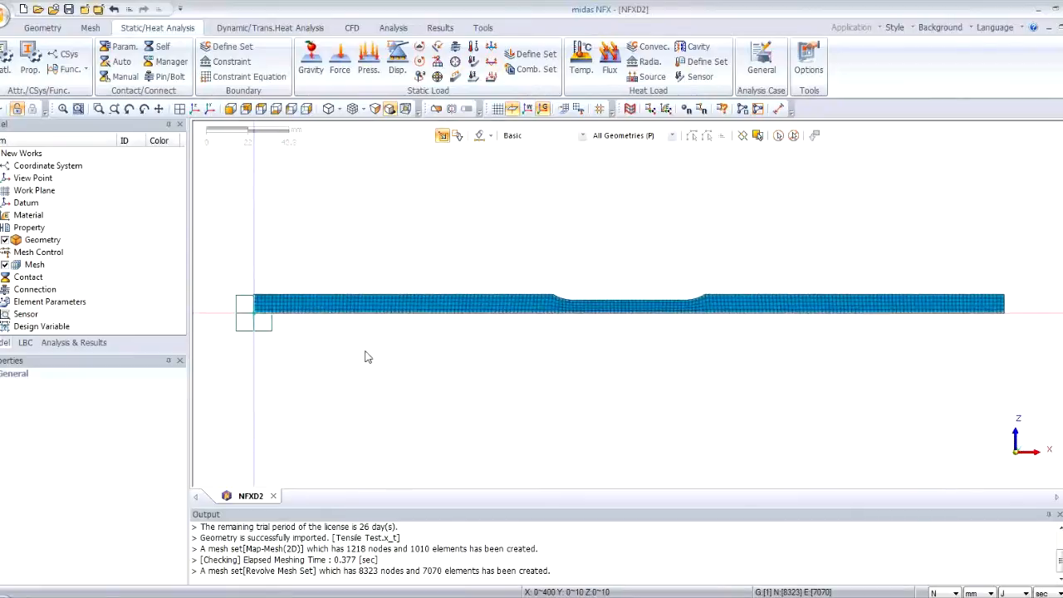
middle_click_drag(366, 352, 582, 358)
scroll(390, 288, "up", 4)
scroll(471, 316, "up", 3)
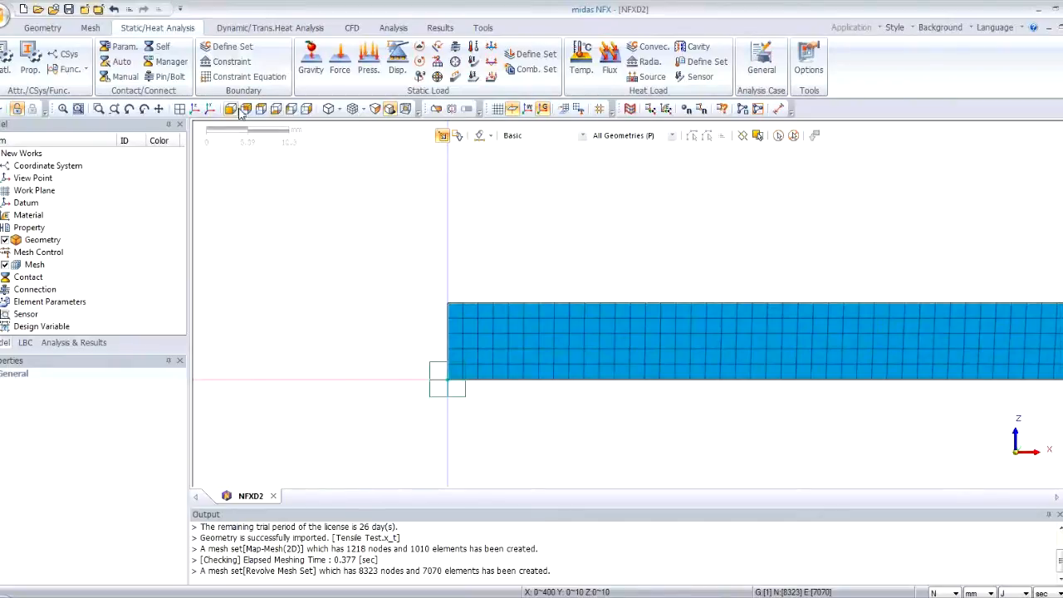
left_click(231, 58)
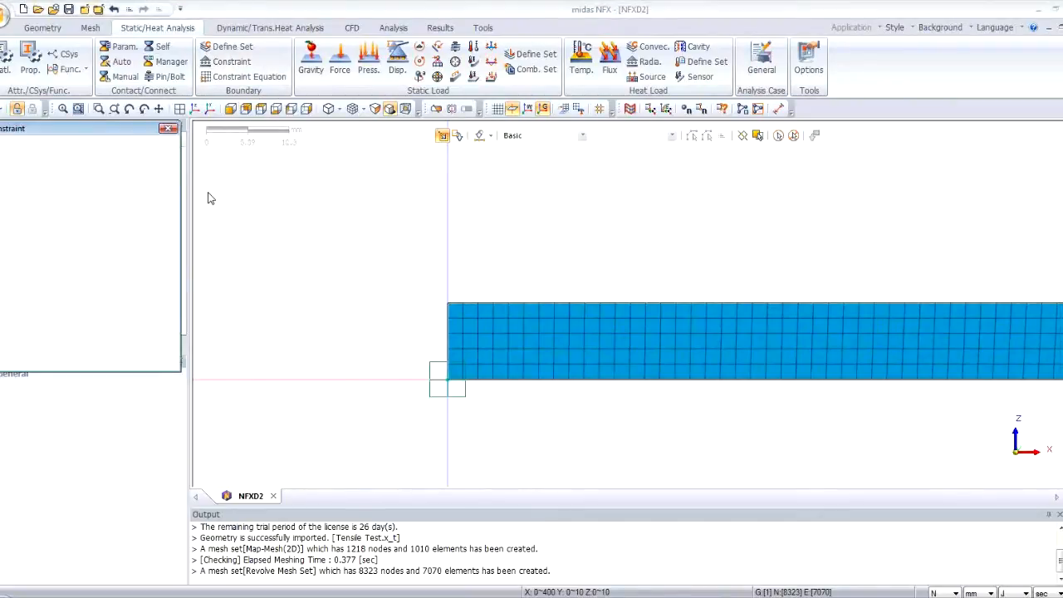
left_click_drag(382, 255, 456, 407)
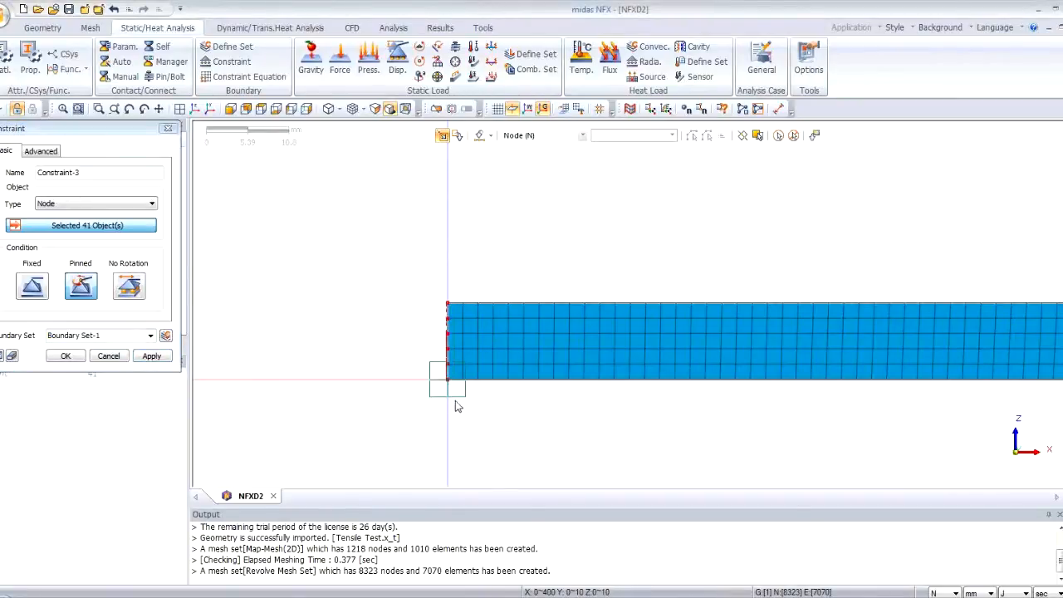
left_click(34, 289)
left_click(65, 356)
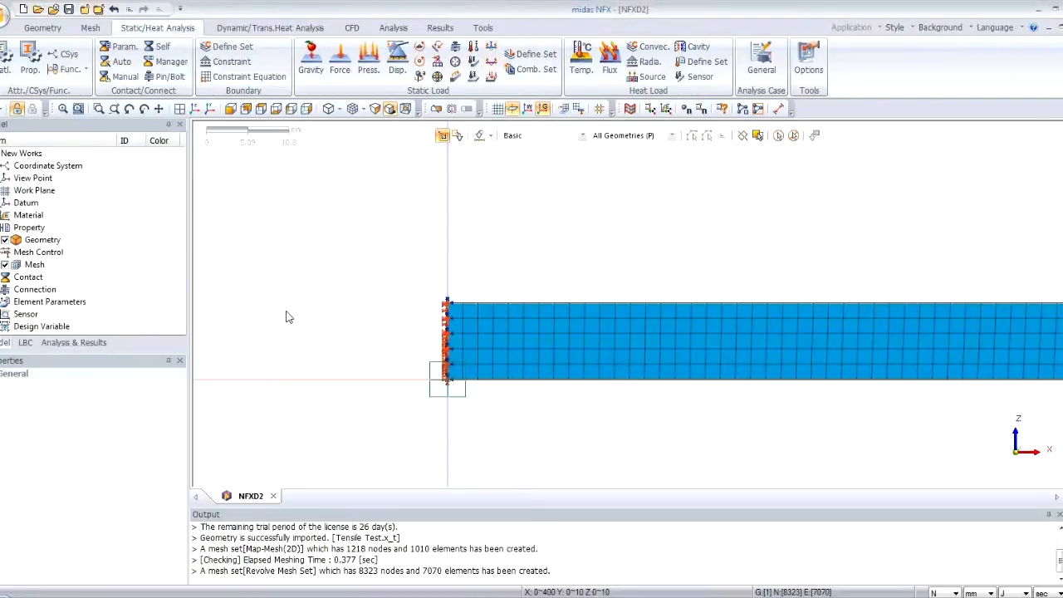
Step: Prescribe a Tx displacement of 7 mm in Load Set-1 on all nodes of the specimen's end face opposite the fixed end
scroll(308, 257, "down", 5)
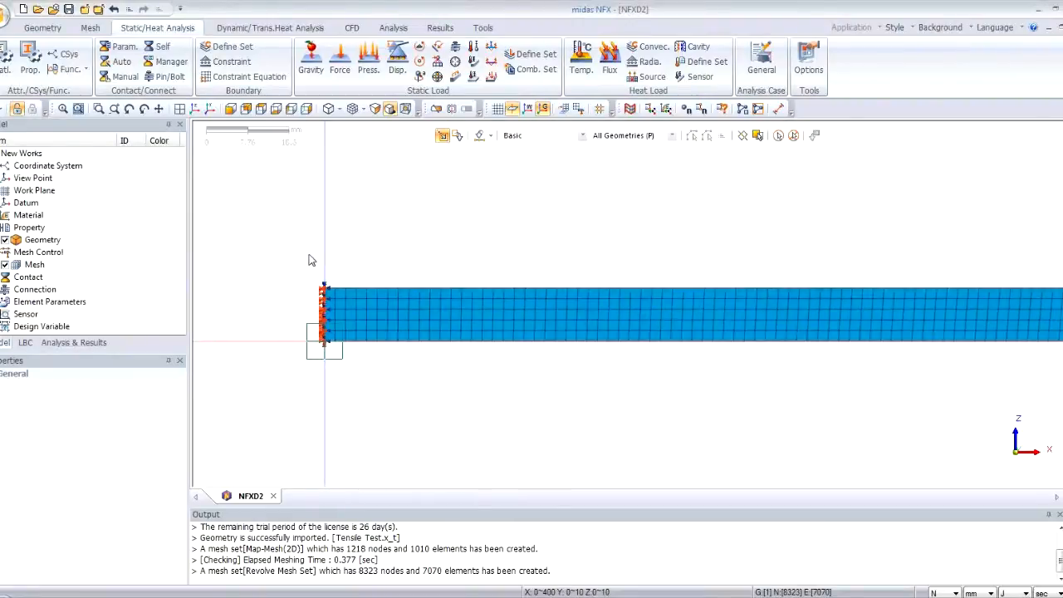
middle_click_drag(660, 221, 287, 242)
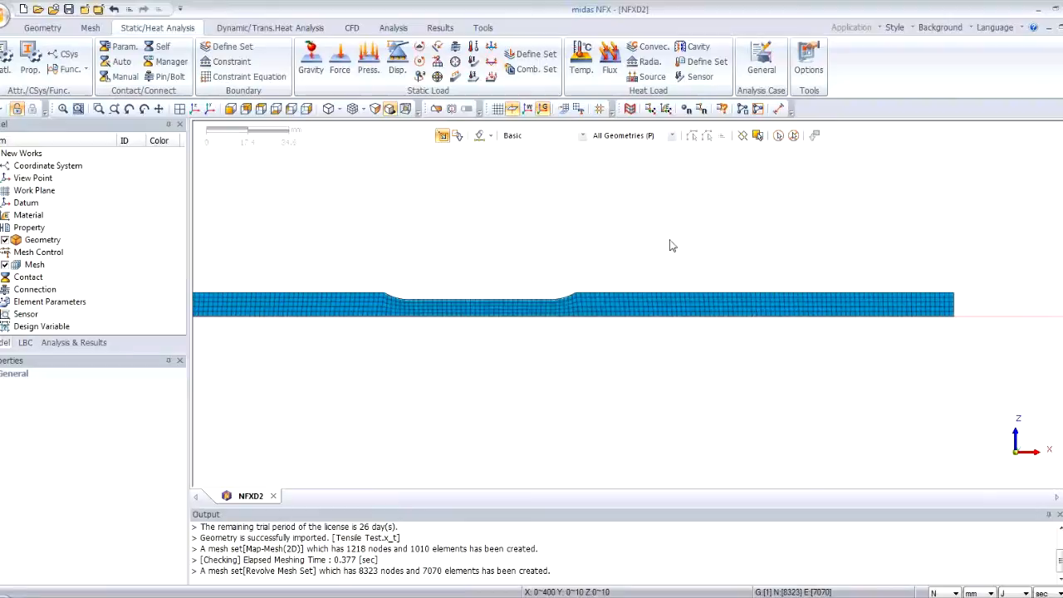
middle_click_drag(671, 242, 219, 218)
scroll(430, 252, "up", 5)
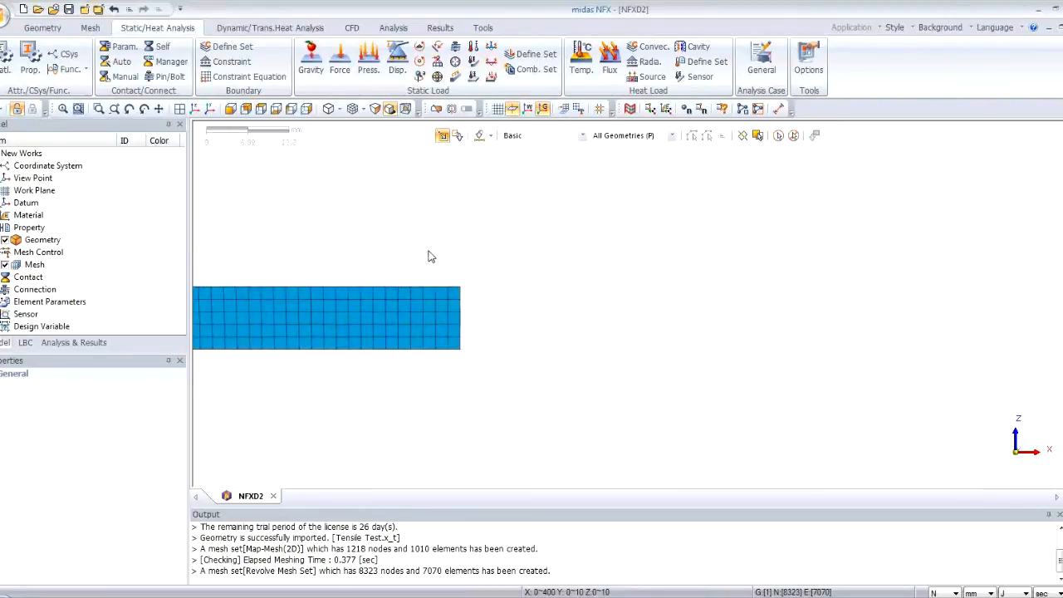
left_click(397, 67)
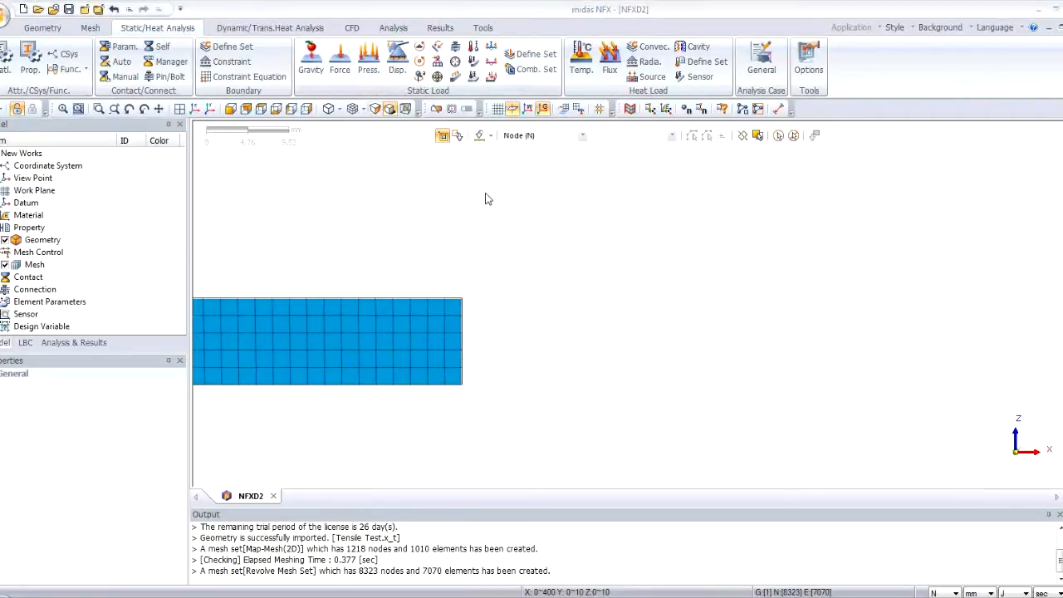
left_click_drag(508, 276, 466, 407)
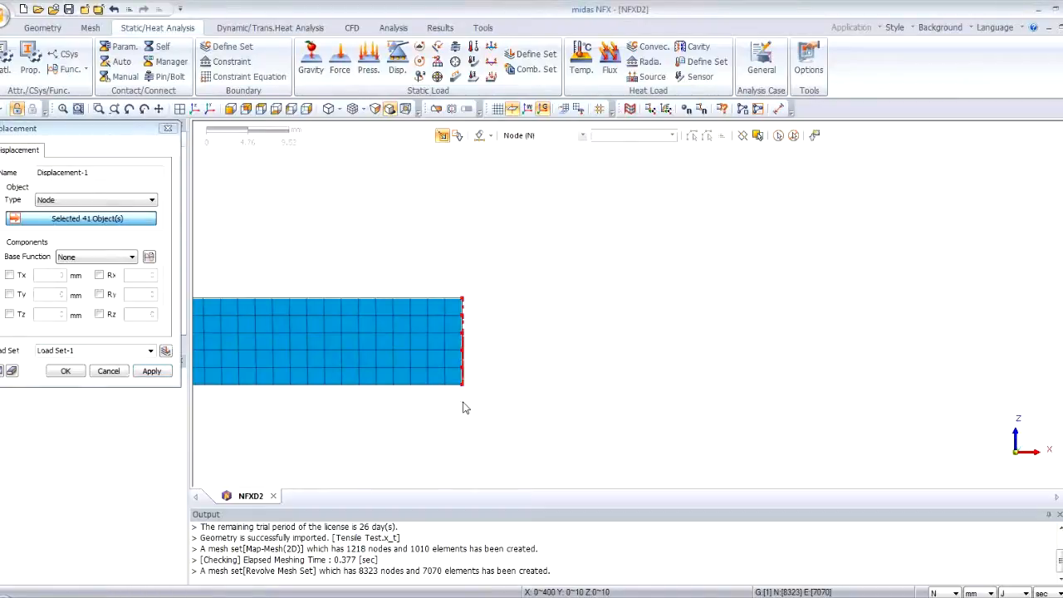
left_click(10, 275)
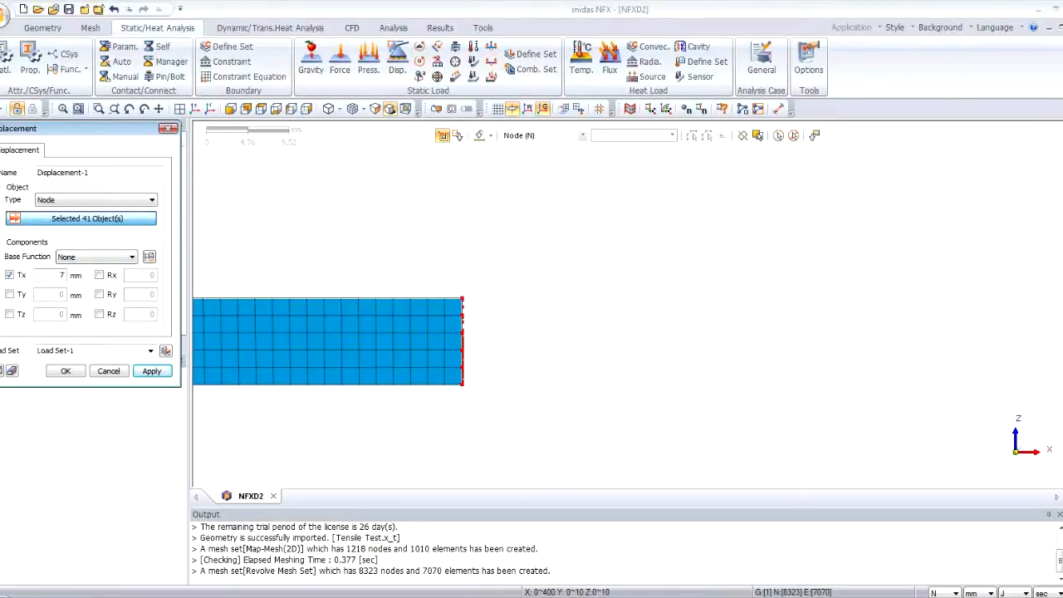
left_click(75, 371)
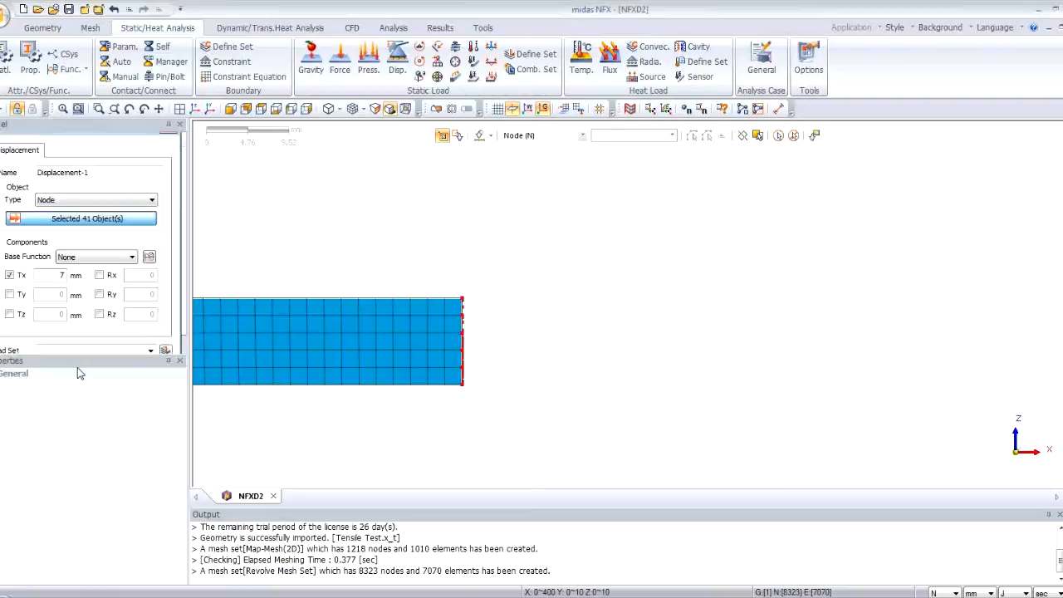
left_click(194, 110)
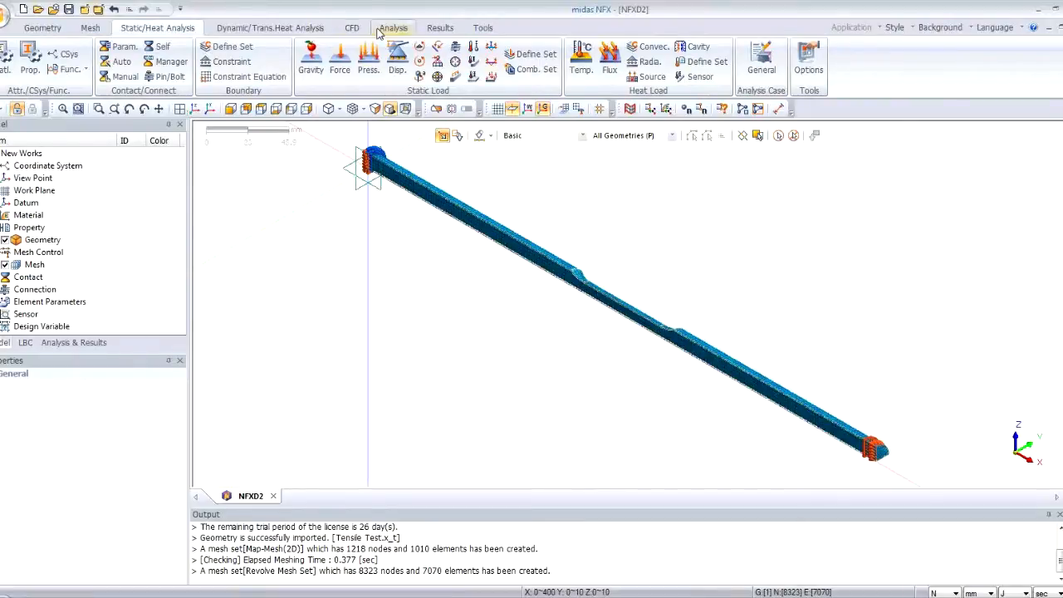
Step: Create a general analysis case titled "Tensile test" with the Nonlinear Static solution type
left_click(394, 28)
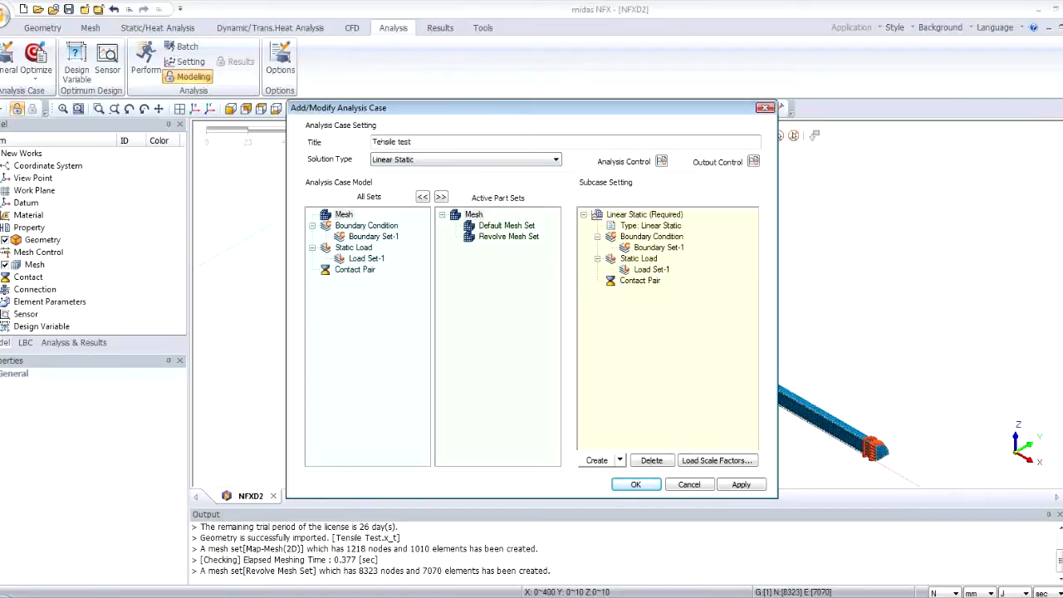
left_click(418, 160)
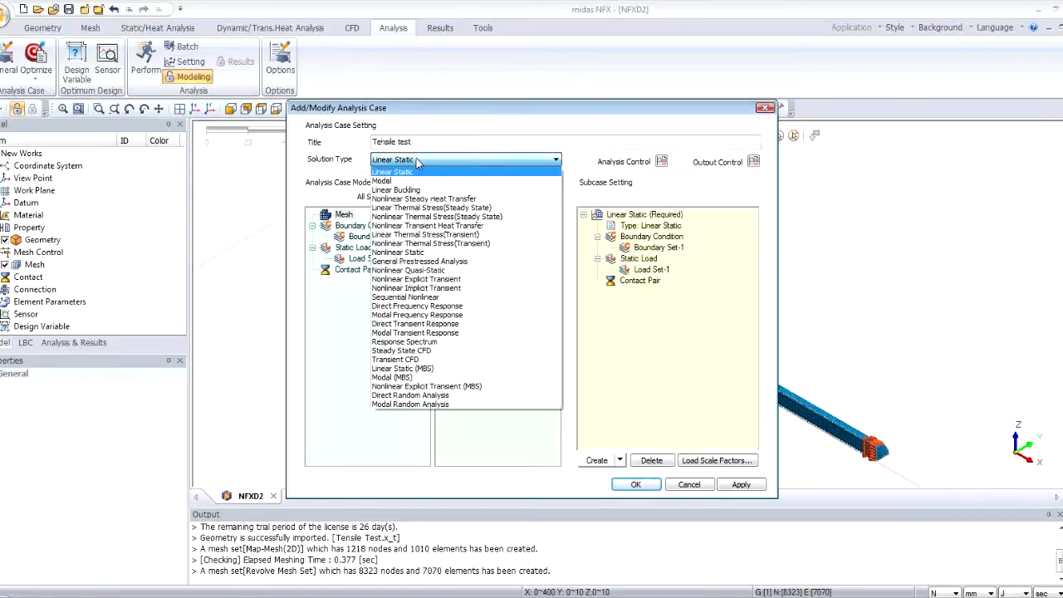
left_click(479, 252)
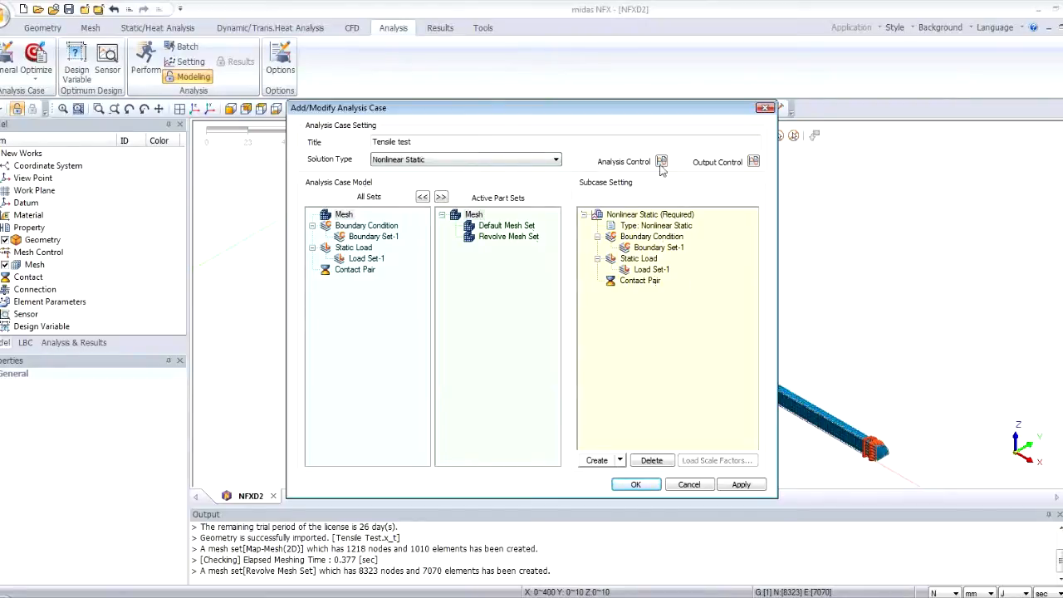
Step: Enable Geometry Nonlinear and set 60 increments in the Nonlinear Static subcase control, and accept the analysis case
left_click(663, 215)
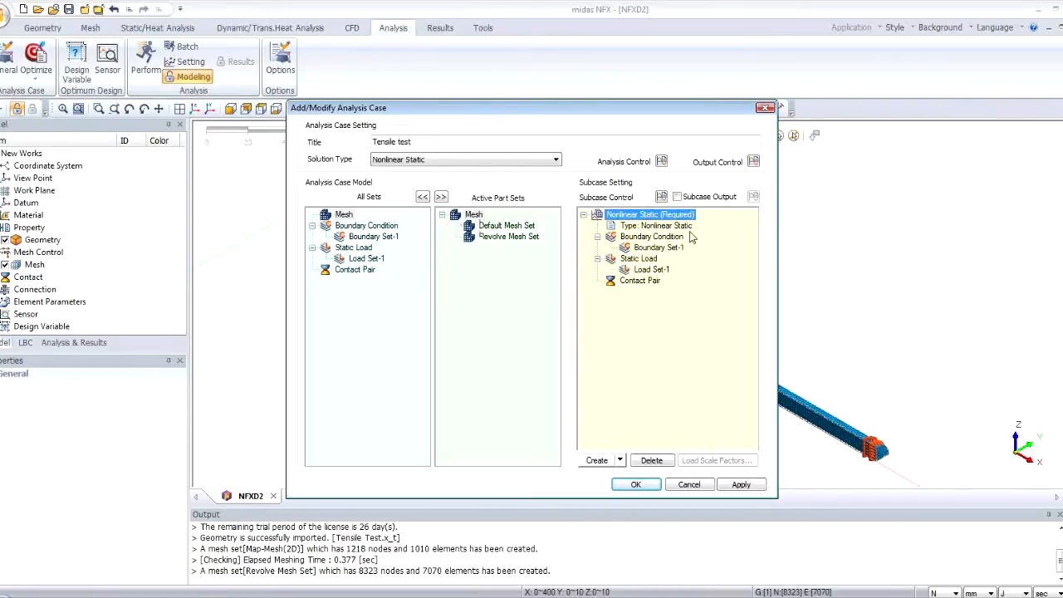
left_click(661, 198)
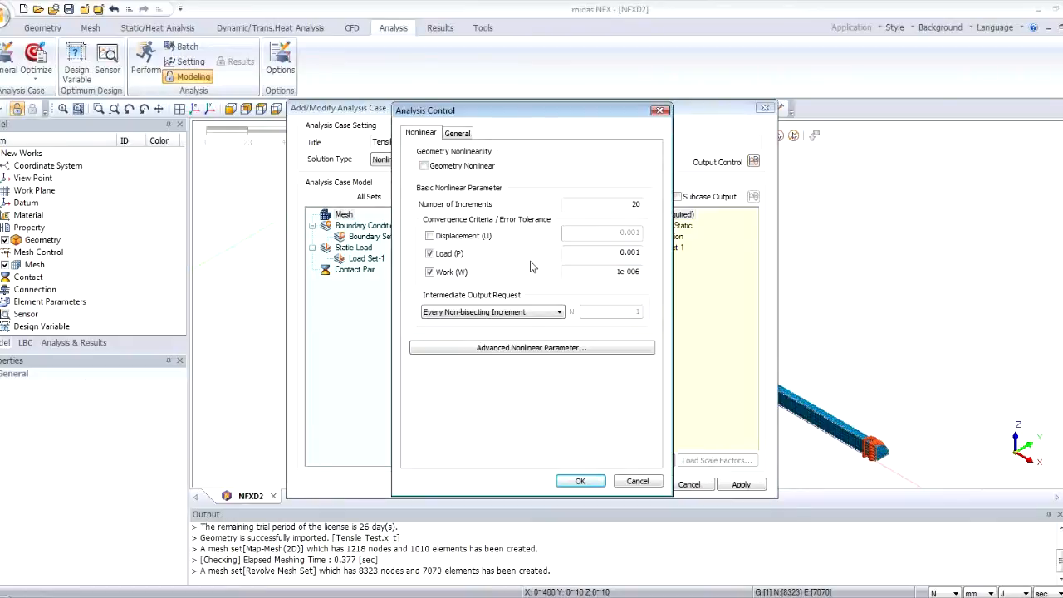
left_click(424, 166)
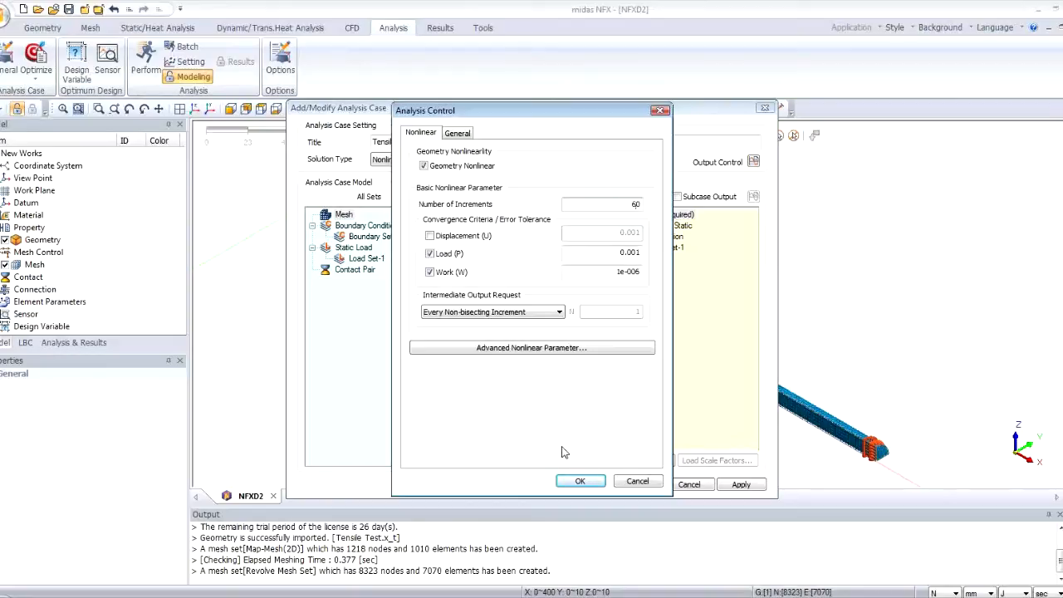
left_click(580, 481)
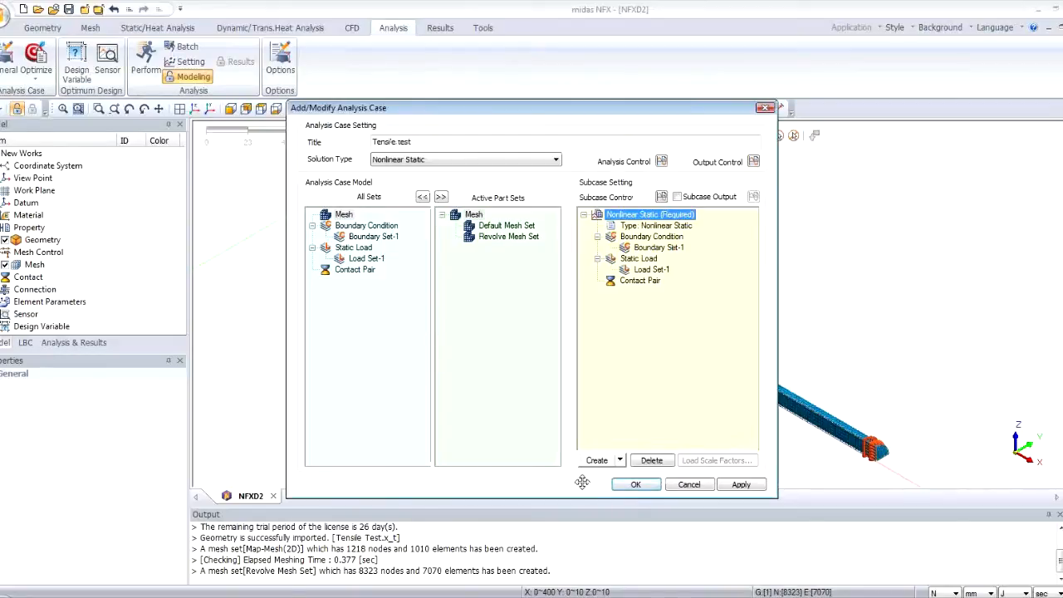
left_click(637, 485)
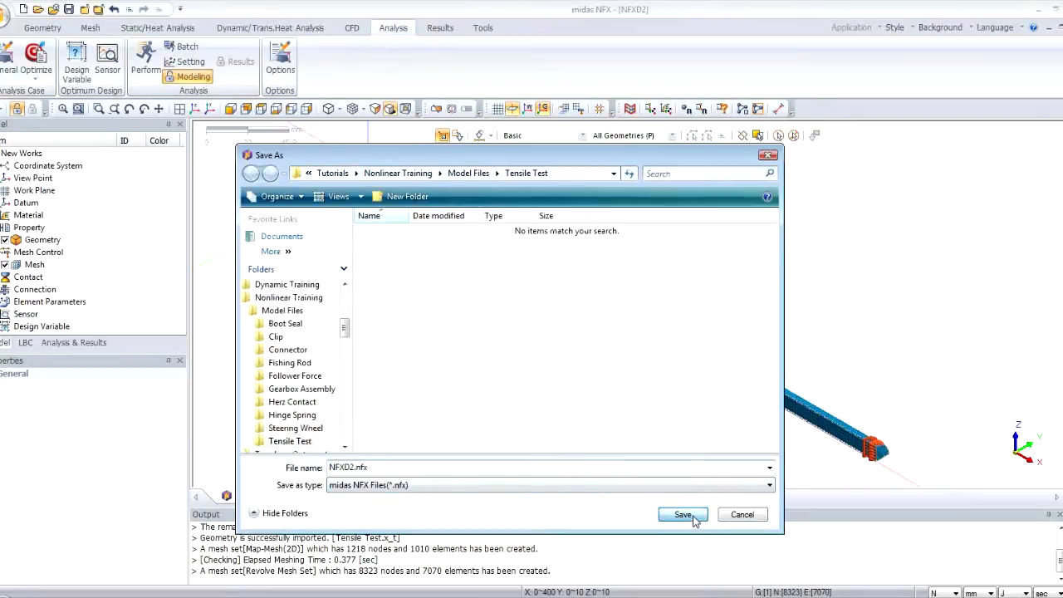
Step: Save the model as NFXD2.nfx in the Tensile Test folder and solve the Tensile test analysis case
left_click(683, 515)
left_click(88, 343)
left_click(6, 179)
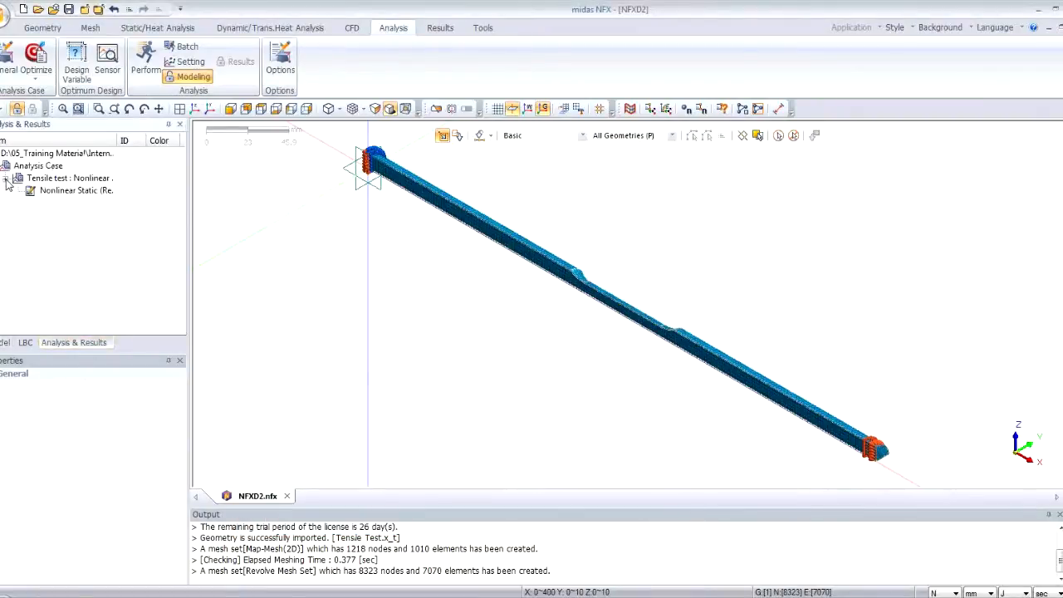
left_click(66, 181)
right_click(67, 187)
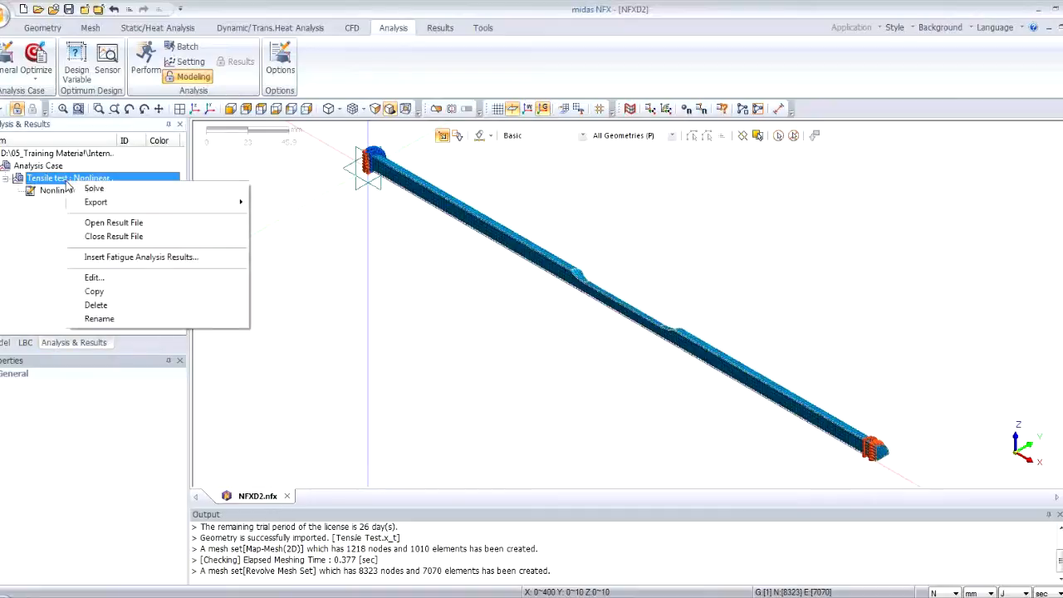
left_click(133, 190)
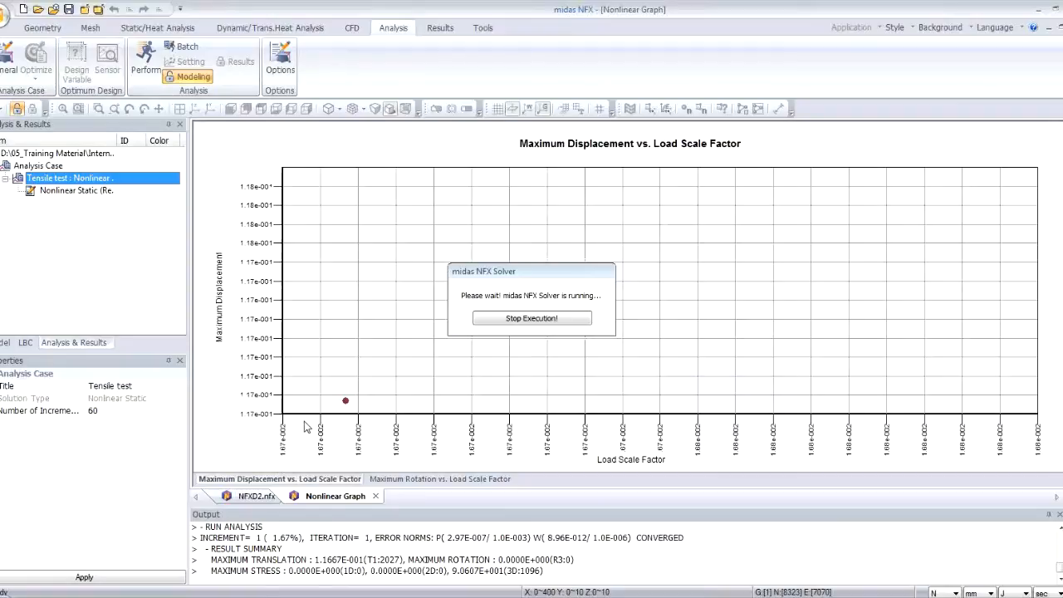
Step: Open the NFXD2_Tensile test.nfxp result file for the Tensile test analysis case in the NFXD2 model while the solver is running
mouse_move(349, 403)
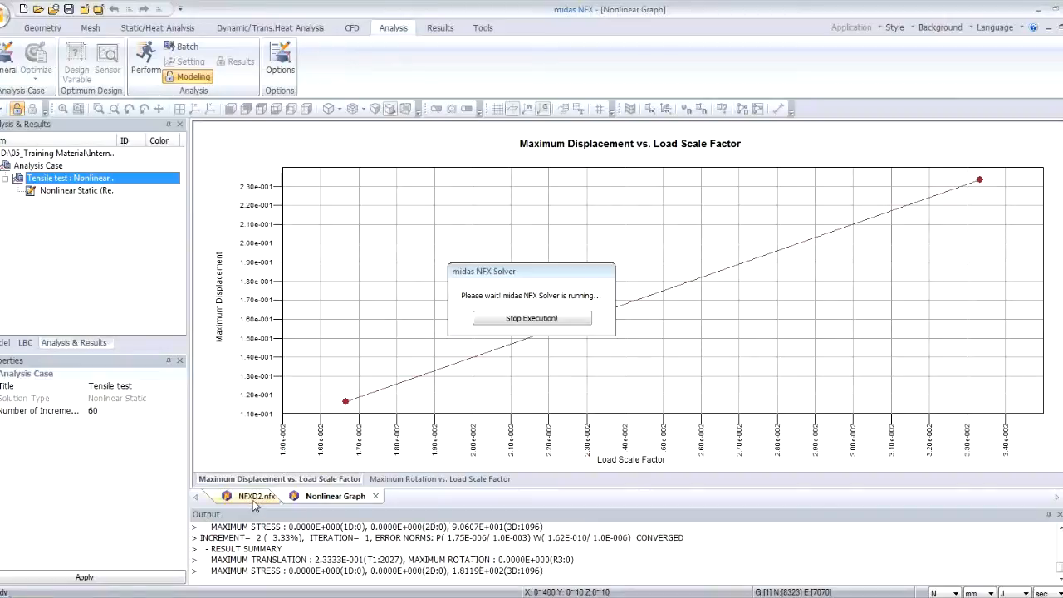
left_click(254, 498)
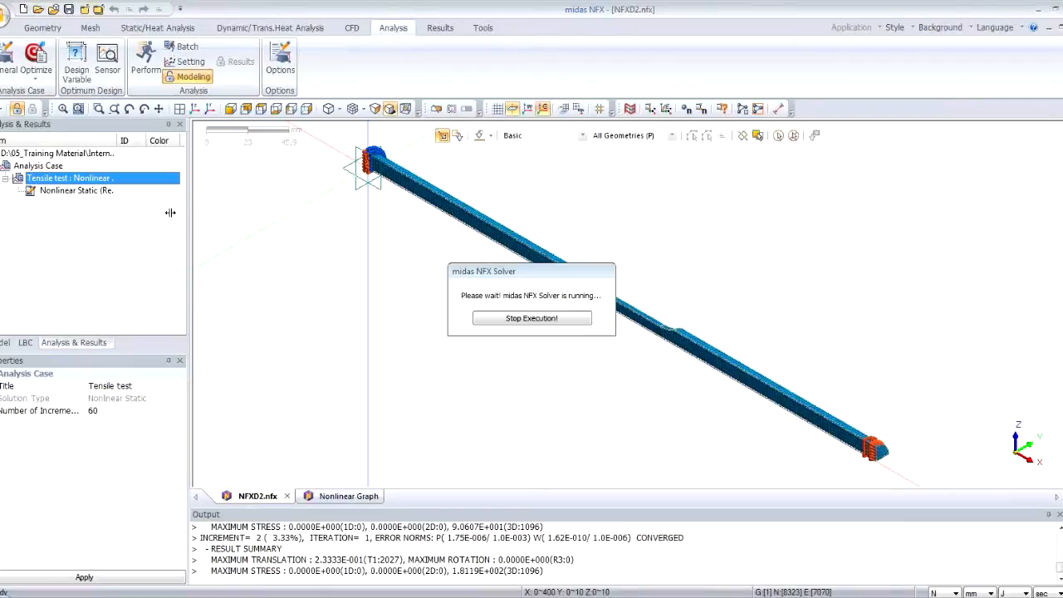
right_click(73, 180)
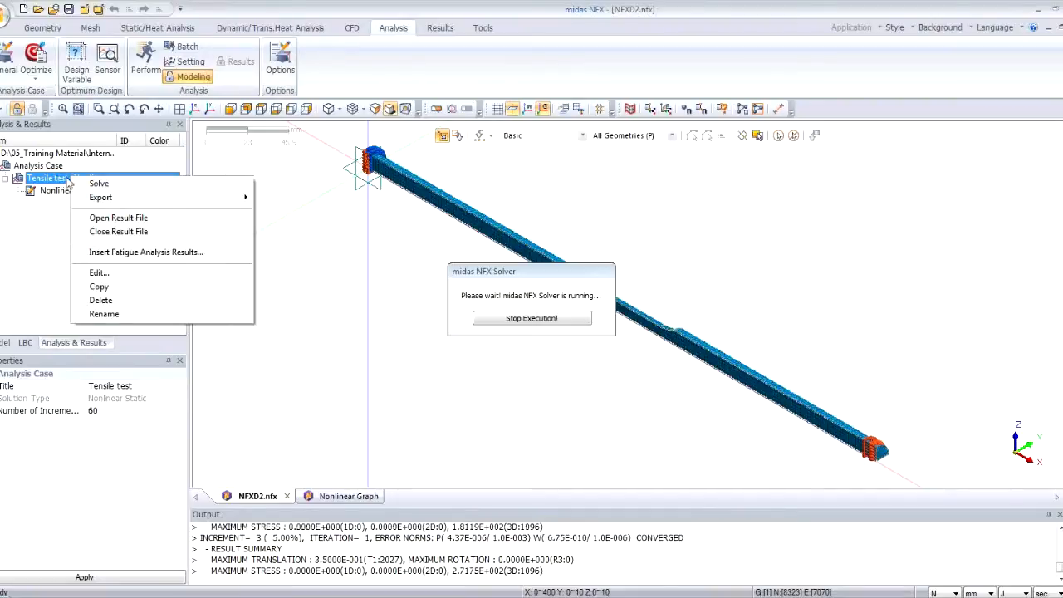
left_click(134, 218)
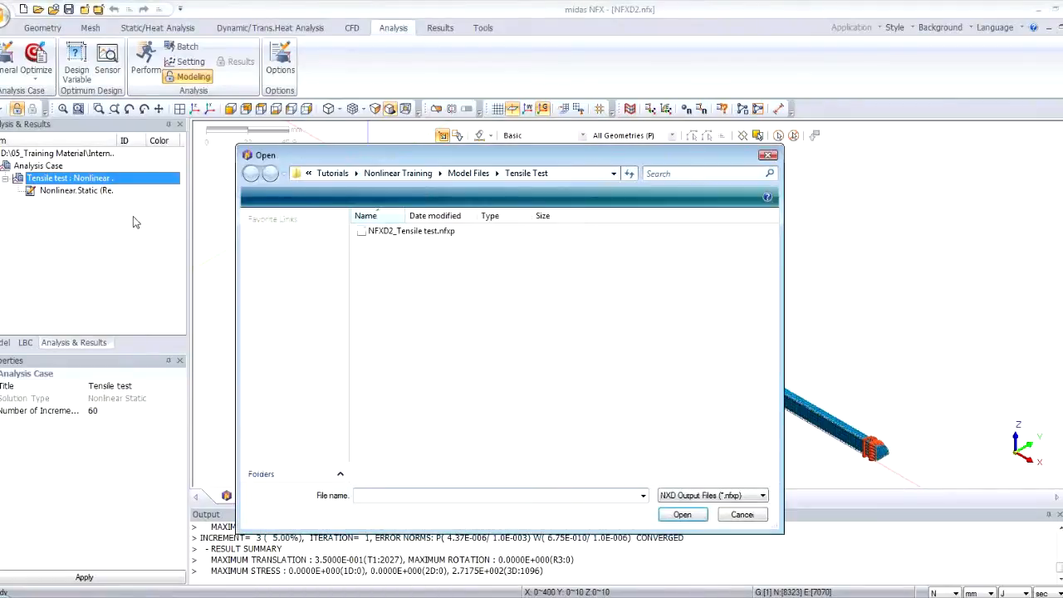
left_click(426, 233)
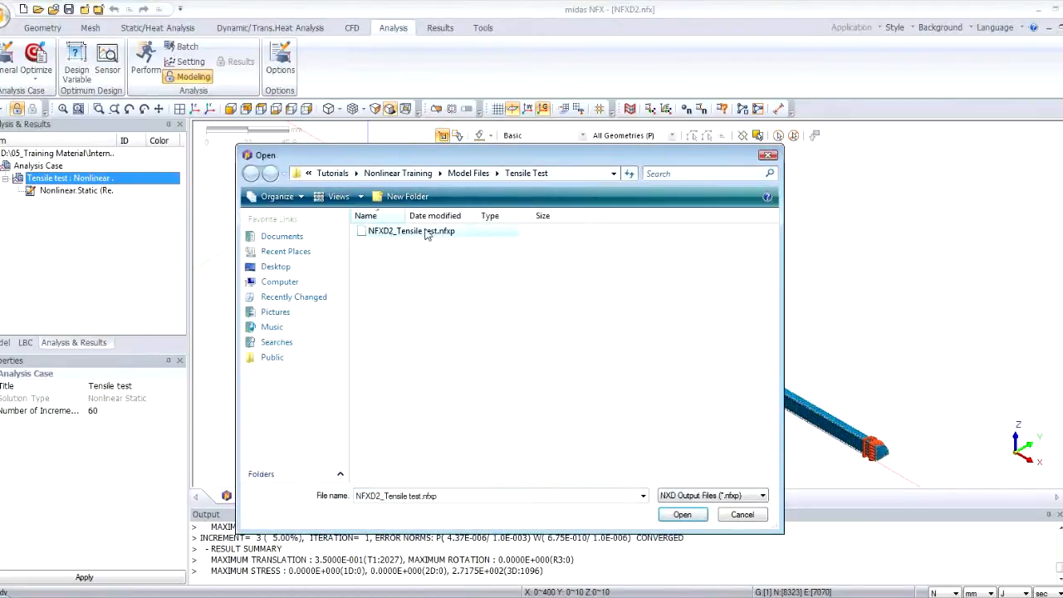
left_click(692, 516)
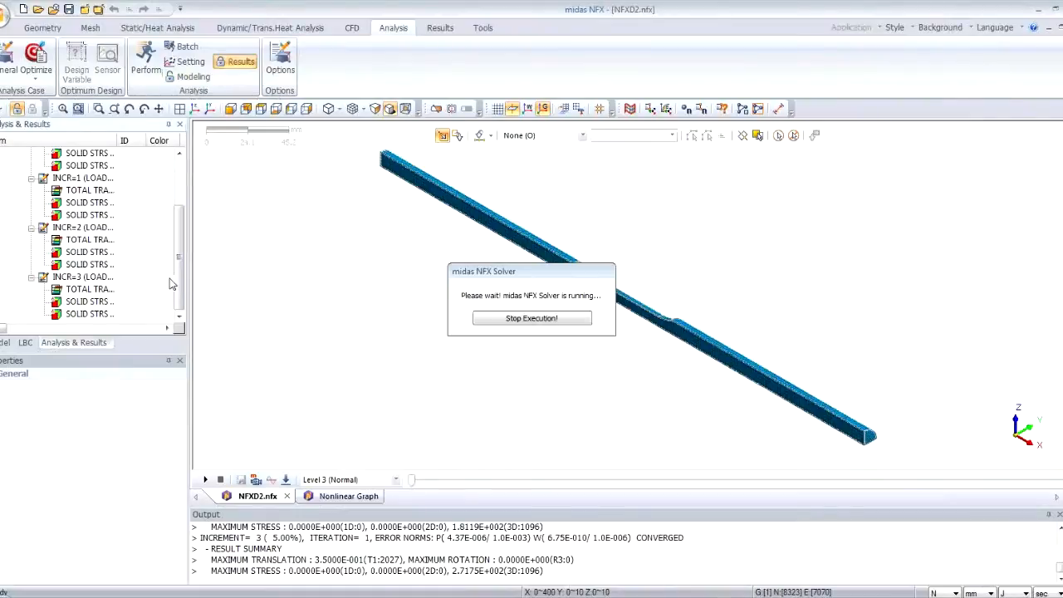
Step: Display the INCR=3 total translation contour at Real deformation scale, and stop the running solver
left_click(87, 290)
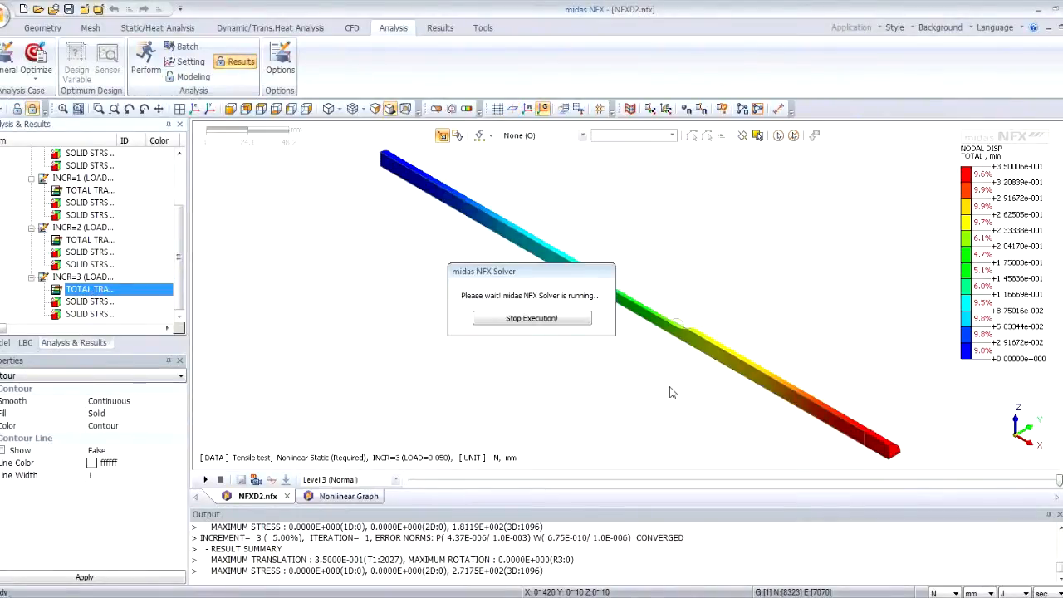
left_click(165, 76)
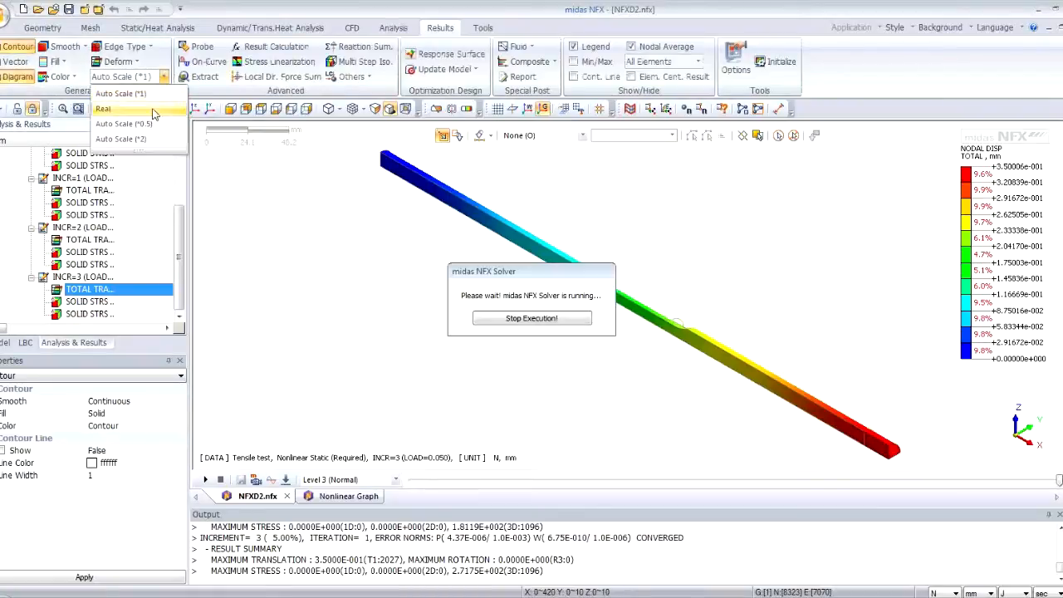
left_click(151, 108)
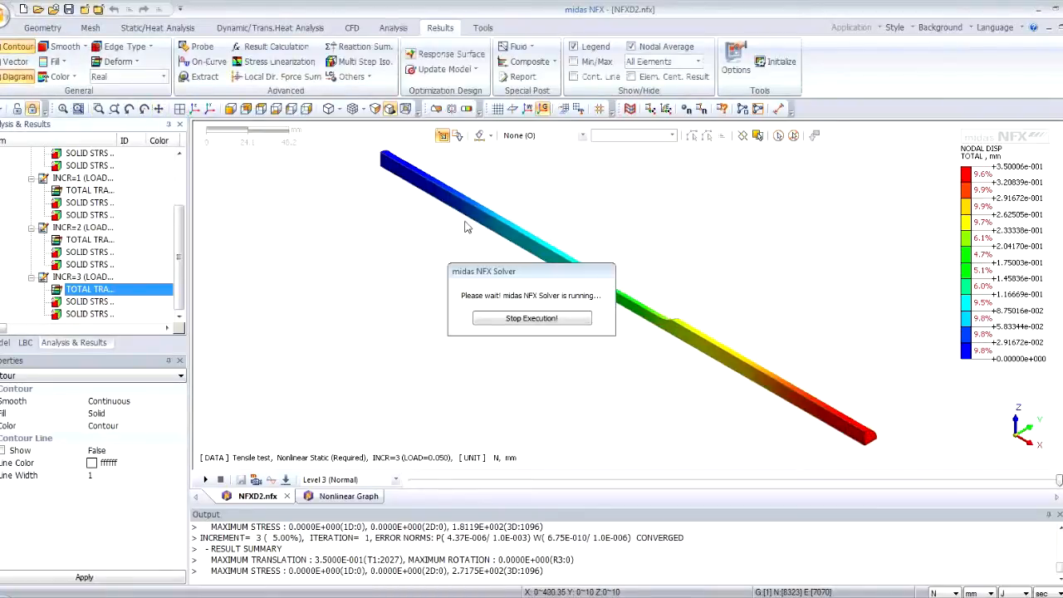
left_click(522, 320)
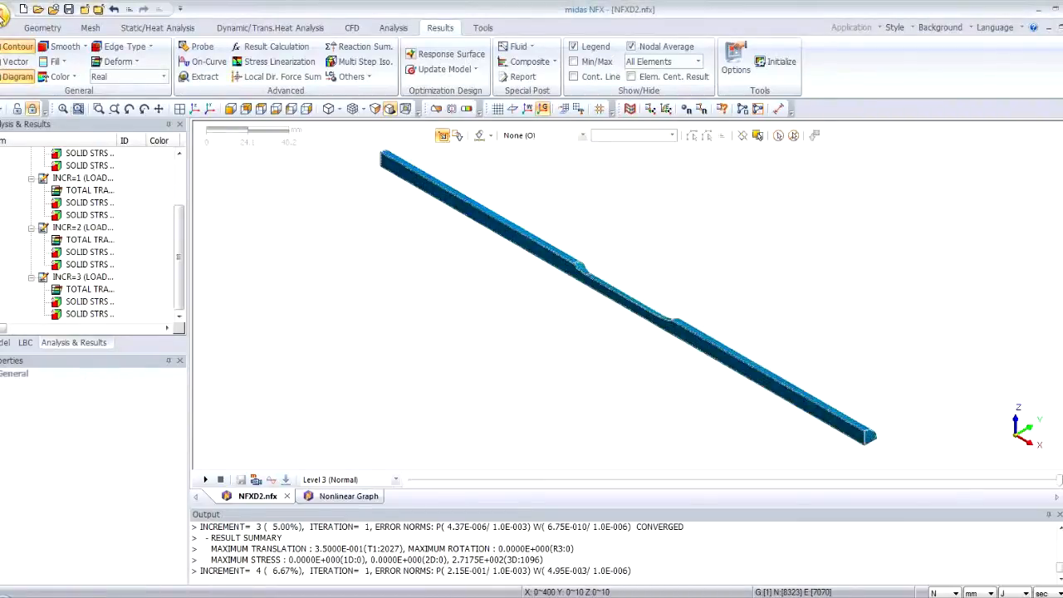
Step: Open Tensile.nfx with its results from the Tensile test_Nonlinear Static folder inside the desktop's nonlinear webinar folder
left_click(5, 16)
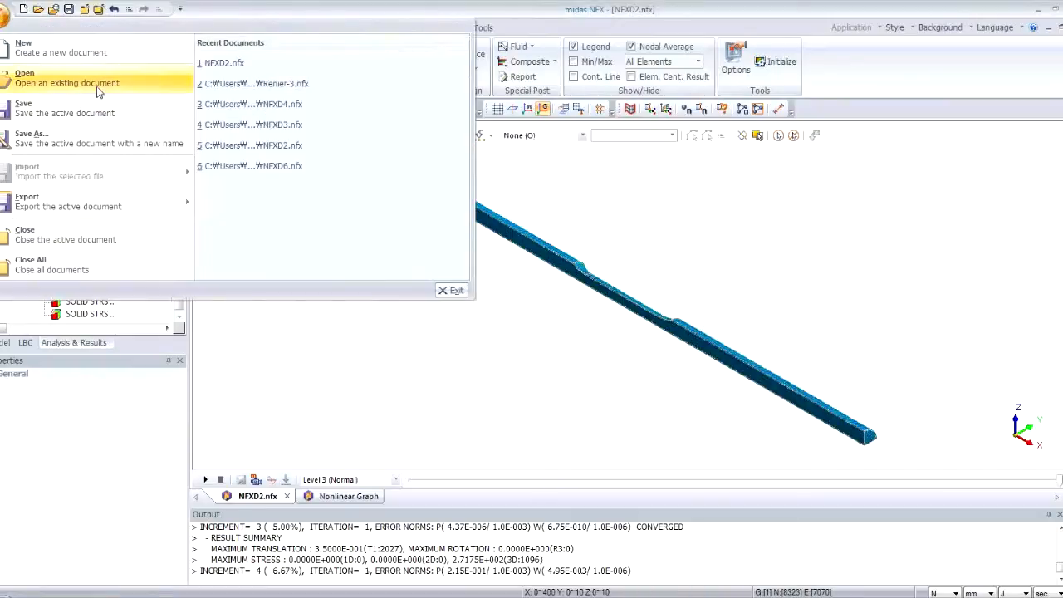
left_click(91, 83)
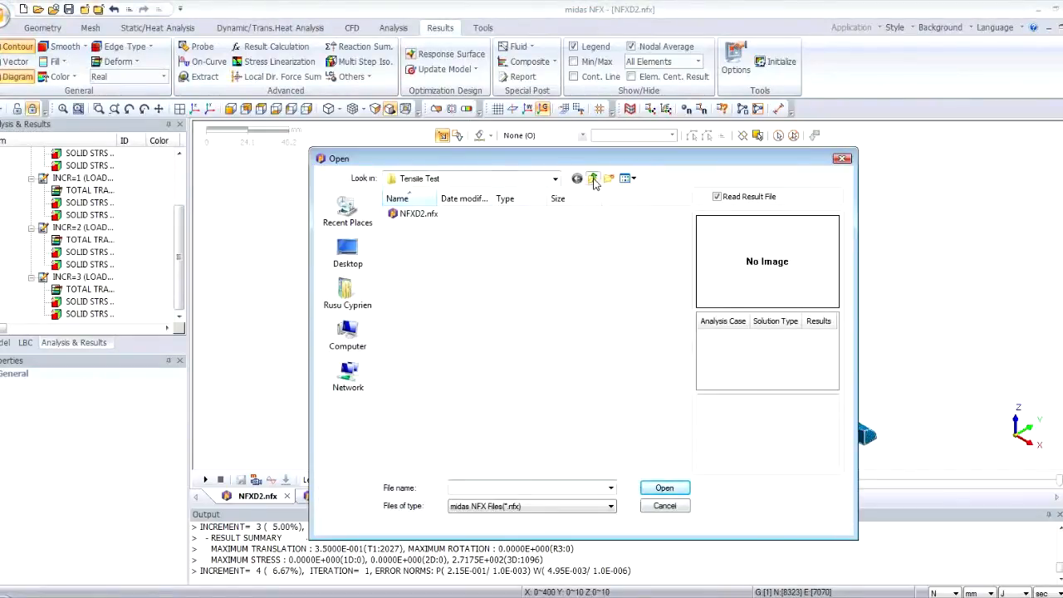
left_click(593, 179)
left_click(593, 179)
left_click(348, 251)
scroll(555, 292, "down", 5)
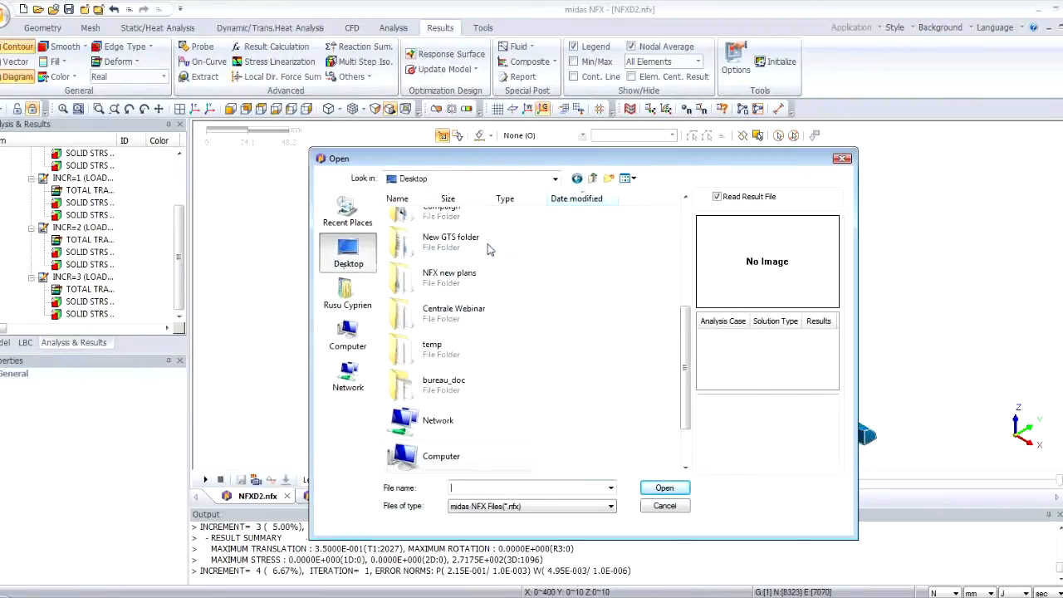
scroll(594, 303, "up", 3)
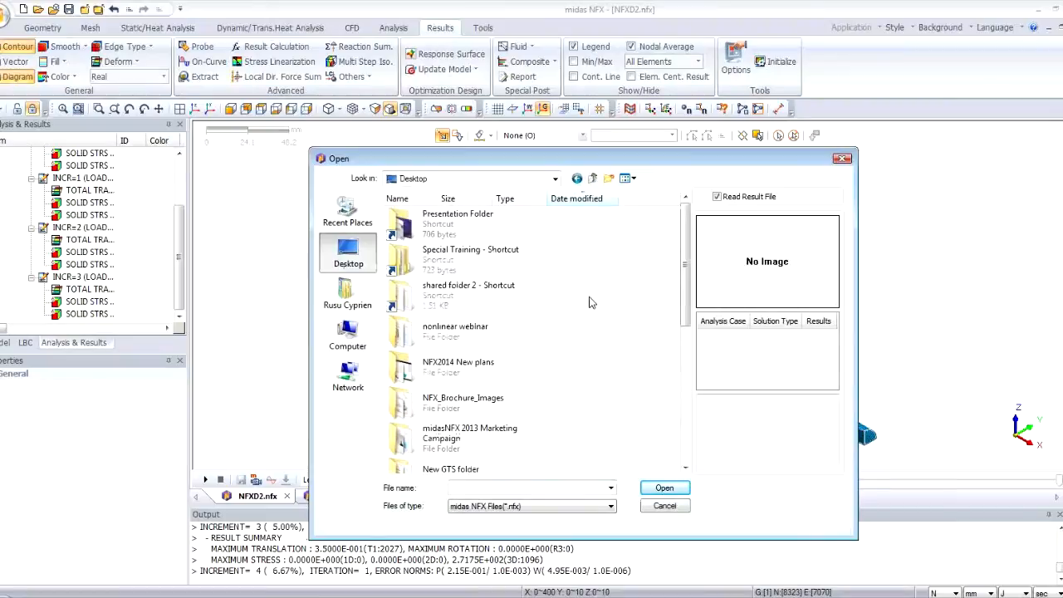
double_click(462, 333)
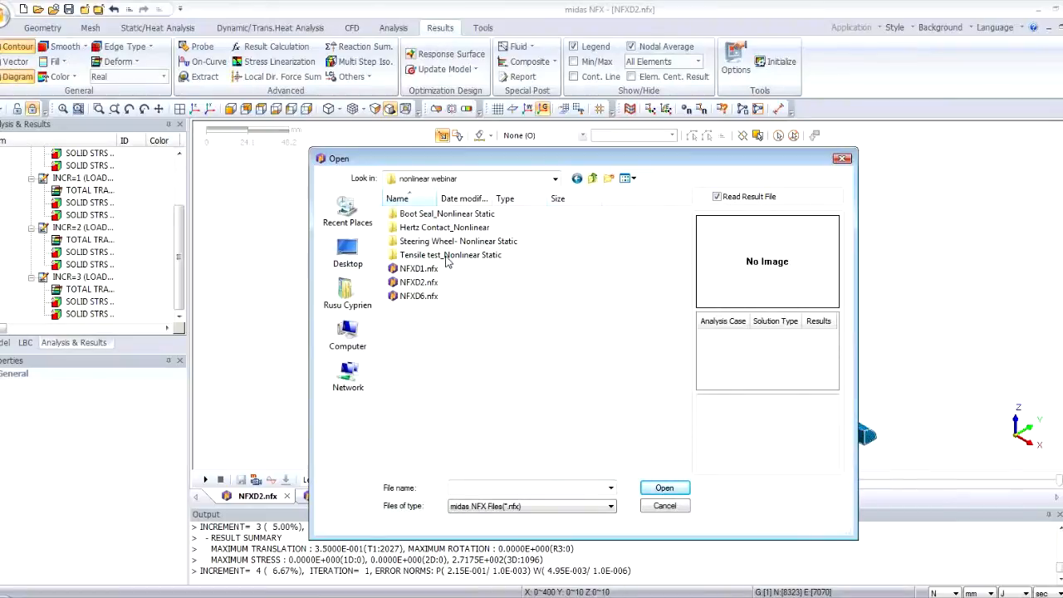
double_click(446, 256)
left_click(418, 215)
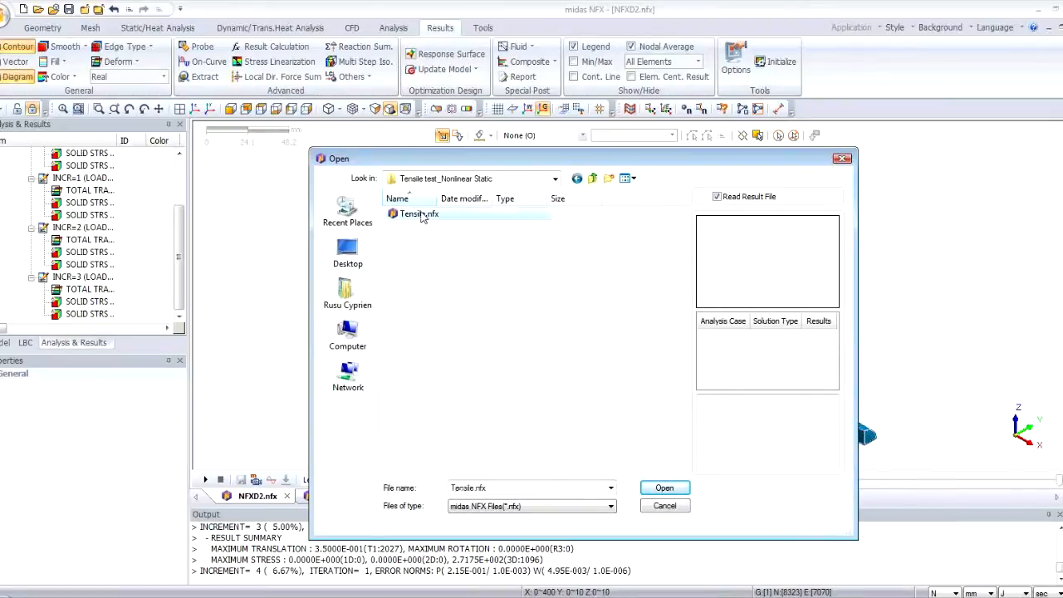
left_click(665, 488)
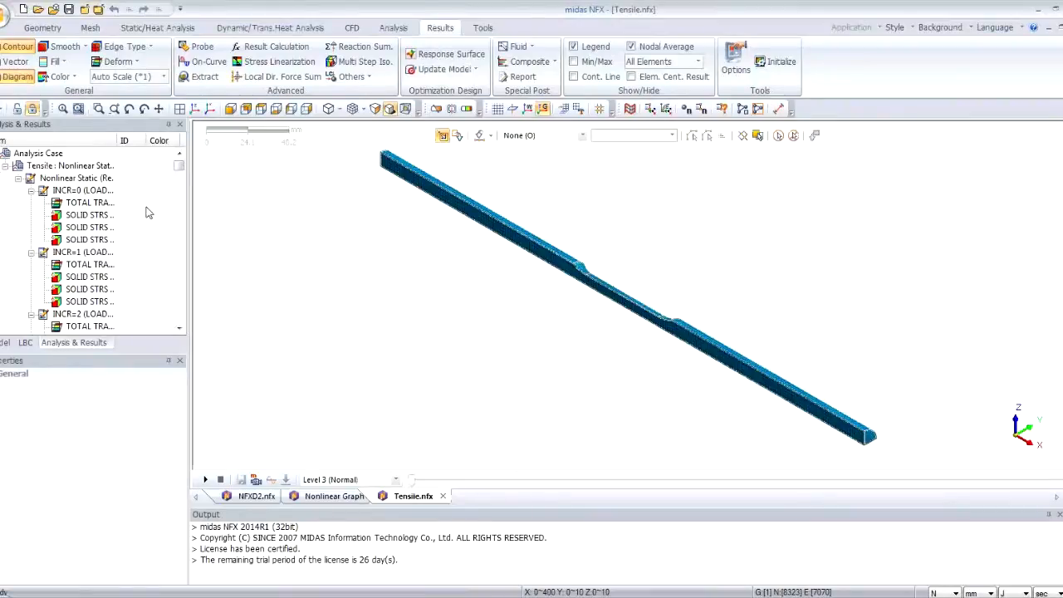
Step: Widen the results tree to show full result names, and display the INCR=0 total translation at Real deformation scale
left_click_drag(118, 140, 166, 139)
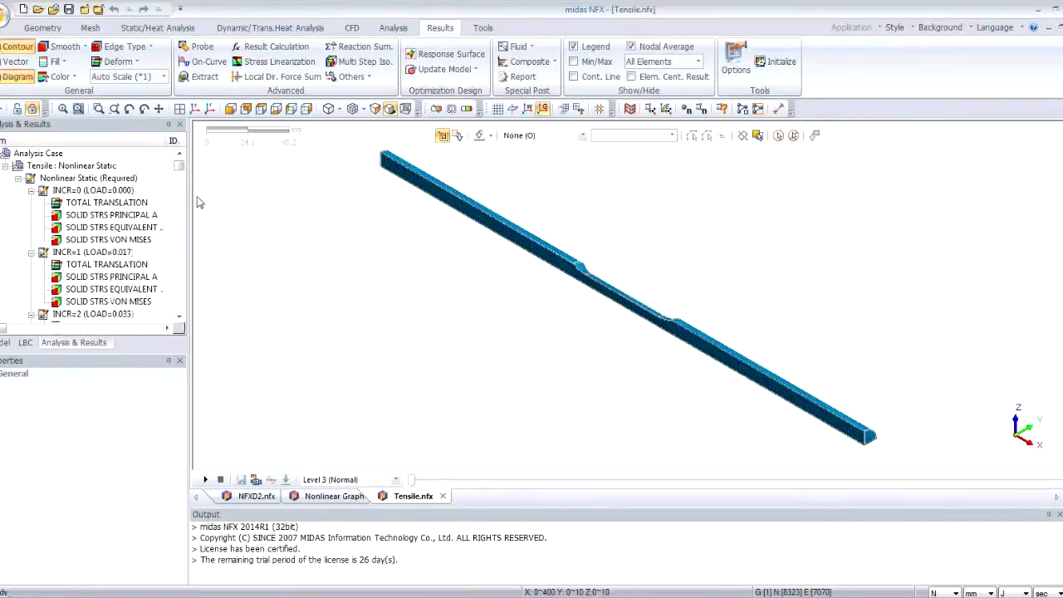
left_click_drag(188, 209, 249, 209)
left_click(106, 203)
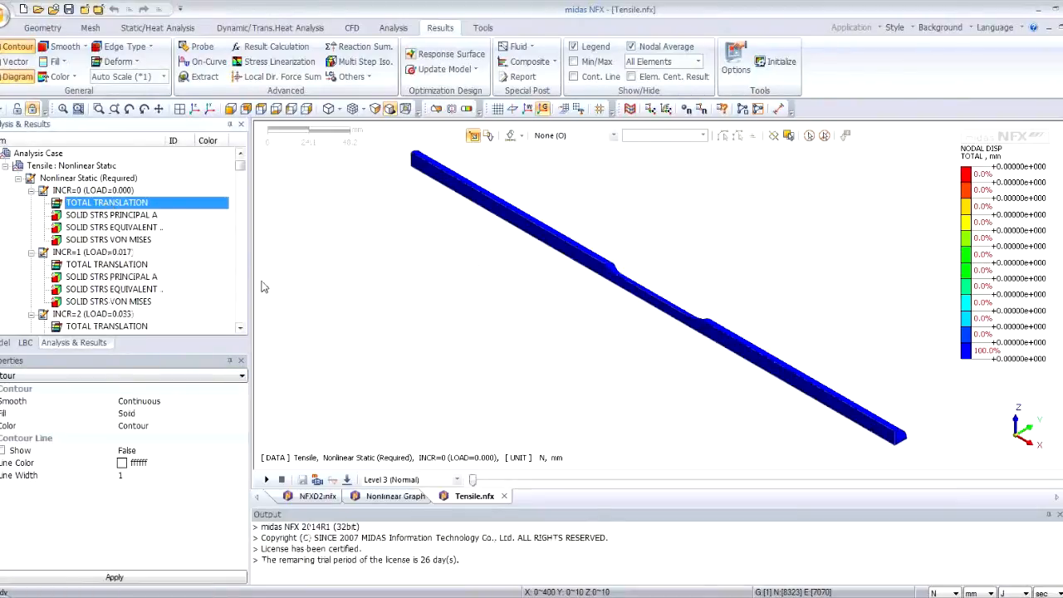
left_click(165, 77)
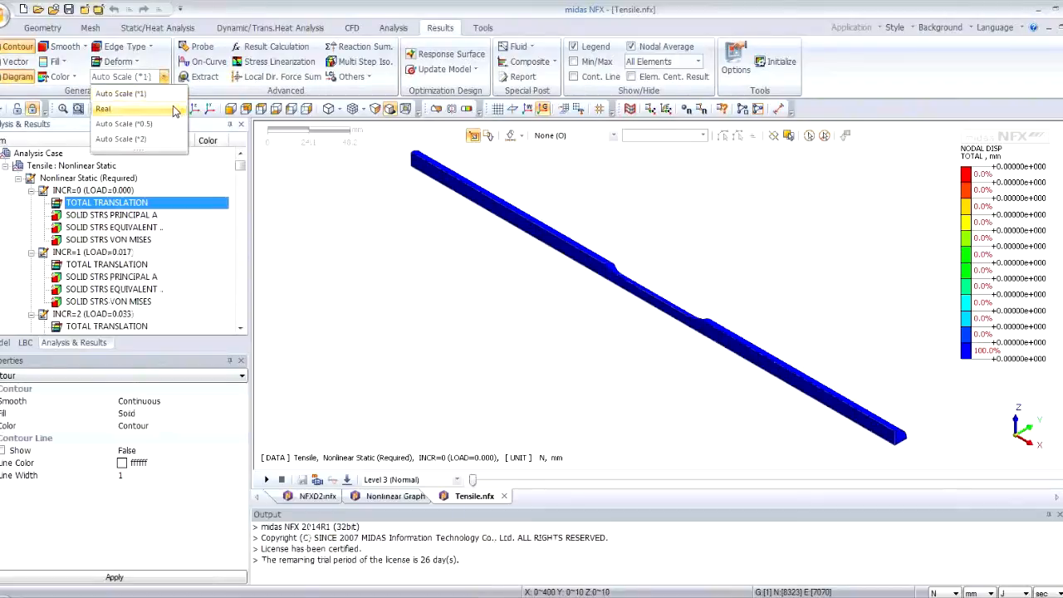
left_click(172, 109)
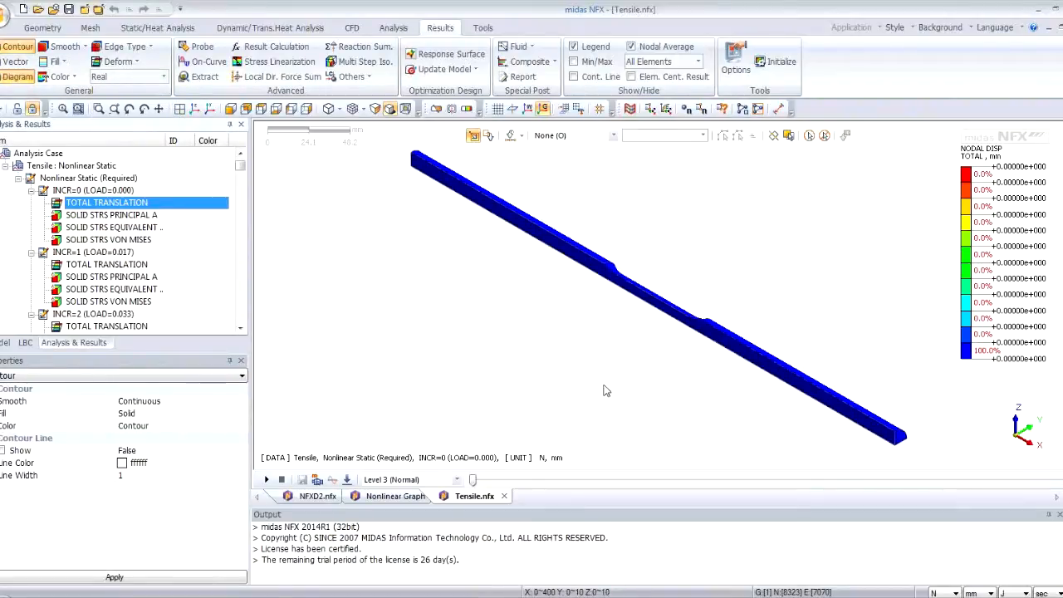
Step: Advance the total translation contour through the increments to INCR=53 and examine the deformed specimen up close
left_click_drag(473, 480, 990, 504)
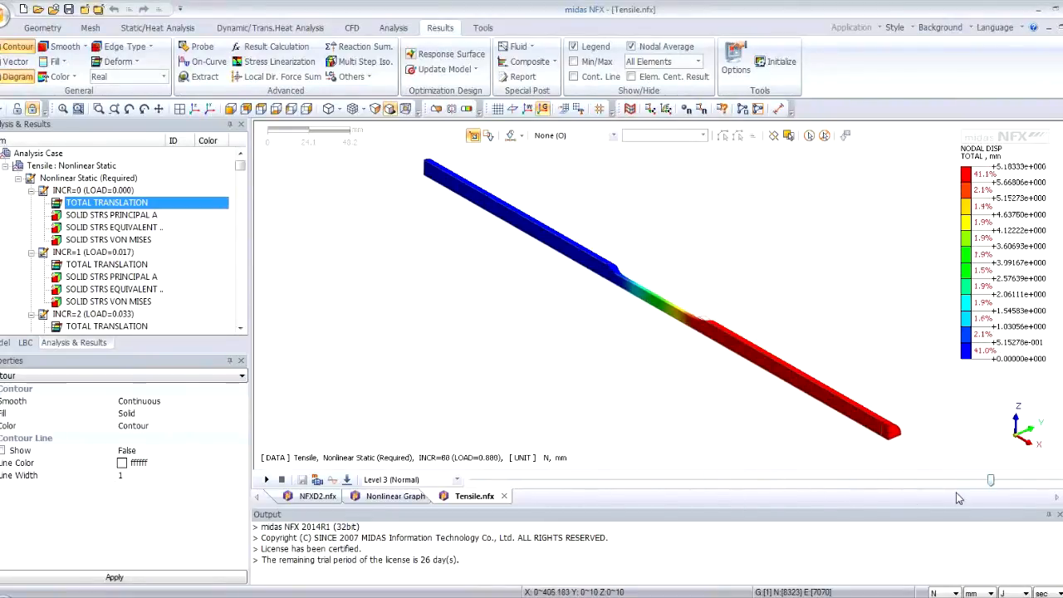
scroll(789, 419, "up", 5)
scroll(743, 374, "down", 1)
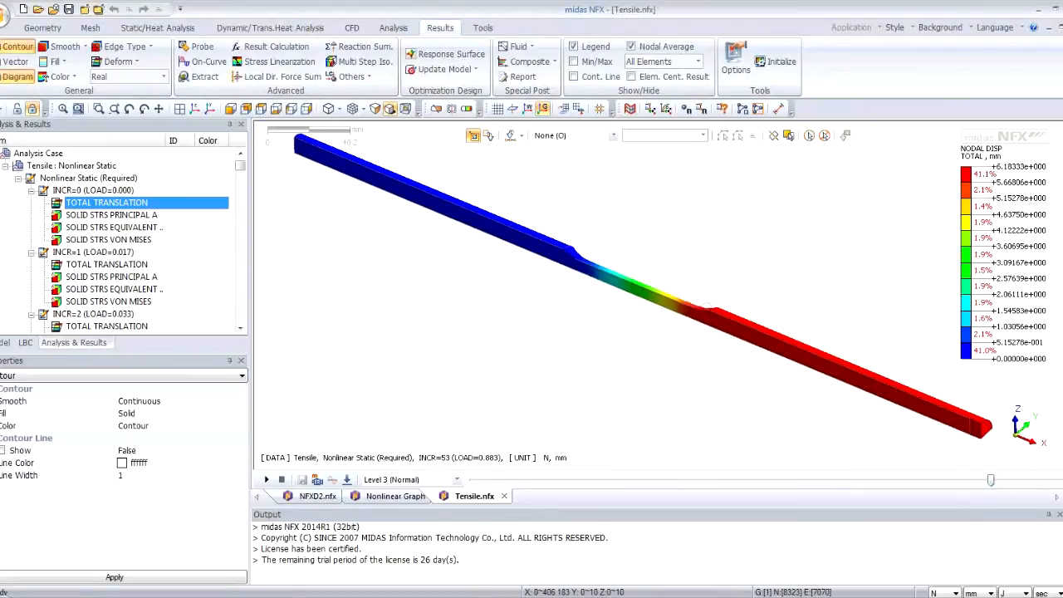
Step: Display the solid von Mises stress contour at INCR=60 with Min/Max labels, and inspect the specimen's narrow section from the opposite side
left_click(139, 229)
left_click(124, 239)
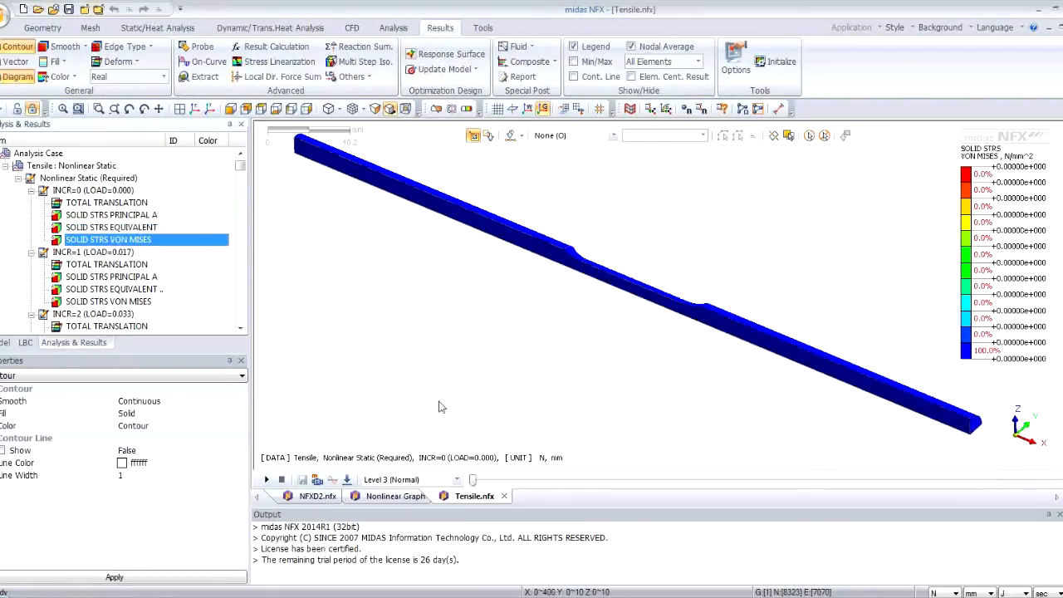
left_click_drag(480, 483, 1060, 490)
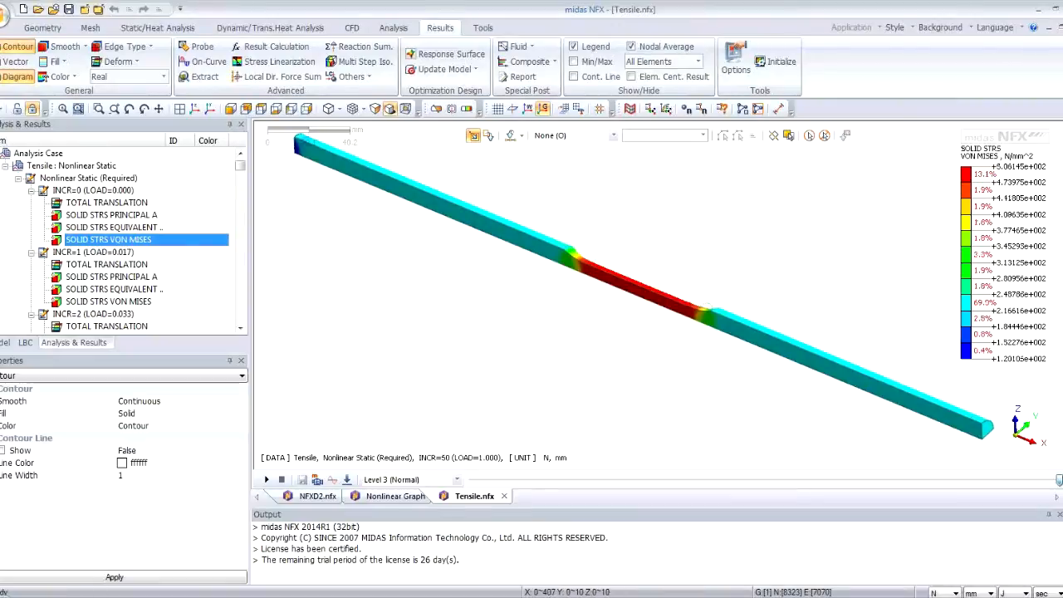
left_click(576, 64)
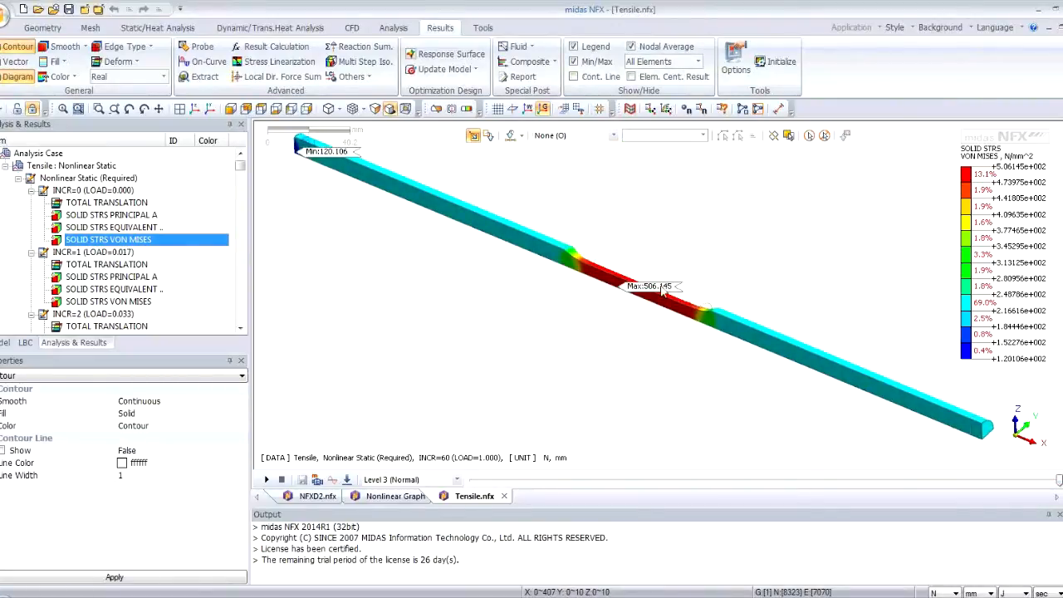
mouse_move(729, 301)
middle_mouse_down()
mouse_move(671, 304)
mouse_move(683, 332)
mouse_move(637, 363)
mouse_move(699, 261)
mouse_move(736, 266)
mouse_move(736, 288)
middle_mouse_up()
mouse_move(701, 242)
middle_mouse_down()
mouse_move(721, 248)
mouse_move(715, 258)
middle_mouse_up()
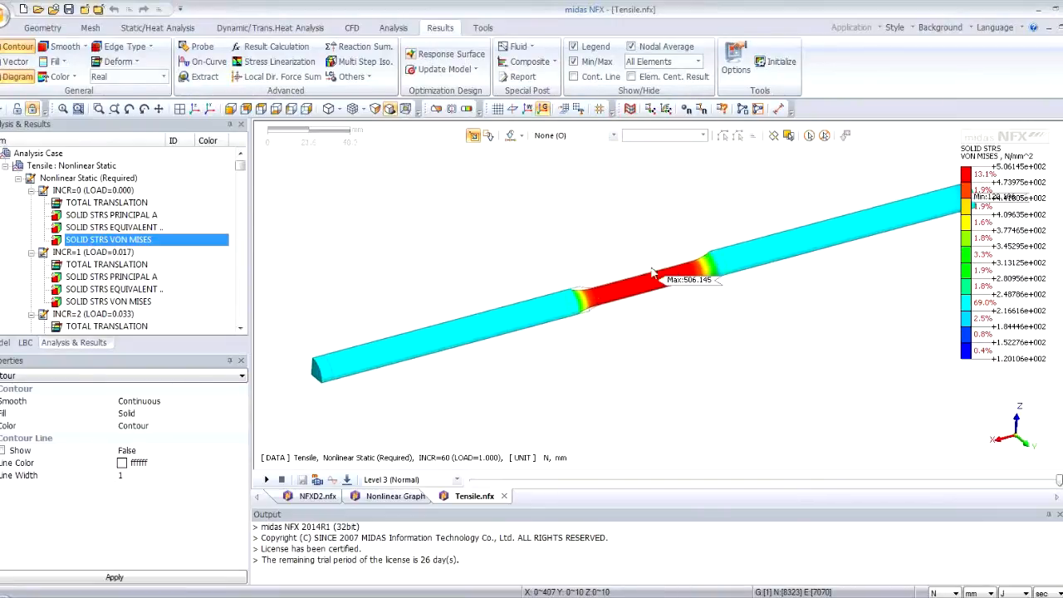
middle_click_drag(603, 250, 607, 249)
scroll(609, 255, "down", 2)
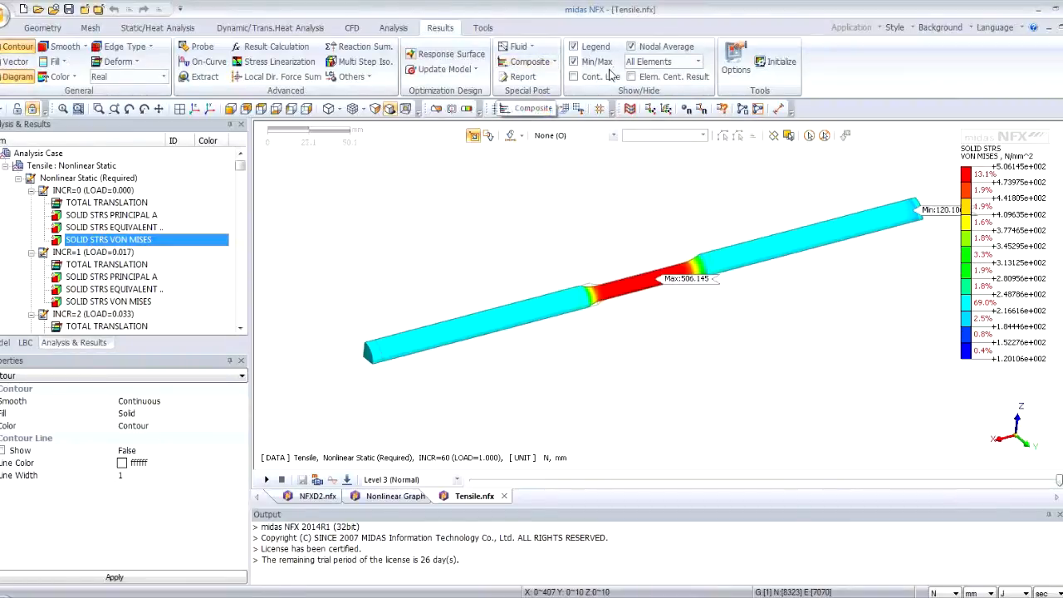
Step: Extract the maximum SOLID STRS VON MISES value of the Solid Stresses for all steps of the Tensile analysis set into a table
left_click(199, 79)
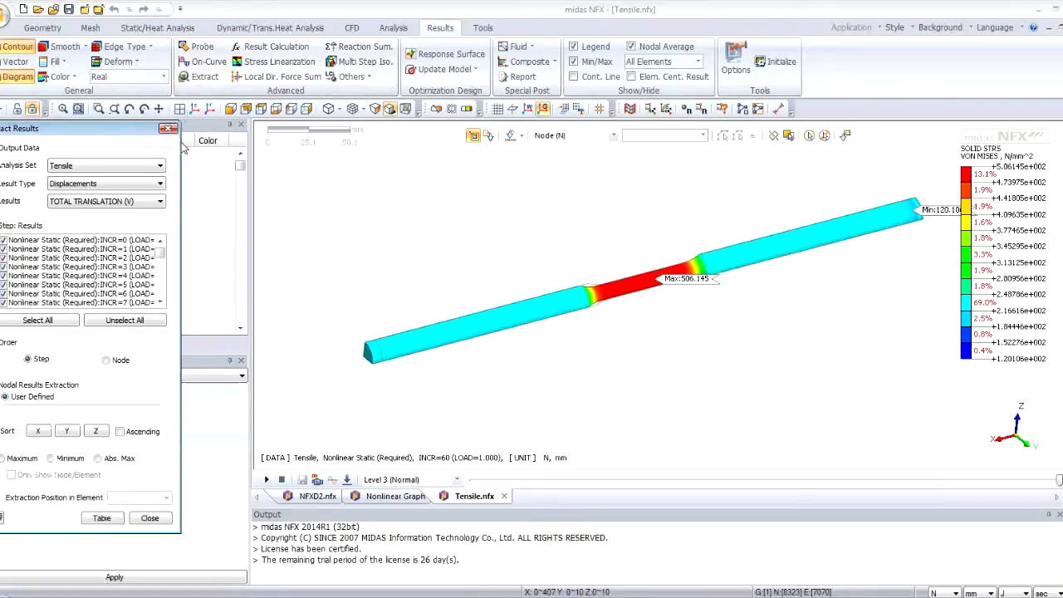
left_click(122, 165)
left_click(116, 179)
left_click(116, 184)
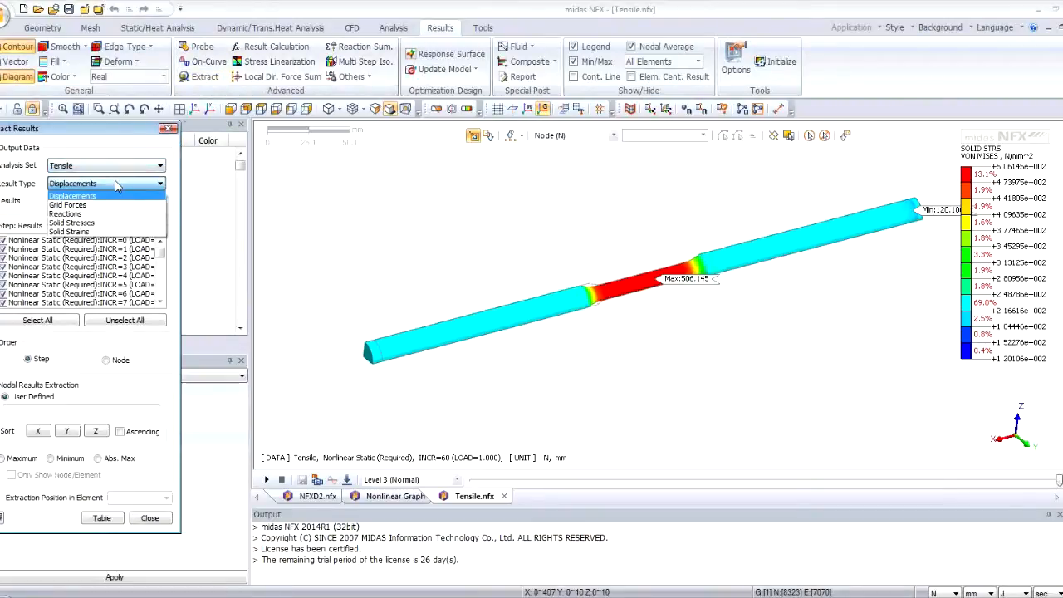
left_click(117, 222)
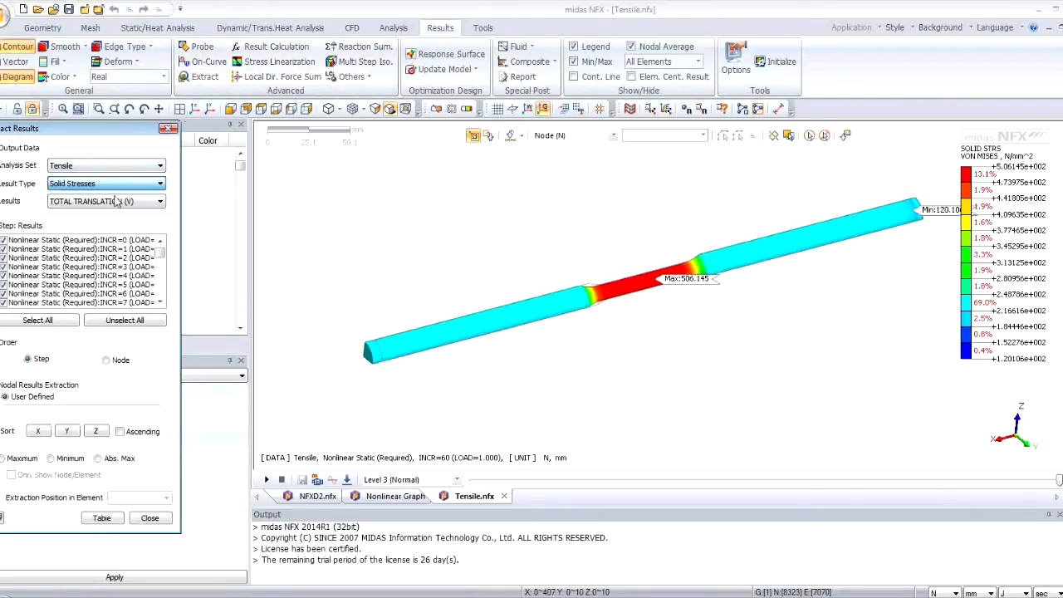
left_click(115, 202)
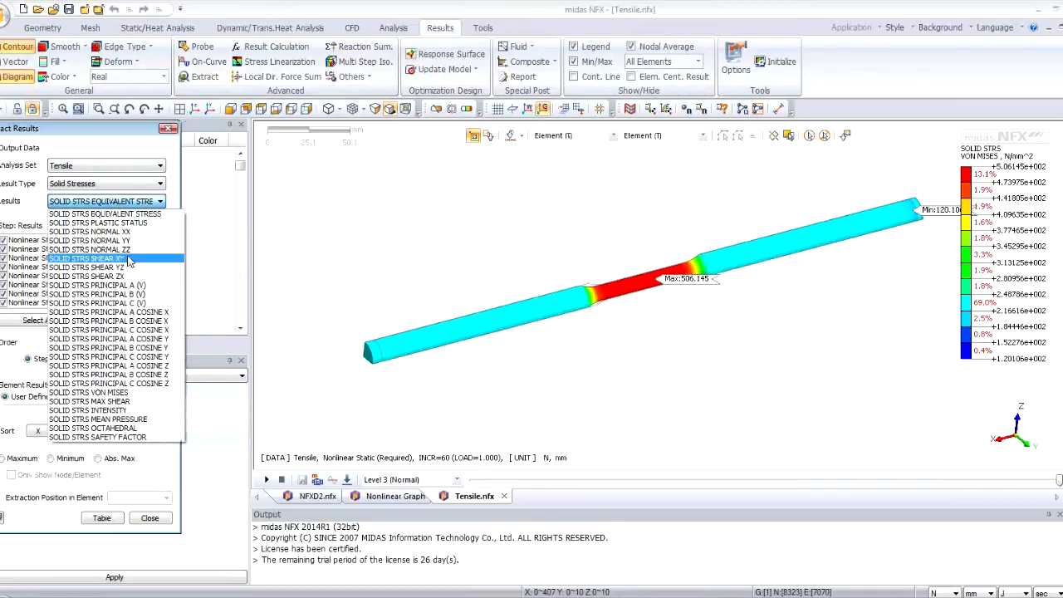
left_click(102, 393)
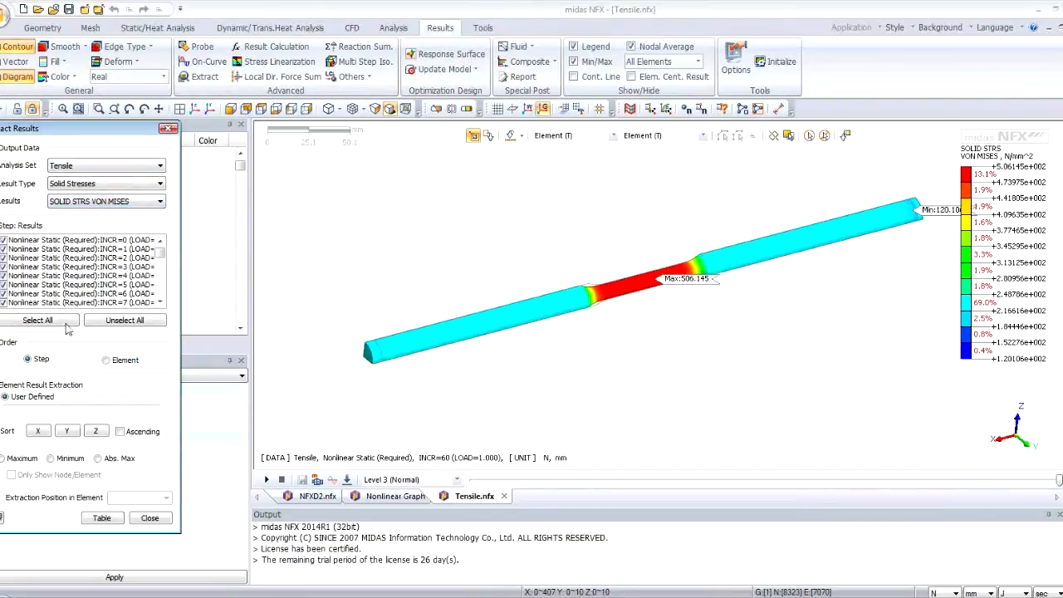
left_click(3, 459)
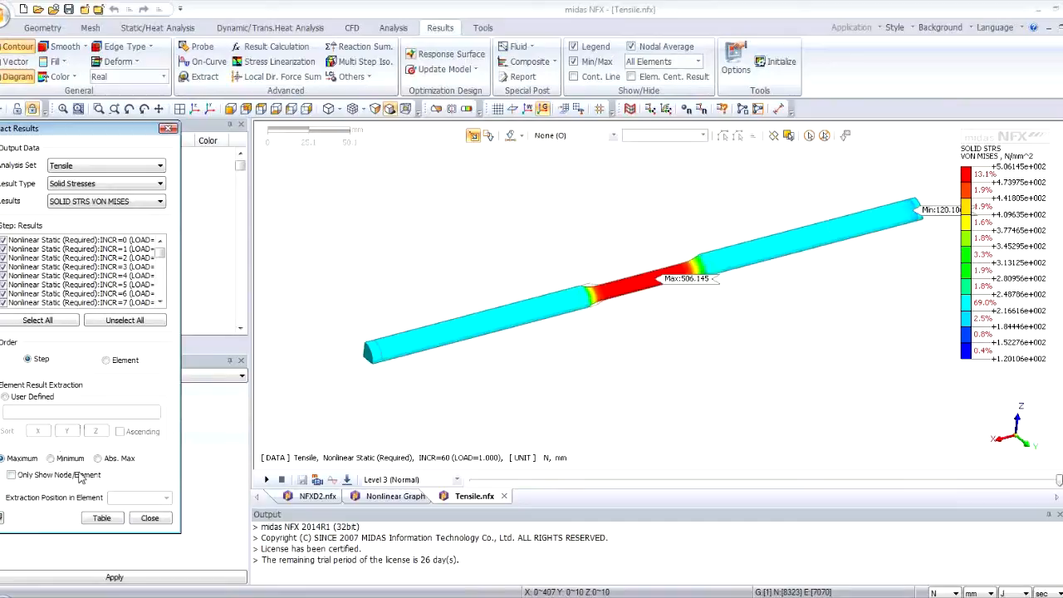
left_click(101, 519)
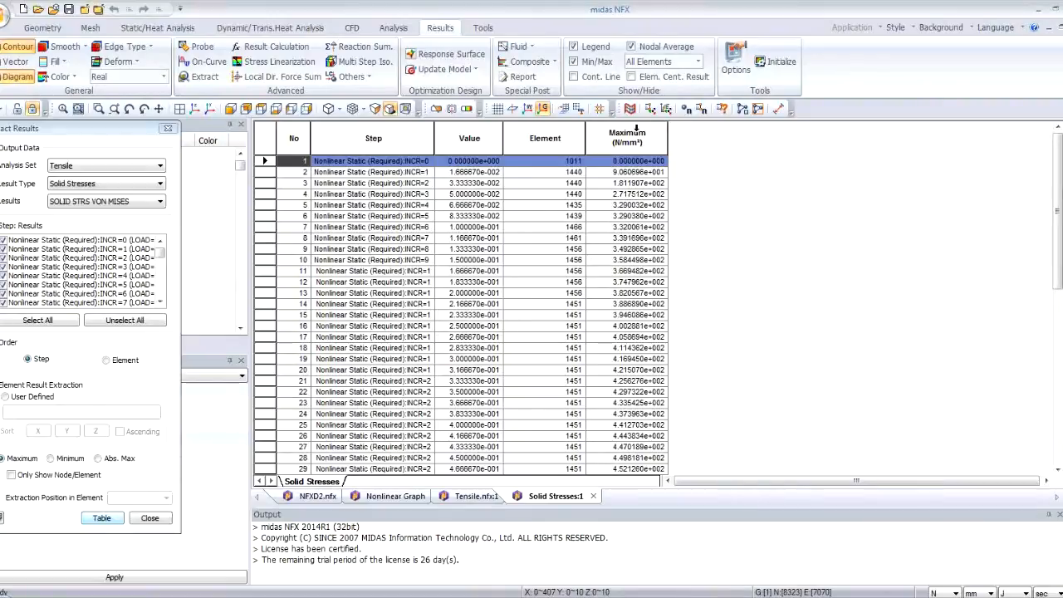
Step: Plot the Maximum stress column against the Value column of the Solid Stresses table as a simple line graph
left_click(635, 128)
left_click(474, 138, "ctrl")
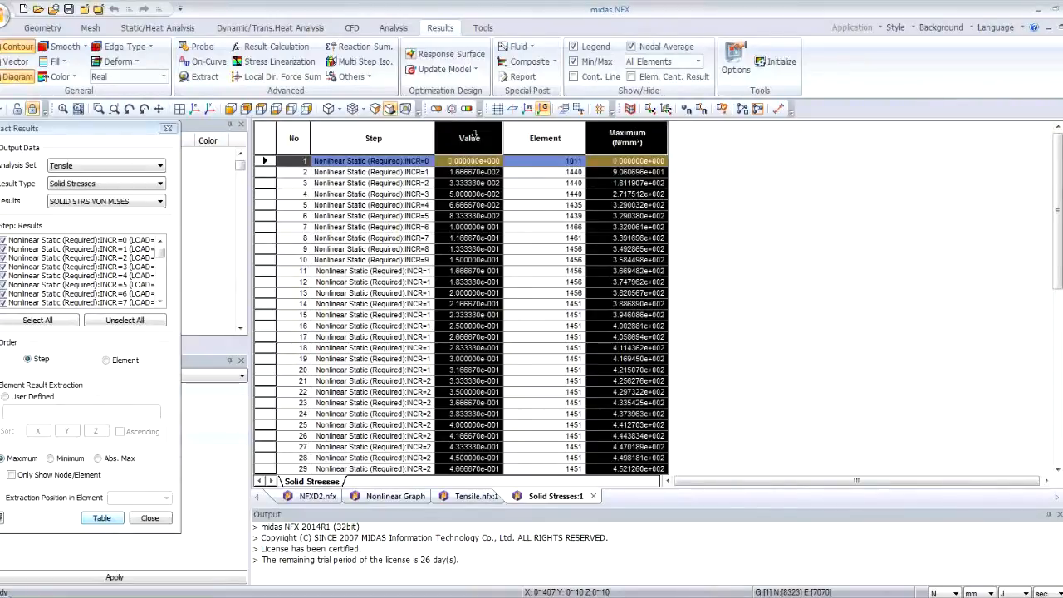
right_click(495, 137)
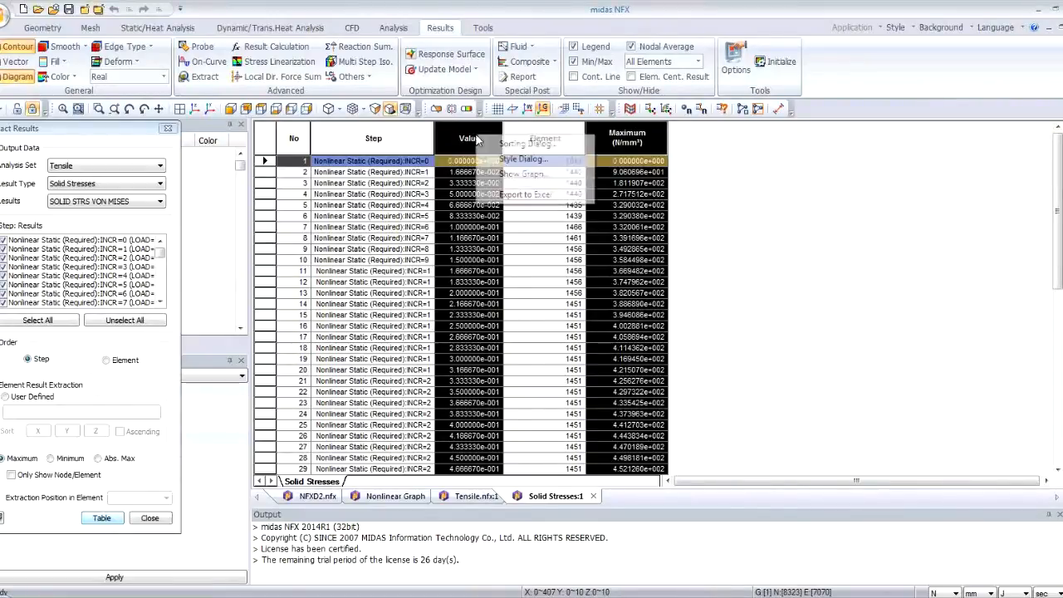
left_click(521, 175)
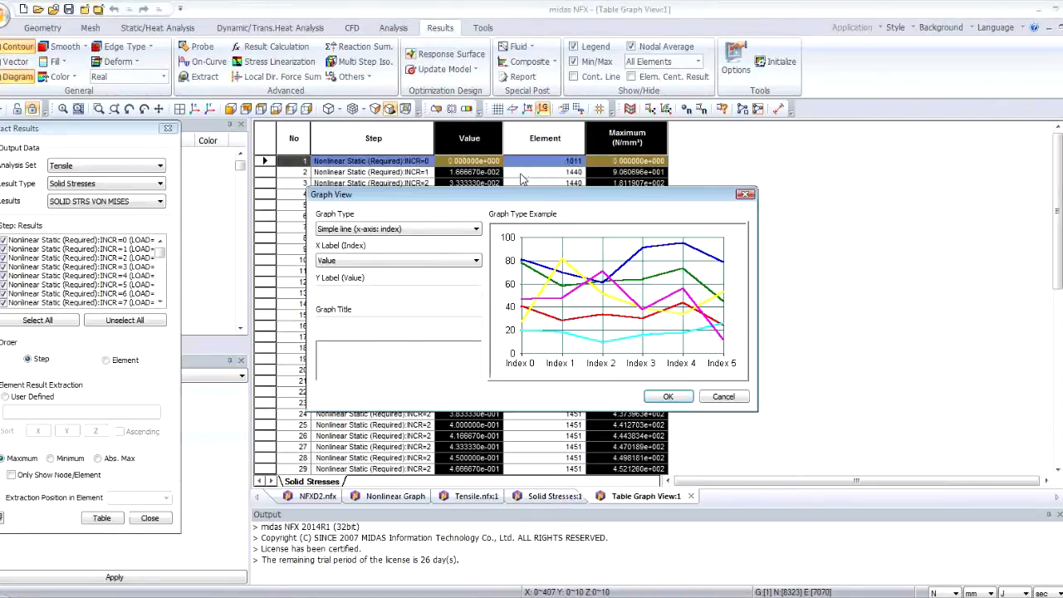
left_click(678, 397)
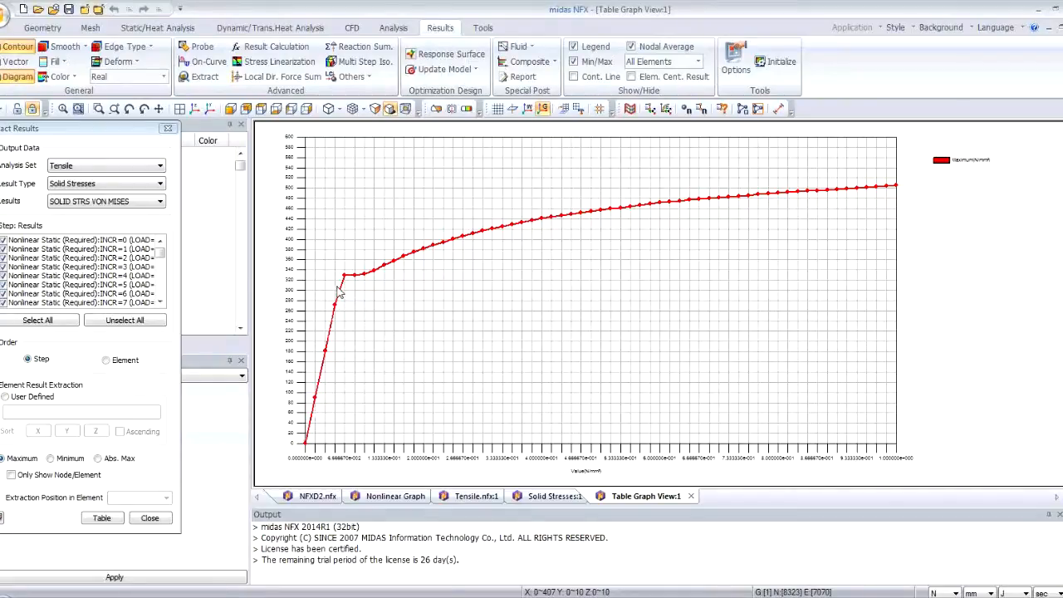
mouse_move(353, 280)
Step: Close the stress graph, results table, Tensile results, nonlinear graph and NFXD2.nfx model without saving changes
left_click(691, 496)
left_click(593, 496)
left_click(505, 497)
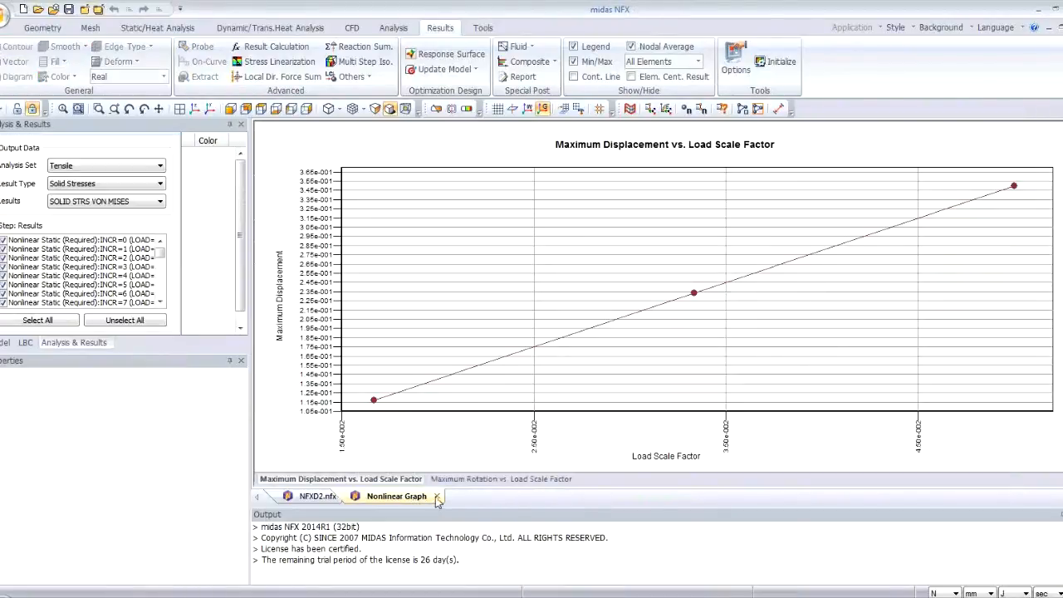
left_click(436, 496)
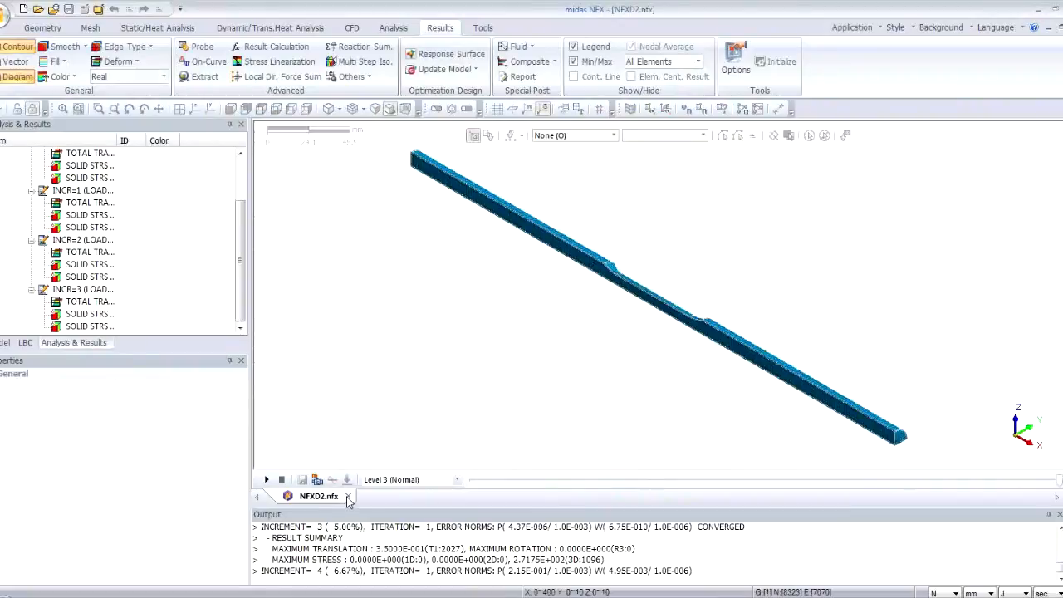
left_click(348, 495)
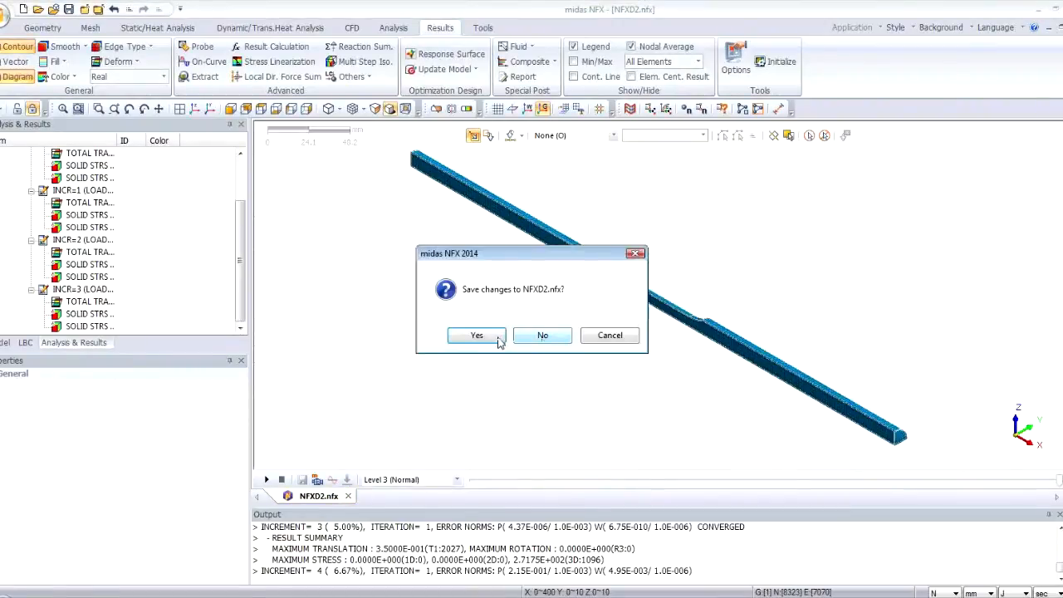
left_click(540, 337)
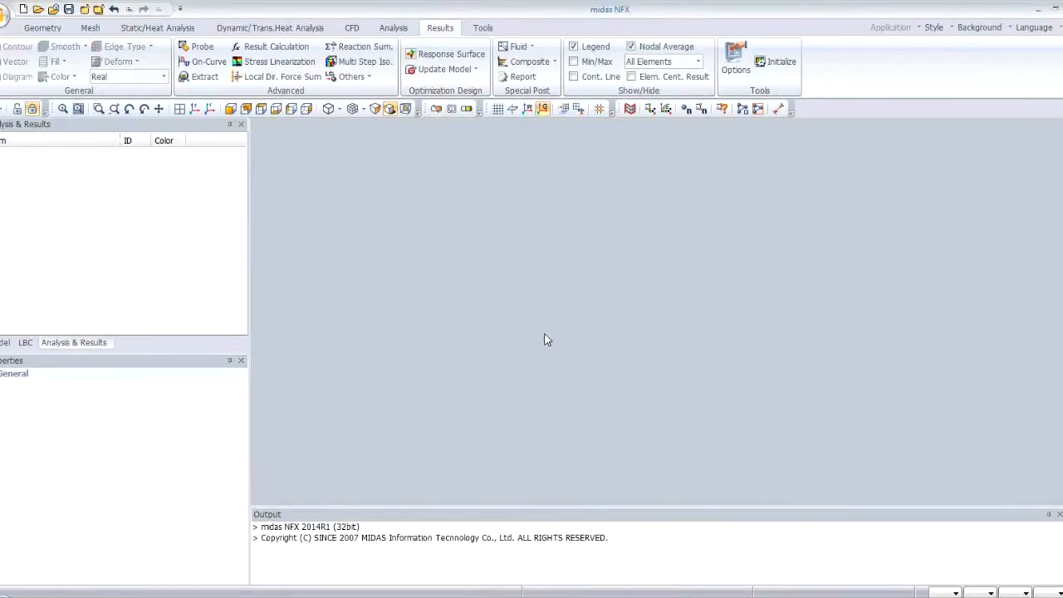
key("alt+Tab")
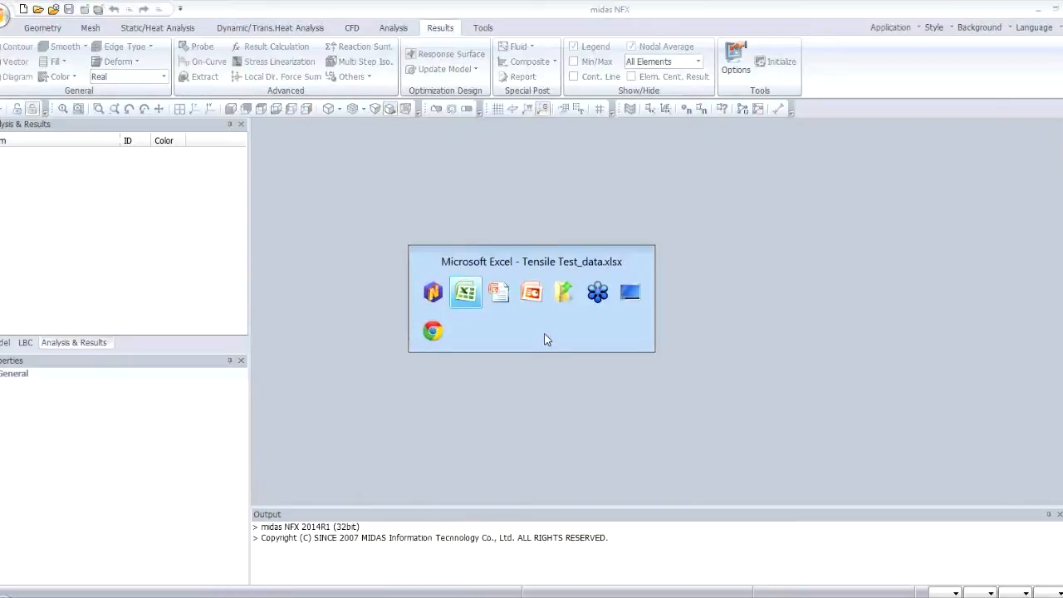
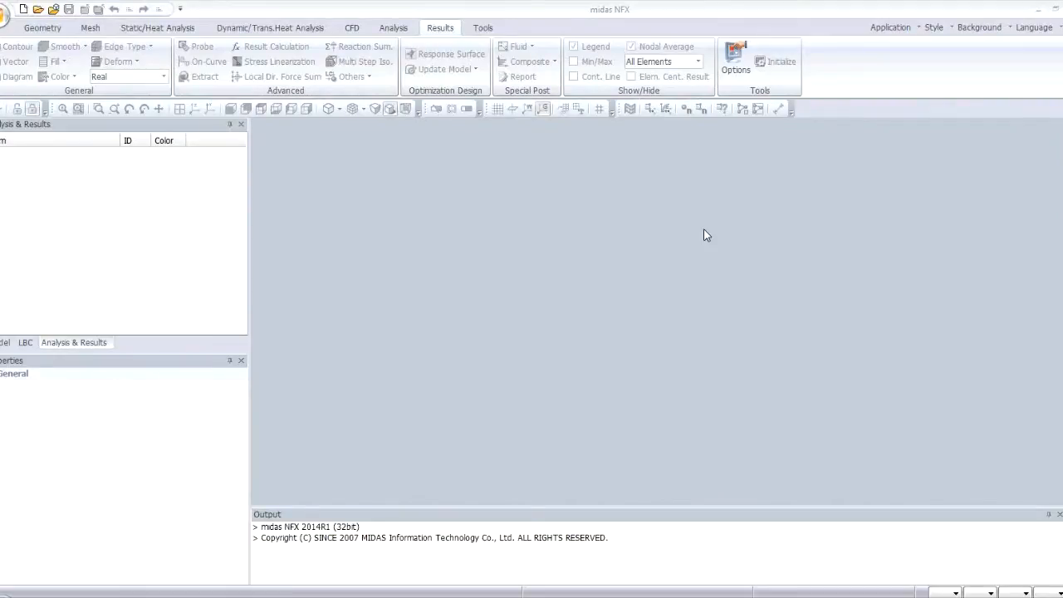
Step: Open the model bootseal.nfx from the Boot Seal_Nonlinear Static folder
left_click(4, 13)
left_click(18, 79)
left_click(592, 179)
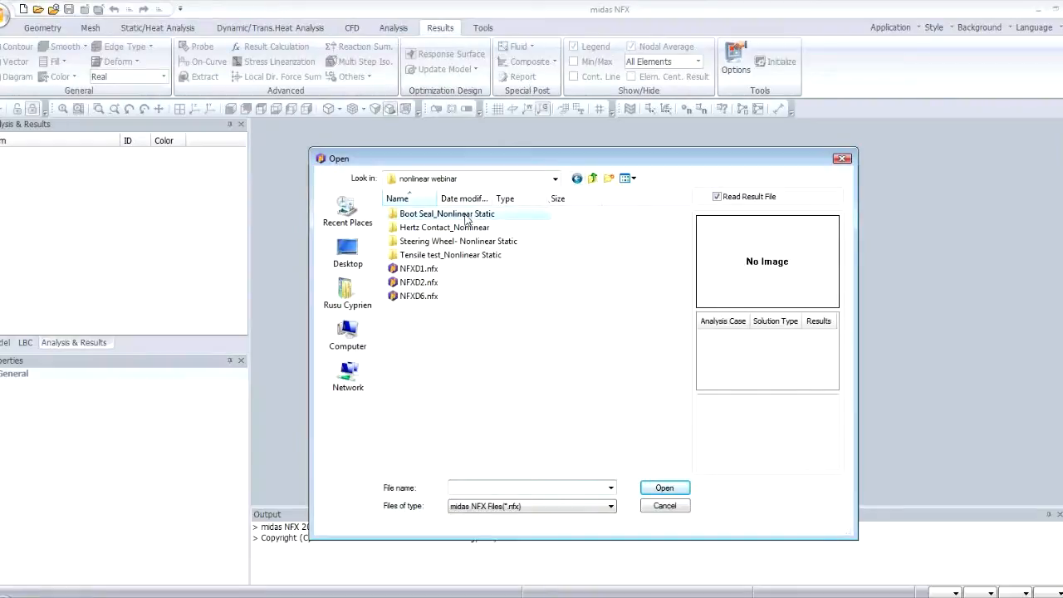
double_click(462, 214)
left_click(424, 215)
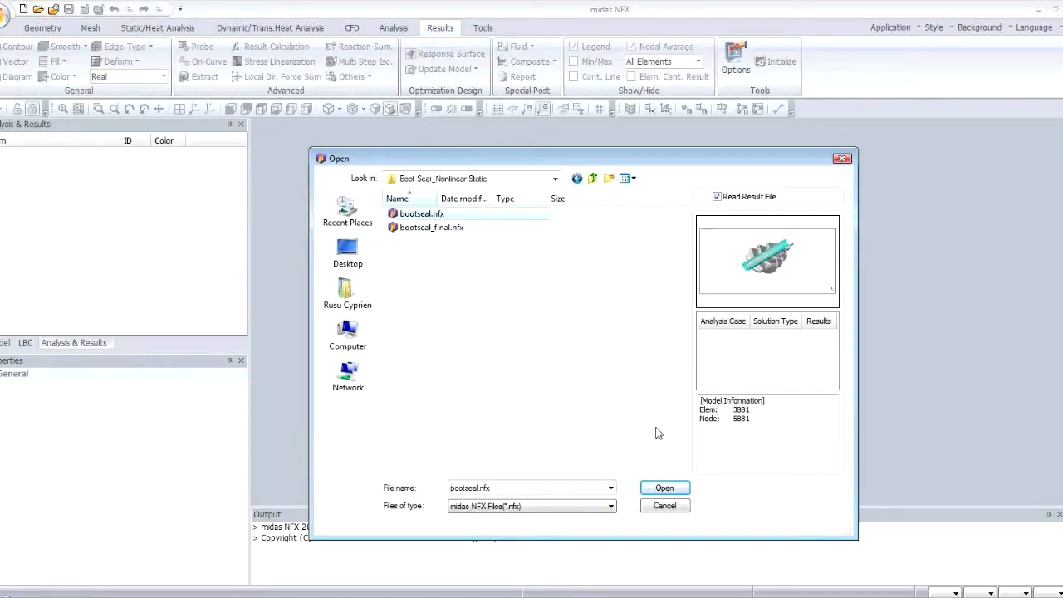
left_click(665, 488)
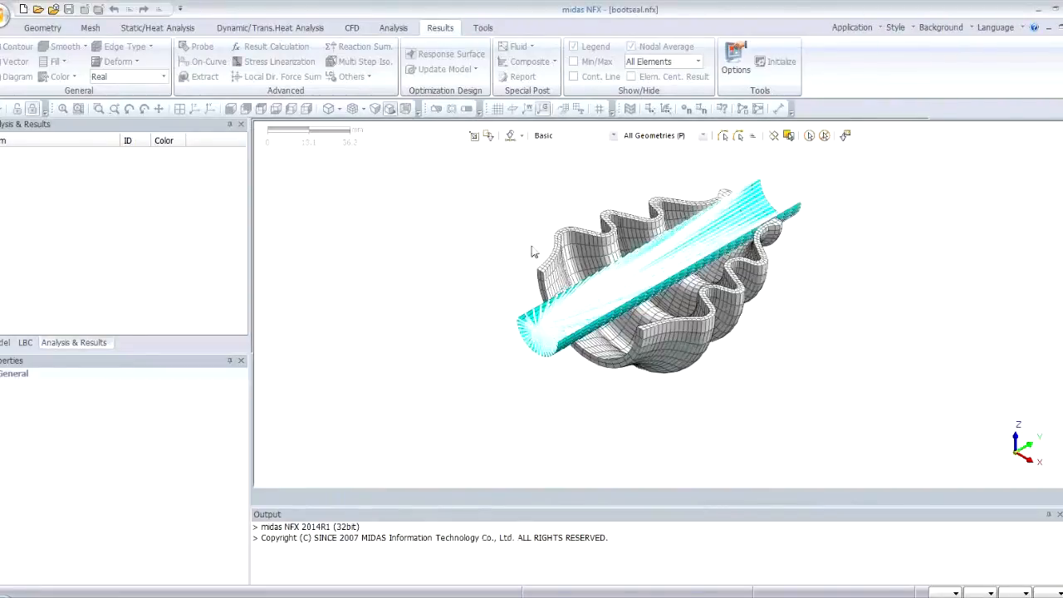
Step: Examine the boot seal mesh from outside and inside, including its convolutions and the rigid links on the central rod
middle_click_drag(570, 277, 680, 260)
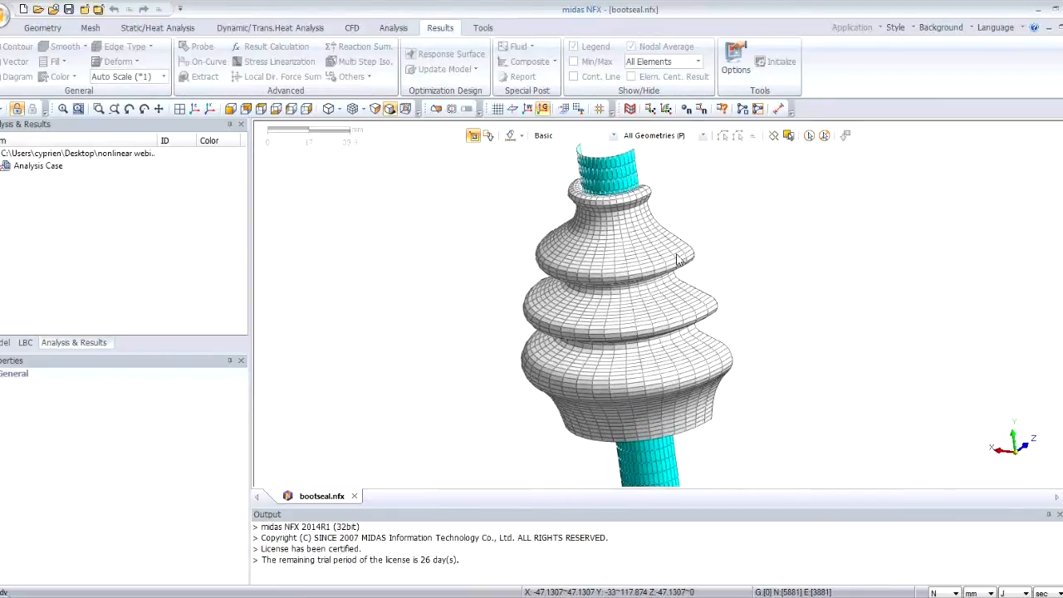
middle_click_drag(689, 308, 646, 323)
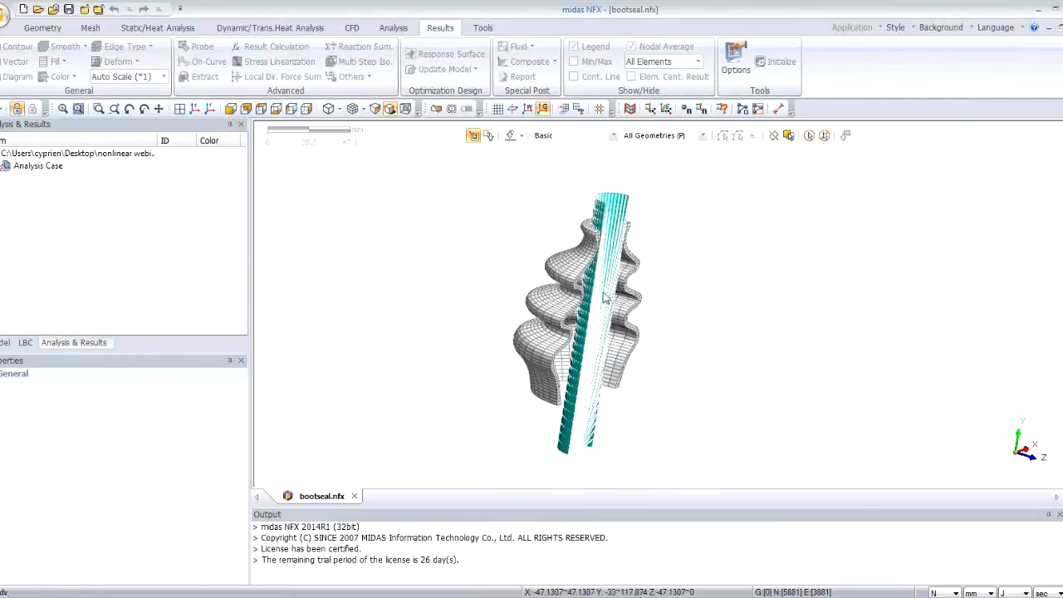
middle_click_drag(474, 291, 515, 296)
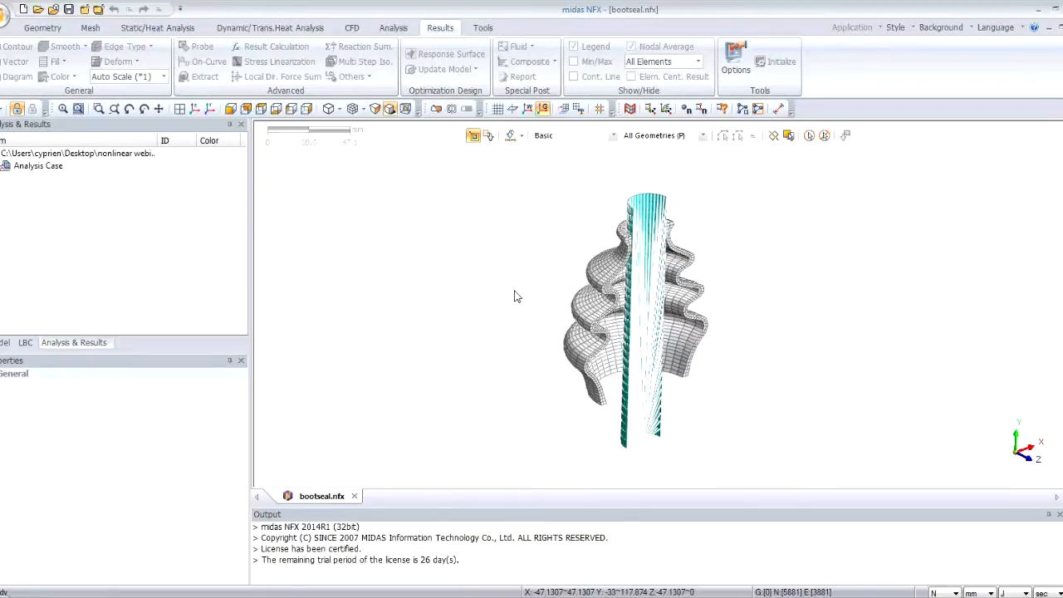
scroll(545, 312, "up", 3)
mouse_move(634, 290)
middle_mouse_down()
mouse_move(702, 353)
mouse_move(676, 308)
mouse_move(627, 285)
middle_mouse_up()
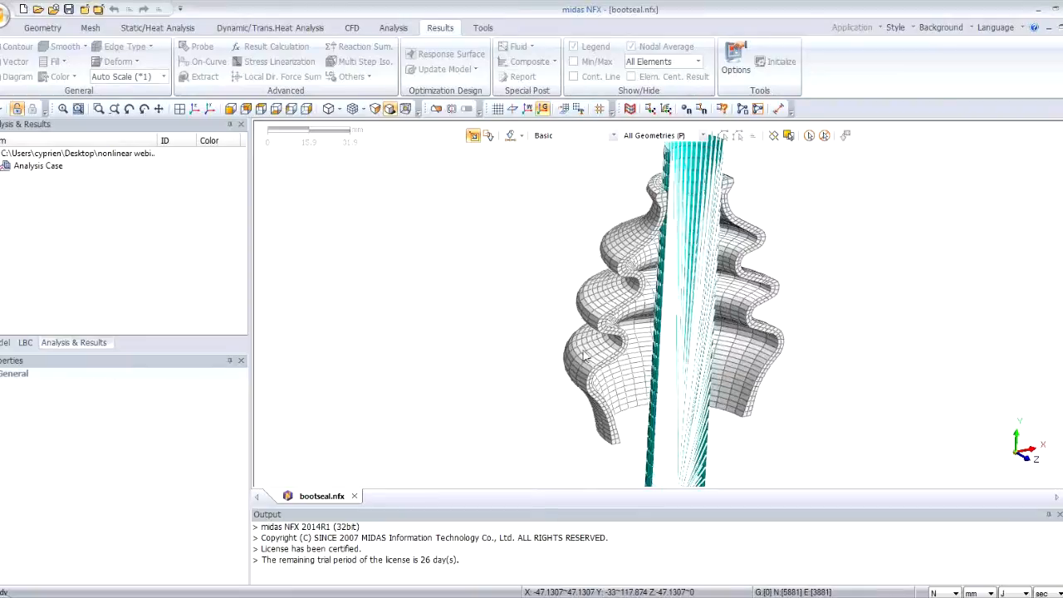
middle_click_drag(645, 364, 562, 322)
scroll(563, 323, "up", 3)
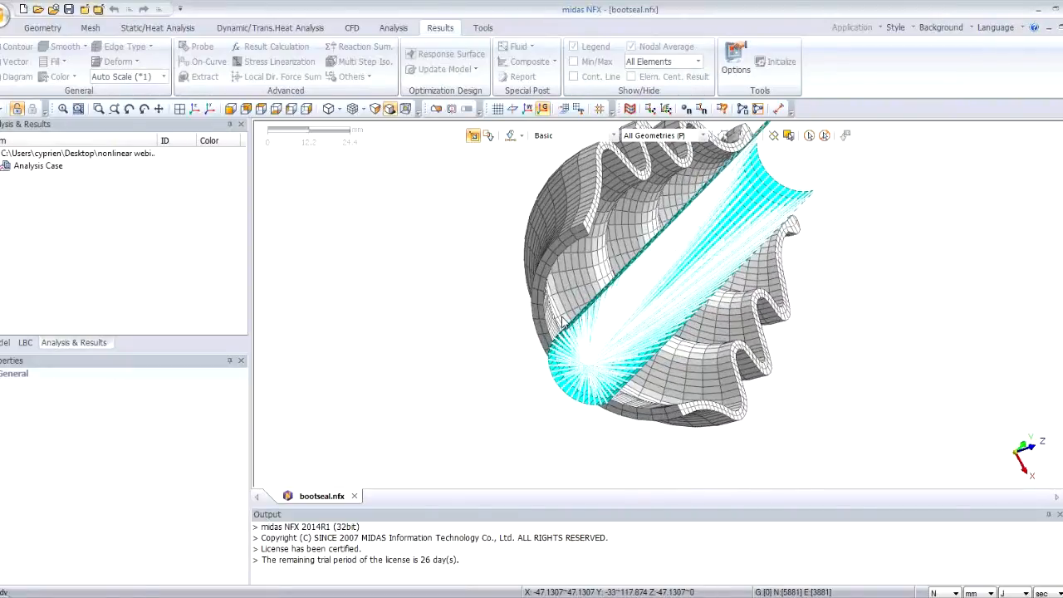
middle_click_drag(644, 312, 470, 332)
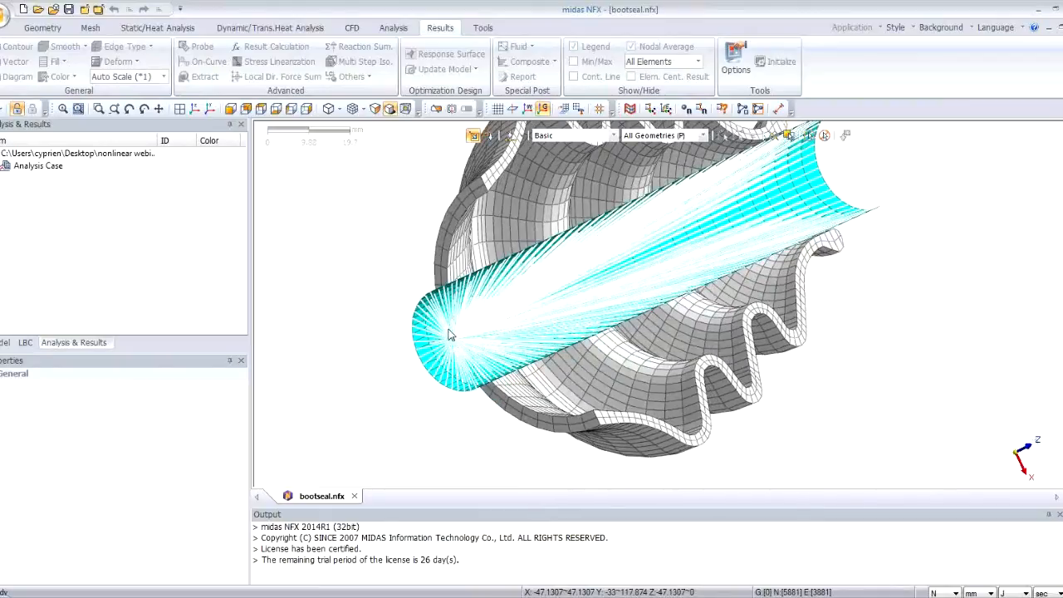
middle_click_drag(477, 321, 477, 375)
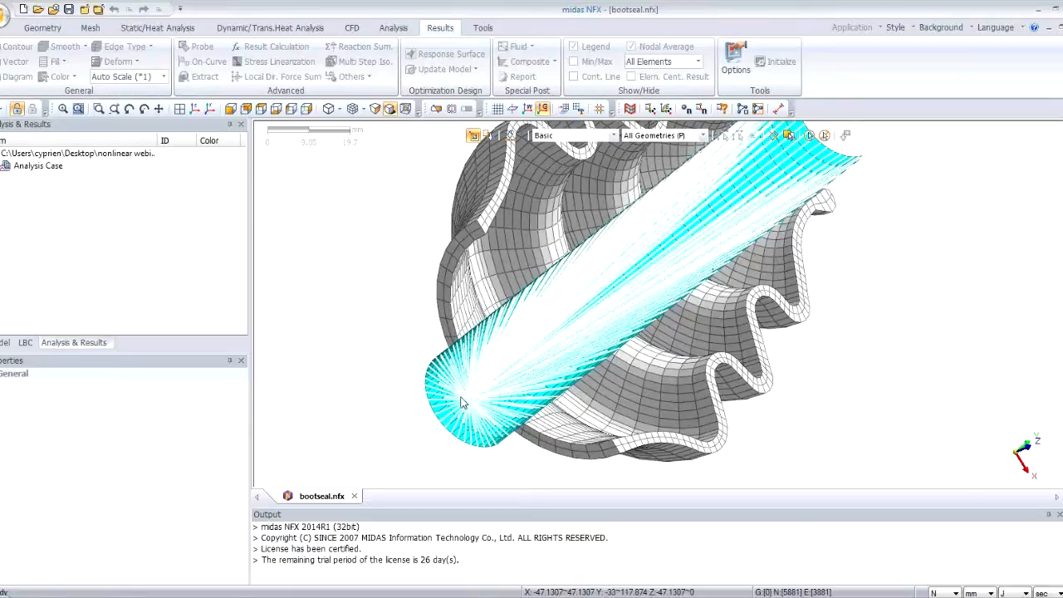
middle_click_drag(522, 363, 579, 331)
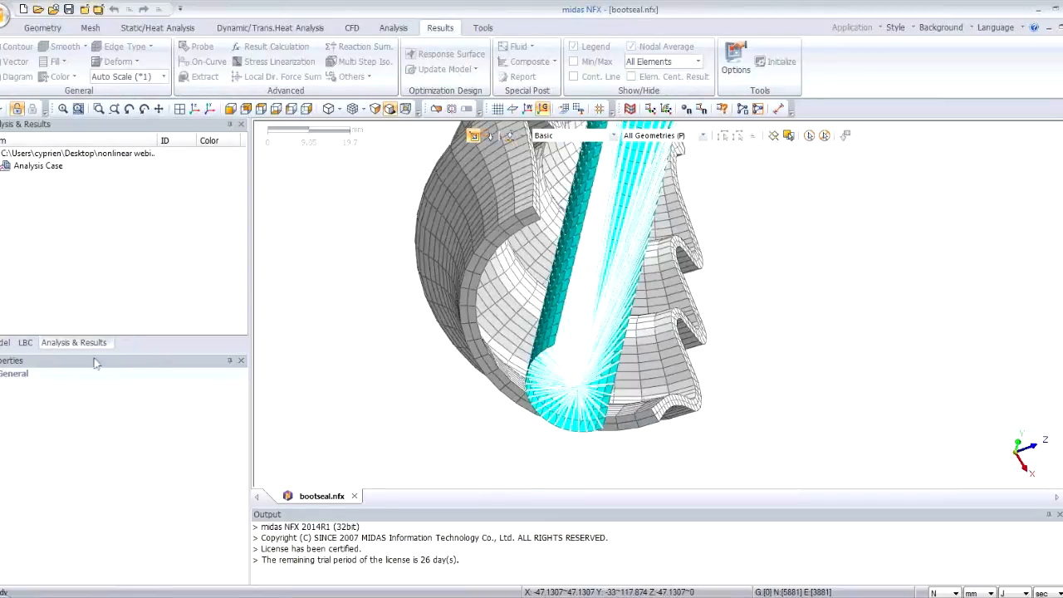
Step: Set the colour of the Rigid Body mesh set to light blue (a6caf0)
left_click(3, 344)
left_click(1, 265)
left_click(82, 320)
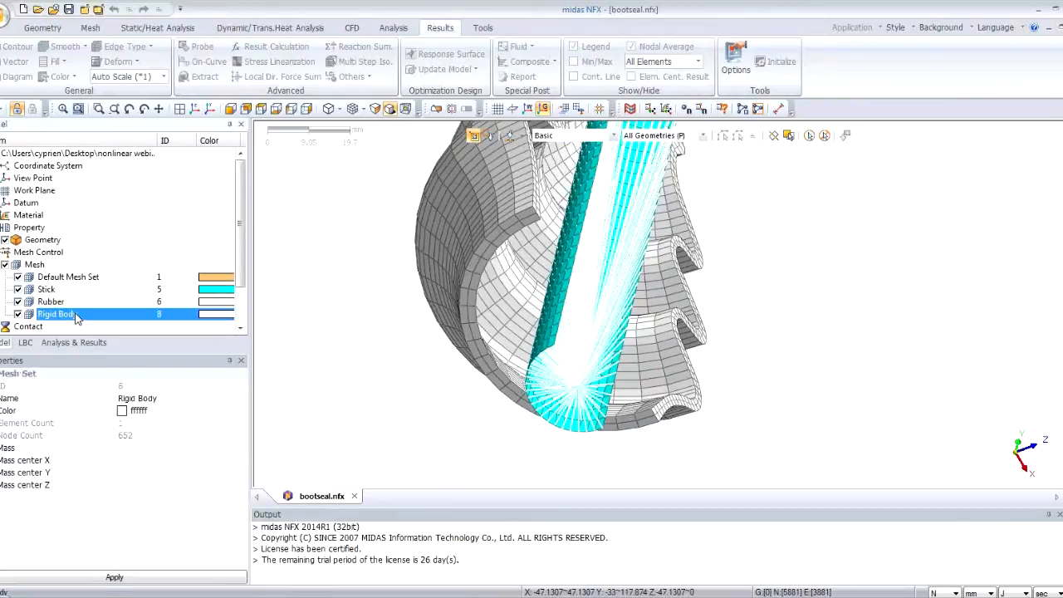
left_click(185, 409)
left_click(241, 409)
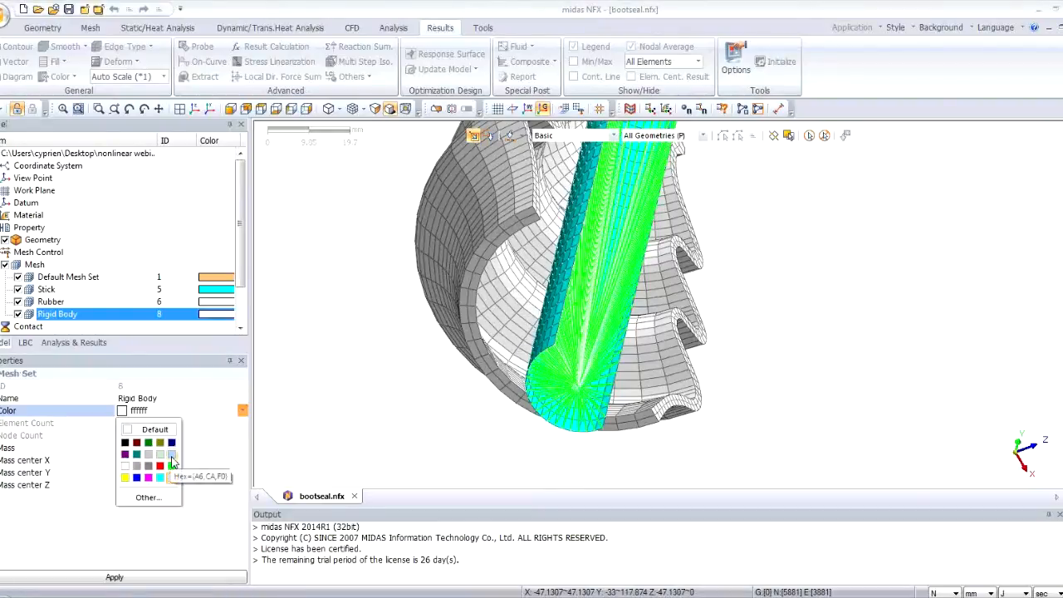
left_click(172, 456)
left_click(141, 576)
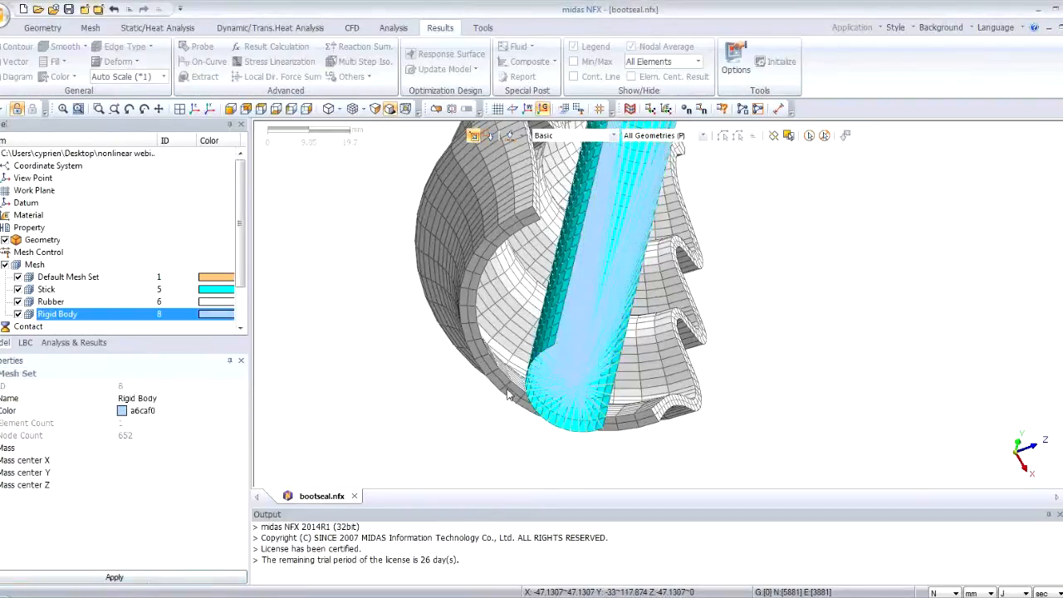
Step: Change the Rigid Body mesh set's colour to yellow (ffff00) and inspect it against the rod and seal
middle_click_drag(485, 356, 407, 342)
left_click(212, 410)
left_click(241, 410)
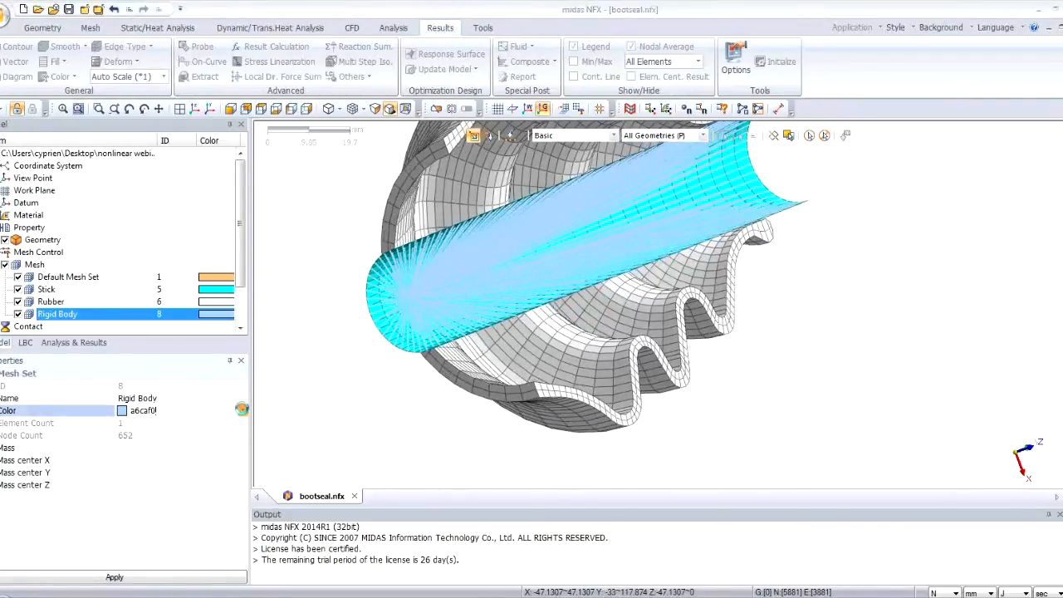
left_click(123, 474)
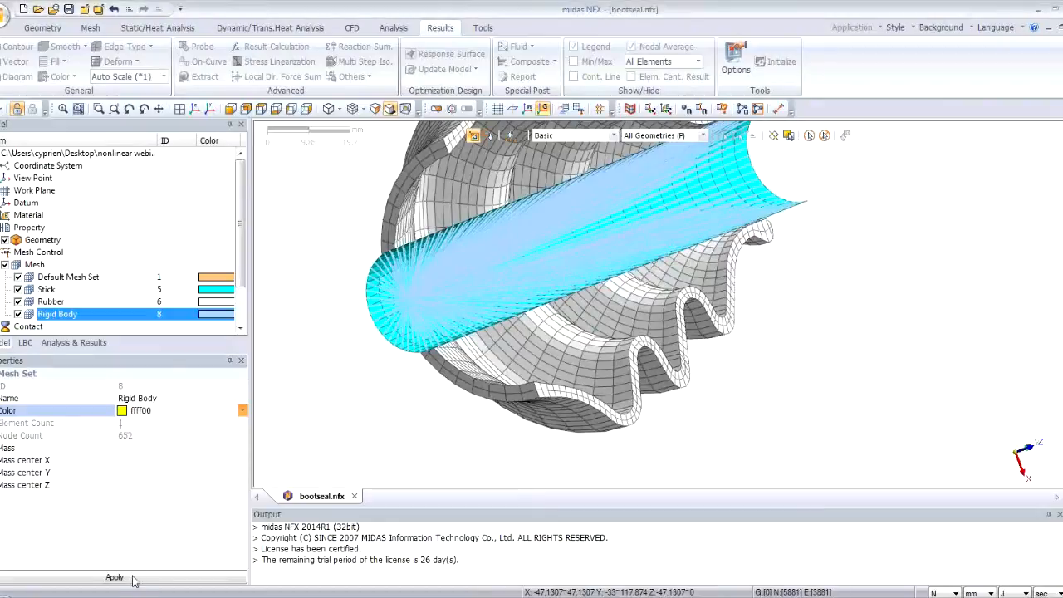
left_click(133, 577)
mouse_move(504, 362)
middle_mouse_down()
mouse_move(528, 367)
mouse_move(513, 345)
middle_mouse_up()
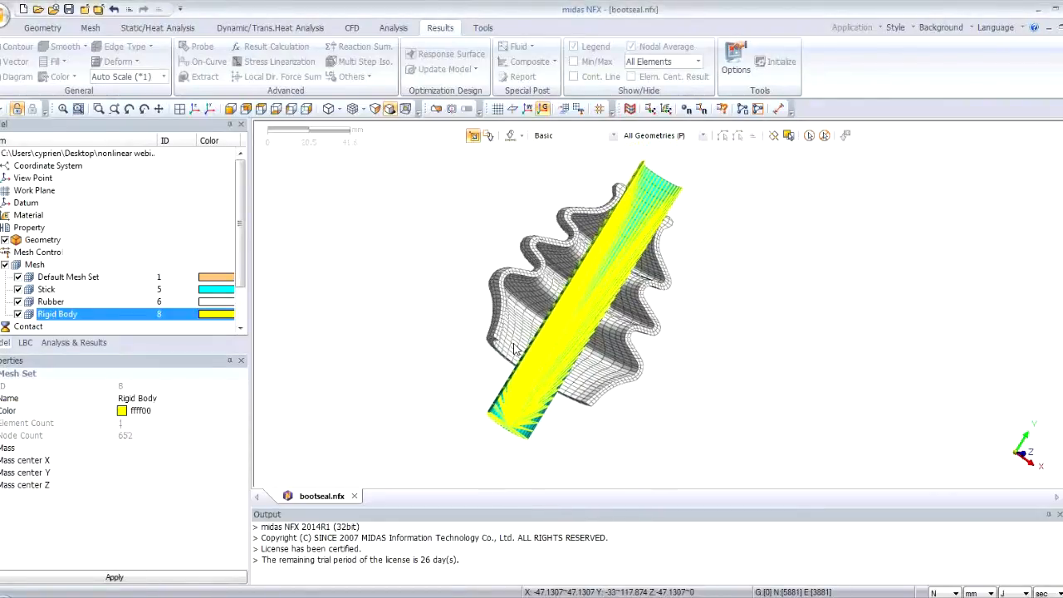
middle_click_drag(453, 271, 479, 282)
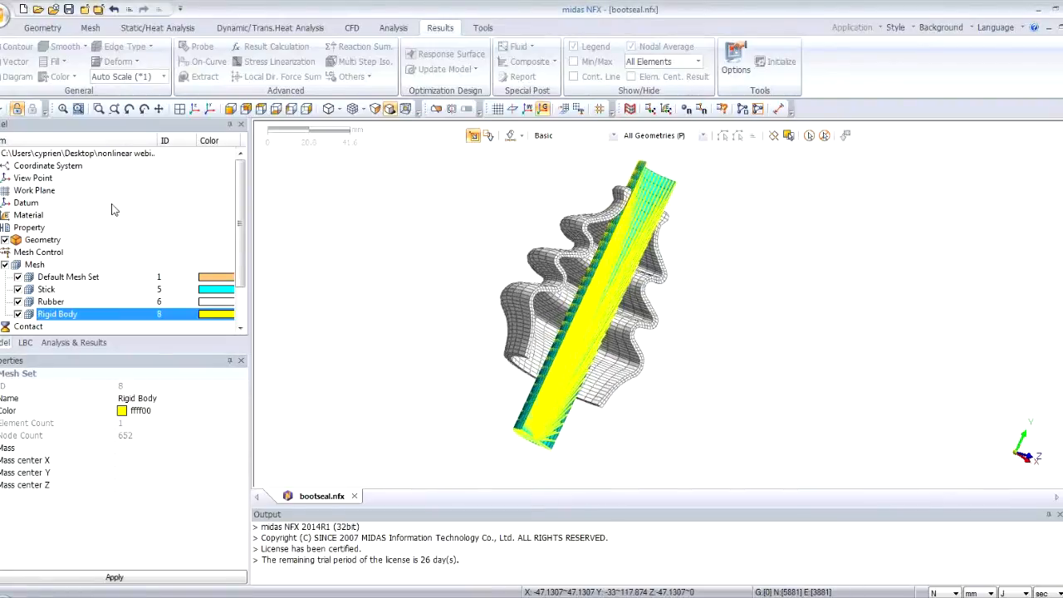
Step: Start defining a new isotropic material alongside the existing Rigid material
left_click(63, 27)
left_click(88, 30)
left_click(8, 57)
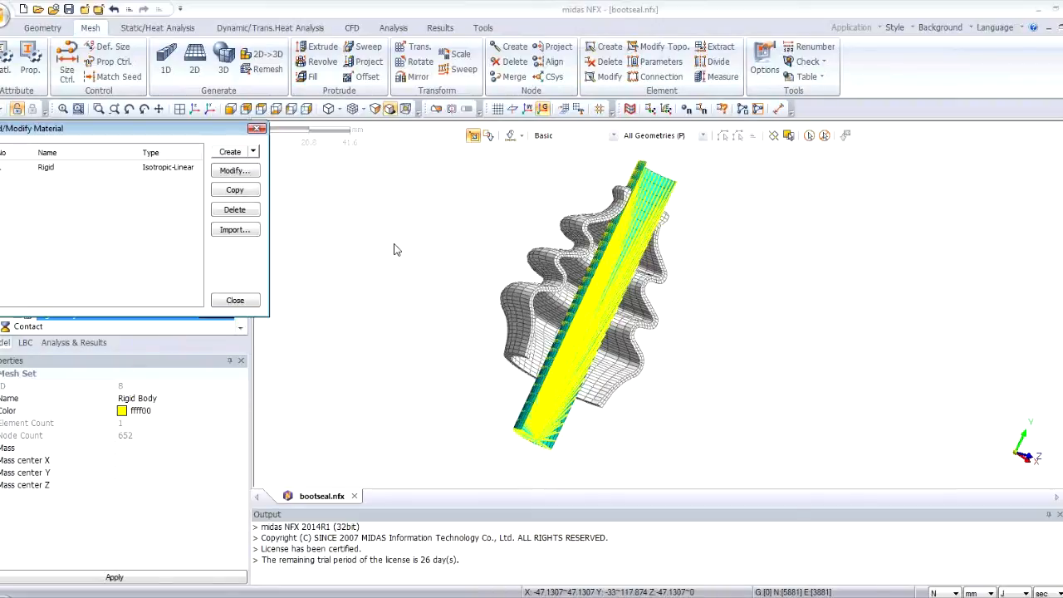
left_click(129, 169)
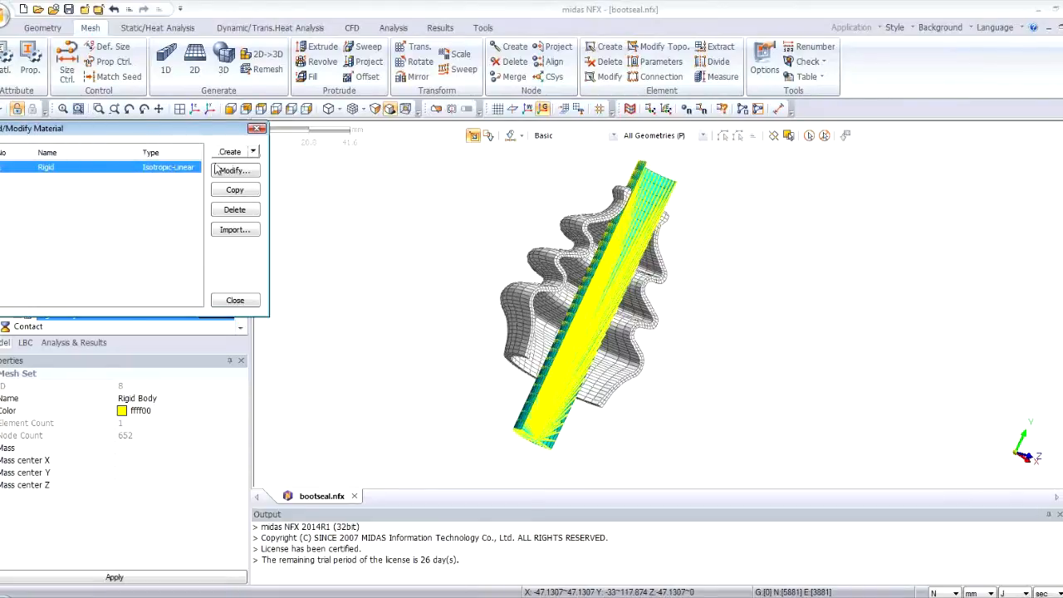
left_click(253, 152)
left_click(251, 168)
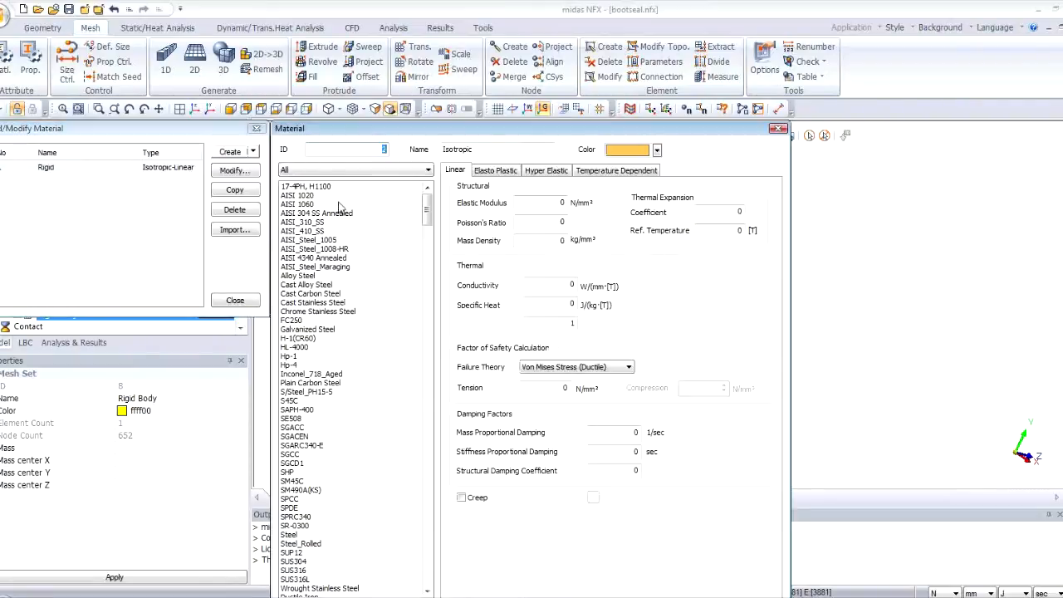
left_click_drag(493, 135, 501, 68)
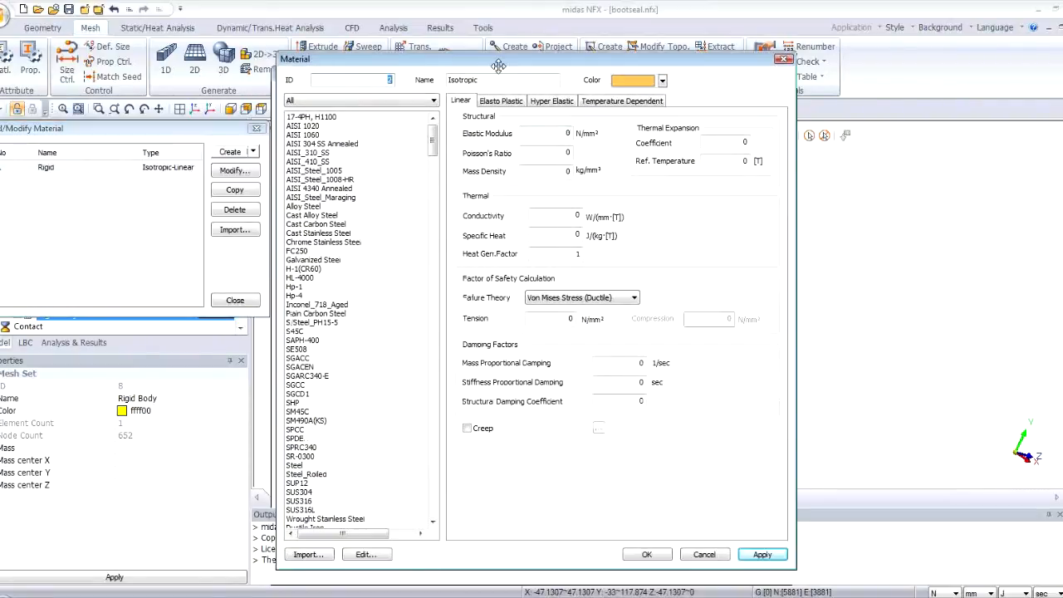
Step: Name the new material Rubber and set its hyperelastic mass density to 1e-8 kg/mm³
left_click(556, 102)
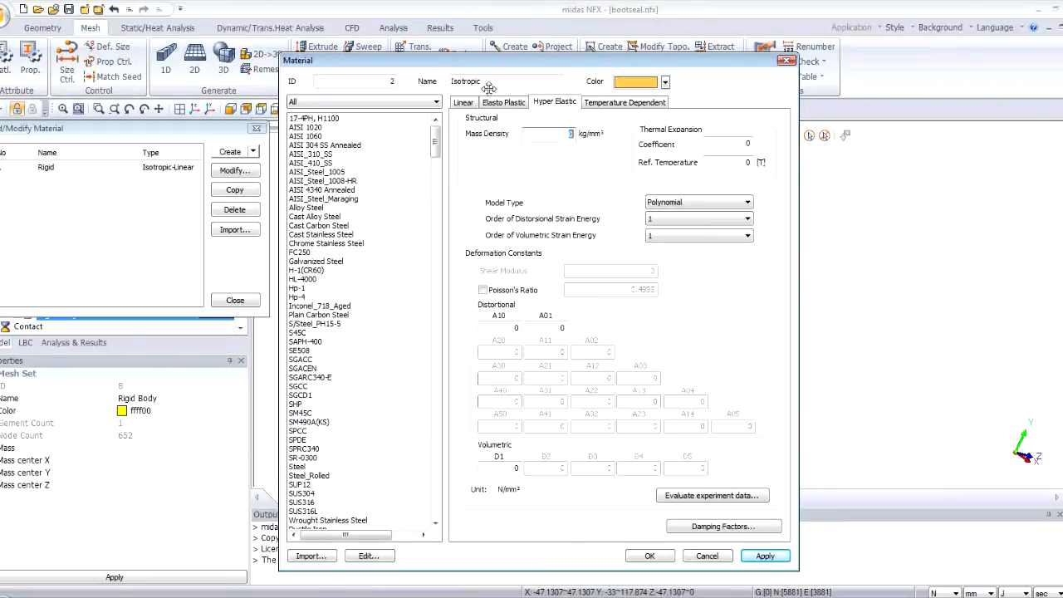
left_click_drag(483, 81, 424, 80)
type("Rubber")
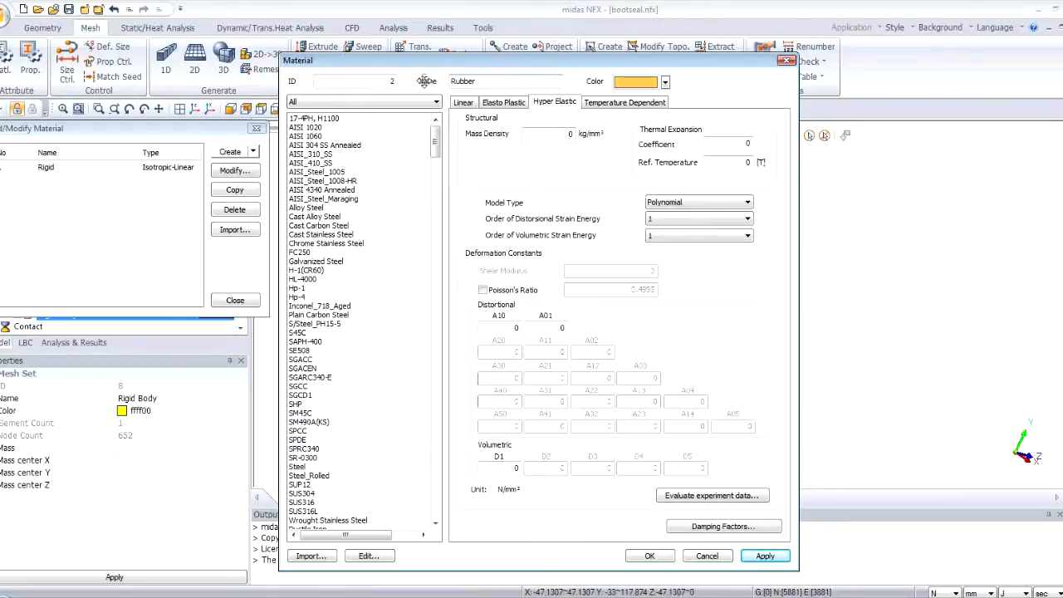
left_click(554, 133)
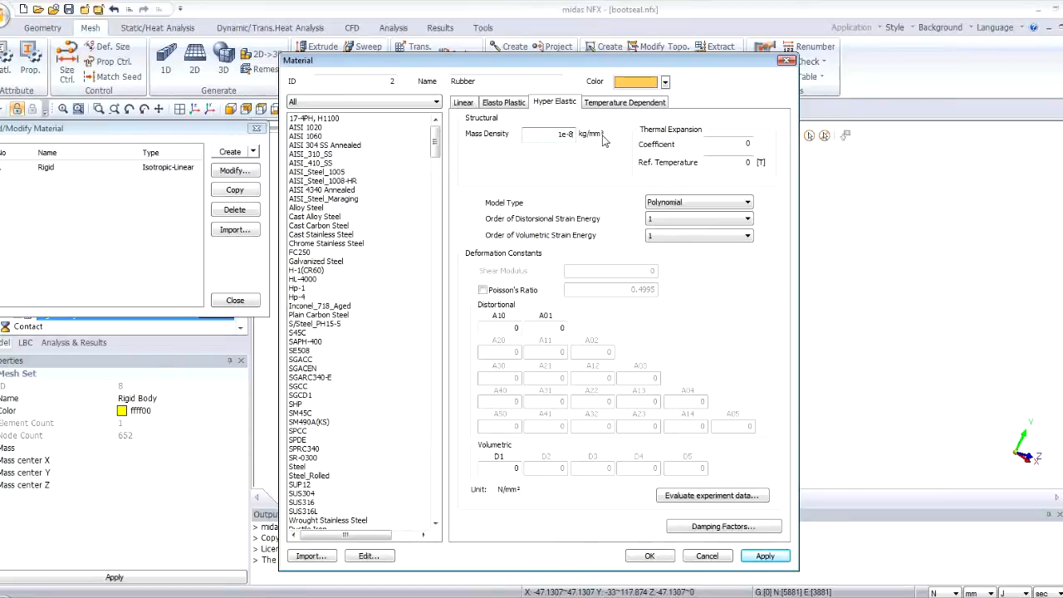
Step: Start evaluating experiment data for the Rubber material and add the UNI function as a Simple Tension/Compression test
left_click(691, 498)
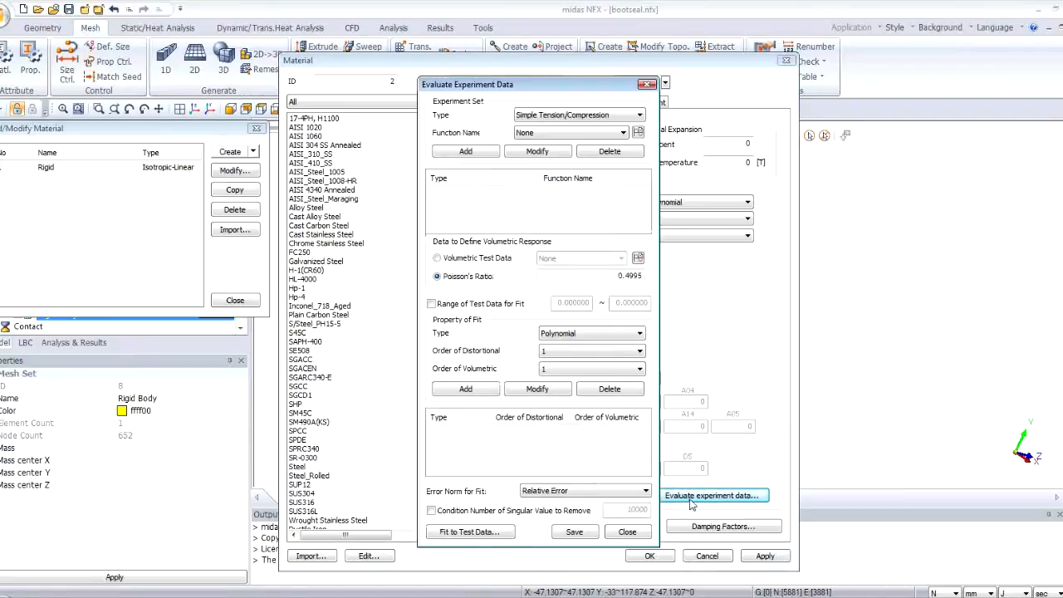
left_click(560, 118)
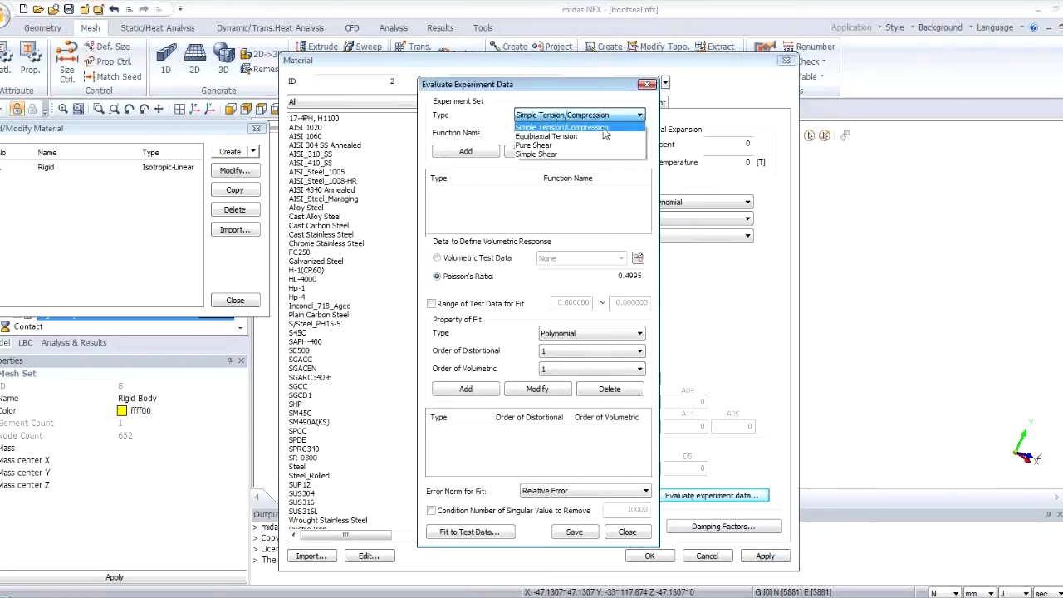
left_click(604, 129)
left_click(582, 133)
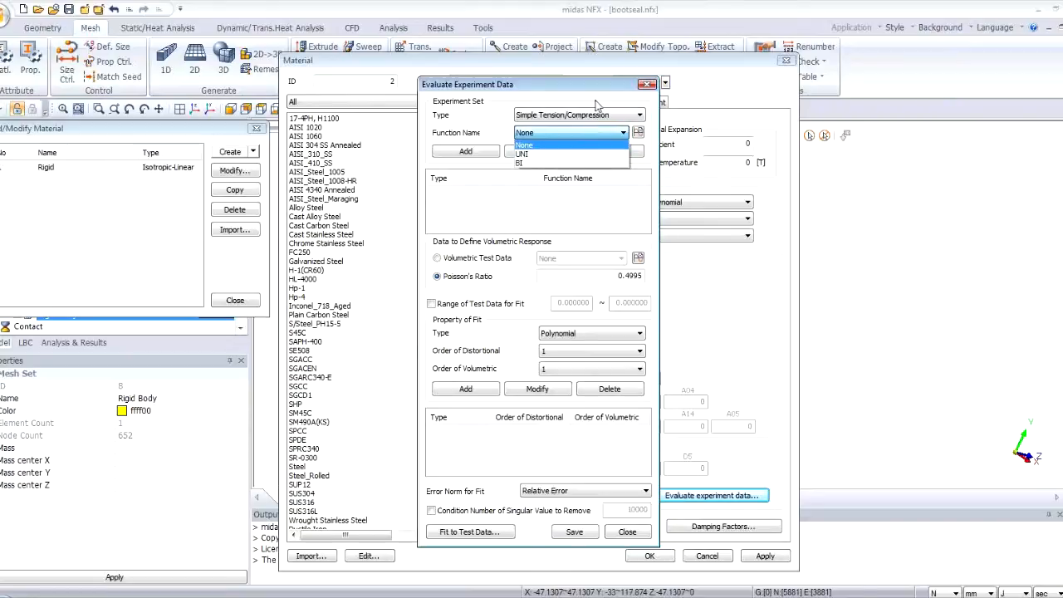
left_click(530, 154)
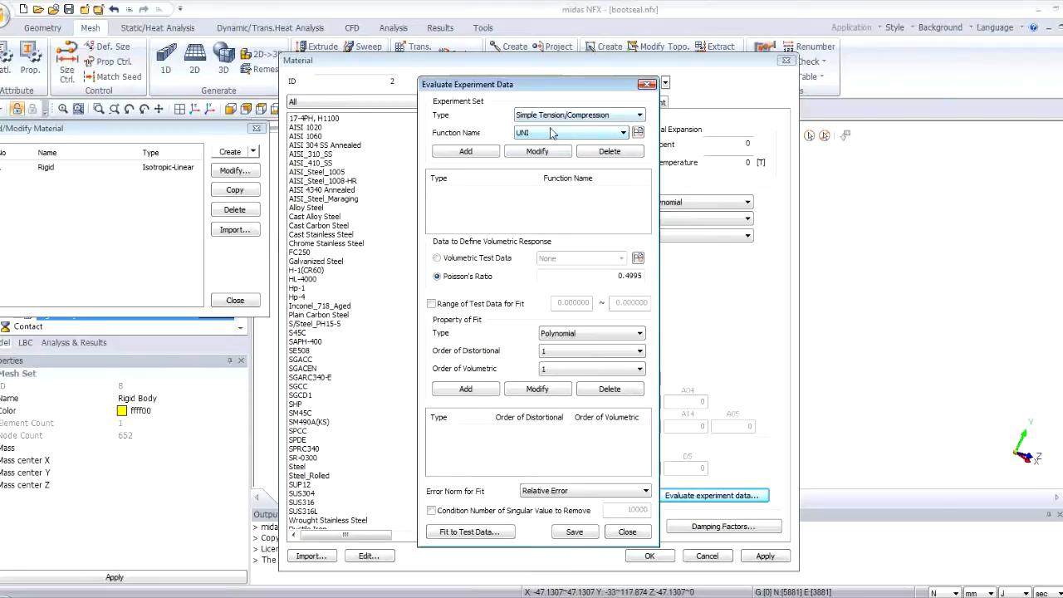
left_click(462, 152)
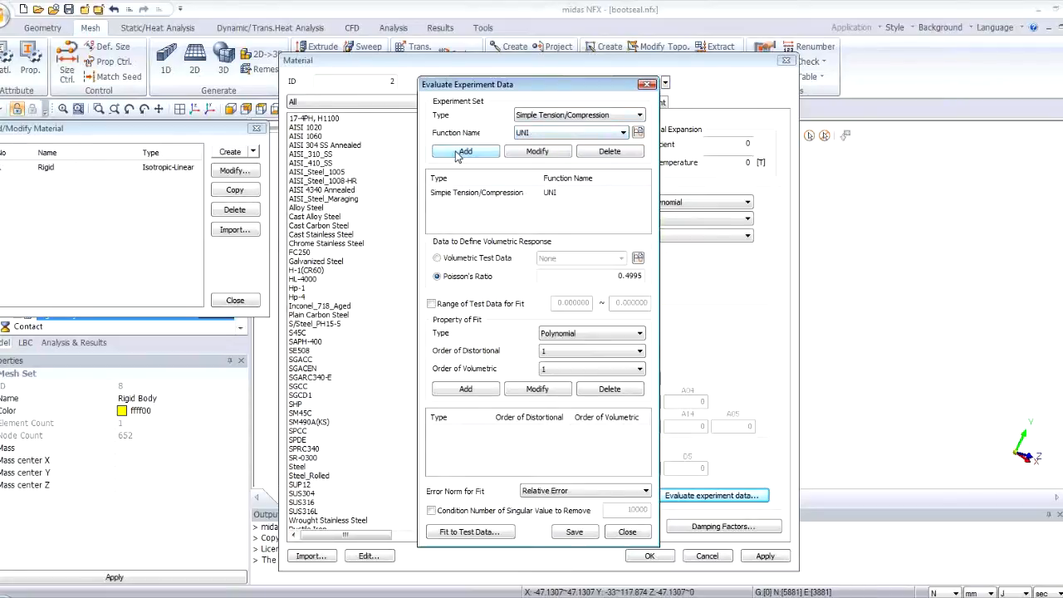
Step: Add the BI function to the experiment set as Equibiaxial Tension data
left_click(559, 117)
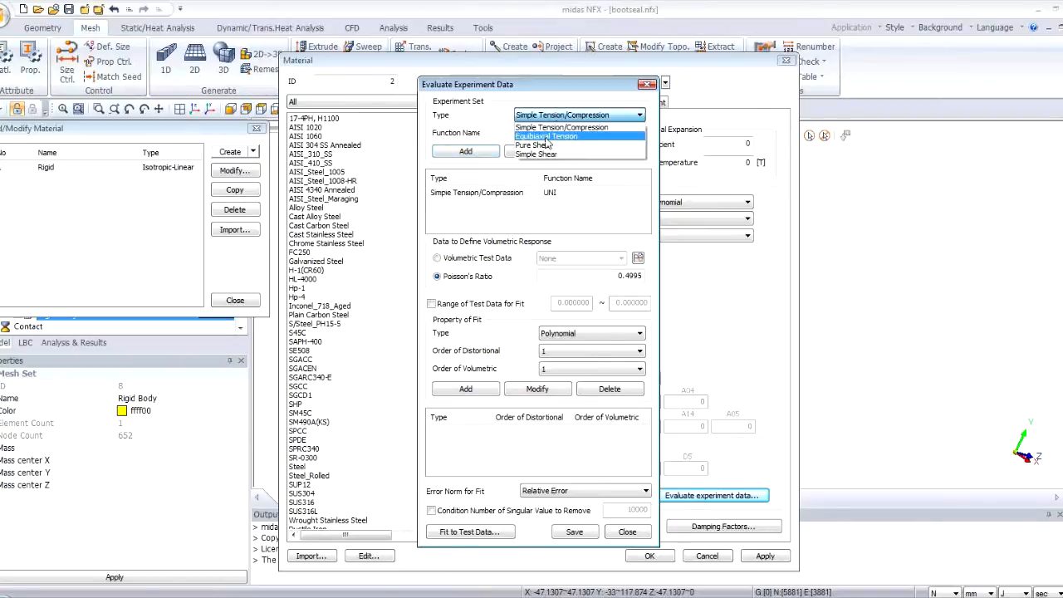
left_click(545, 137)
left_click(533, 135)
left_click(537, 157)
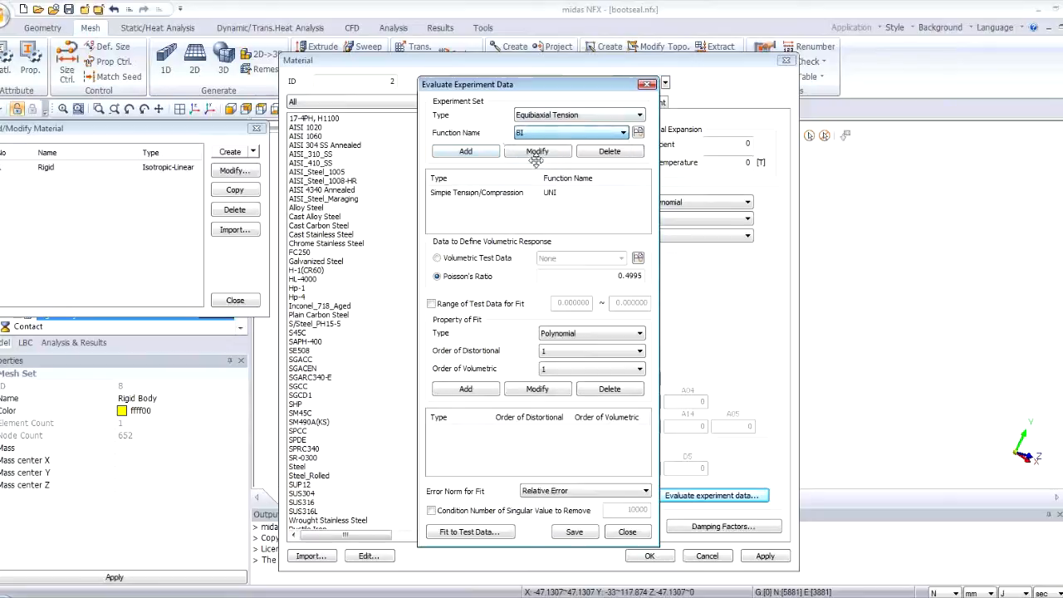
left_click(469, 154)
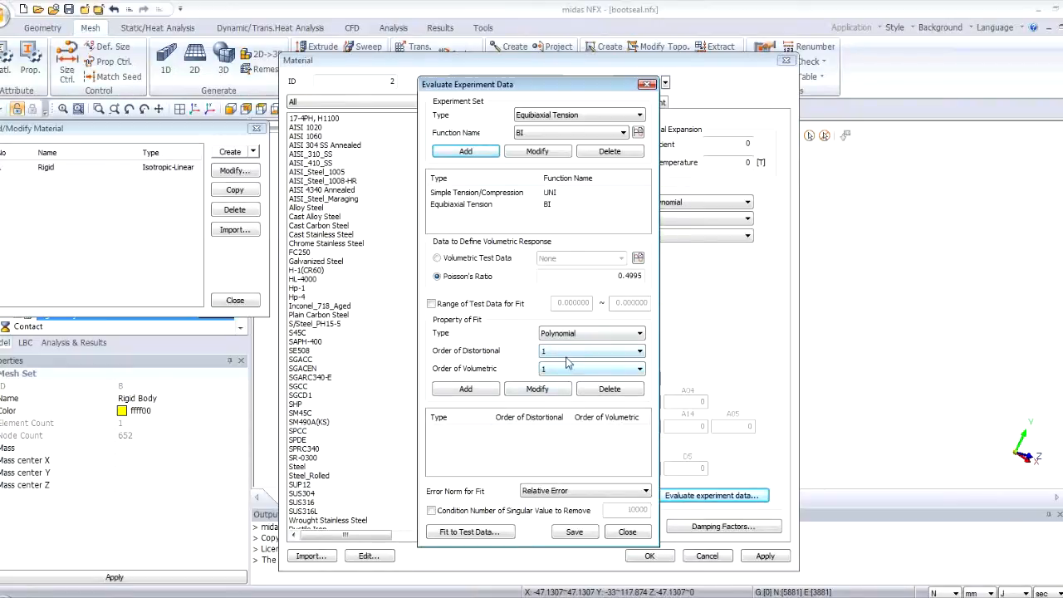
Step: Try a polynomial fit of distortional and volumetric order 1 against the tension and equibiaxial test curves, and delete it from the fit list
left_click(466, 390)
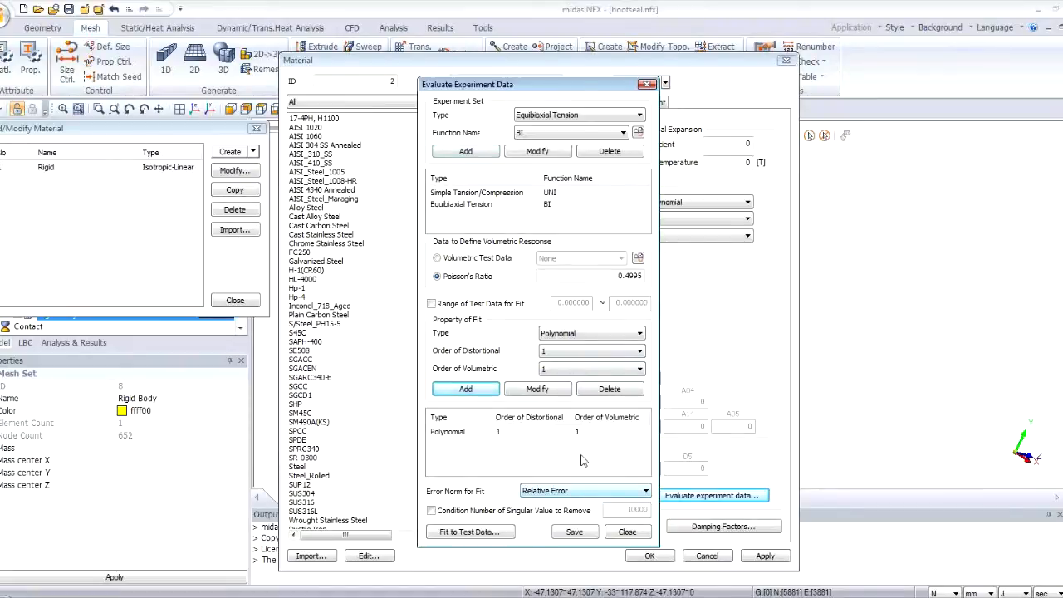
left_click(465, 532)
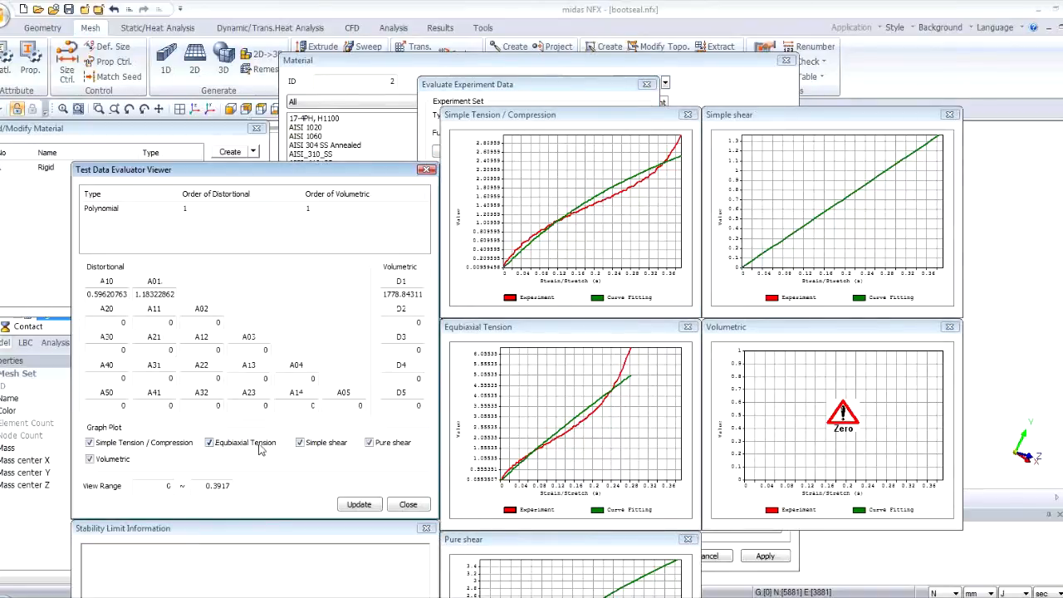
left_click(297, 442)
left_click(369, 442)
left_click(98, 465)
left_click(359, 505)
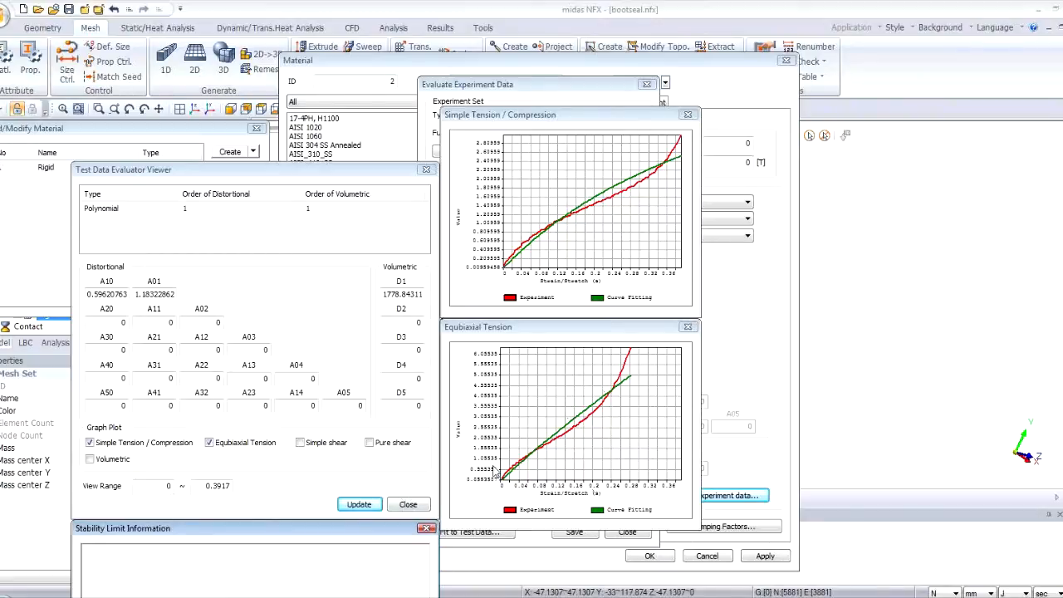
left_click(420, 509)
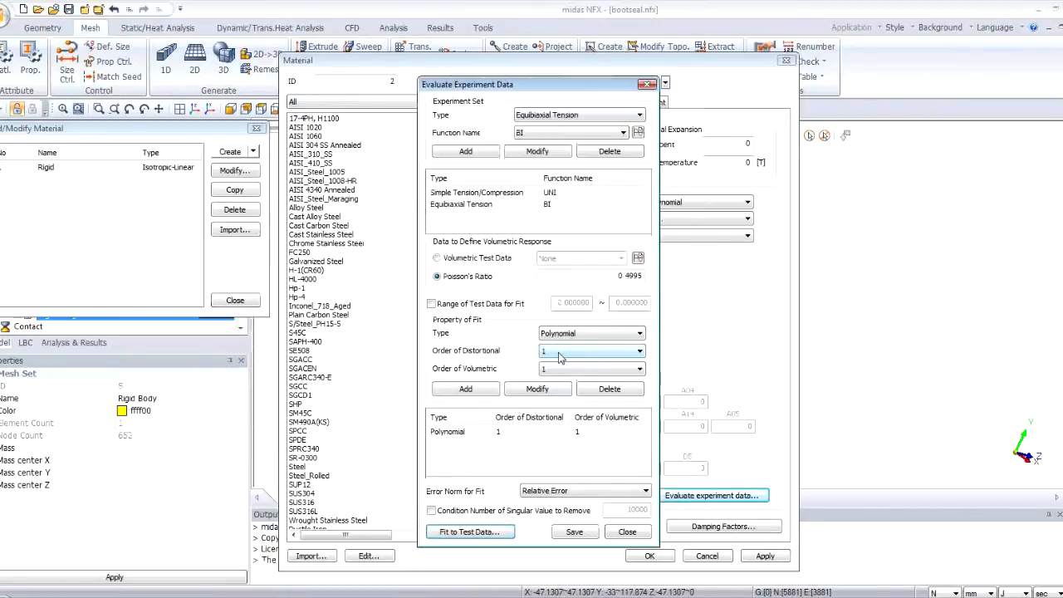
left_click(509, 435)
left_click(606, 391)
Step: Add a polynomial fit with distortional order 2 and volumetric order 1, and fit it to the test data
left_click(562, 352)
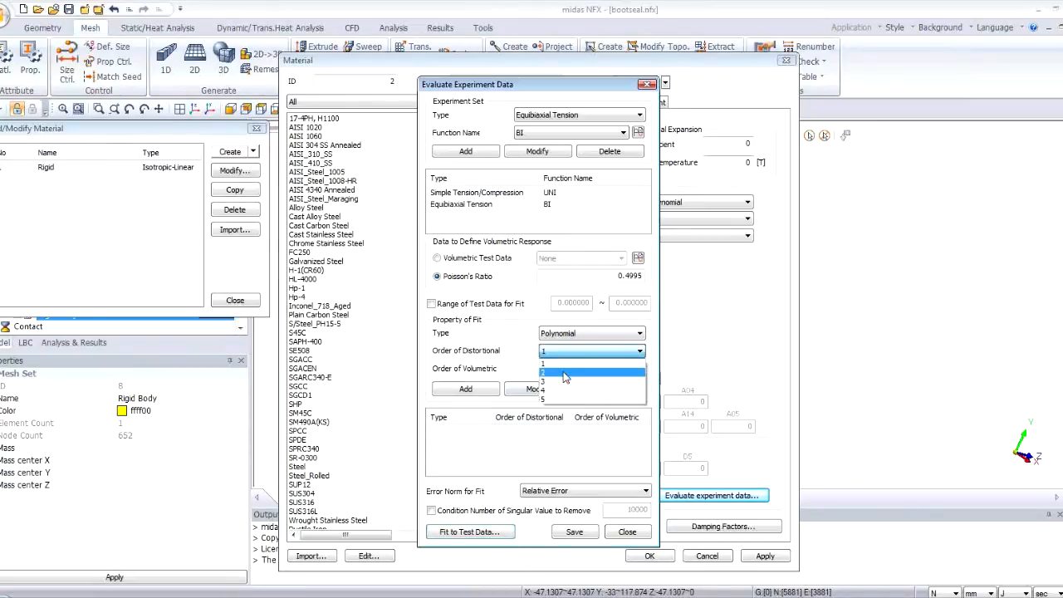
left_click(561, 373)
left_click(463, 395)
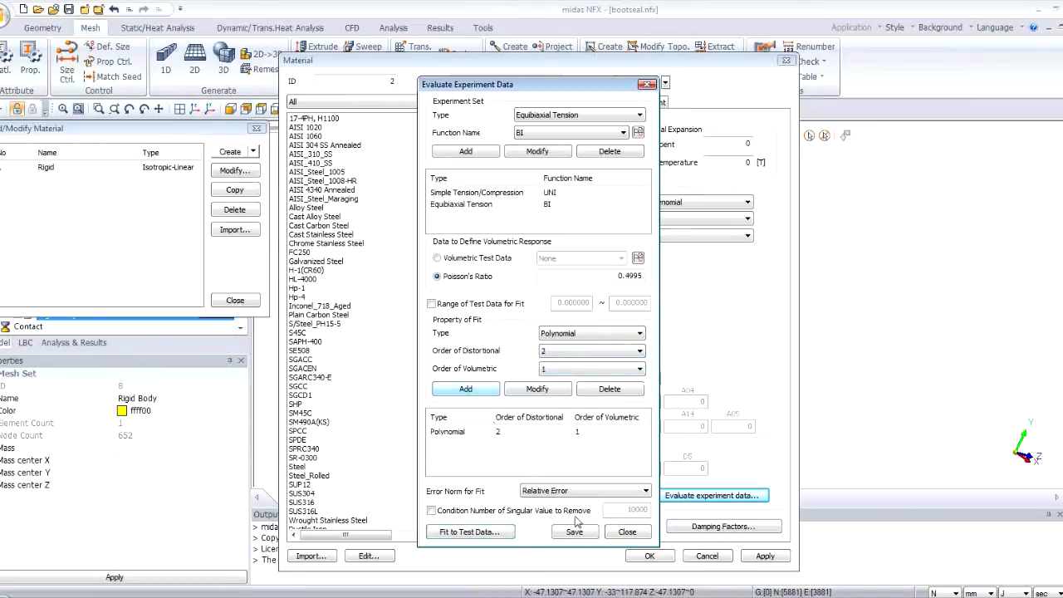
left_click(503, 533)
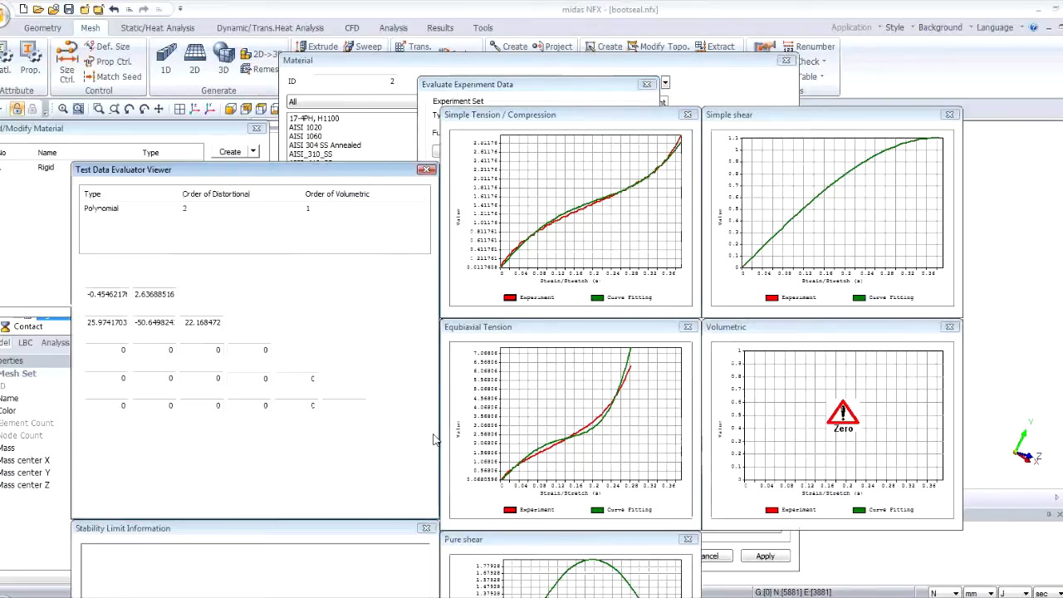
Step: Limit the fit plots to simple tension/compression and equibiaxial tension, and compare the experiment and fitted curves
left_click(300, 442)
left_click(369, 442)
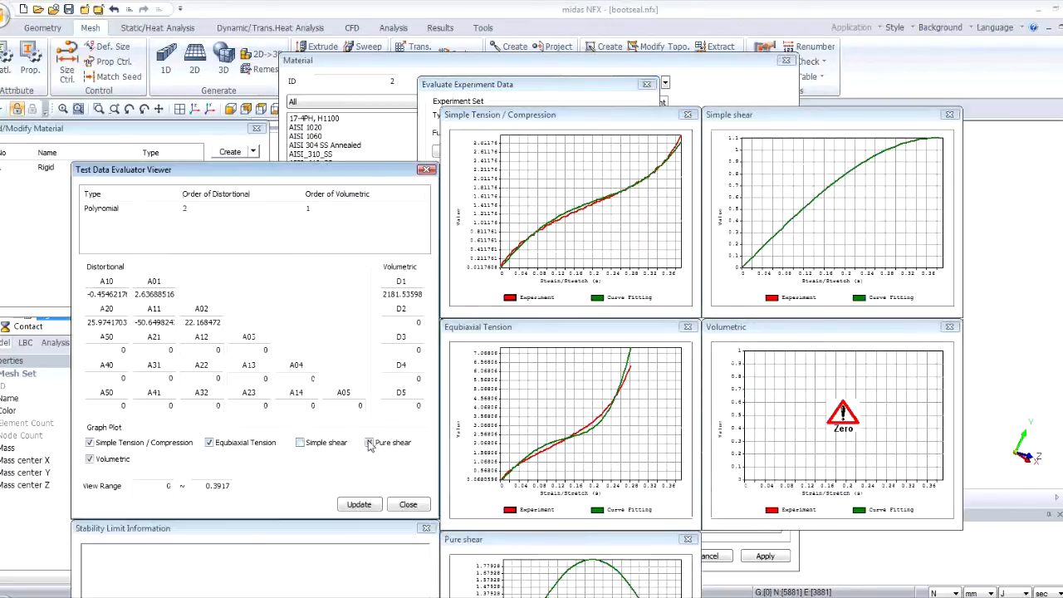
left_click(89, 459)
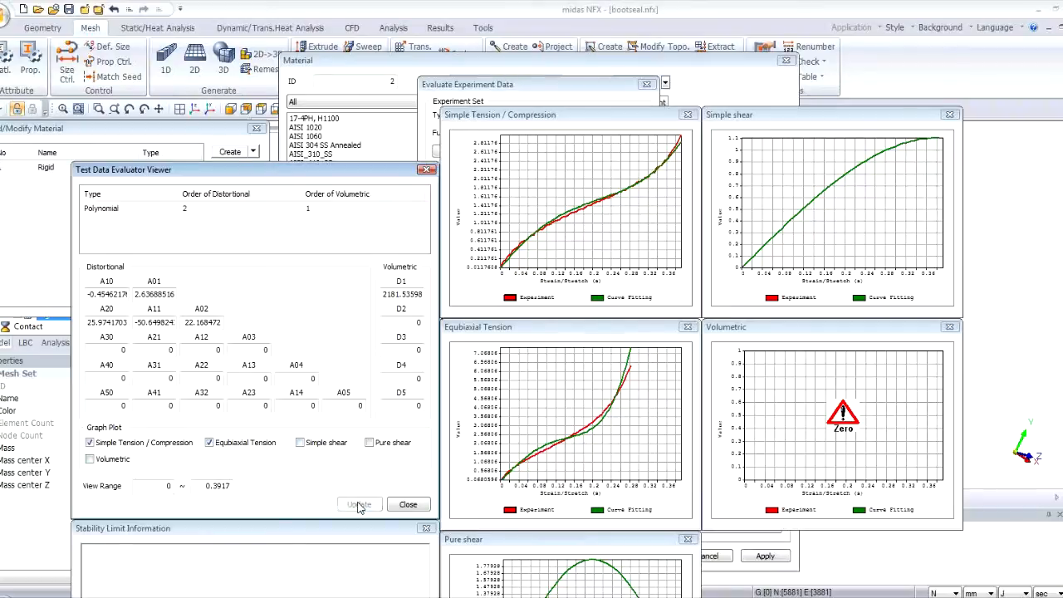
left_click(359, 505)
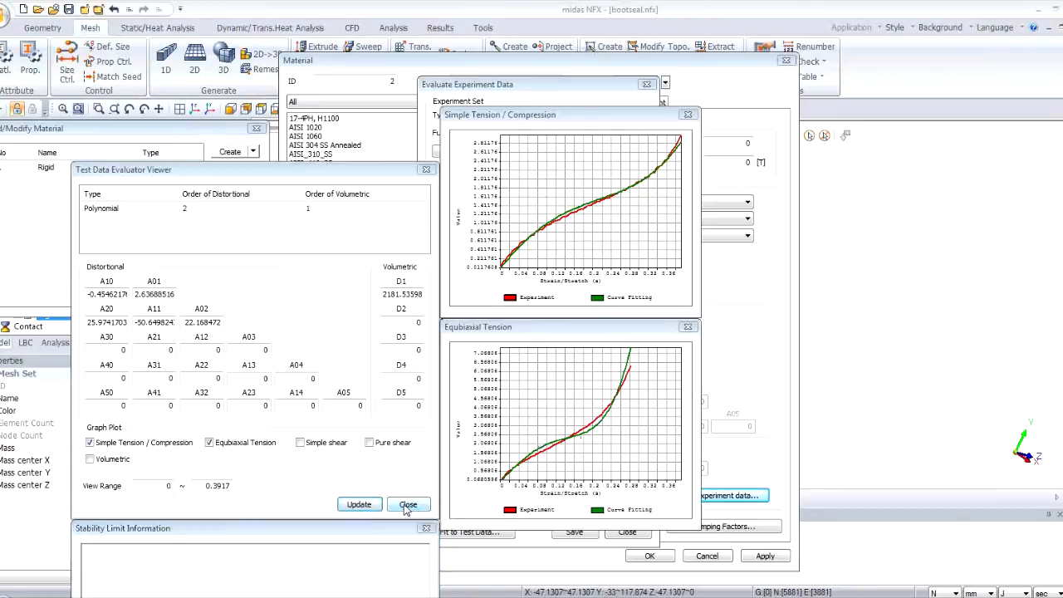
left_click(407, 509)
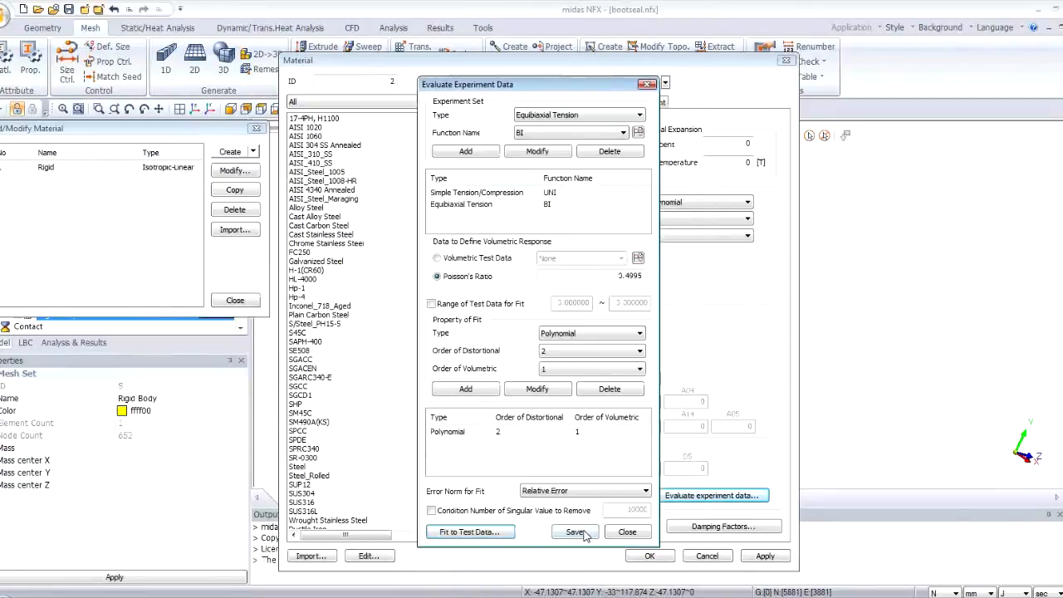
Step: Carry the fitted constants into the Rubber material, turn off its Poisson's Ratio option, and finish the material definition
left_click(636, 535)
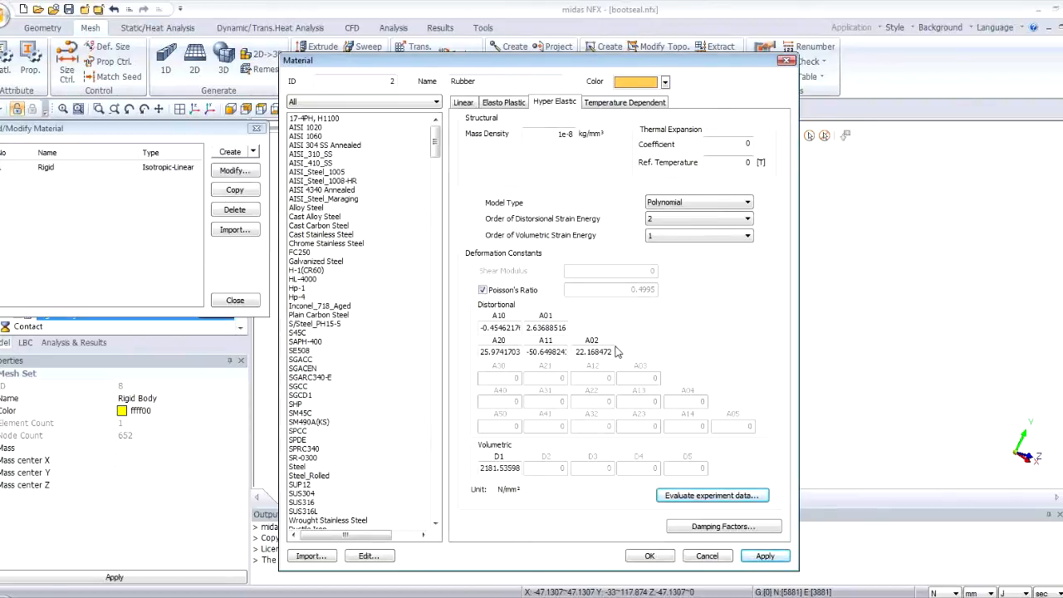
left_click(483, 290)
left_click(668, 561)
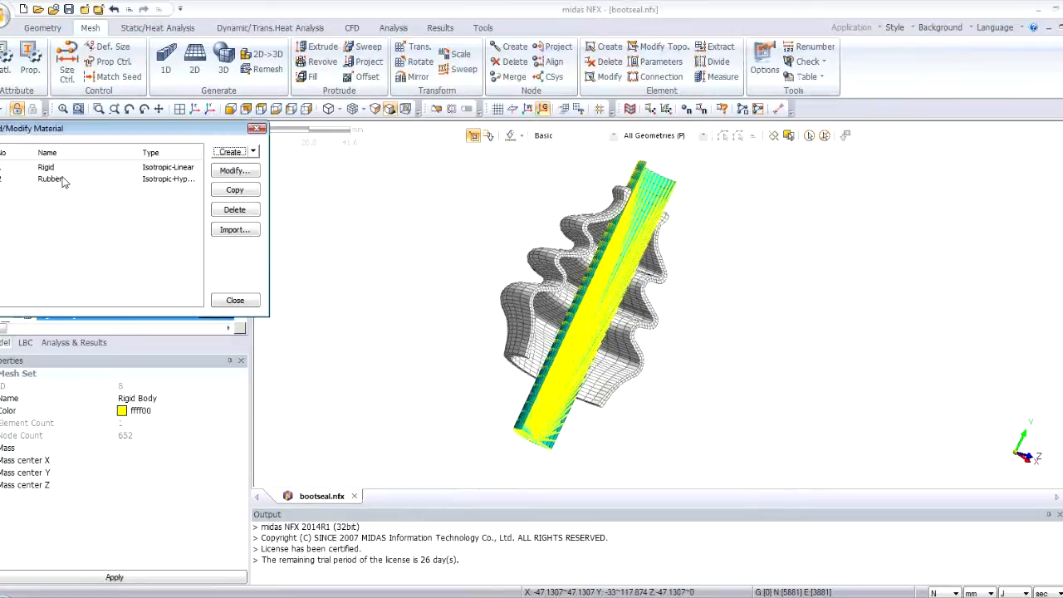
left_click(243, 299)
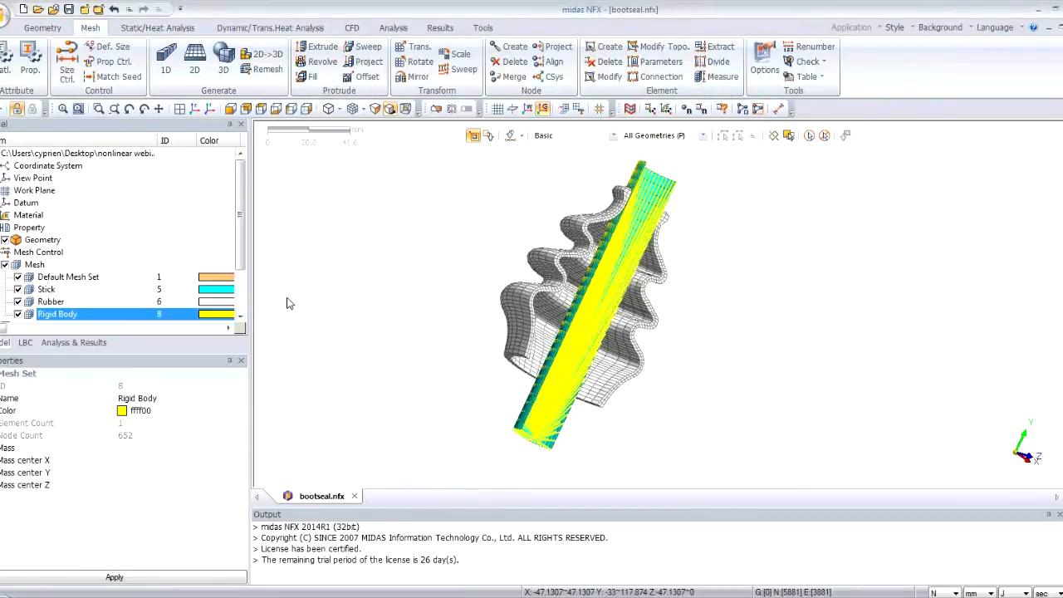
Step: Assign the Rubber material to the RUBBER 3D solid property
left_click(32, 56)
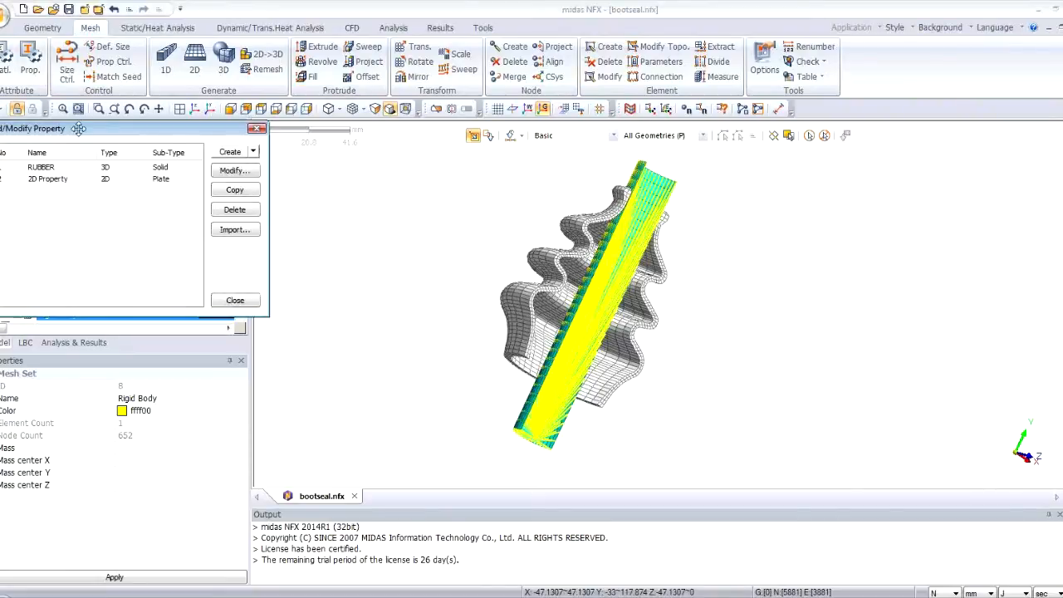
left_click_drag(80, 128, 226, 130)
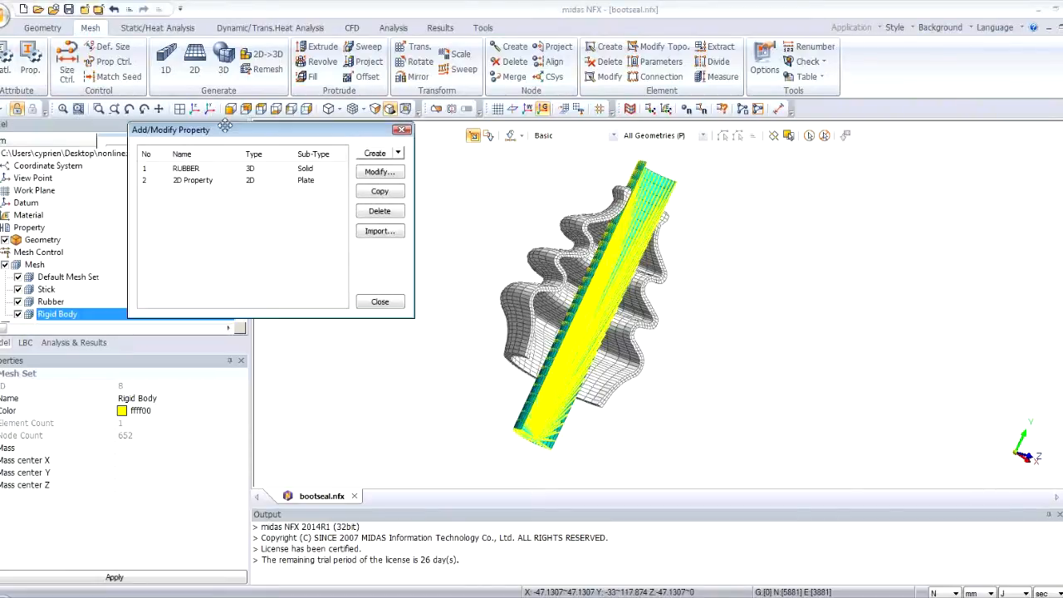
left_click(200, 171)
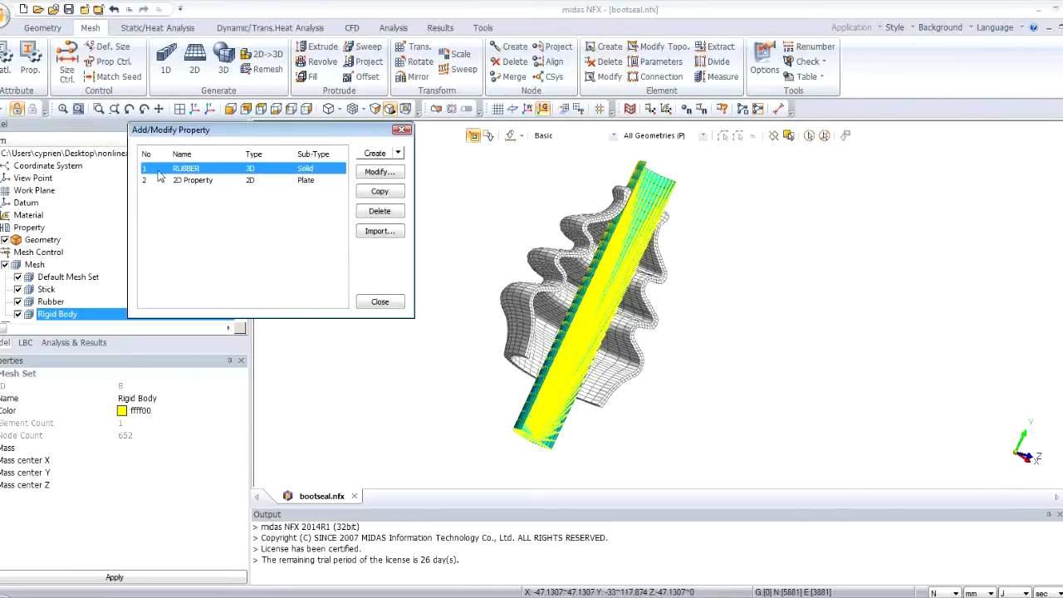
left_click(380, 172)
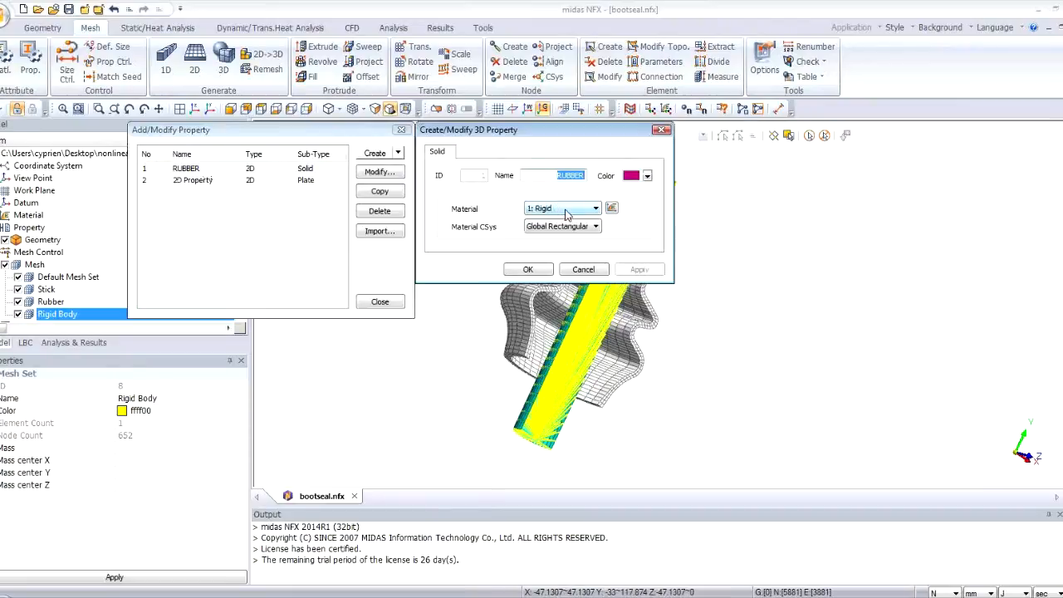
left_click(566, 211)
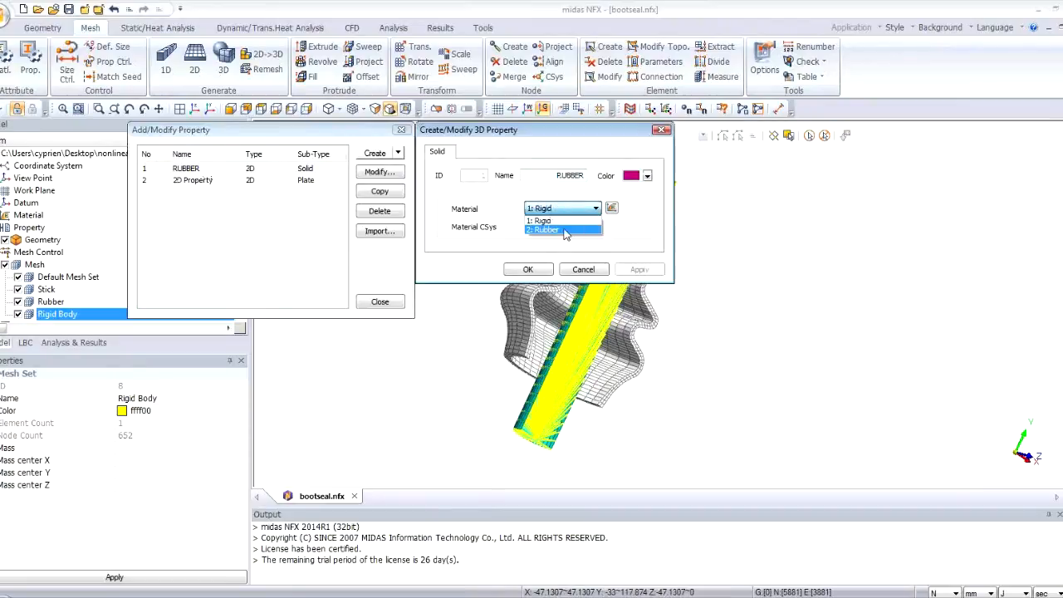
left_click(564, 230)
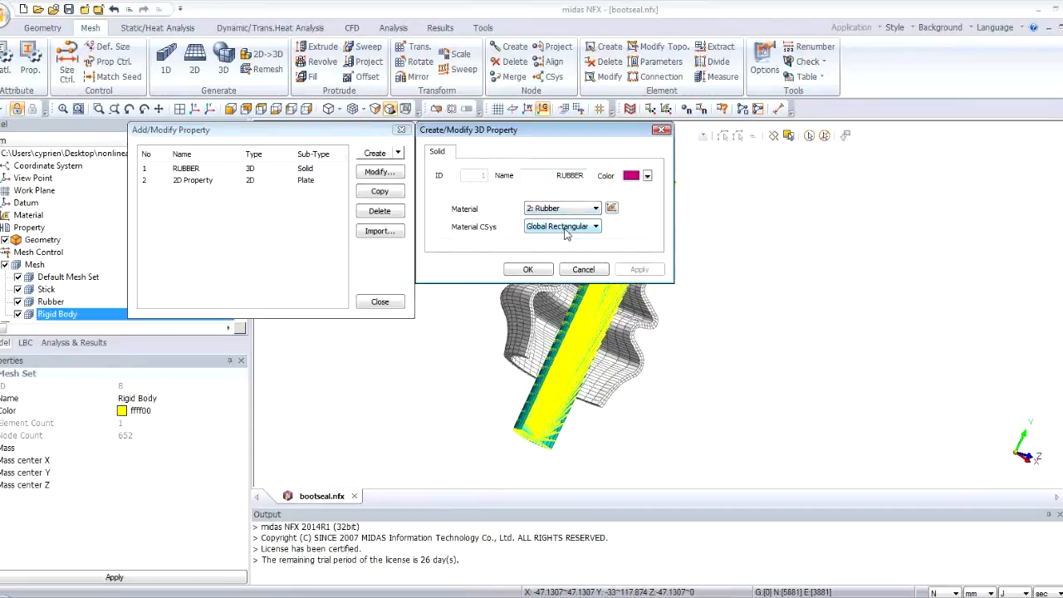
left_click(527, 269)
Step: Check the material and thickness settings of the 2D plate property, and finish editing the properties
left_click(198, 182)
left_click(378, 173)
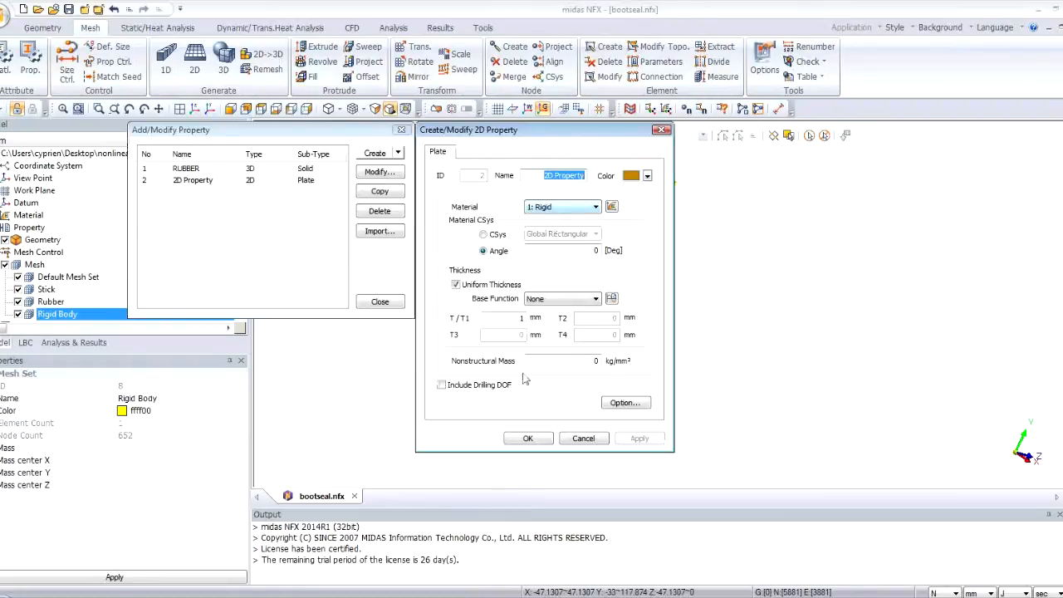
left_click(523, 439)
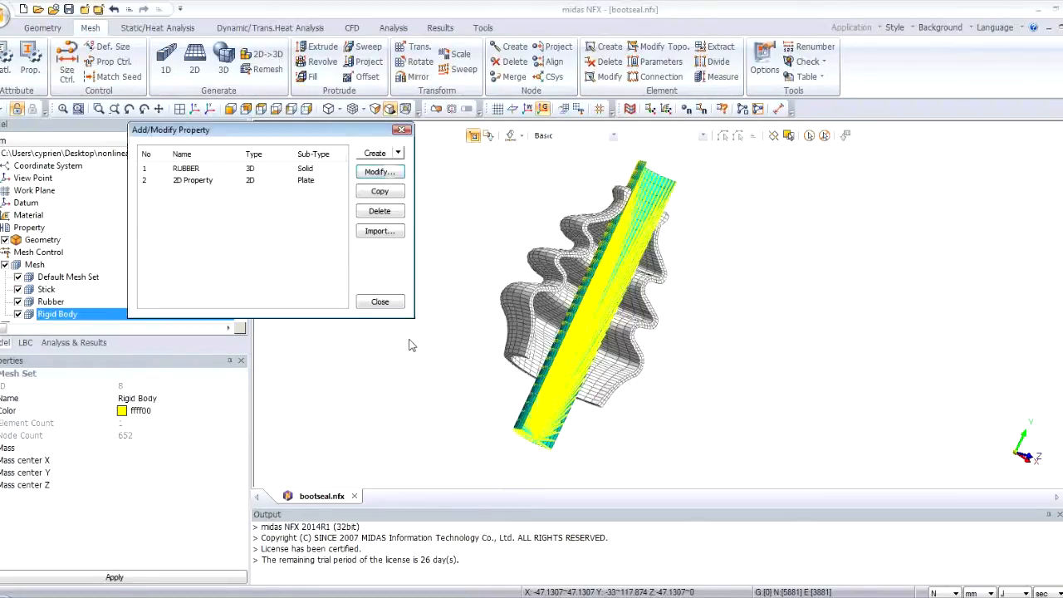
left_click(379, 303)
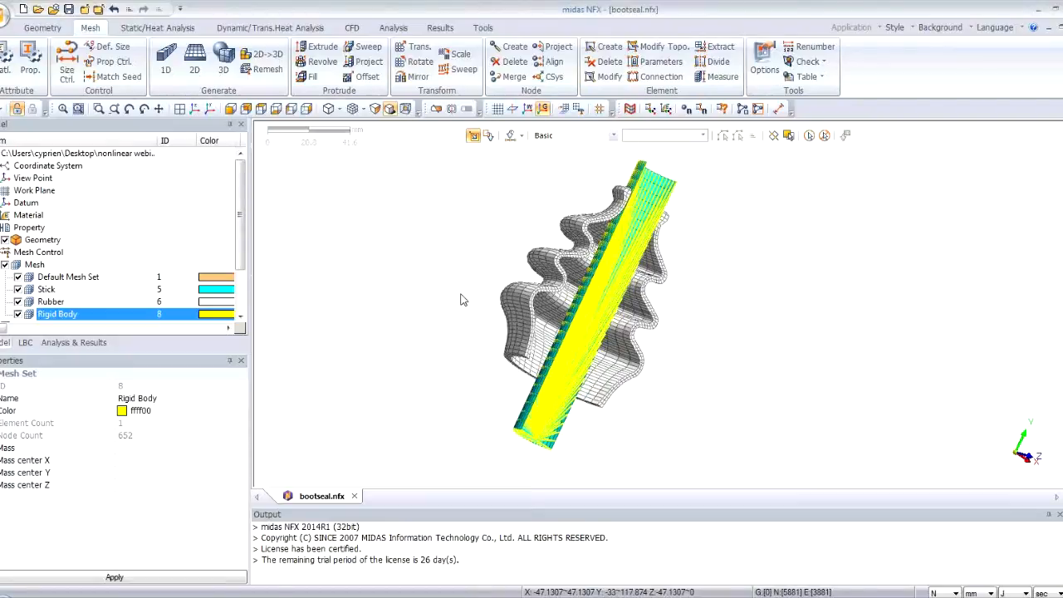
Step: Try to apply a fixed constraint to the nodes around the rigid body's centre at the rod's end
middle_click_drag(610, 311, 614, 281)
scroll(516, 296, "up", 5)
scroll(513, 305, "up", 4)
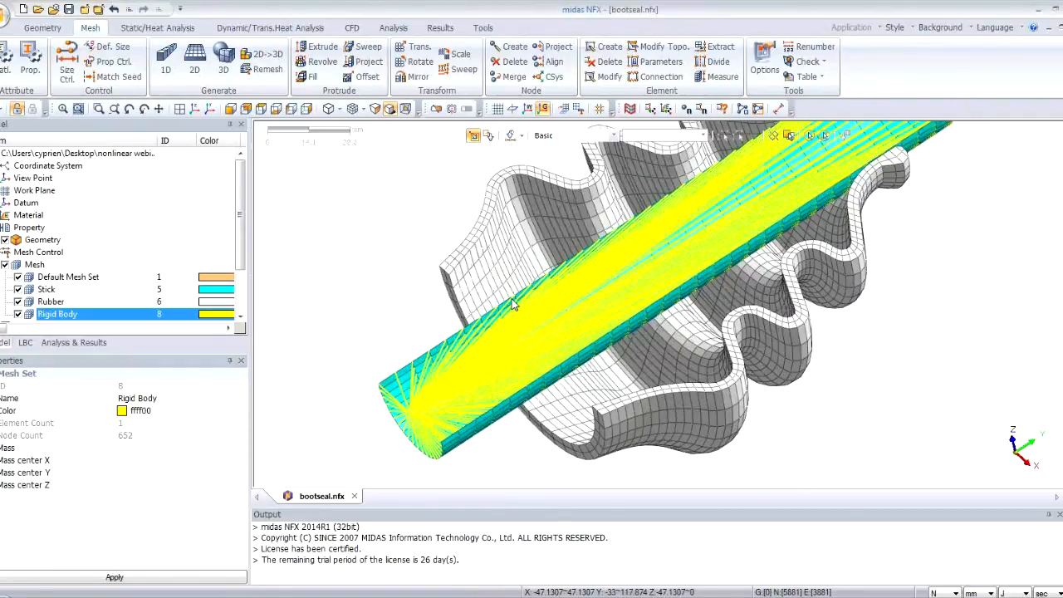
scroll(514, 305, "up", 5)
middle_click_drag(521, 327, 475, 283)
scroll(474, 283, "up", 3)
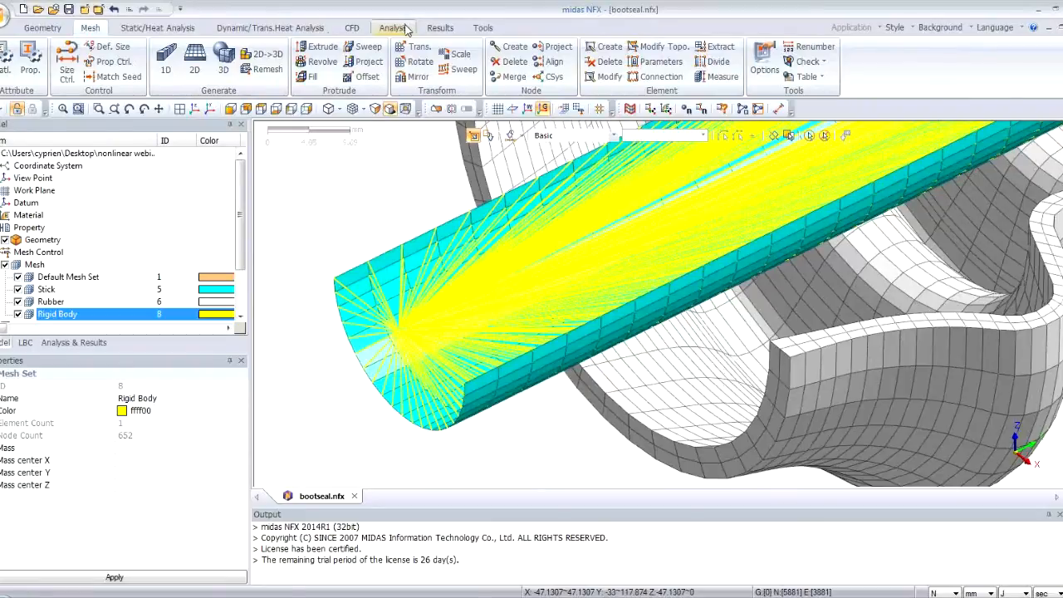
left_click(166, 28)
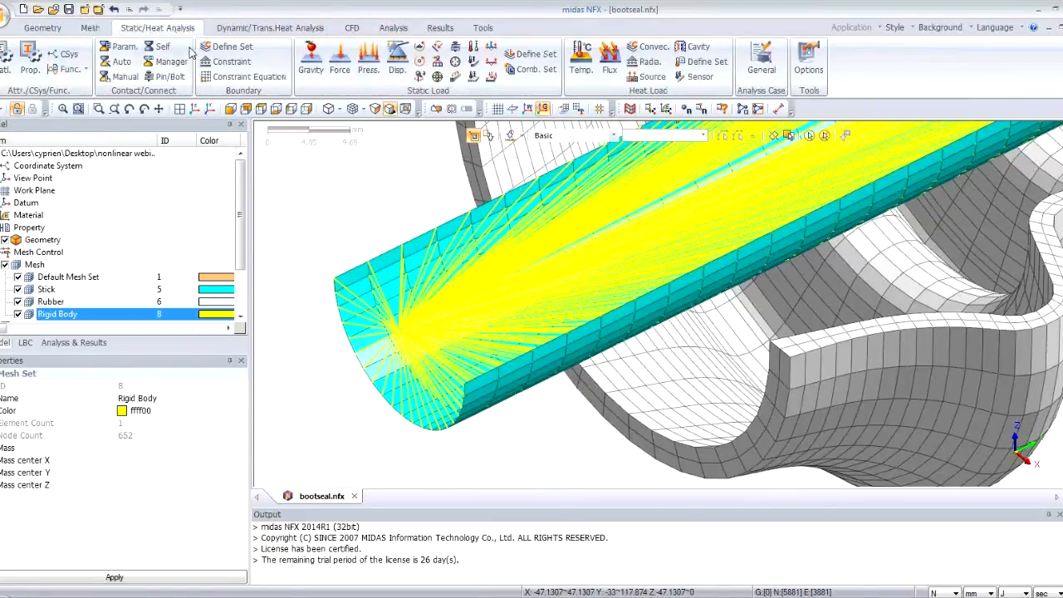
left_click(232, 62)
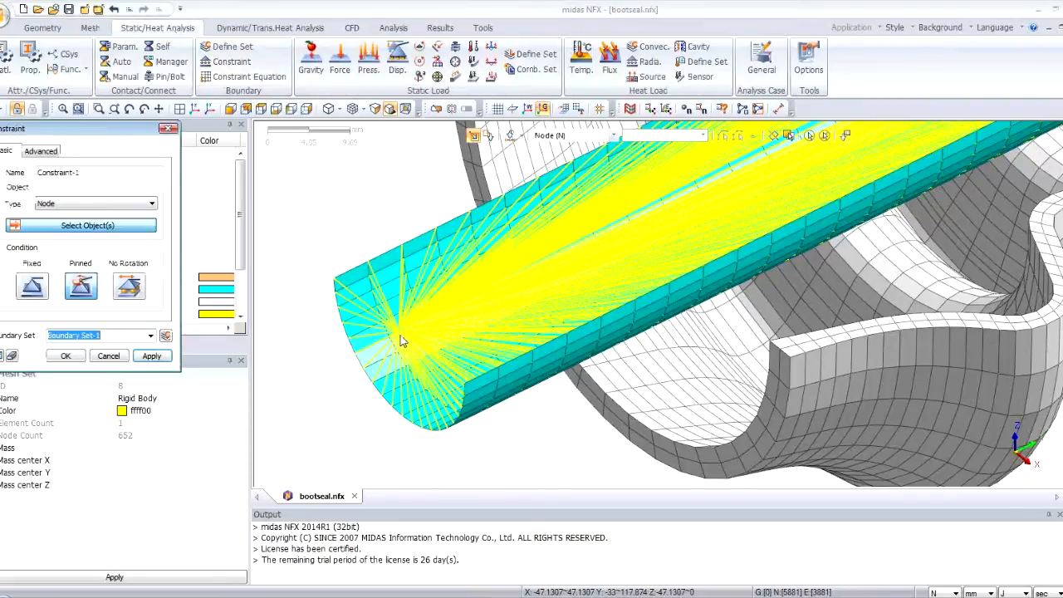
left_click_drag(379, 318, 425, 358)
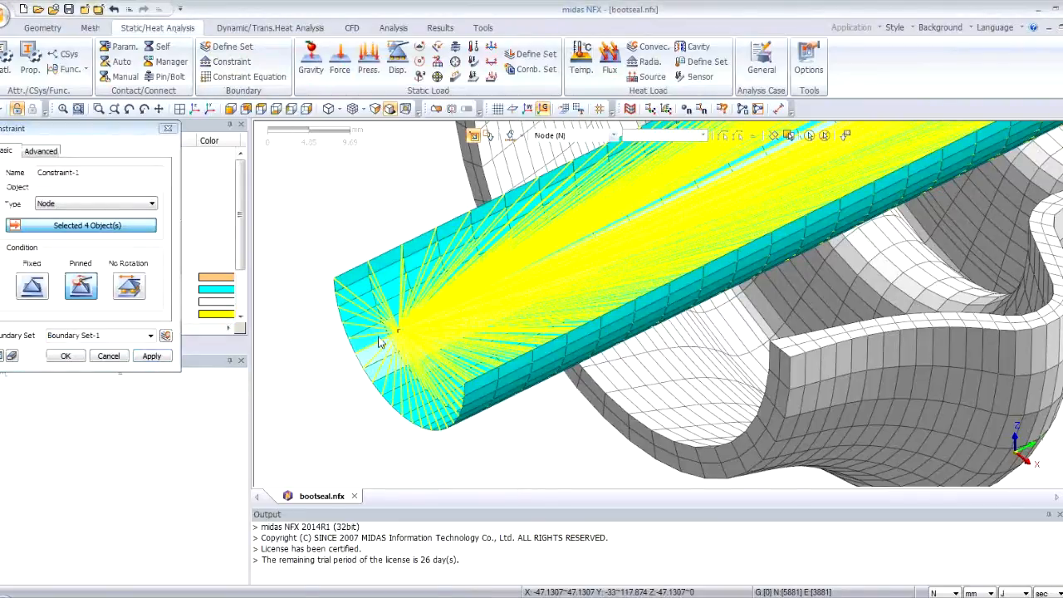
left_click(33, 286)
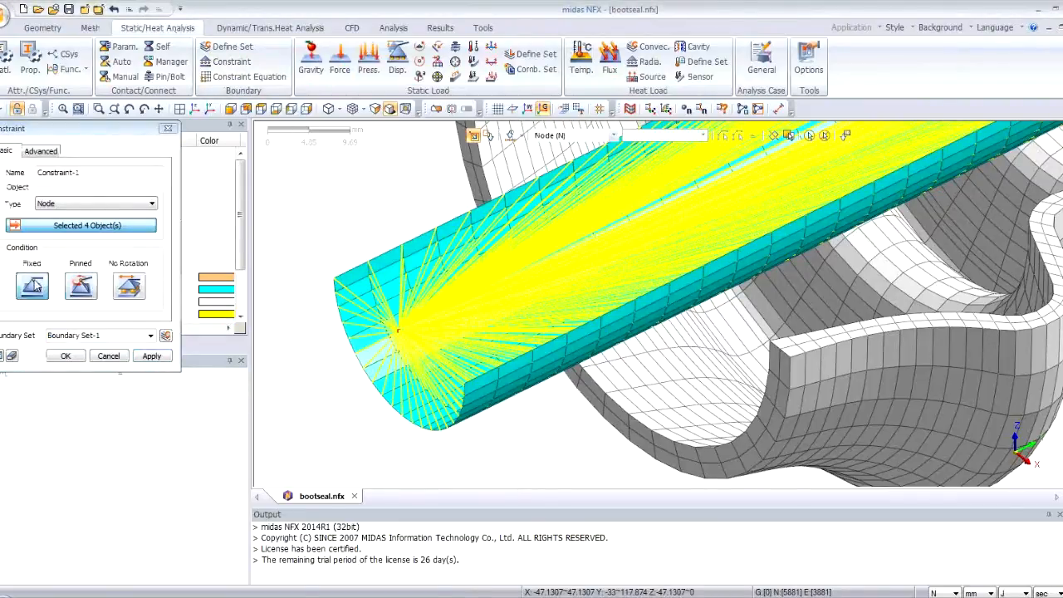
left_click(66, 356)
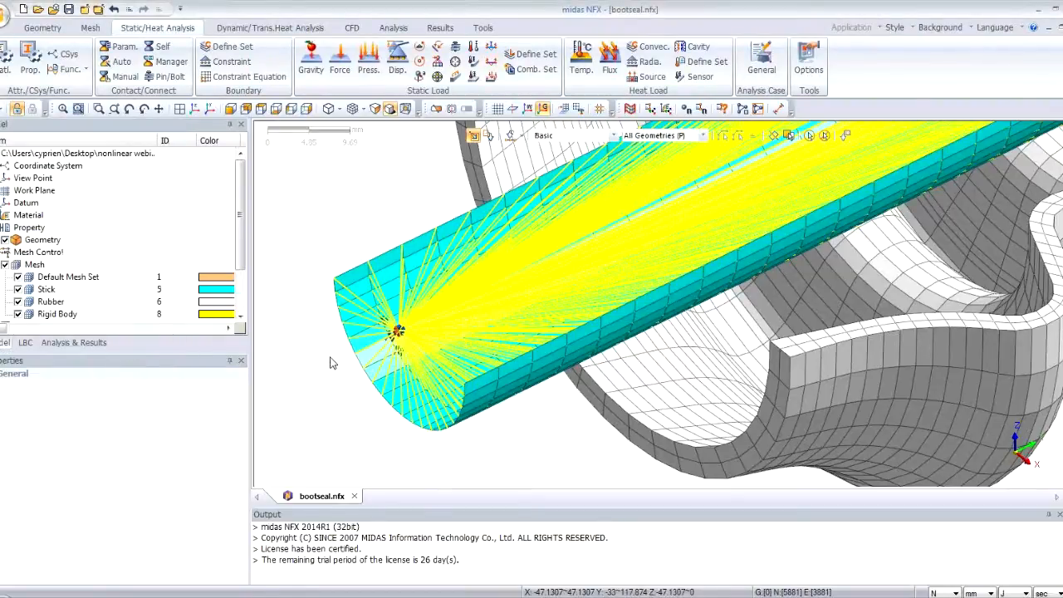
Step: Undo the fixed constraint just added at the rod's end
middle_click_drag(415, 280, 362, 290)
scroll(388, 324, "up", 1)
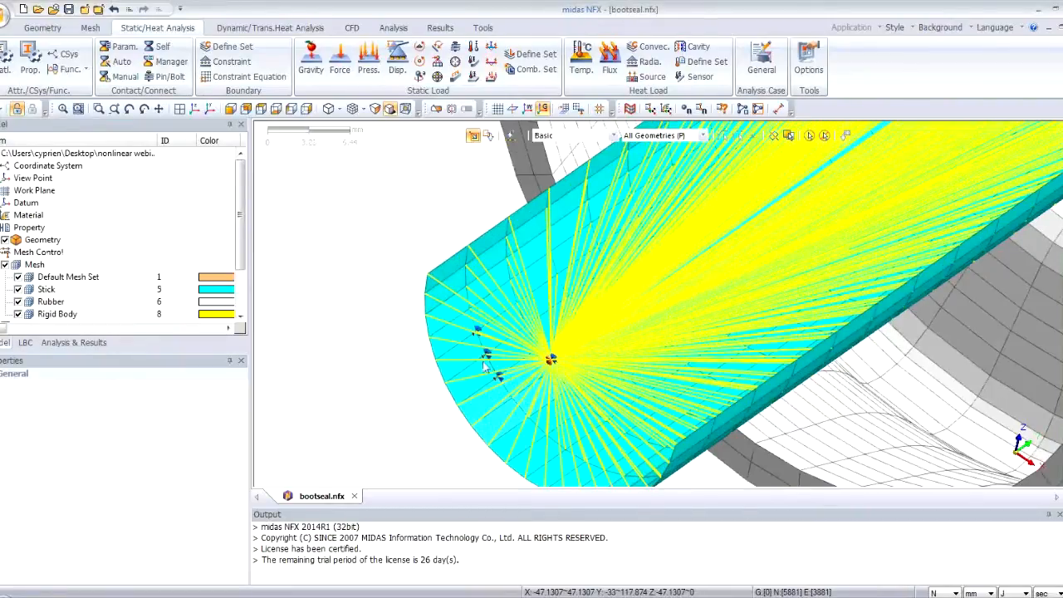
left_click(113, 8)
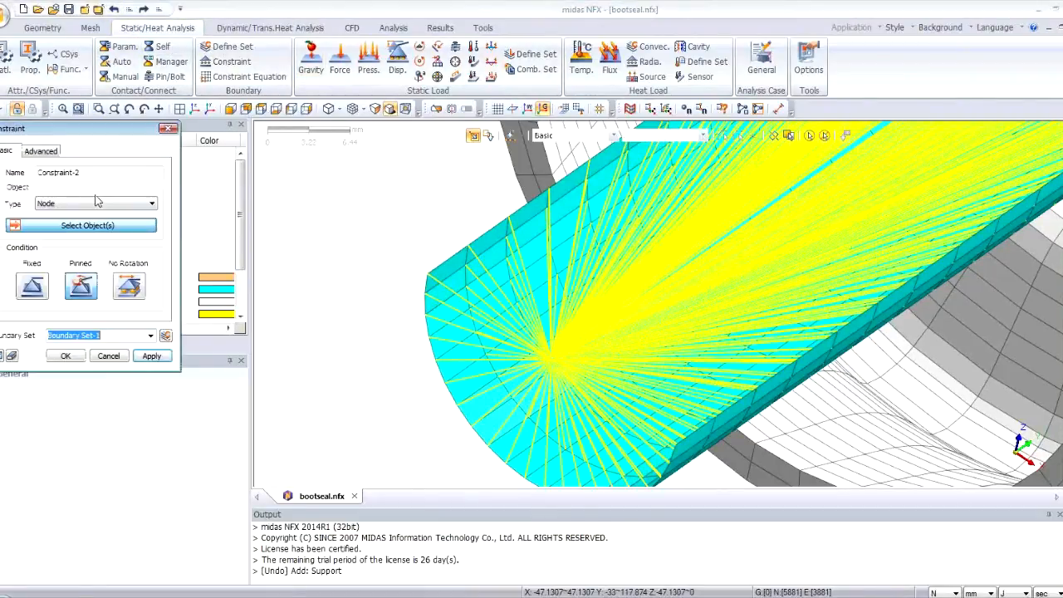
Step: Apply a fixed constraint in Boundary Set-1 to only the rigid body's single central node at the rod's end
left_click(553, 363)
left_click(32, 285)
left_click(67, 356)
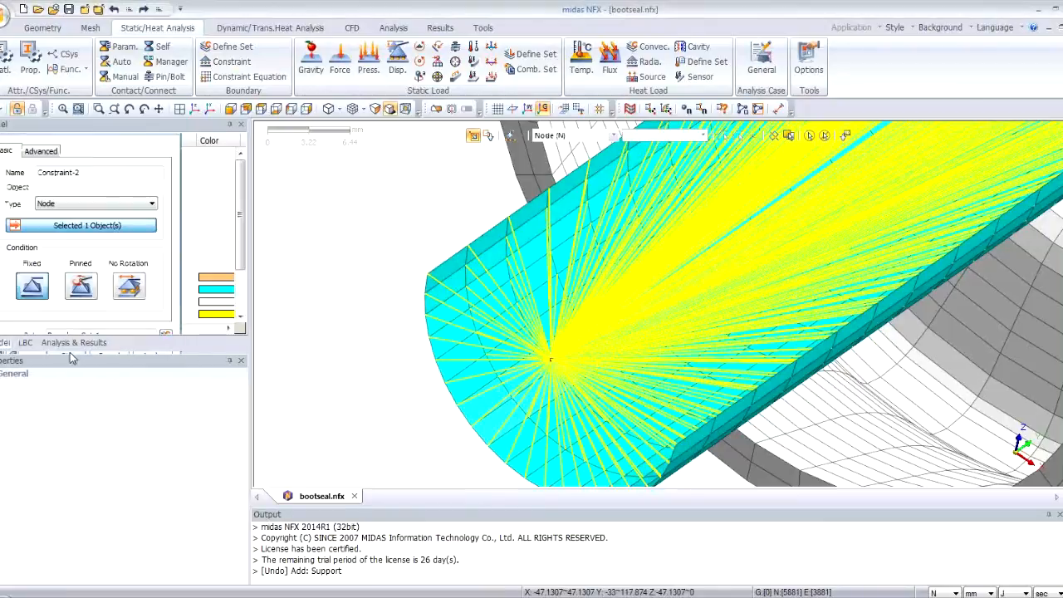
Step: Hide the Stick and Rigid Body mesh sets so that only the rubber boot mesh is displayed
scroll(421, 334, "down", 5)
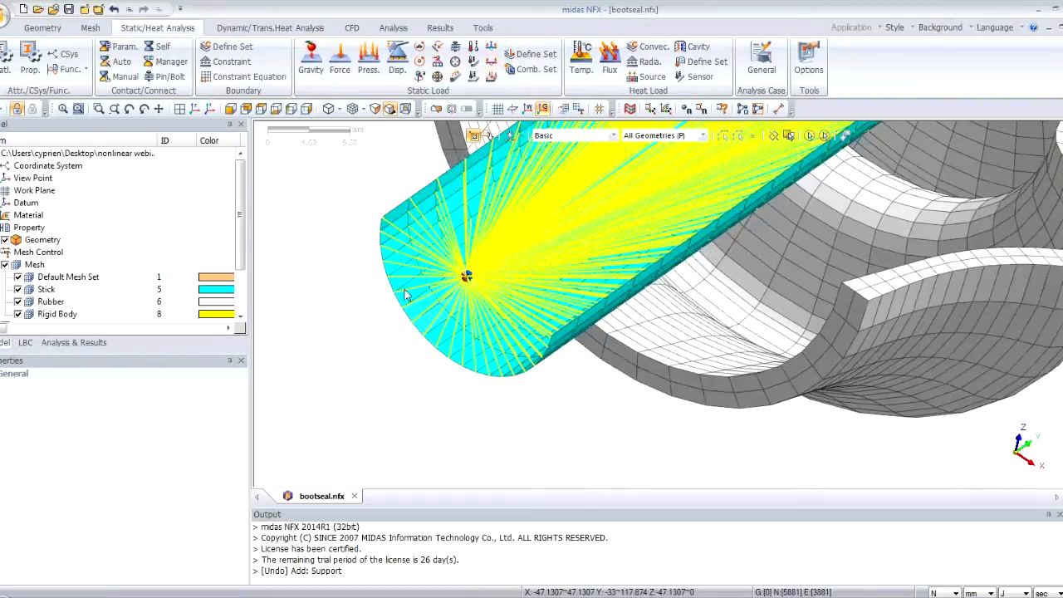
middle_click_drag(372, 289, 355, 323)
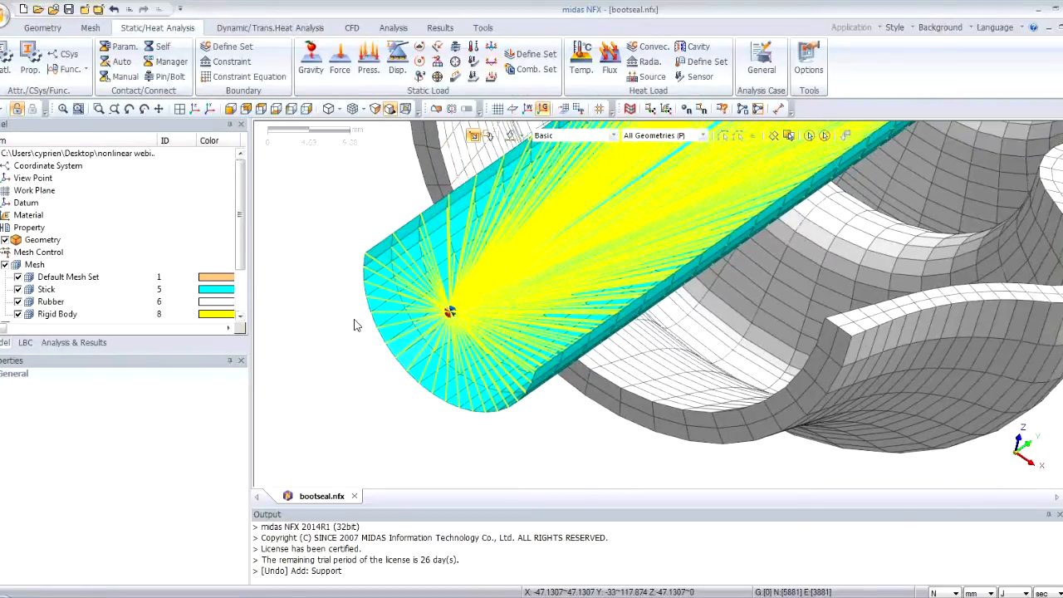
scroll(357, 321, "down", 5)
left_click(18, 290)
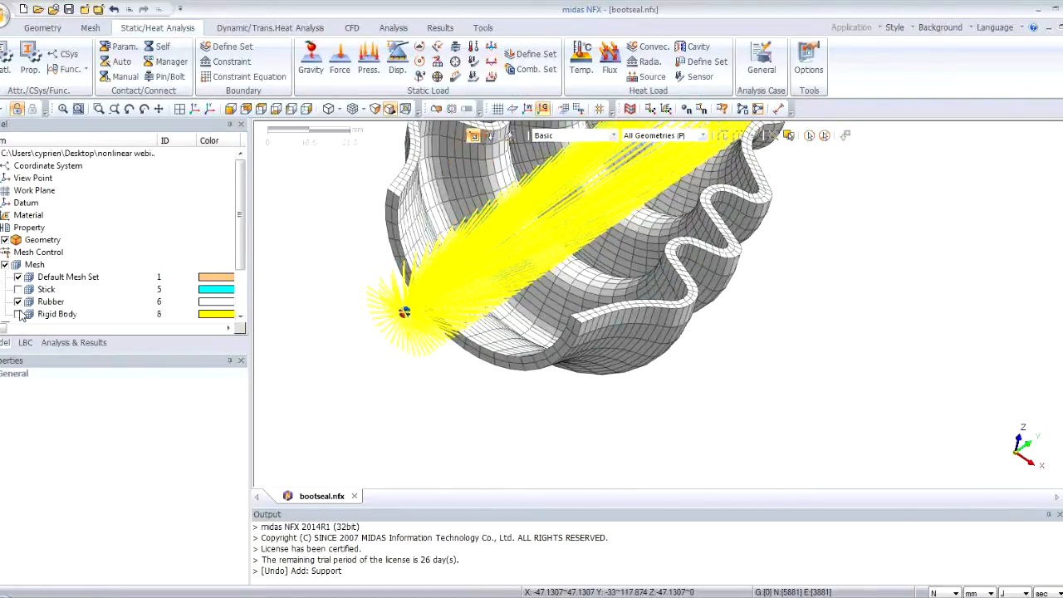
left_click(19, 314)
Step: Apply a pinned constraint in Boundary Set-1 to all nodes along the bottom edge of the rubber boot
middle_click_drag(446, 279, 499, 358)
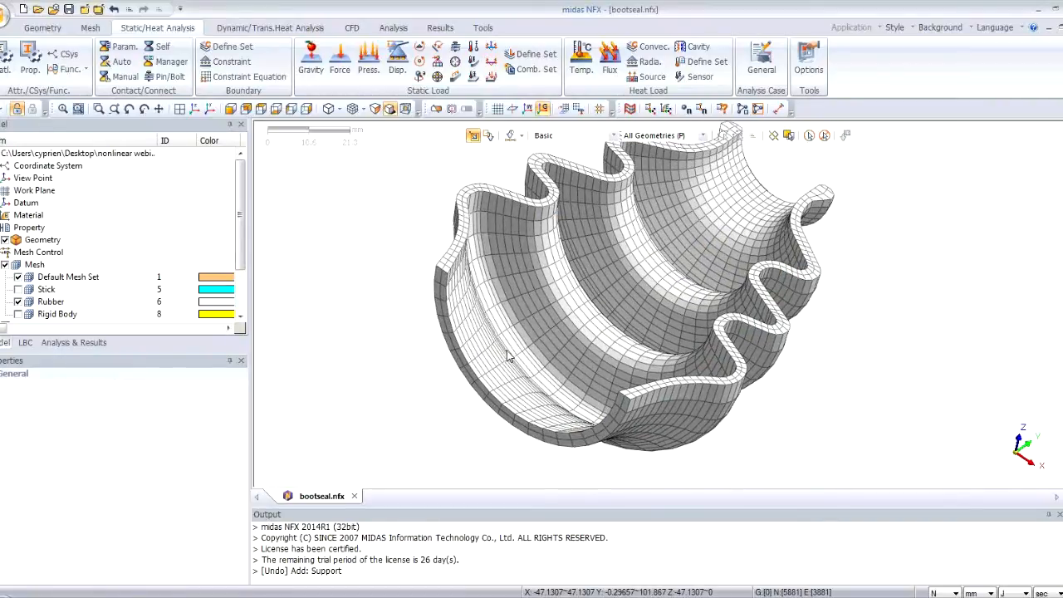
left_click(233, 109)
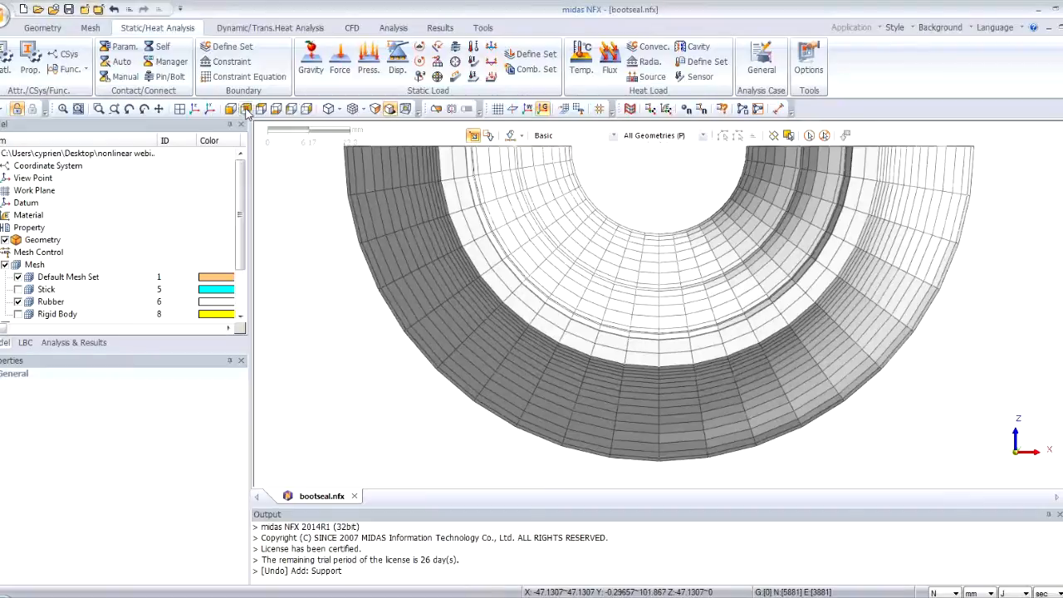
left_click(261, 109)
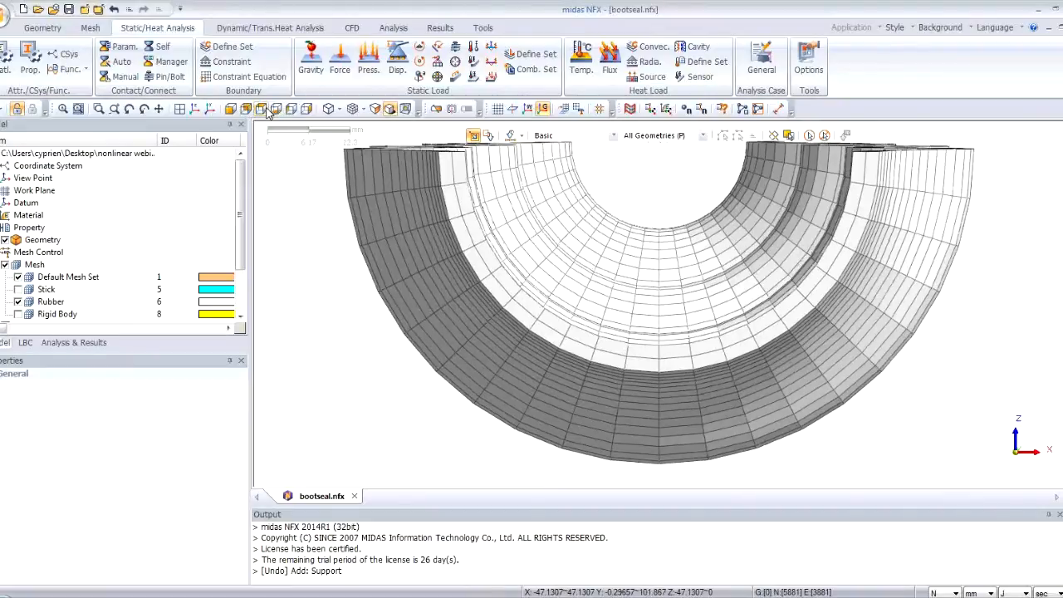
scroll(540, 295, "down", 2)
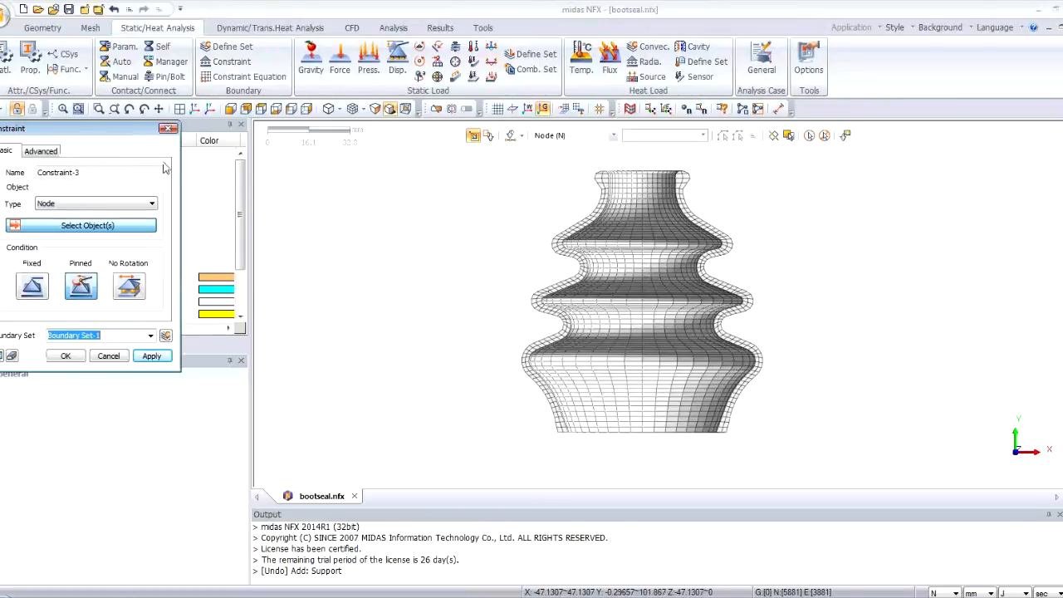
left_click_drag(537, 442, 748, 433)
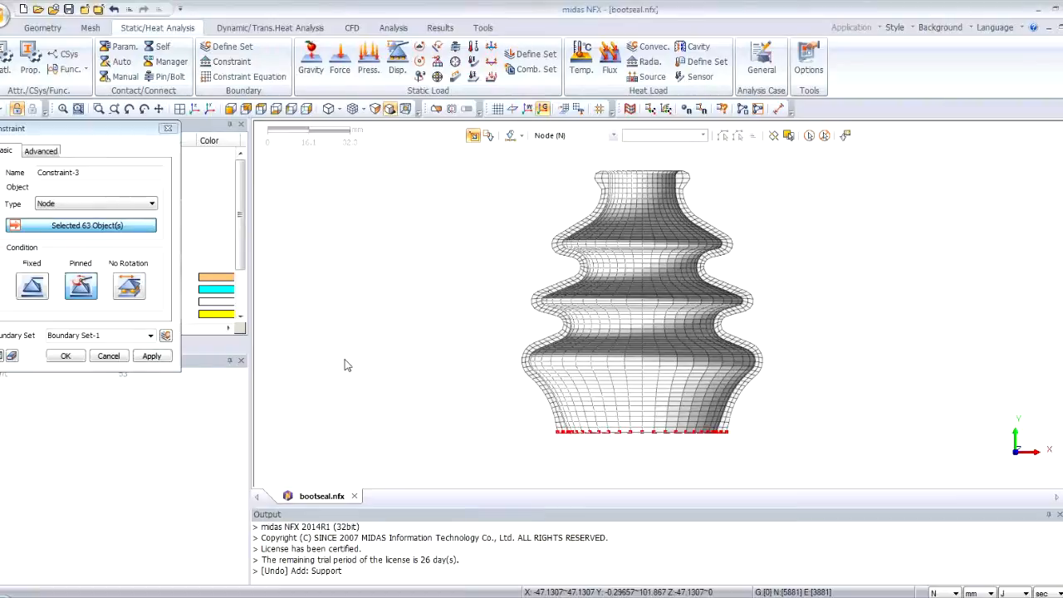
left_click(88, 284)
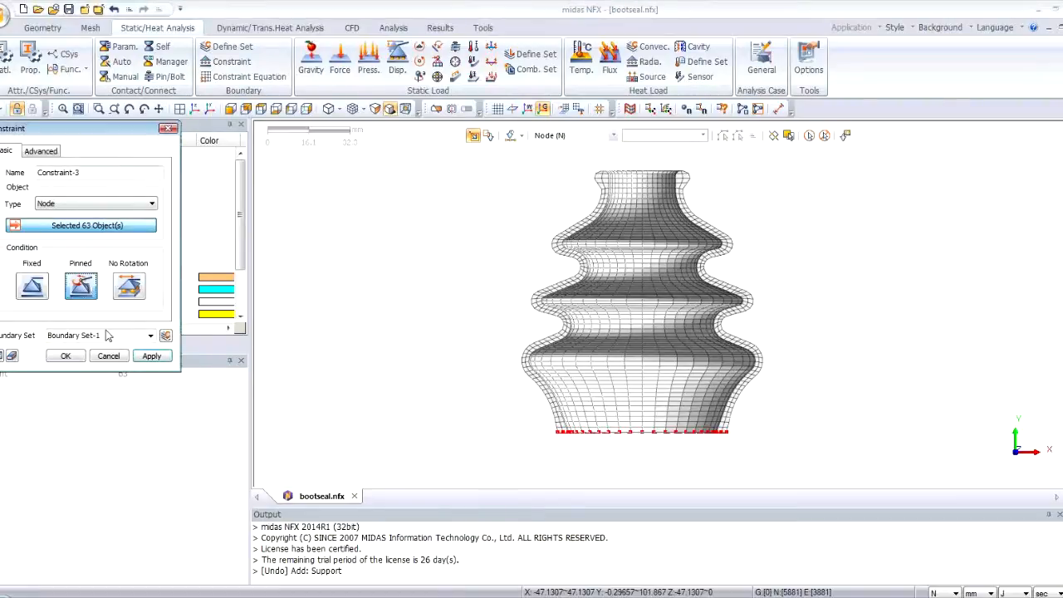
left_click(151, 355)
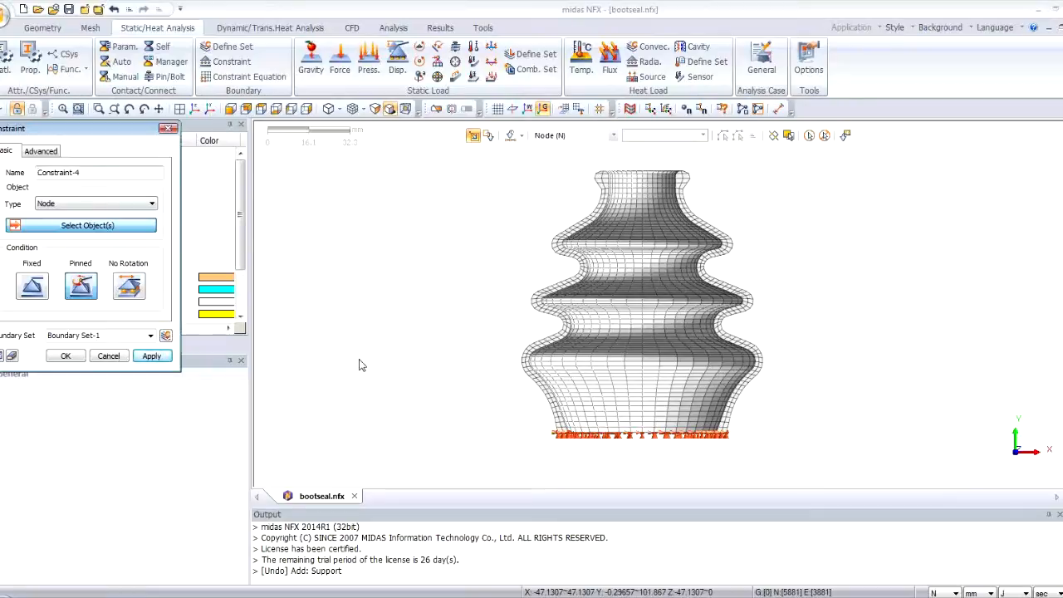
Step: Constrain all nodes on the rubber boot's cut face with XY-plane symmetry in a boundary set named Symmetry
left_click(231, 109)
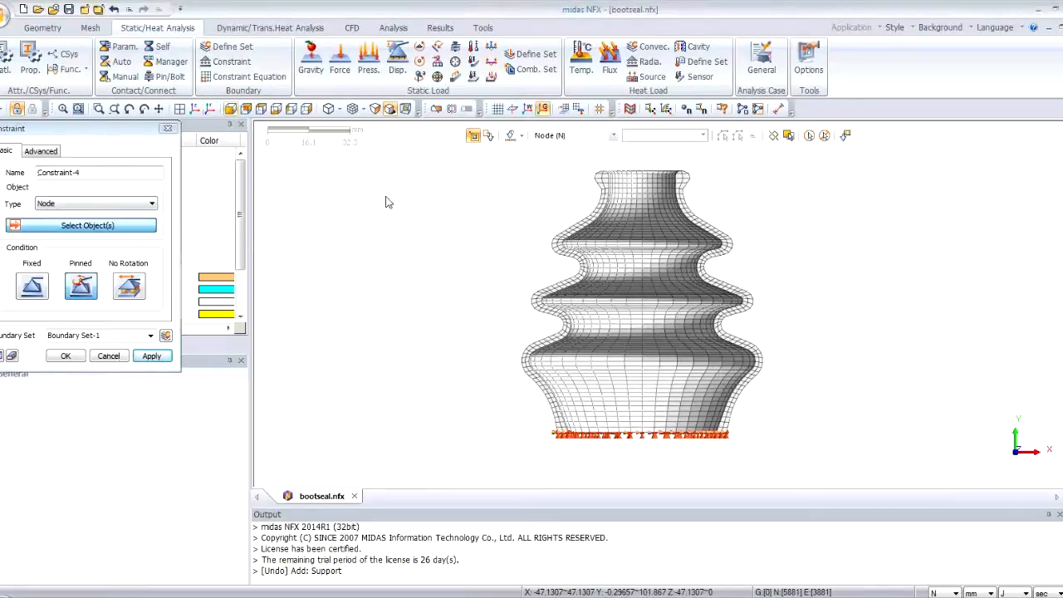
middle_click_drag(535, 224, 500, 271)
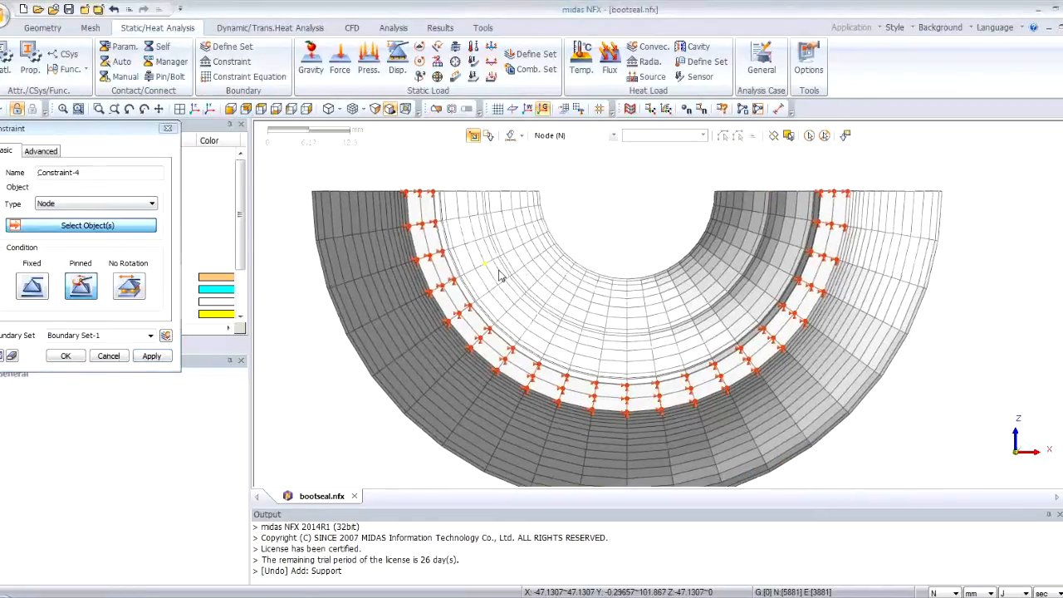
scroll(500, 271, "down", 3)
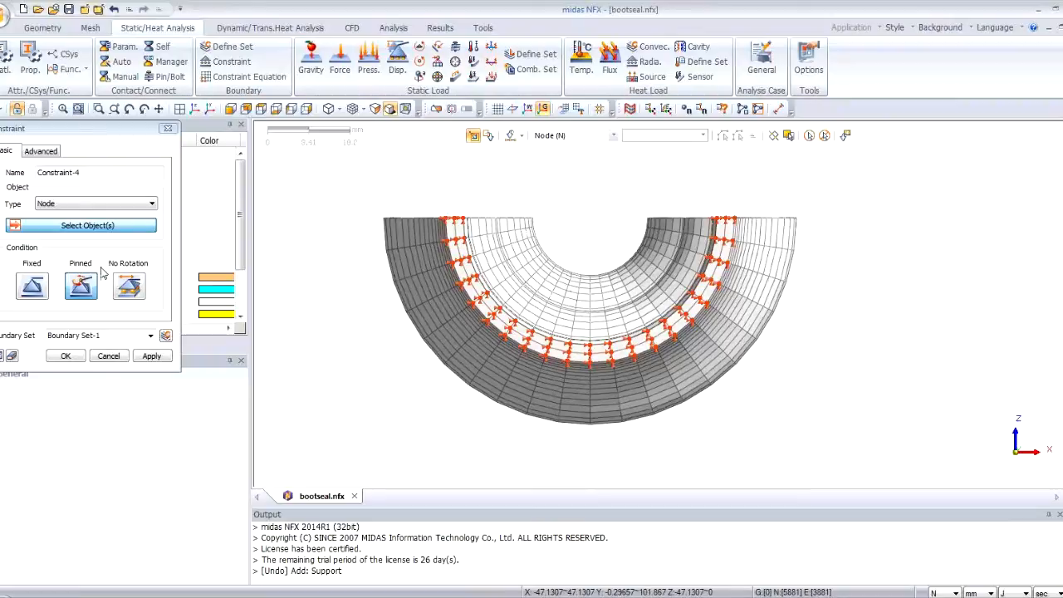
left_click(41, 151)
left_click(106, 262)
left_click_drag(355, 199, 808, 225)
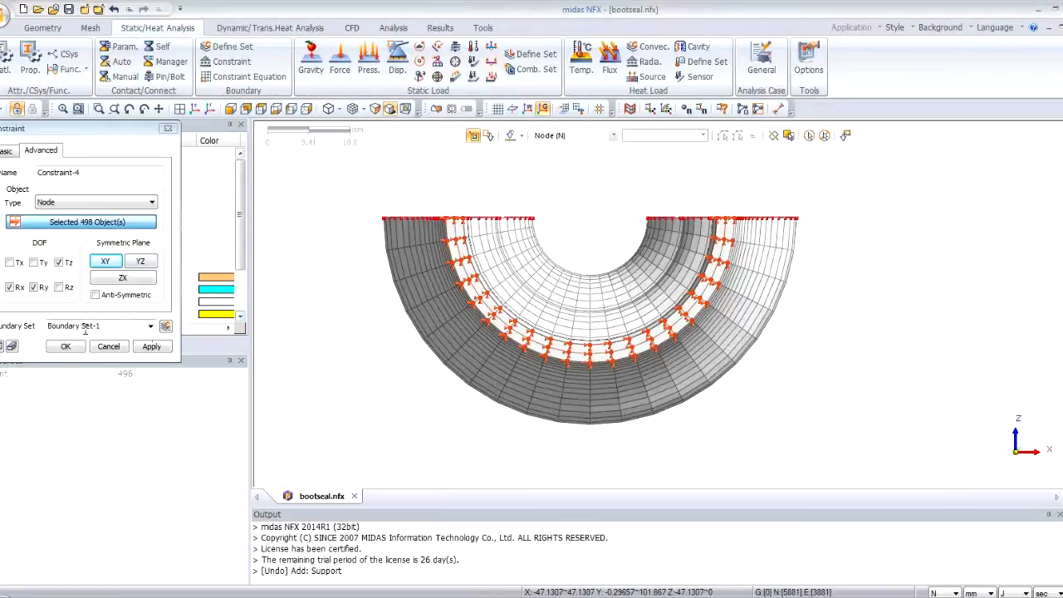
left_click_drag(107, 325, 32, 314)
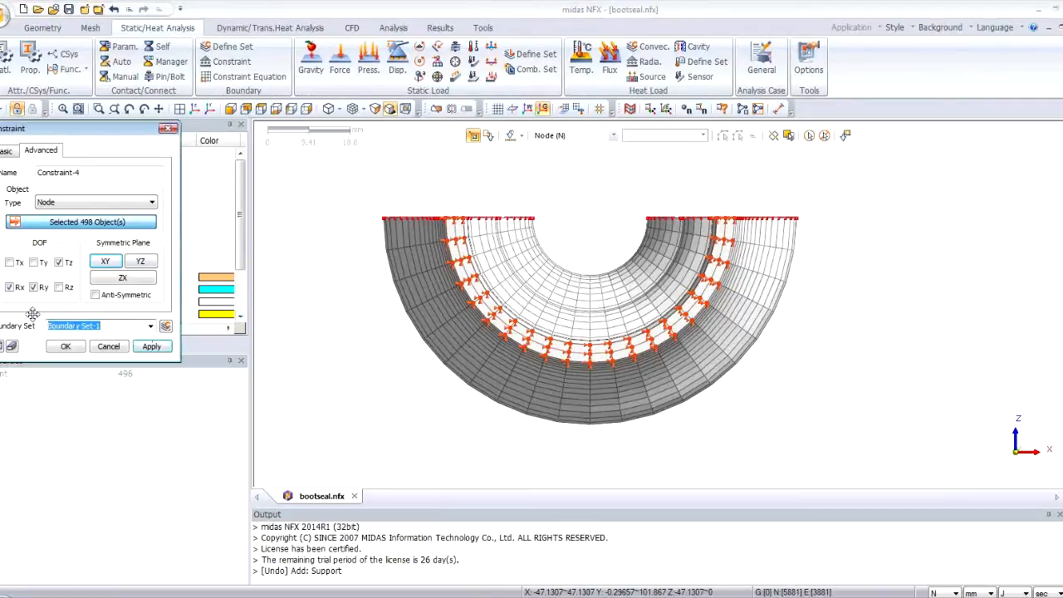
type("Symmetry")
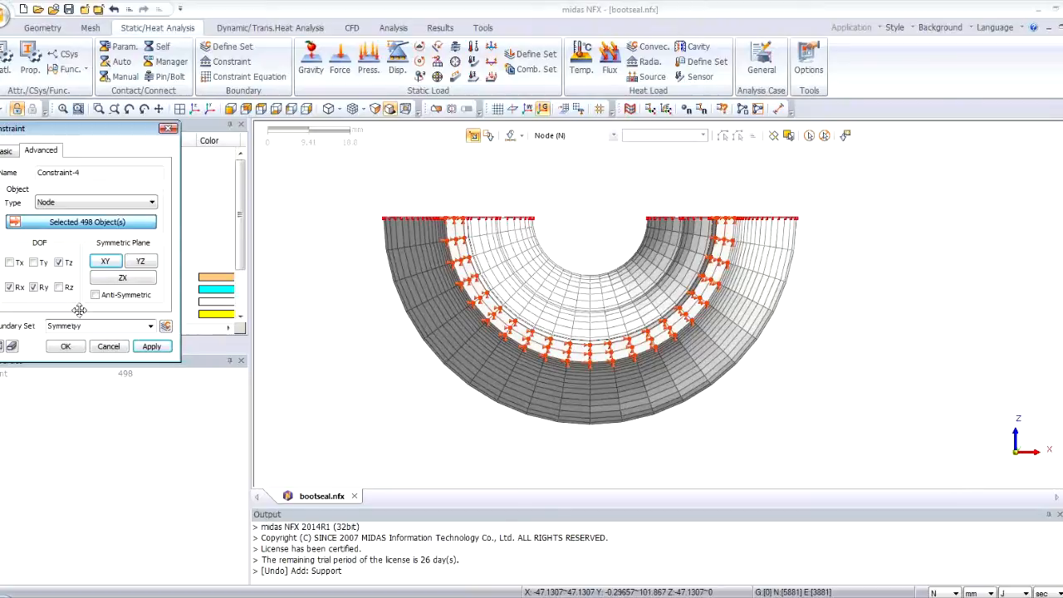
left_click(66, 345)
Step: Inspect the boot's symmetry and pinned constraints, and display the Stick and Rigid Body mesh sets again
middle_click_drag(590, 253, 620, 293)
scroll(606, 275, "down", 3)
scroll(618, 289, "up", 3)
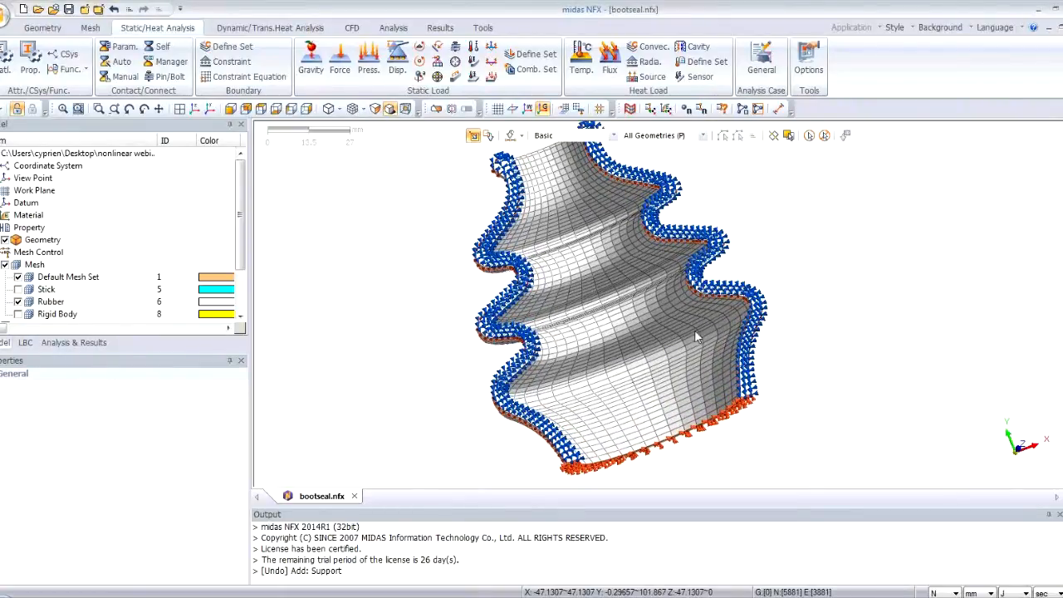
middle_click_drag(672, 309, 538, 309)
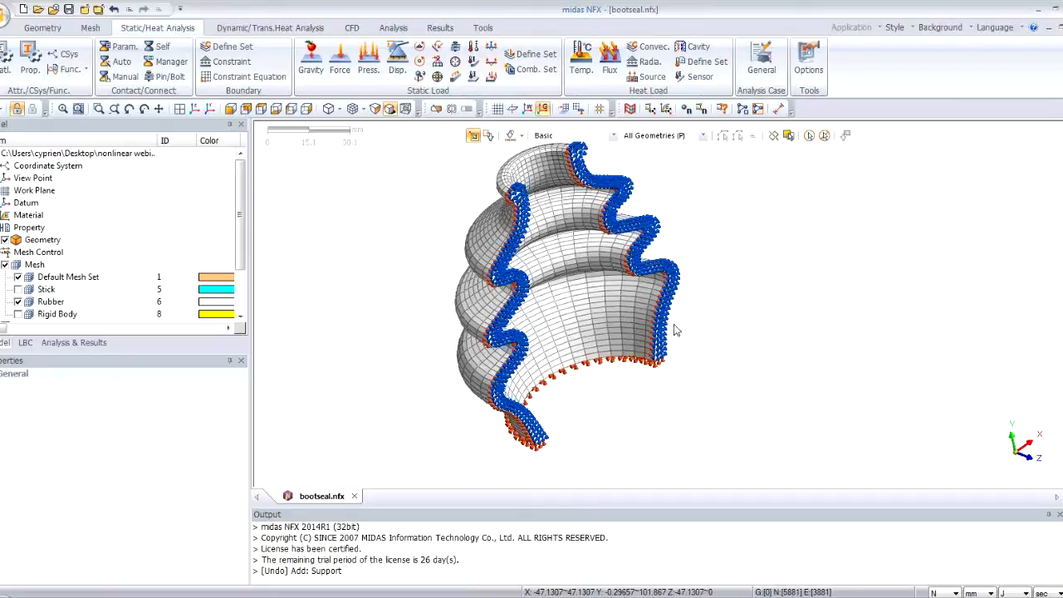
middle_click_drag(695, 373, 681, 382)
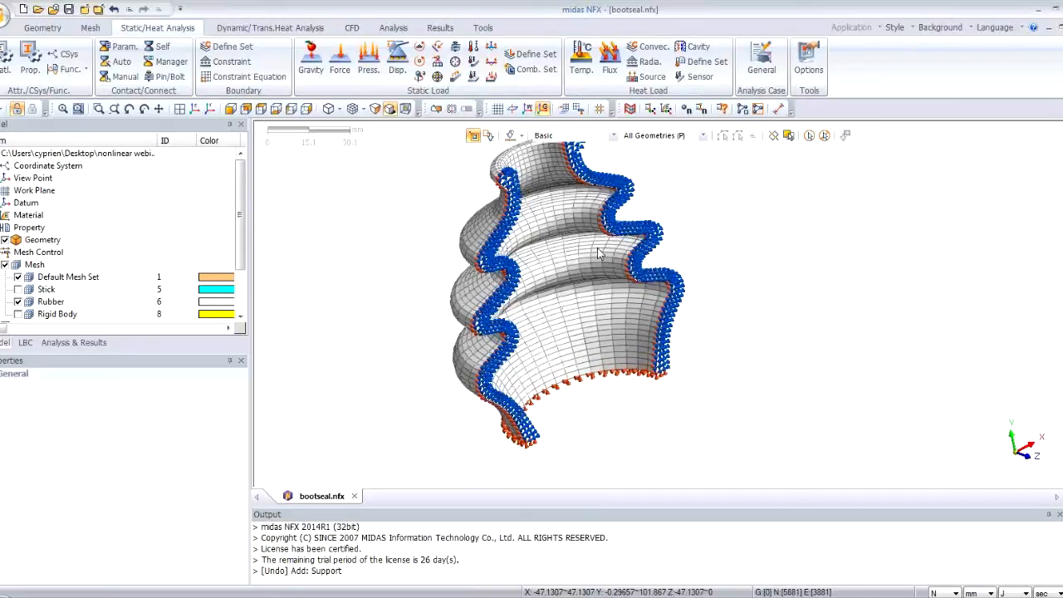
middle_click_drag(720, 304, 710, 315)
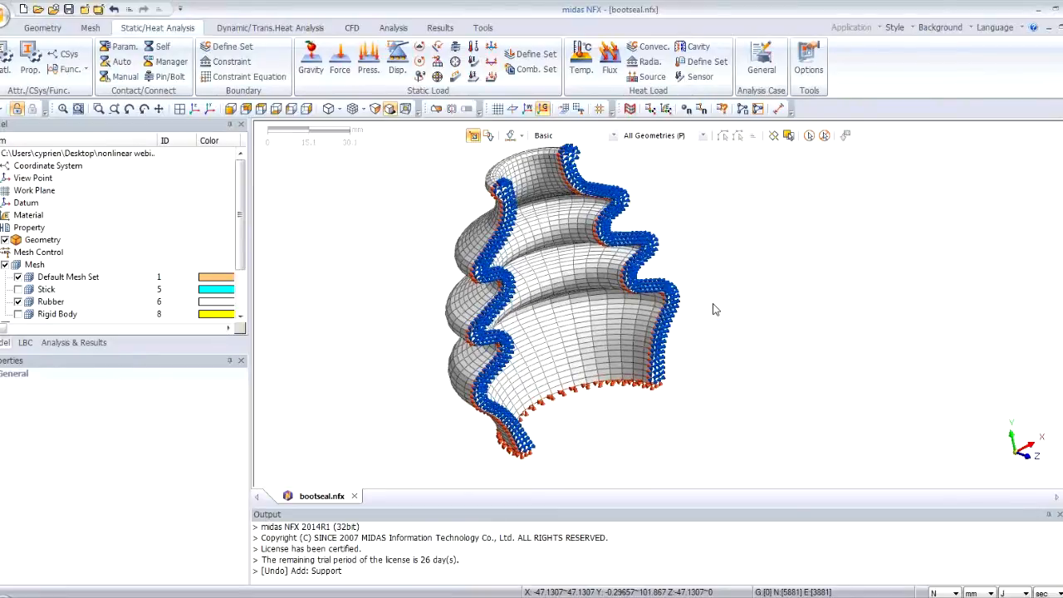
left_click(18, 290)
left_click(19, 315)
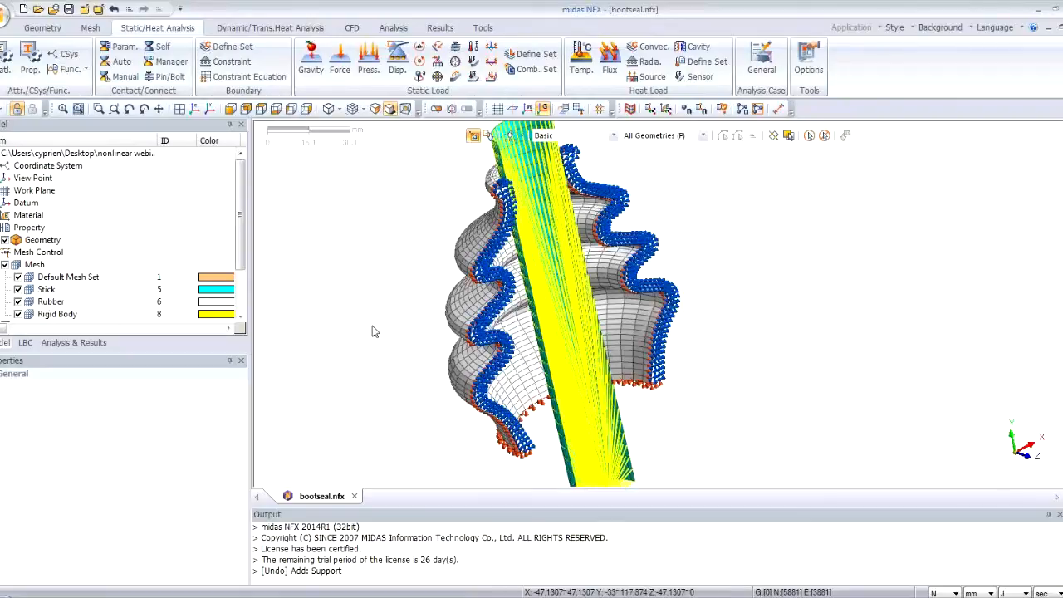
Step: Prescribe an Rz rotation of 0.42 on the rigid body's centre node at the rod's lower end, in a load set named Rotation
middle_click_drag(373, 325, 607, 446)
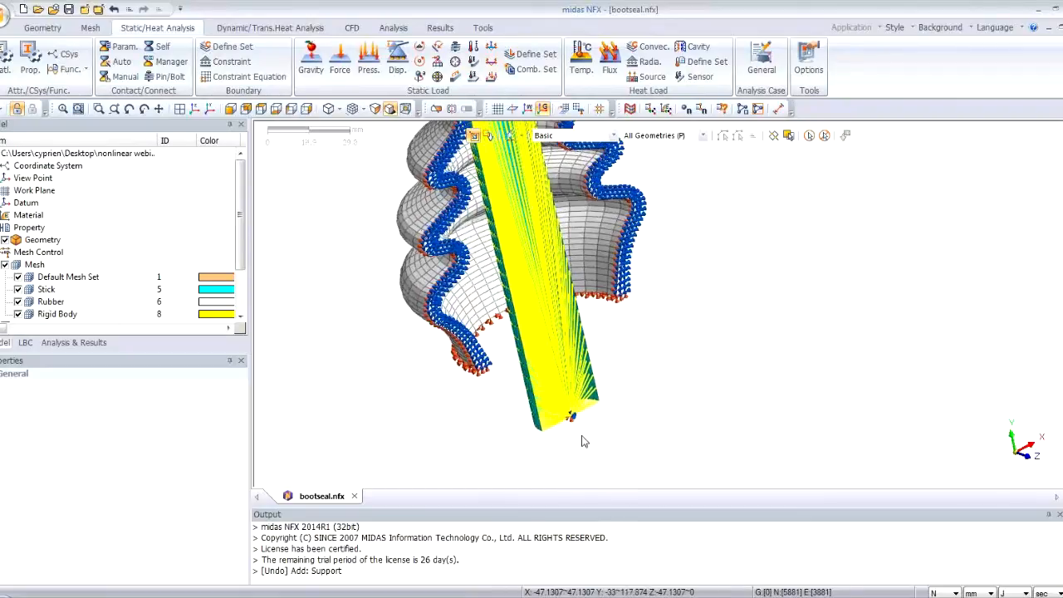
scroll(582, 441, "up", 2)
scroll(582, 441, "up", 2)
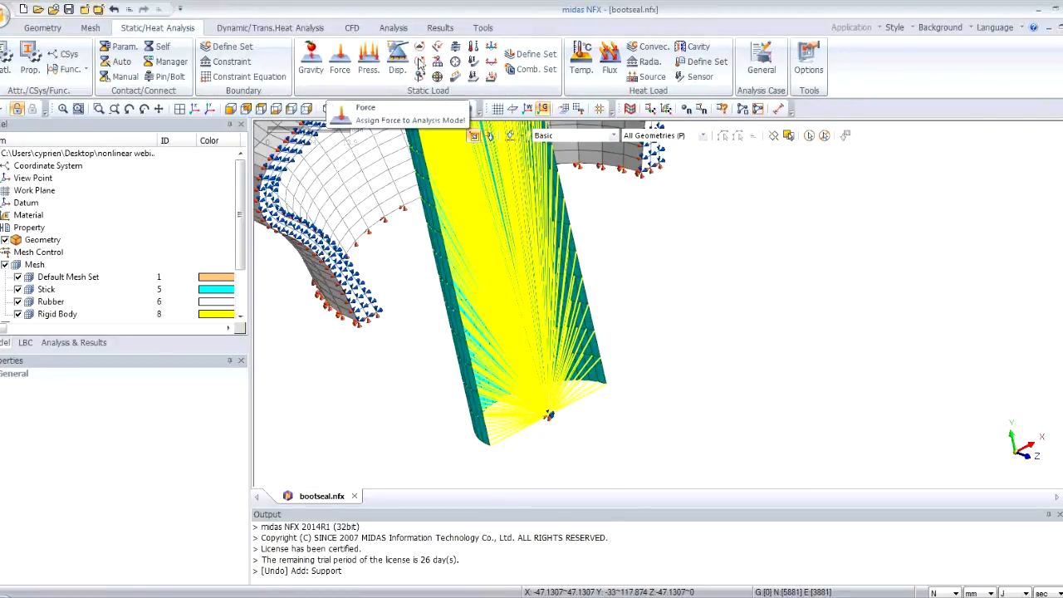
left_click(397, 64)
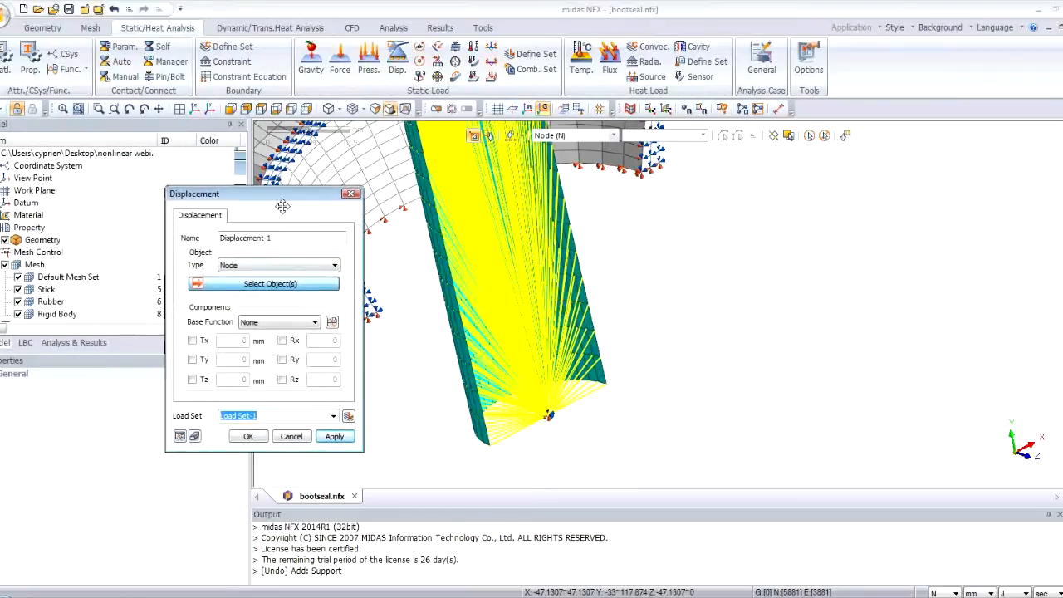
left_click(549, 418)
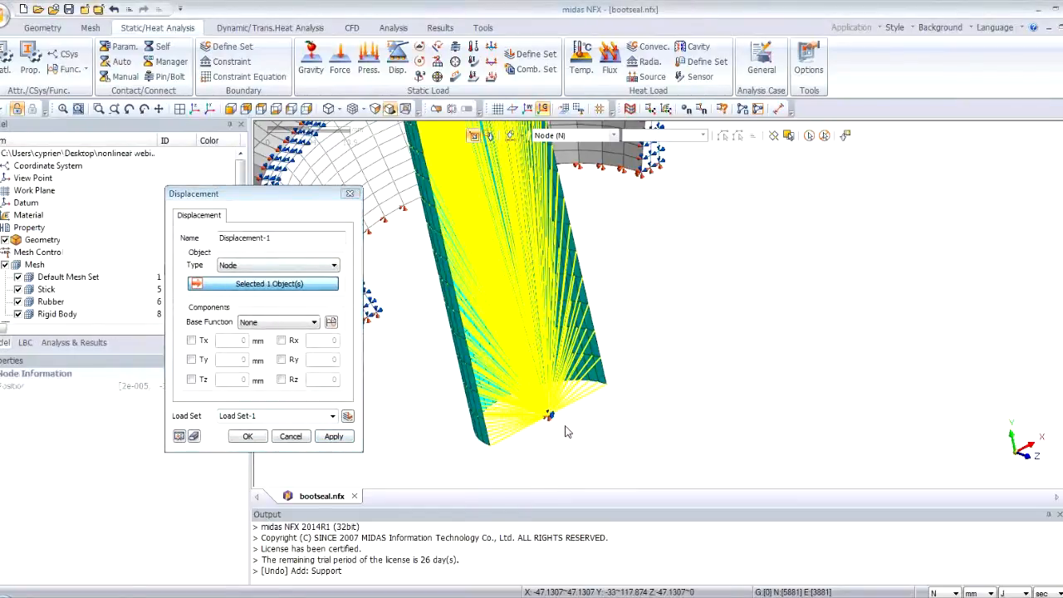
left_click(282, 380)
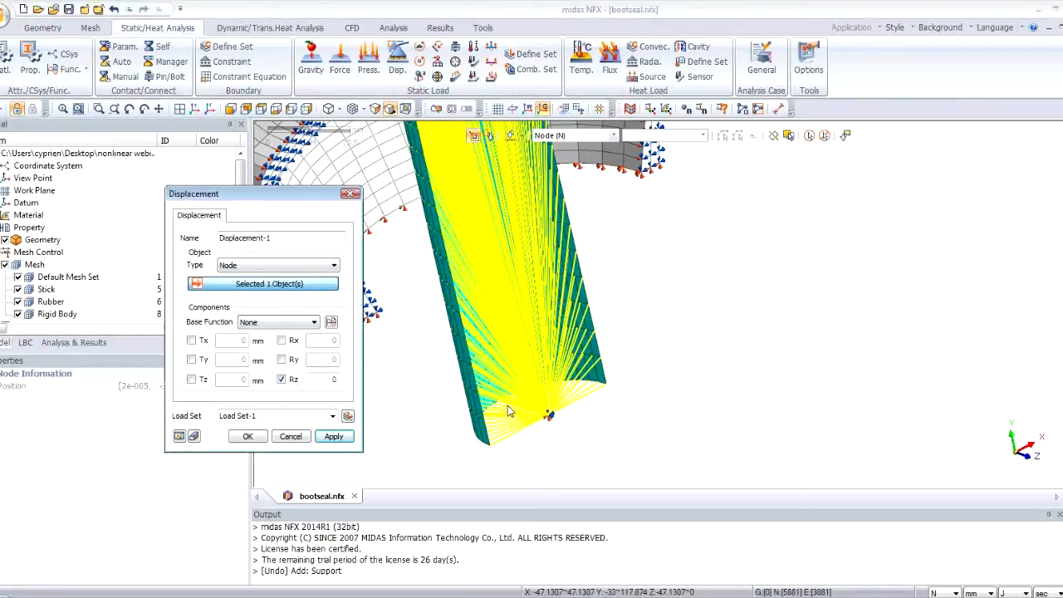
double_click(333, 380)
left_click(270, 417)
type("Ro")
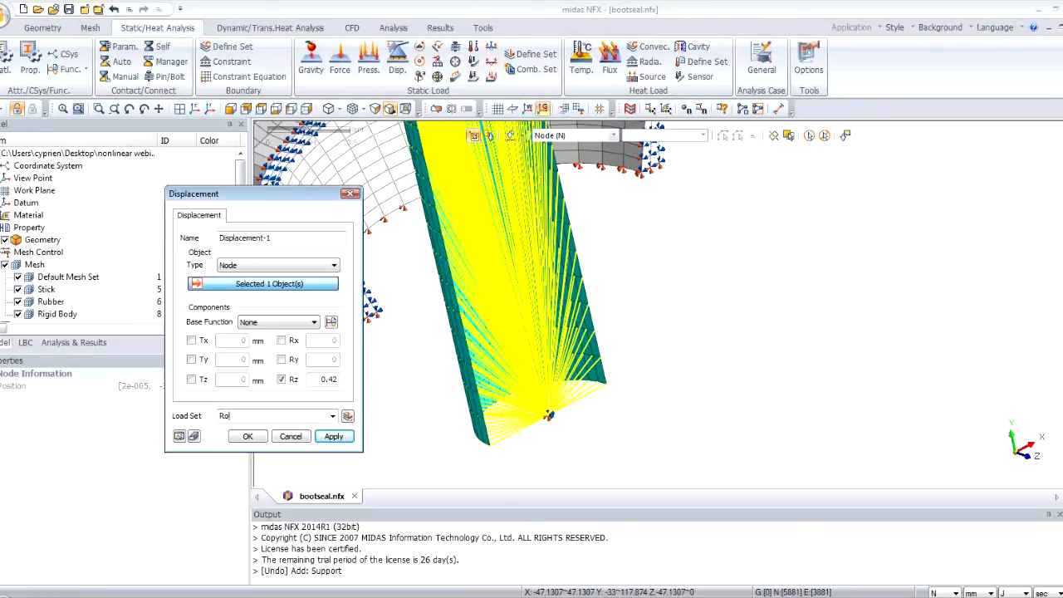
type("tation")
left_click(248, 436)
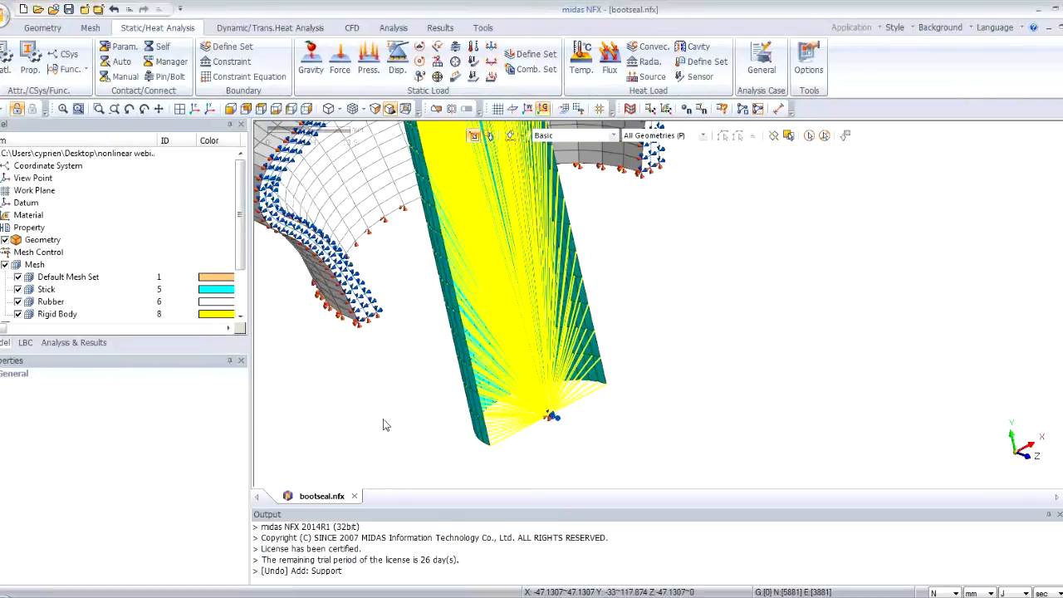
Step: Hide the load and constraint symbols and the Rigid Body mesh set, leaving the rod and boot meshes displayed
middle_click_drag(396, 319, 412, 275)
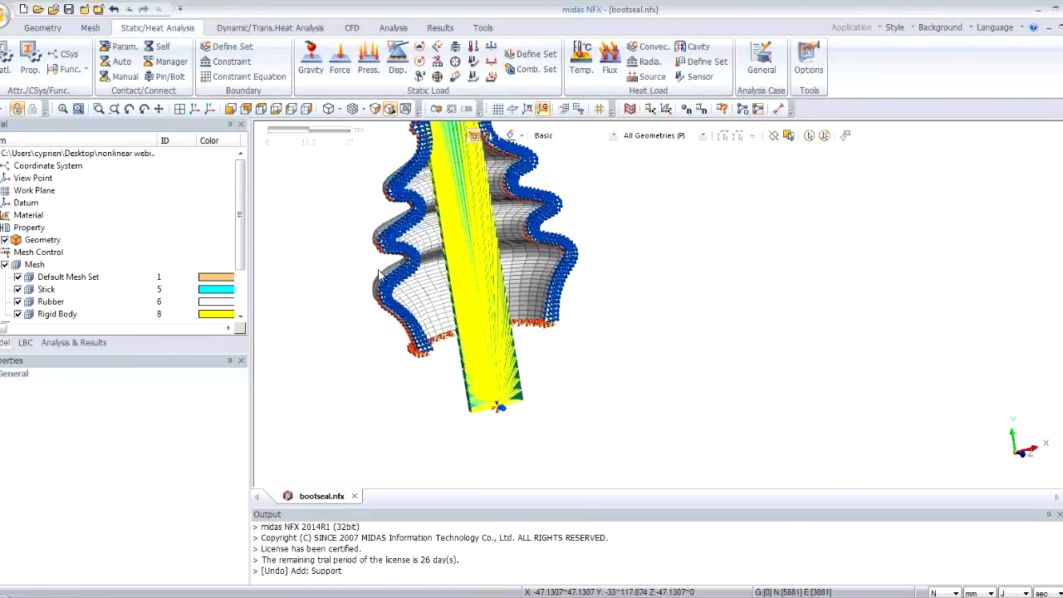
middle_click_drag(404, 289, 371, 265)
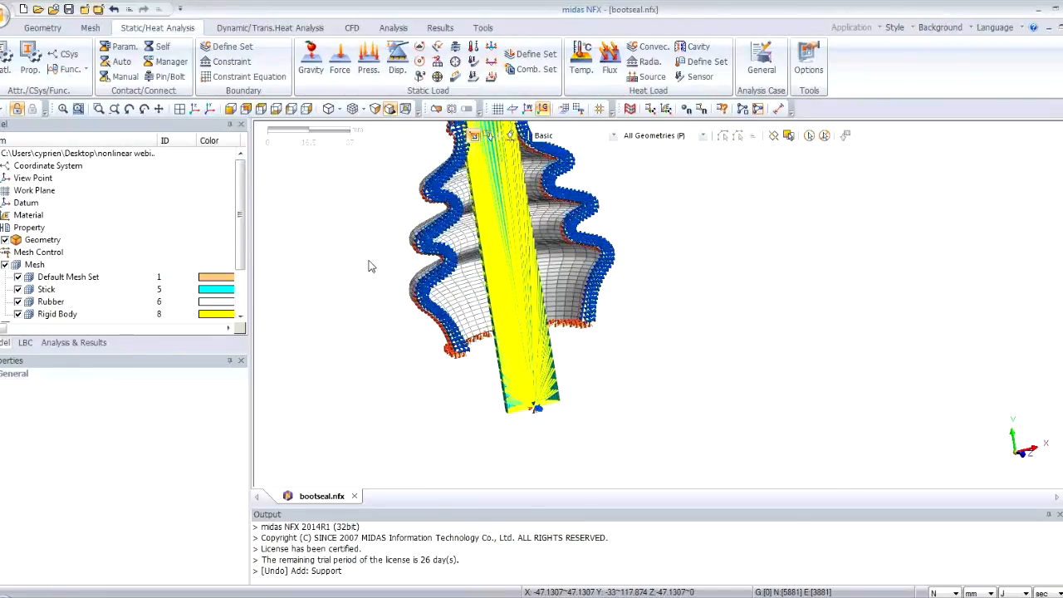
right_click(370, 266)
left_click(391, 427)
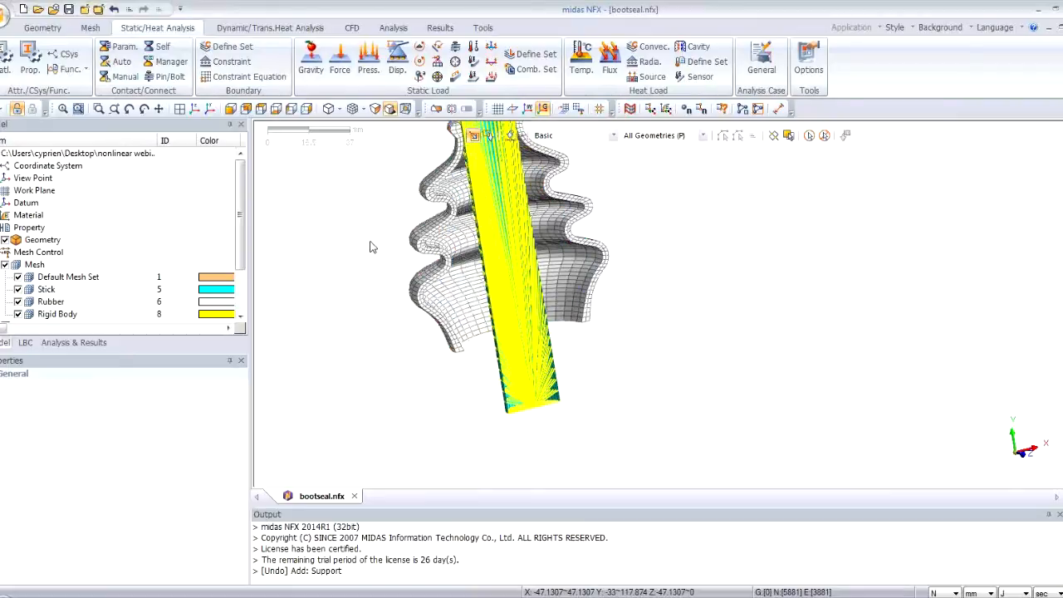
middle_click_drag(372, 247, 392, 290)
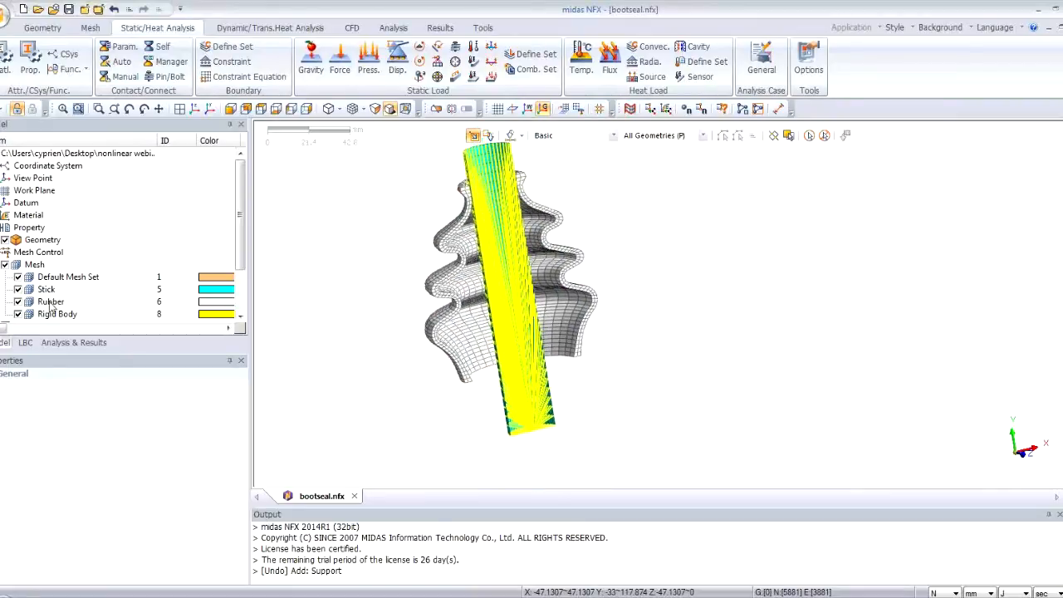
left_click(19, 314)
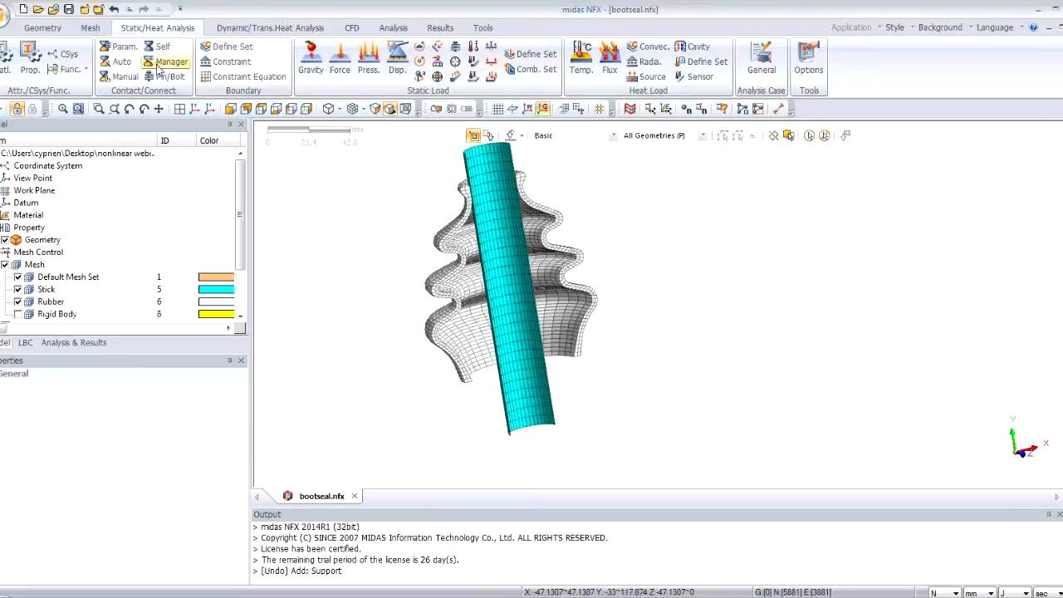
Step: Start a manual contact pair using Node to Surface Contact with the General contact type
left_click(125, 77)
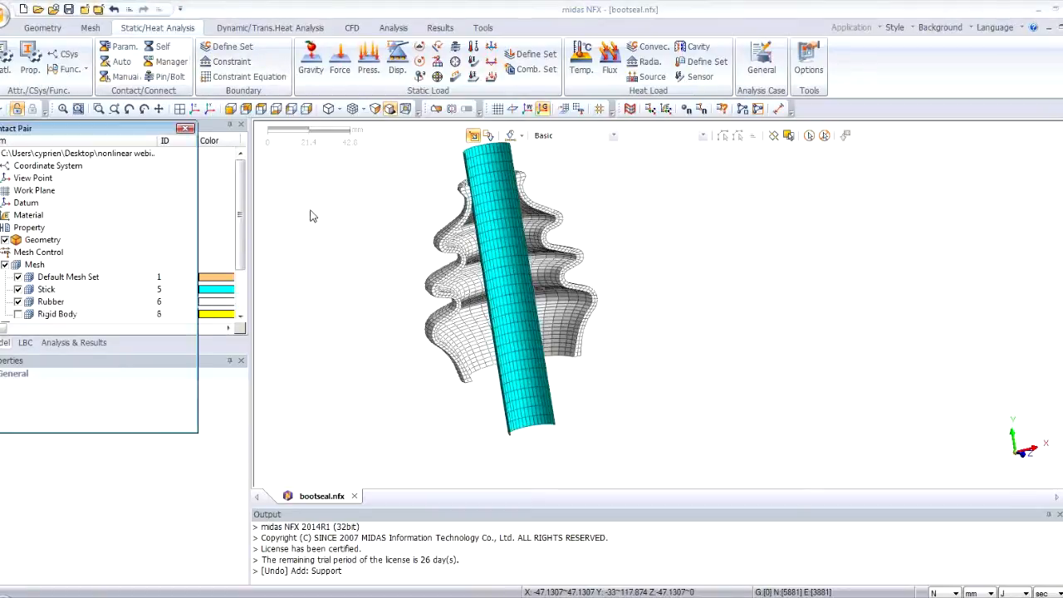
left_click_drag(163, 157, 314, 142)
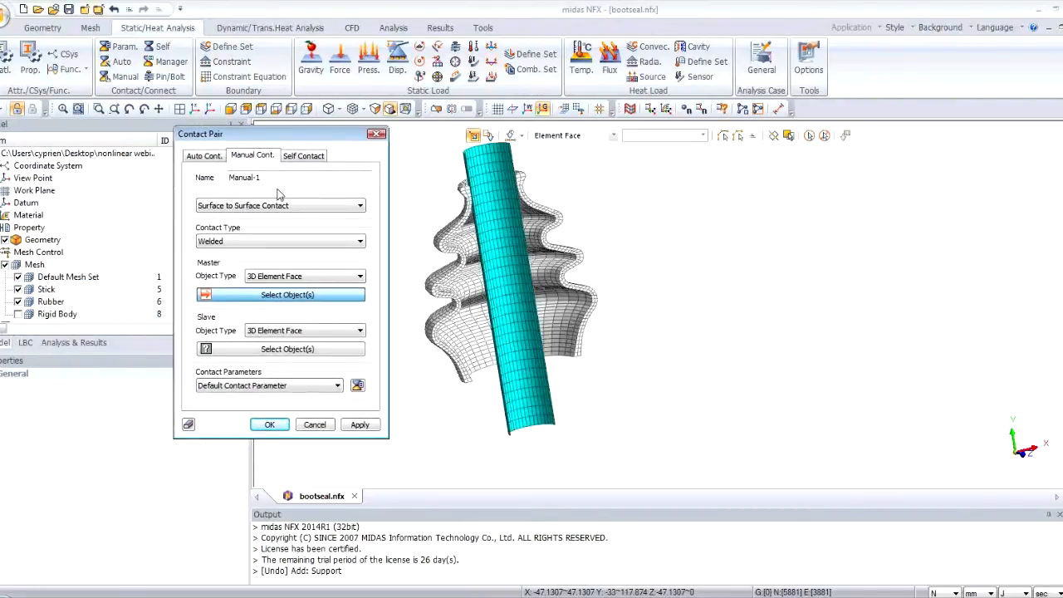
left_click(246, 208)
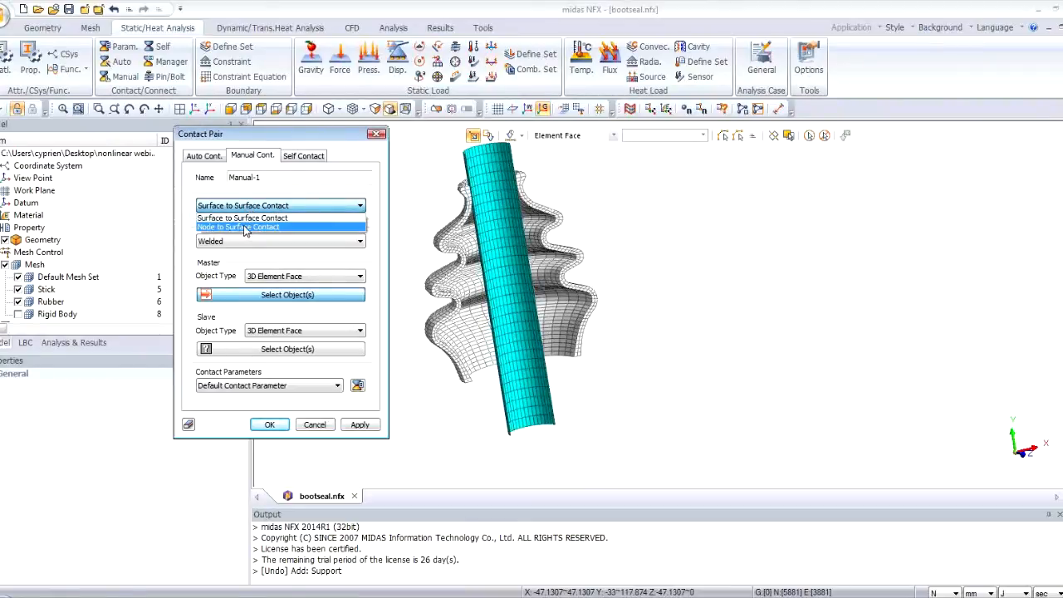
left_click(244, 227)
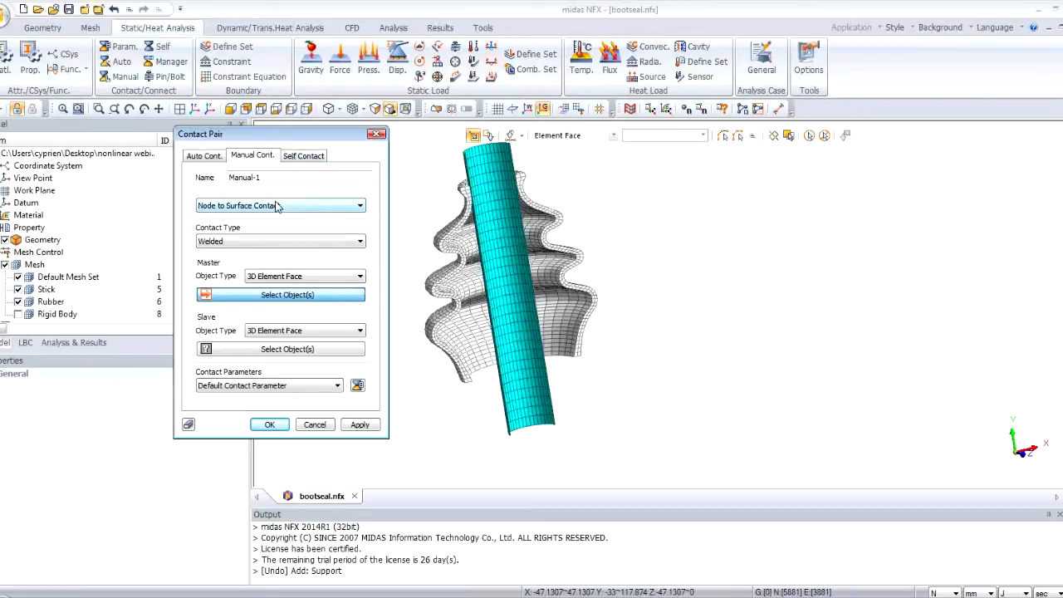
left_click(224, 242)
left_click(236, 281)
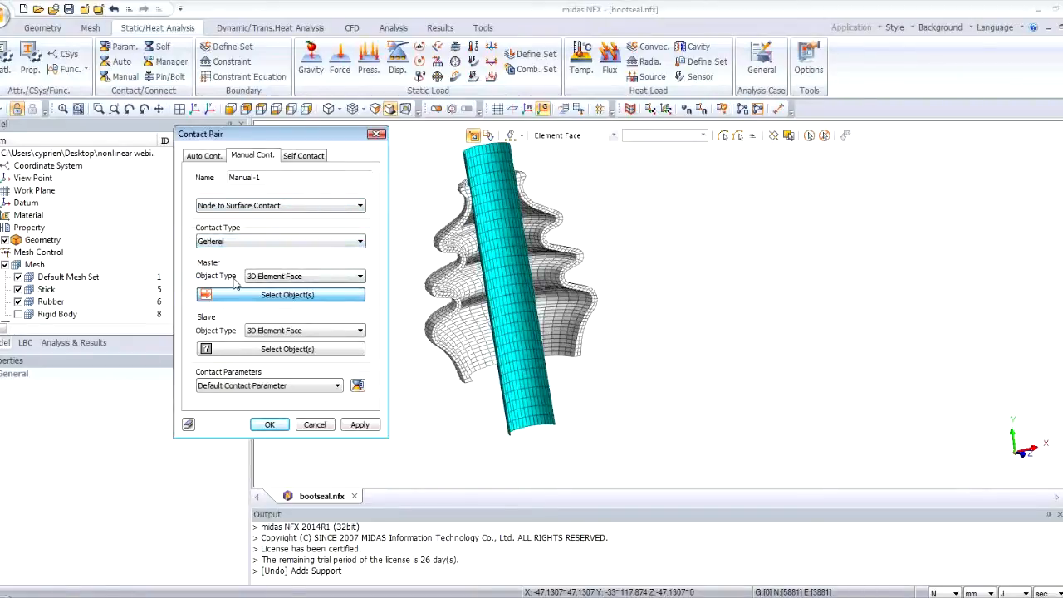
Step: Set the contact master to 2D Element and assign all elements of the Stick mesh set
left_click(289, 277)
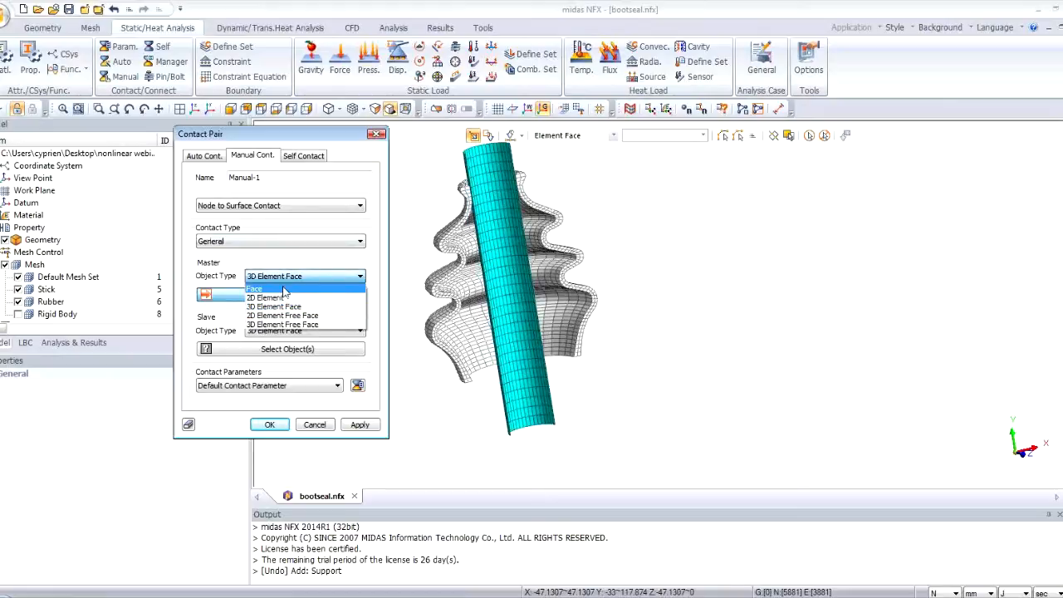
left_click(274, 287)
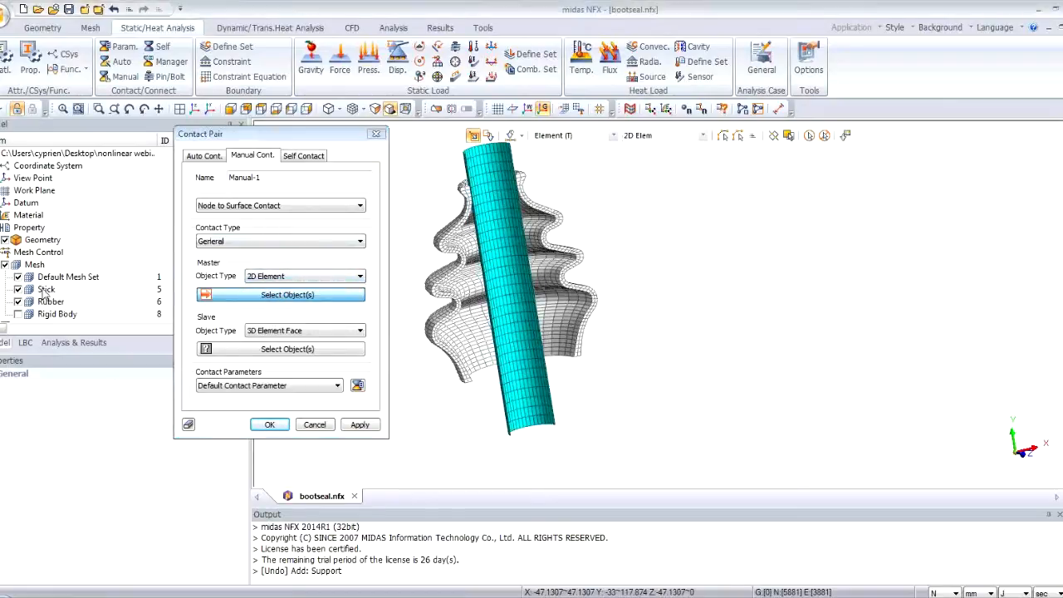
left_click(46, 290)
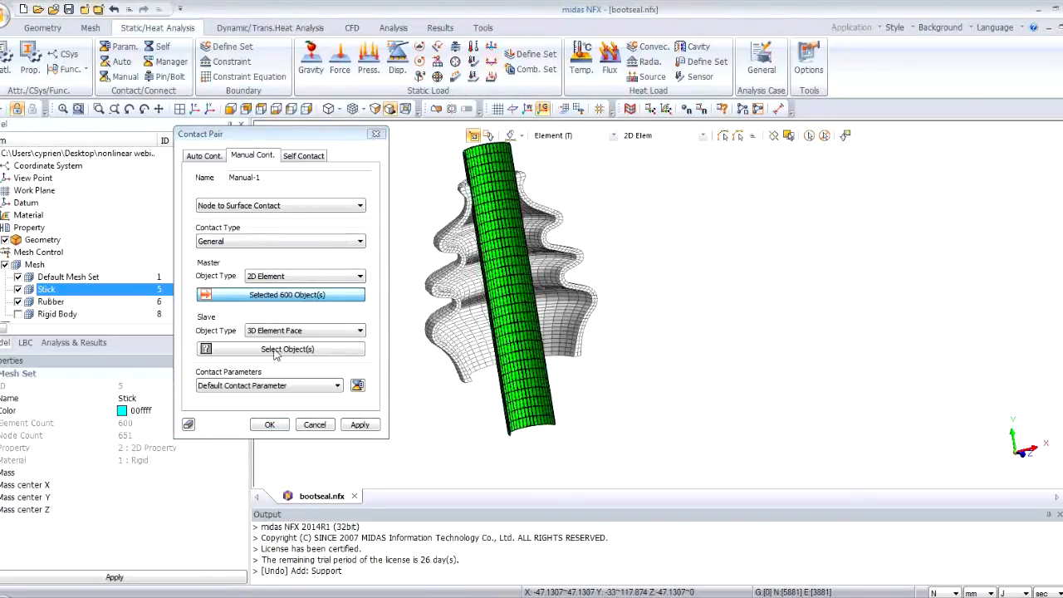
Step: Set the contact slave to 3D Element Face, hide the Stick mesh set, and activate the slave face selection
left_click(274, 331)
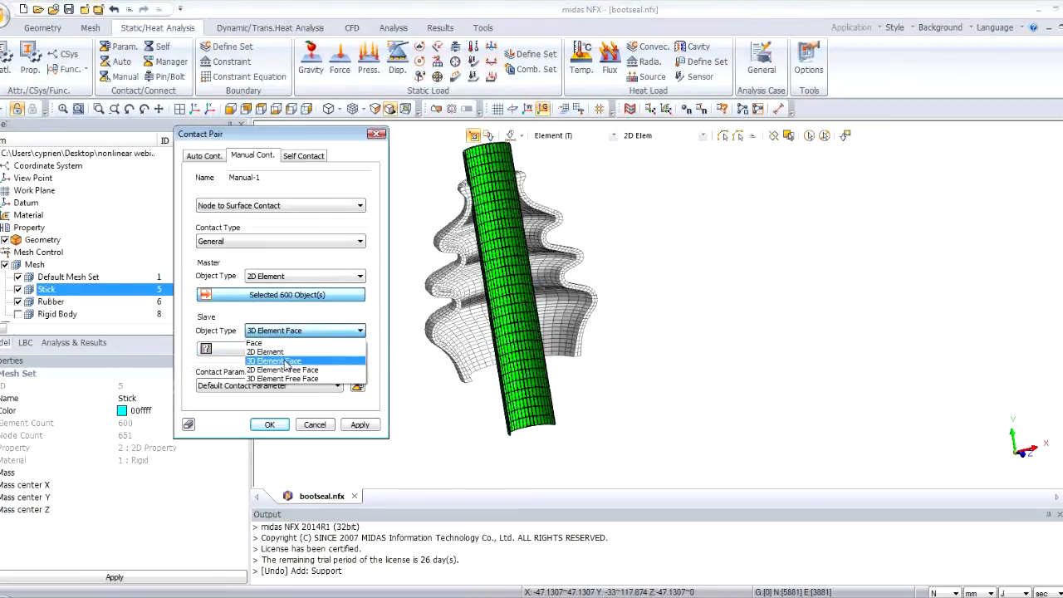
left_click(286, 362)
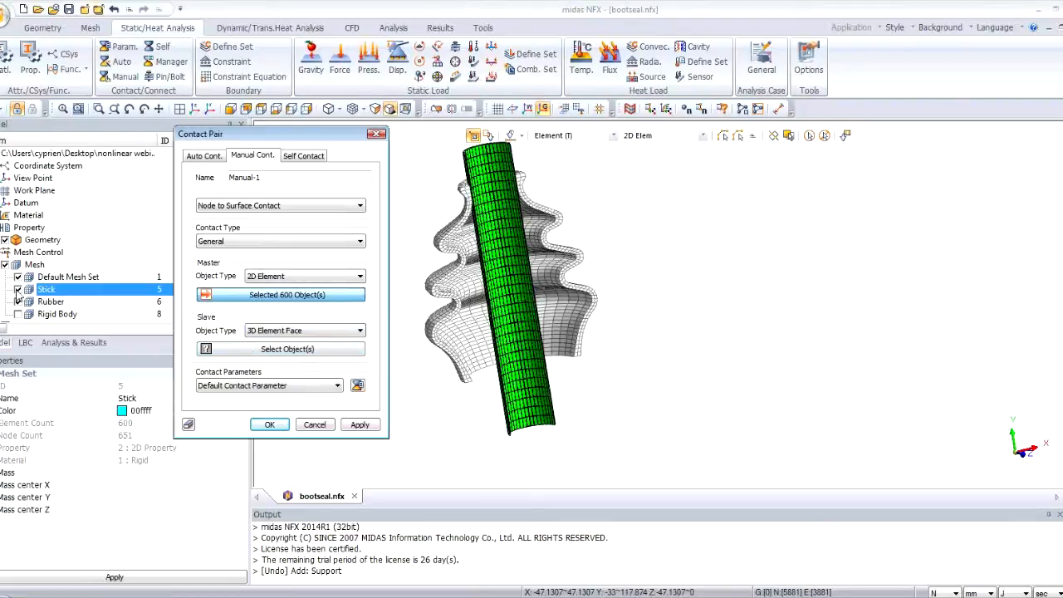
left_click(19, 290)
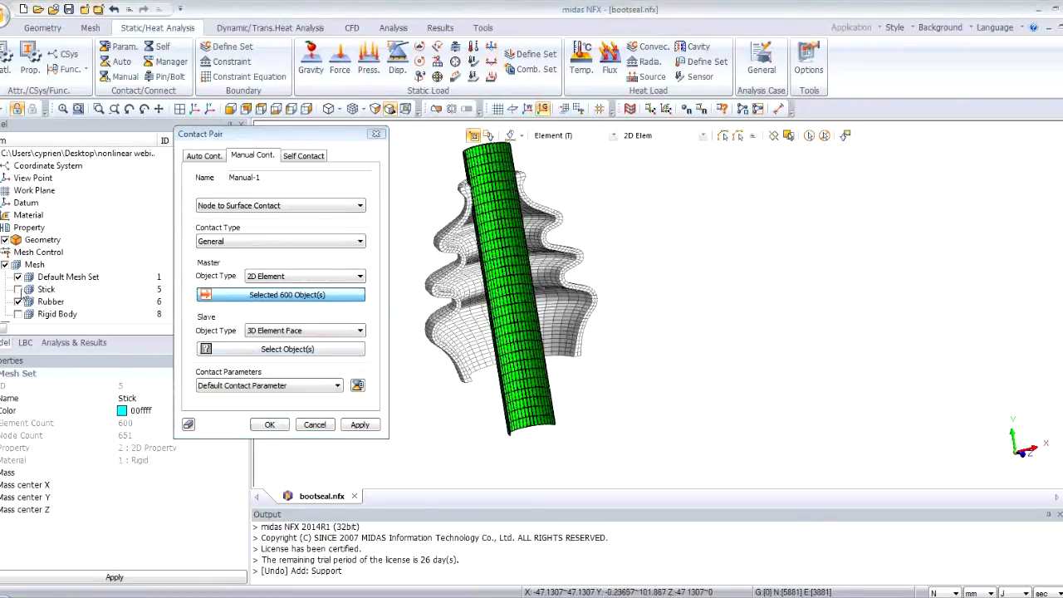
left_click(264, 352)
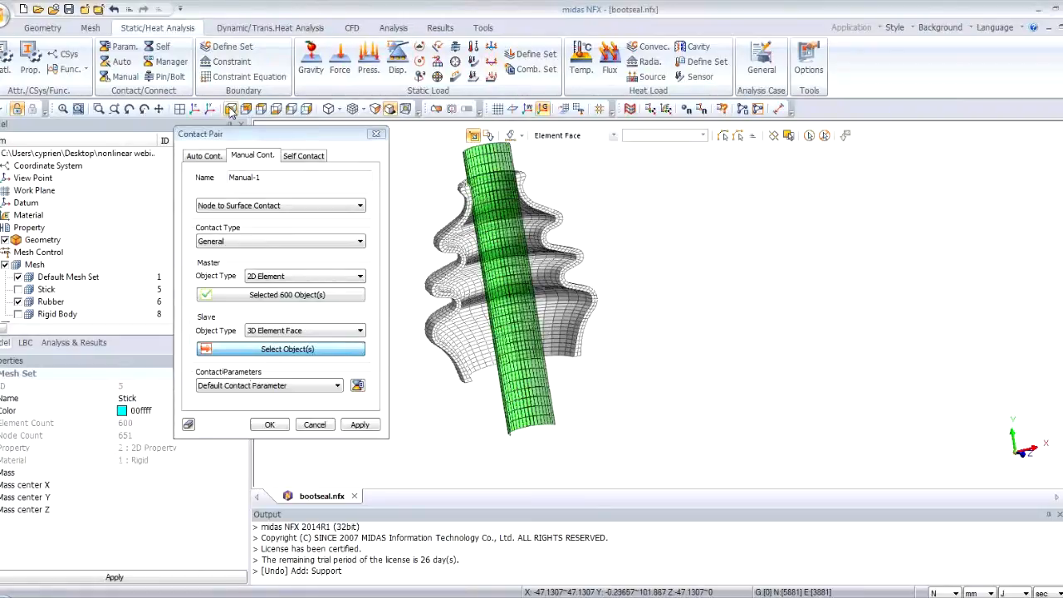
Step: Select all visible boot element faces on the cut side as contact slaves, using Front Selection Only in a view facing the cut
left_click(231, 110)
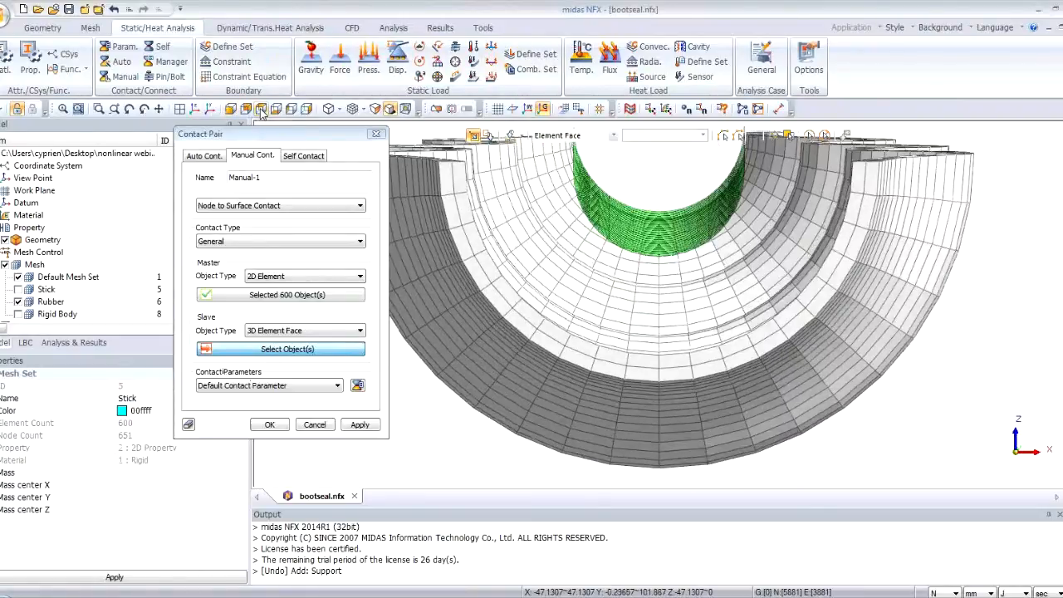
left_click(261, 110)
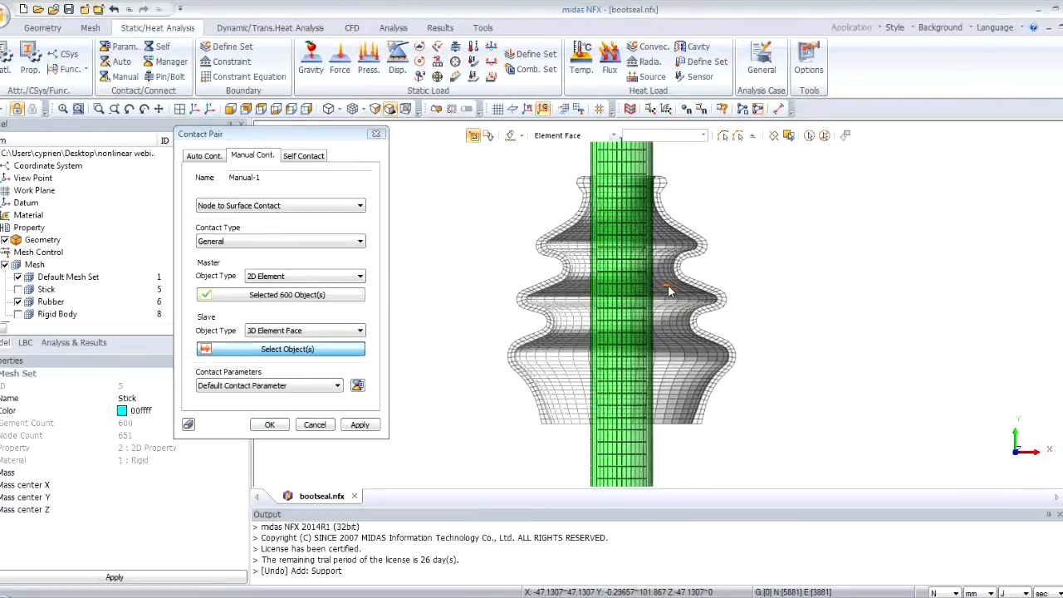
scroll(669, 290, "up", 2)
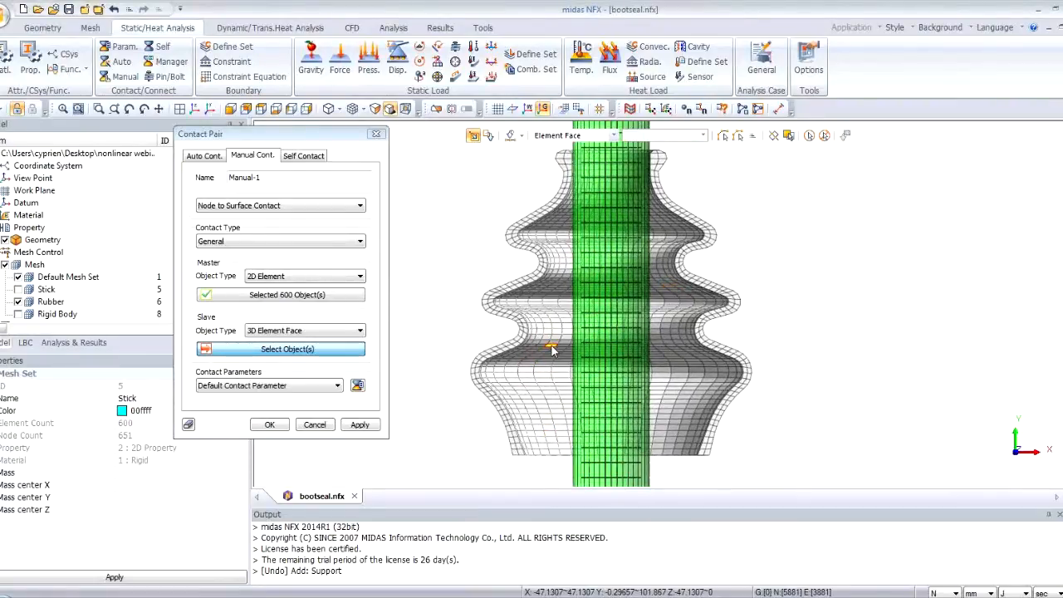
scroll(448, 260, "down", 1)
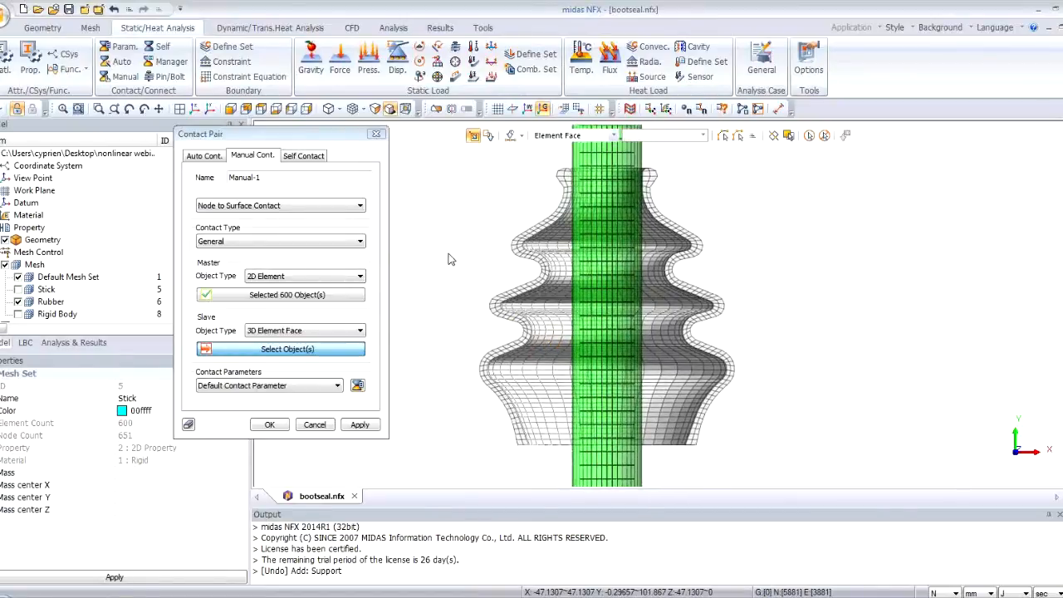
left_click(261, 109)
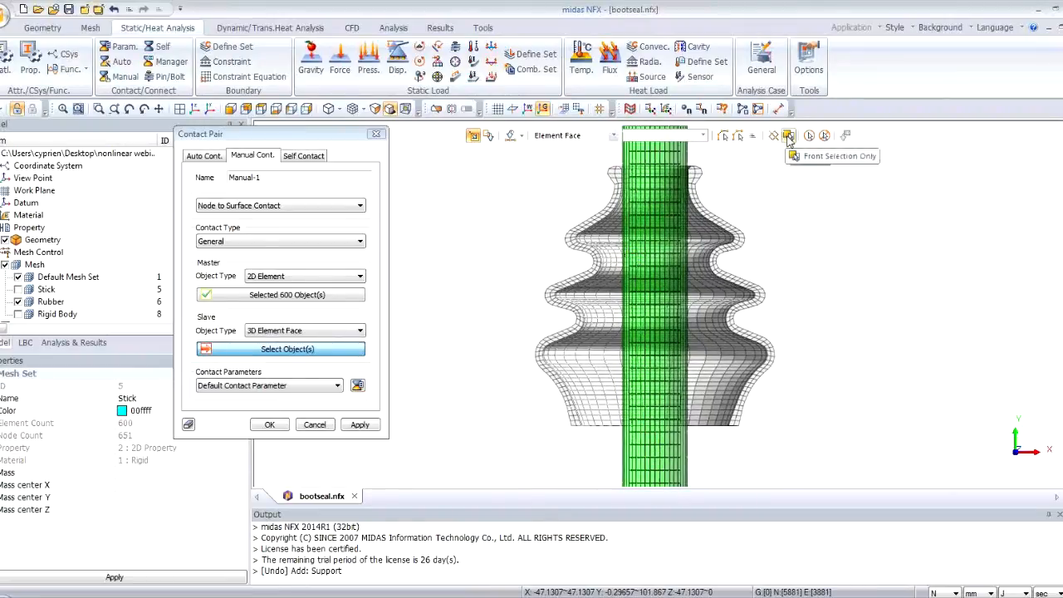
left_click(789, 137)
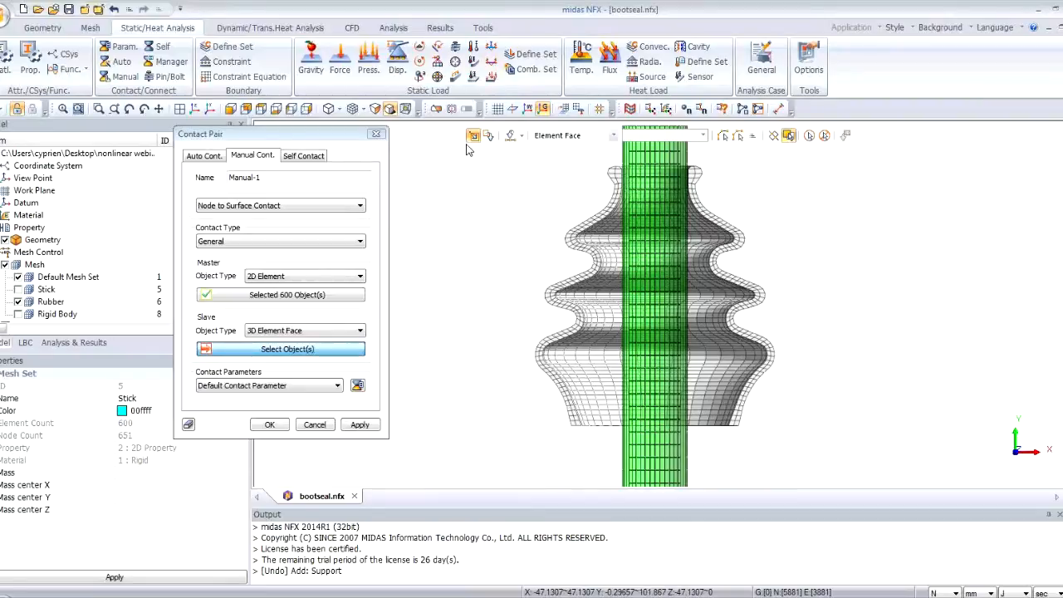
left_click_drag(524, 458, 792, 157)
mouse_move(502, 310)
middle_mouse_down()
mouse_move(795, 309)
mouse_move(585, 303)
mouse_move(637, 200)
middle_mouse_up()
middle_click_drag(773, 212, 733, 188)
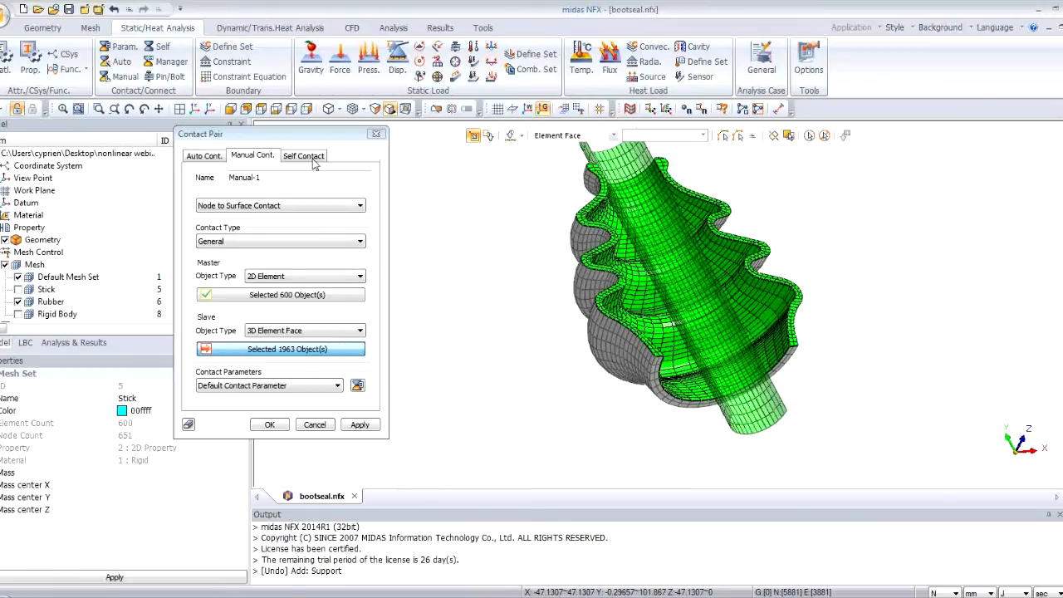
Step: Remove the element faces on the boot's flat cut plane from the slave selection, keeping only the inner surface faces
left_click(230, 109)
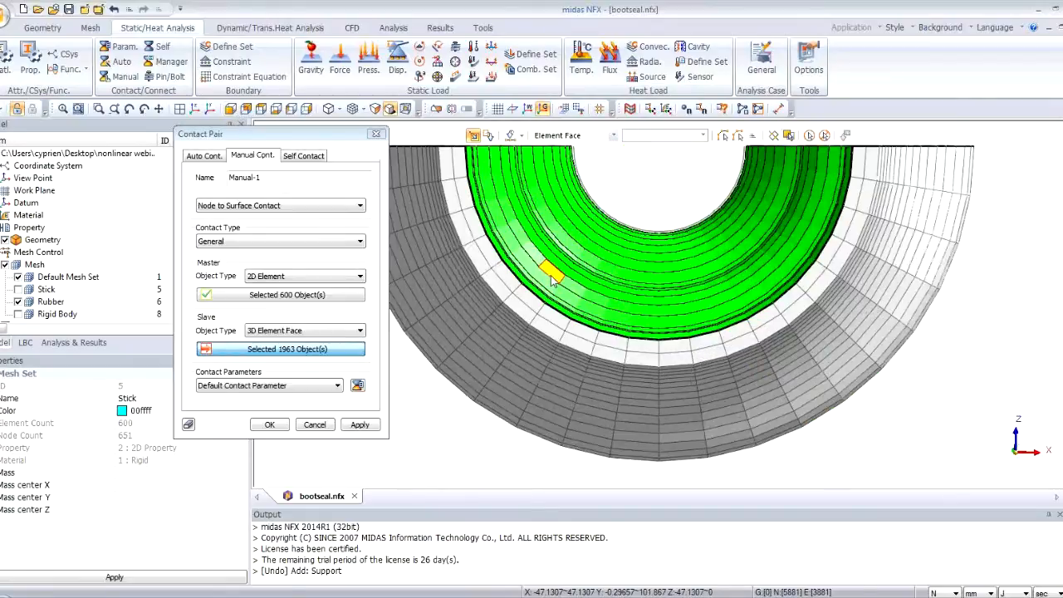
scroll(554, 279, "down", 1)
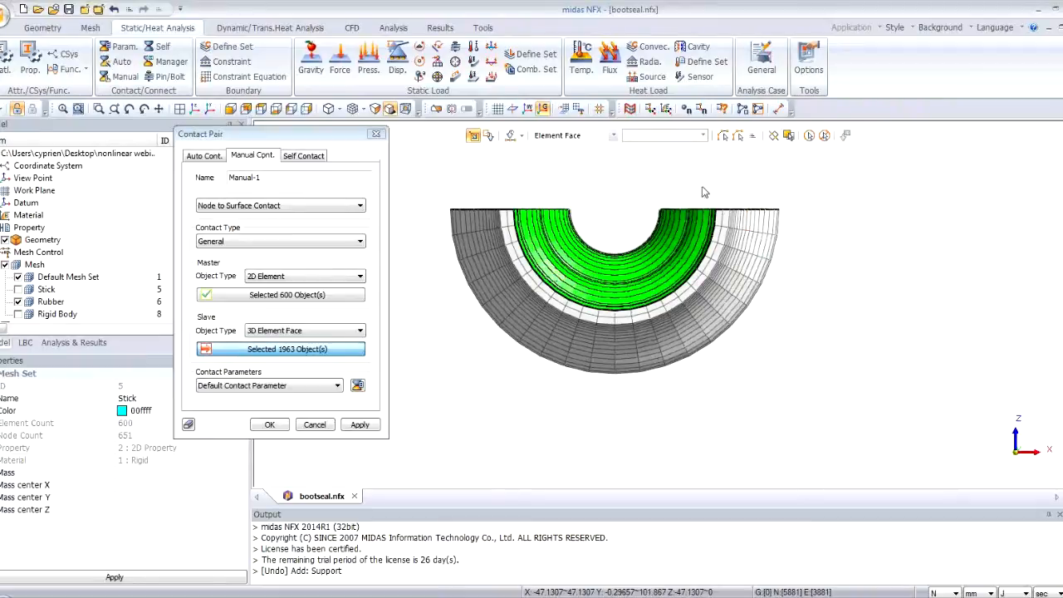
left_click(491, 138)
left_click_drag(425, 181, 764, 219)
middle_click_drag(677, 198, 680, 222)
scroll(678, 222, "down", 2)
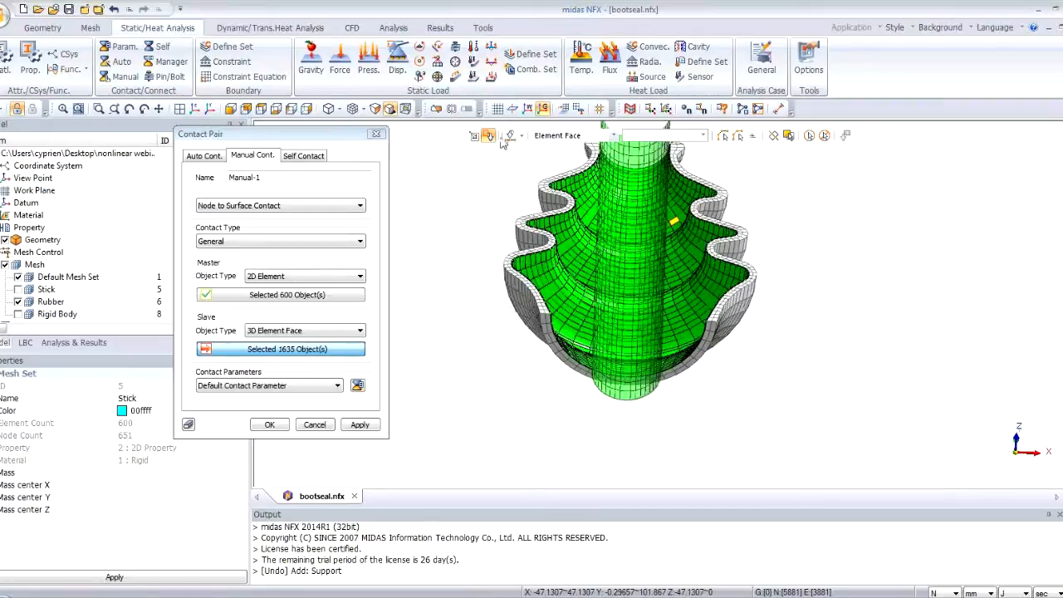
left_click(475, 136)
middle_click_drag(502, 208, 609, 224)
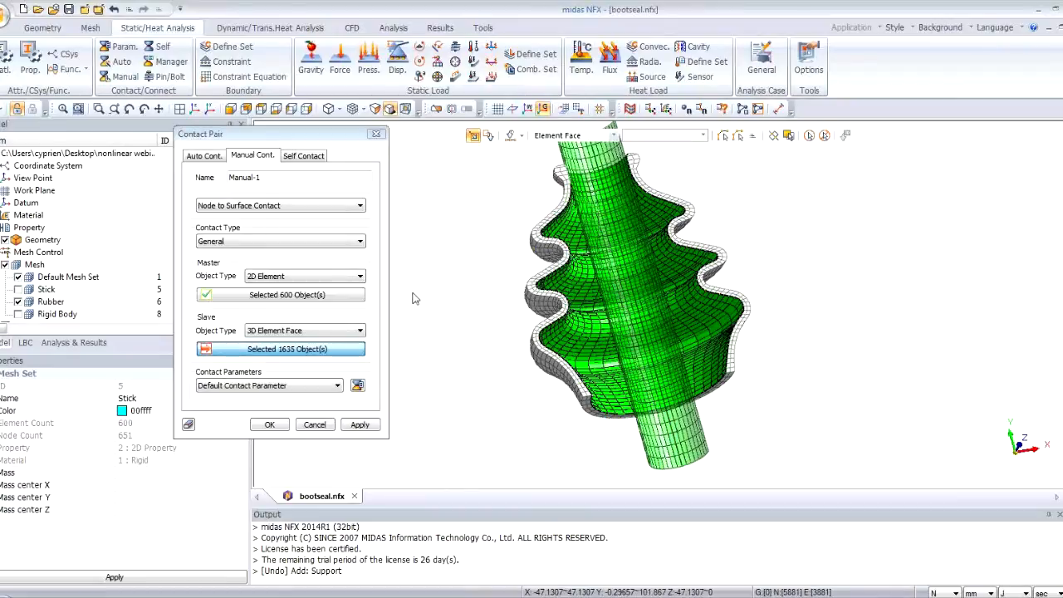
Step: Create the node-to-surface contact pair between rod and boot, and show the Stick mesh set again
left_click(269, 424)
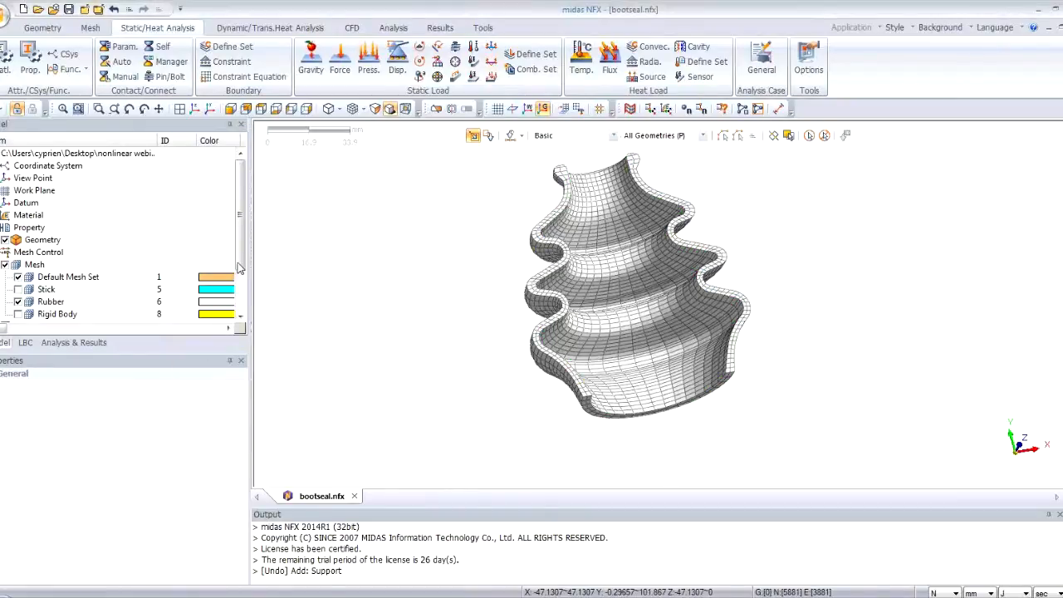
left_click(18, 289)
Step: Highlight the contact pair Manual-1 and examine its master and slave surfaces from several angles
left_click_drag(241, 249, 242, 297)
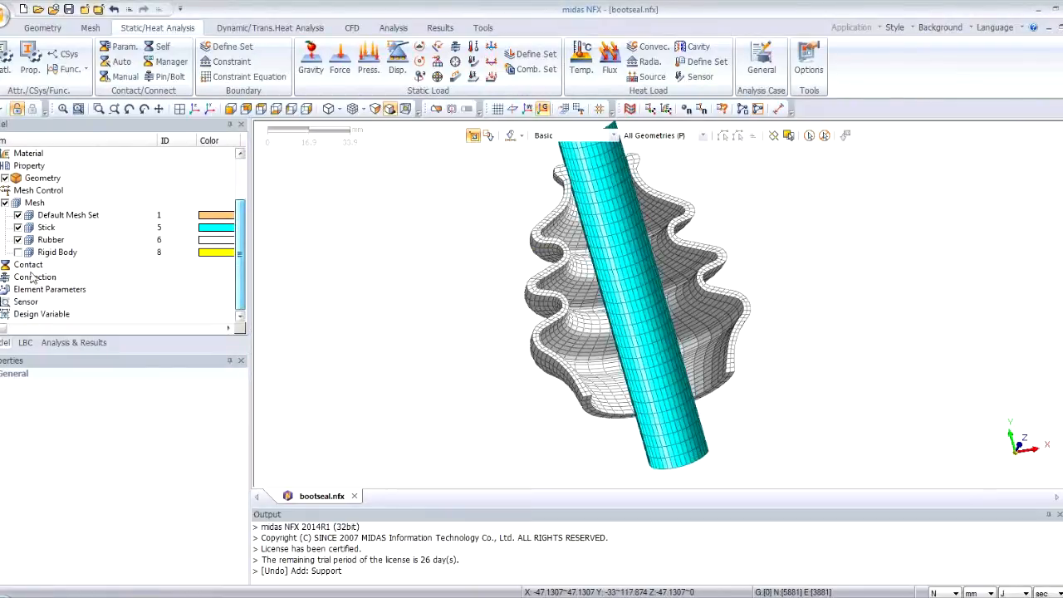
left_click(0, 265)
left_click(6, 289)
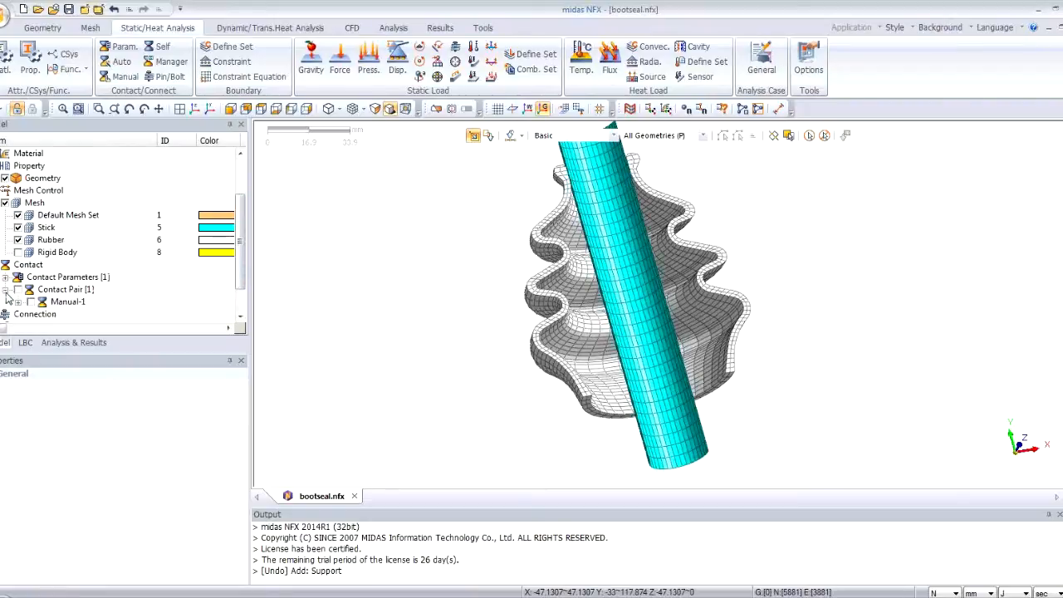
left_click(59, 303)
middle_click_drag(385, 301, 585, 259)
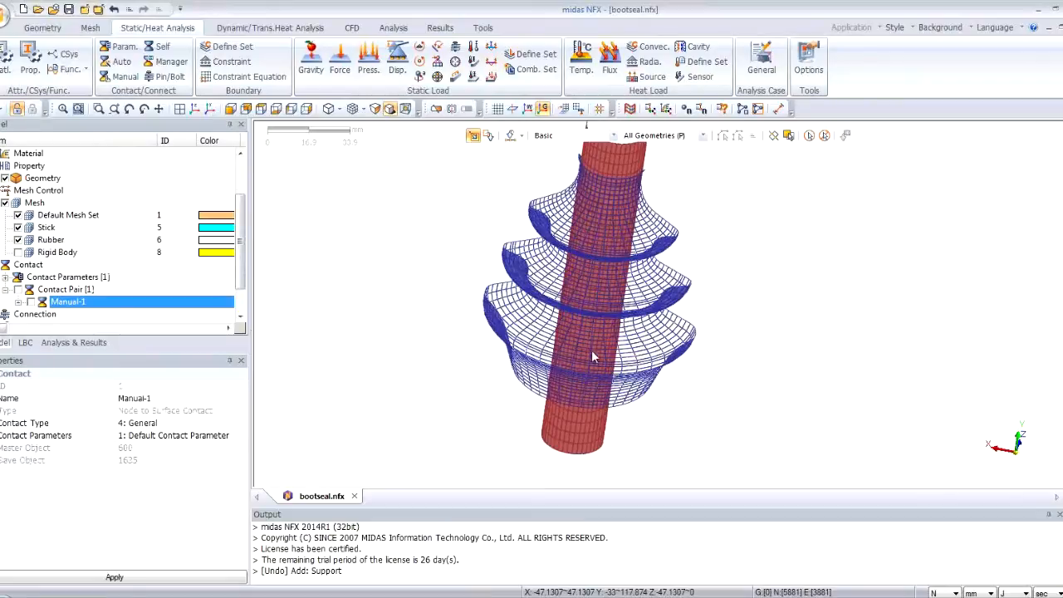
middle_click_drag(731, 335, 596, 311)
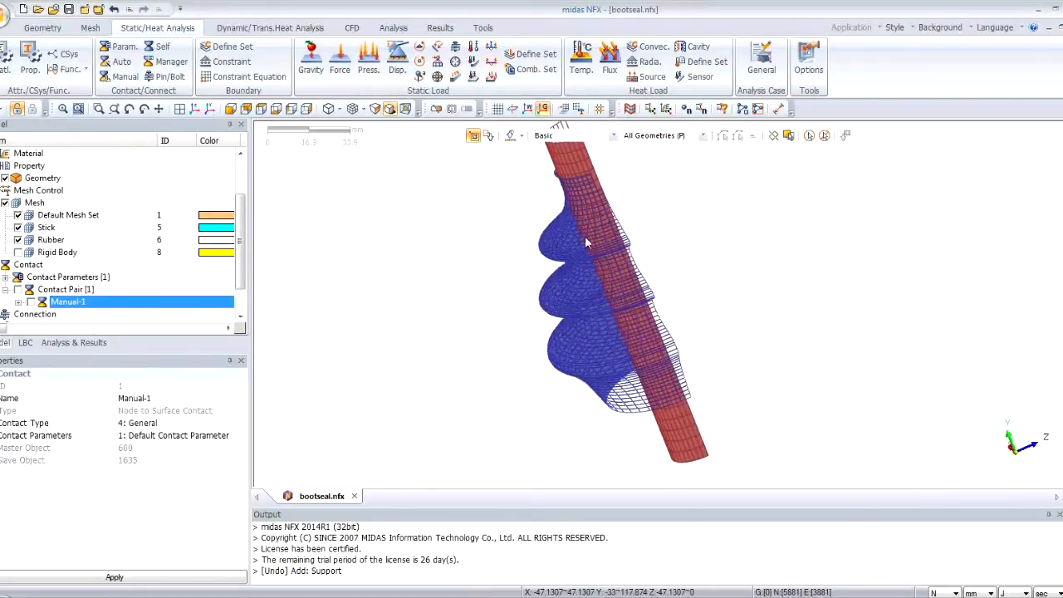
middle_click_drag(525, 266, 532, 257)
middle_click_drag(570, 353, 556, 349)
scroll(557, 345, "up", 3)
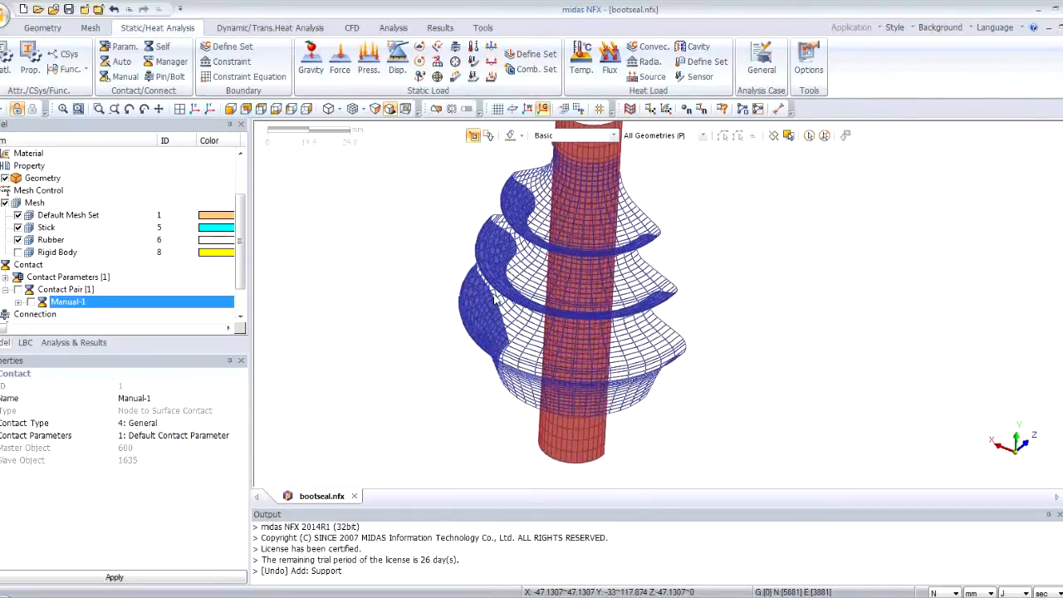
middle_click_drag(496, 299, 516, 338)
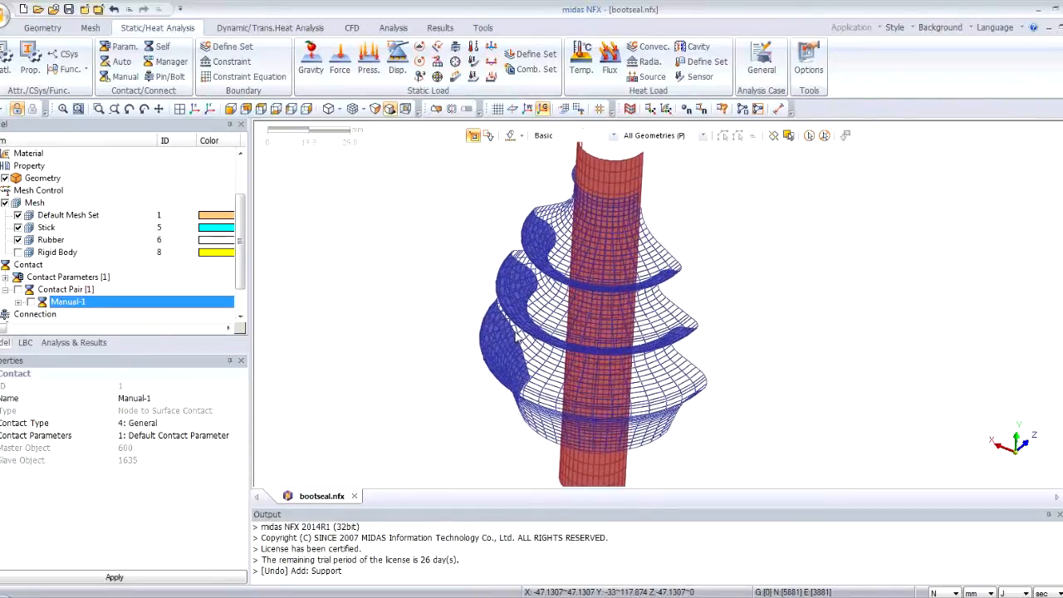
middle_click_drag(545, 235, 623, 228)
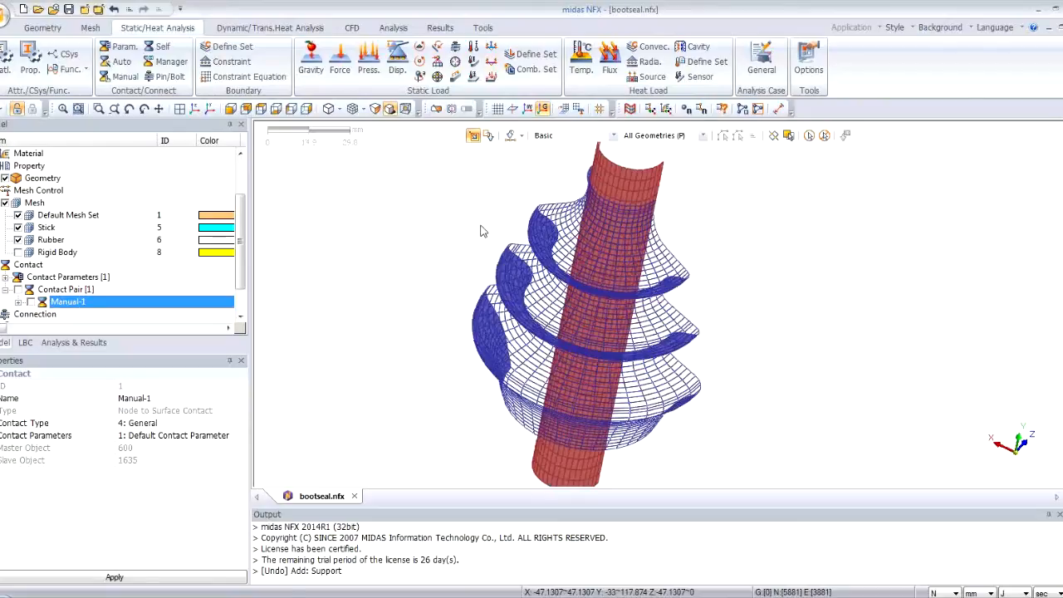
middle_click_drag(735, 323, 488, 310)
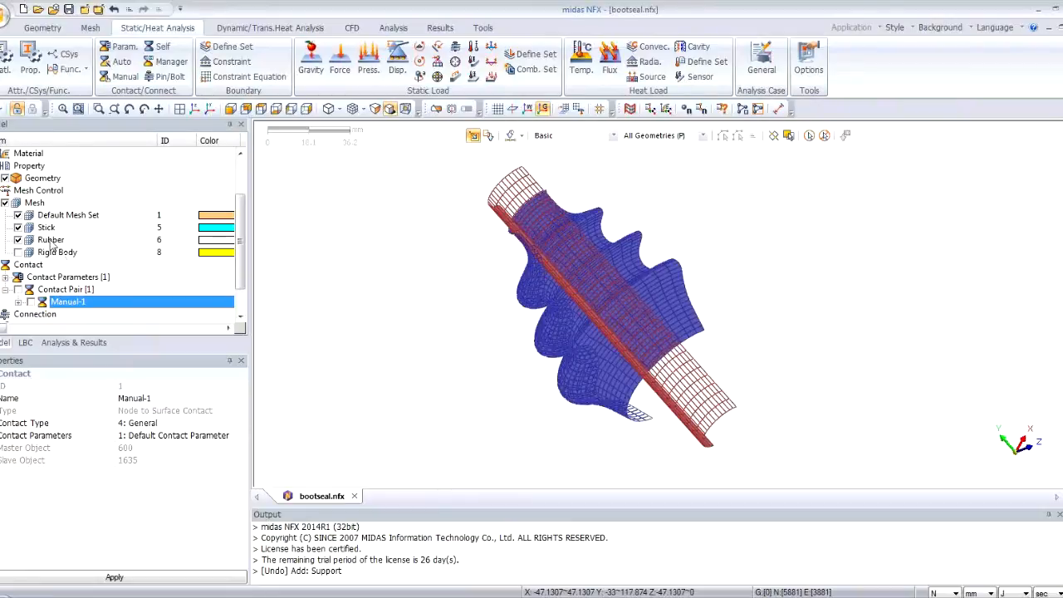
Step: Hide the Stick mesh set and add a General self contact on the Rubber mesh set with the default contact parameter
left_click(47, 243)
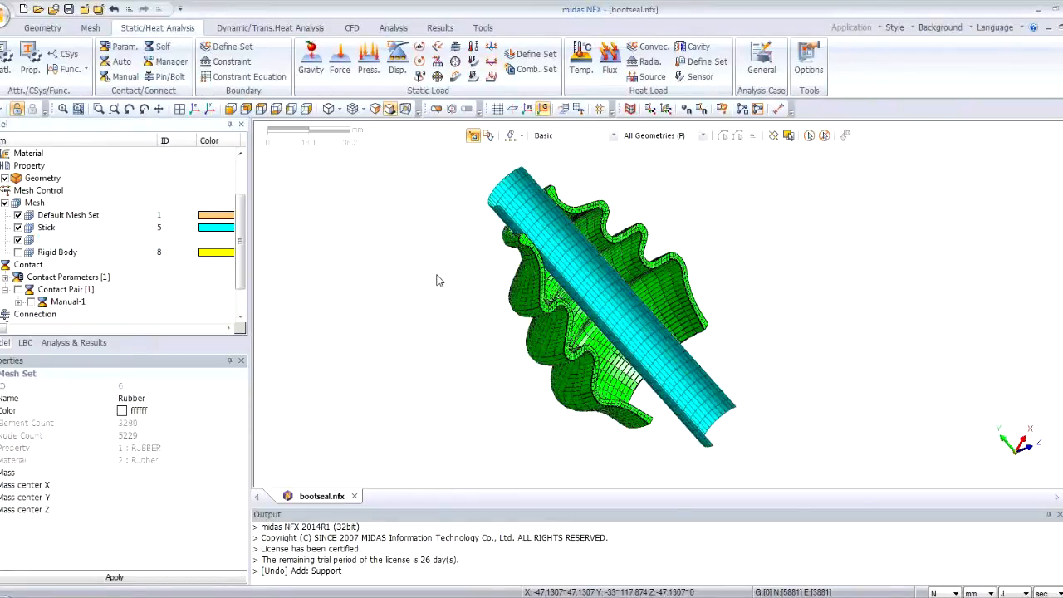
left_click(18, 228)
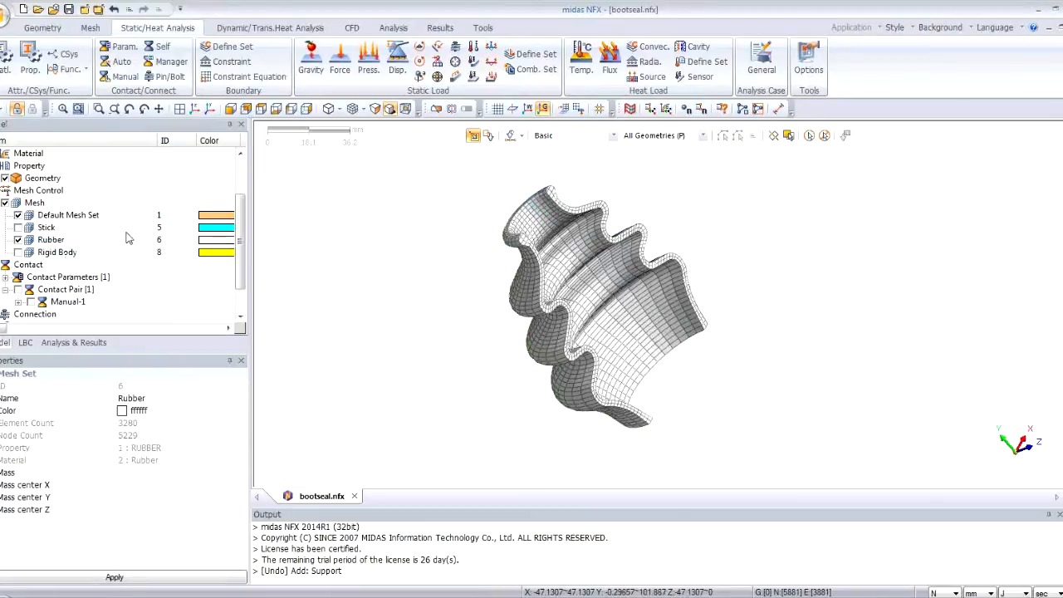
middle_click_drag(436, 289, 418, 286)
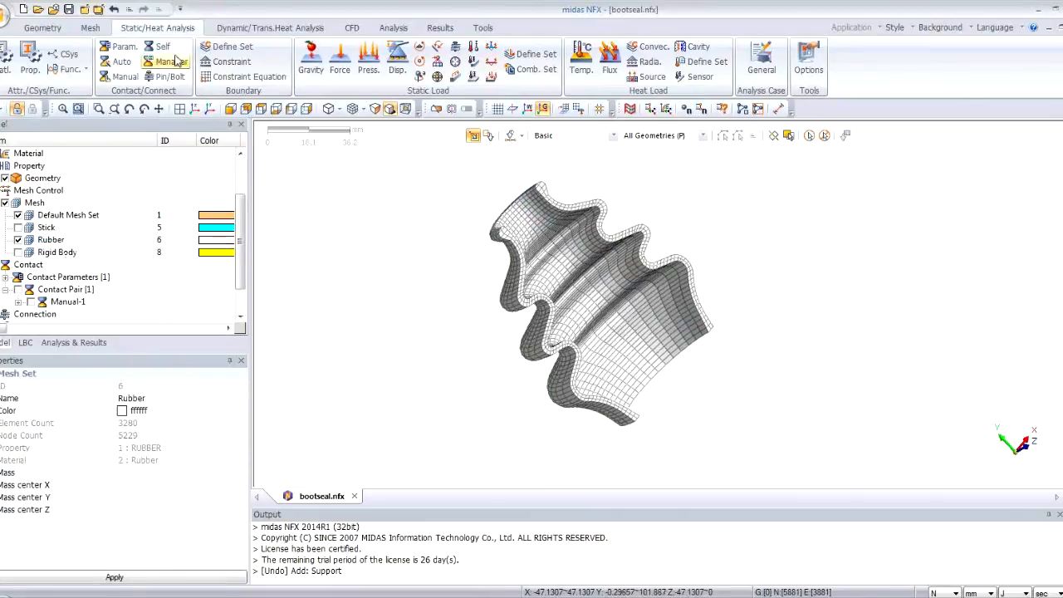
left_click(576, 258)
left_click(576, 258)
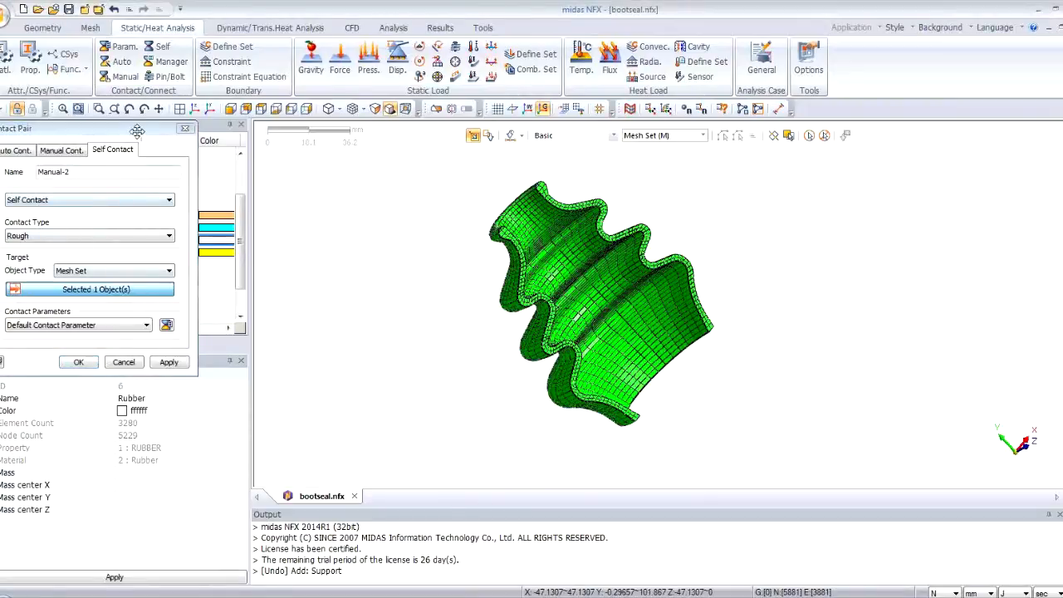
left_click_drag(314, 168, 373, 179)
left_click(278, 287)
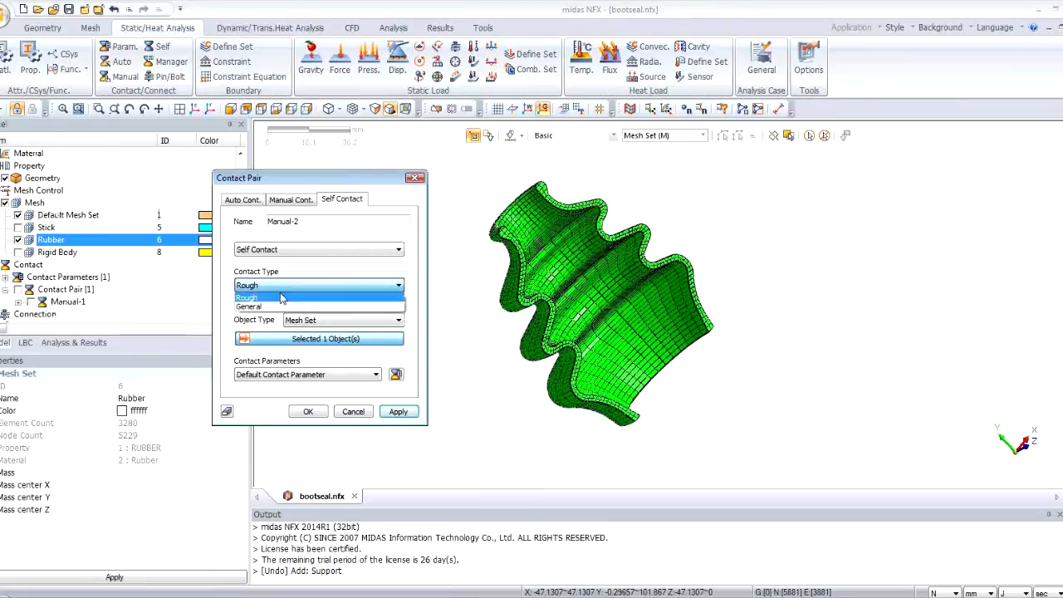
left_click(280, 306)
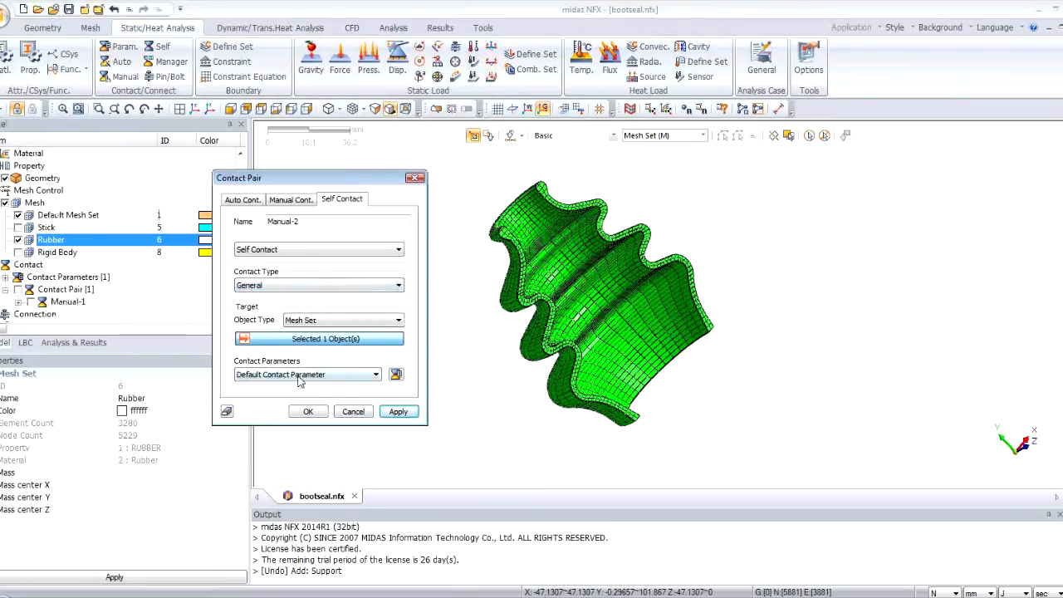
left_click(308, 413)
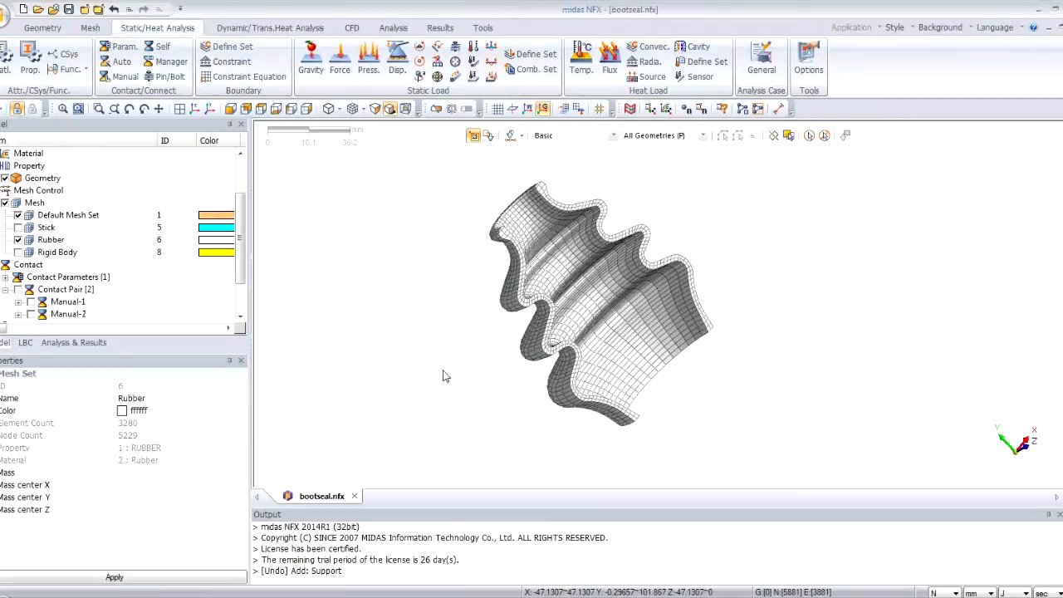
Step: Add a Nonlinear Static analysis case and title it Bootseal
left_click(73, 342)
right_click(37, 165)
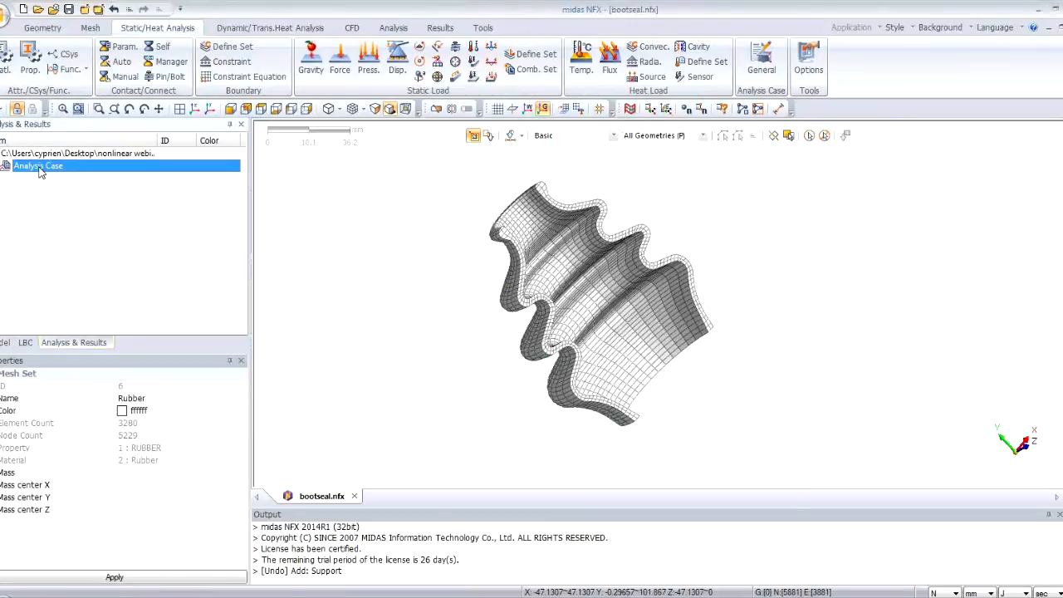
left_click(105, 192)
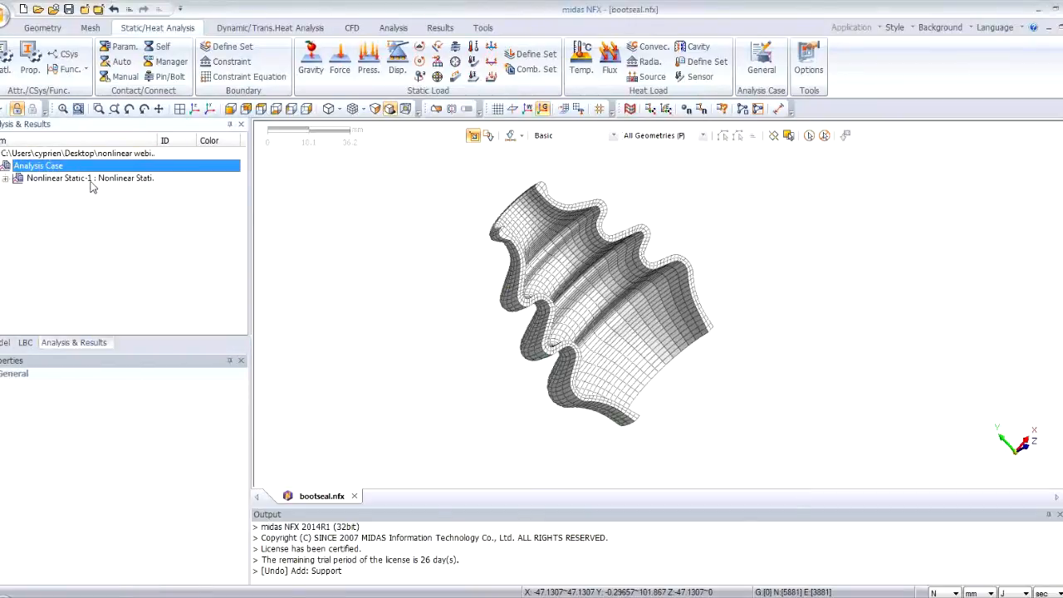
left_click(5, 178)
right_click(44, 179)
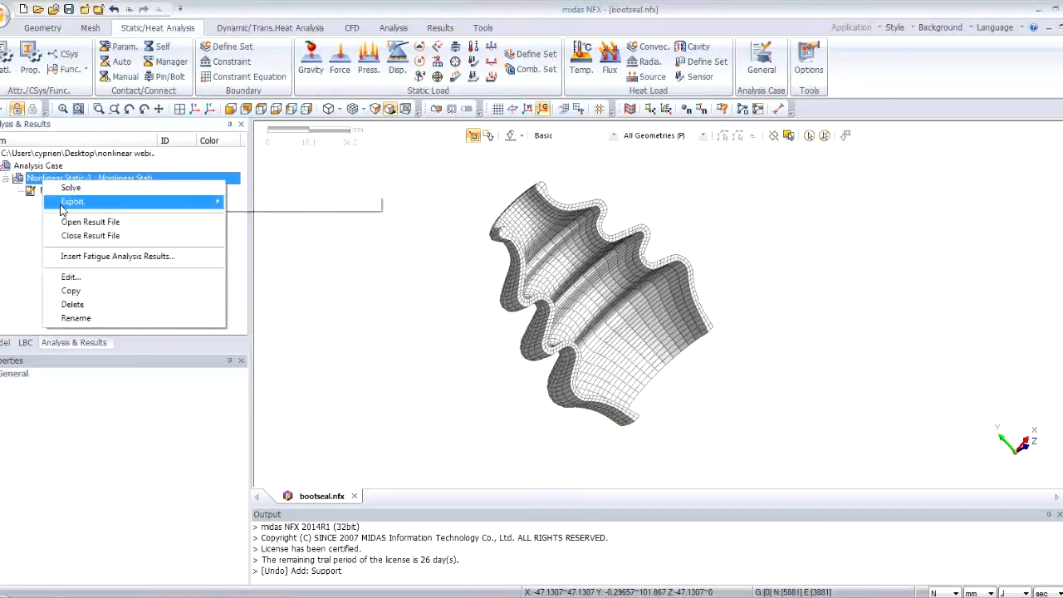
left_click(70, 277)
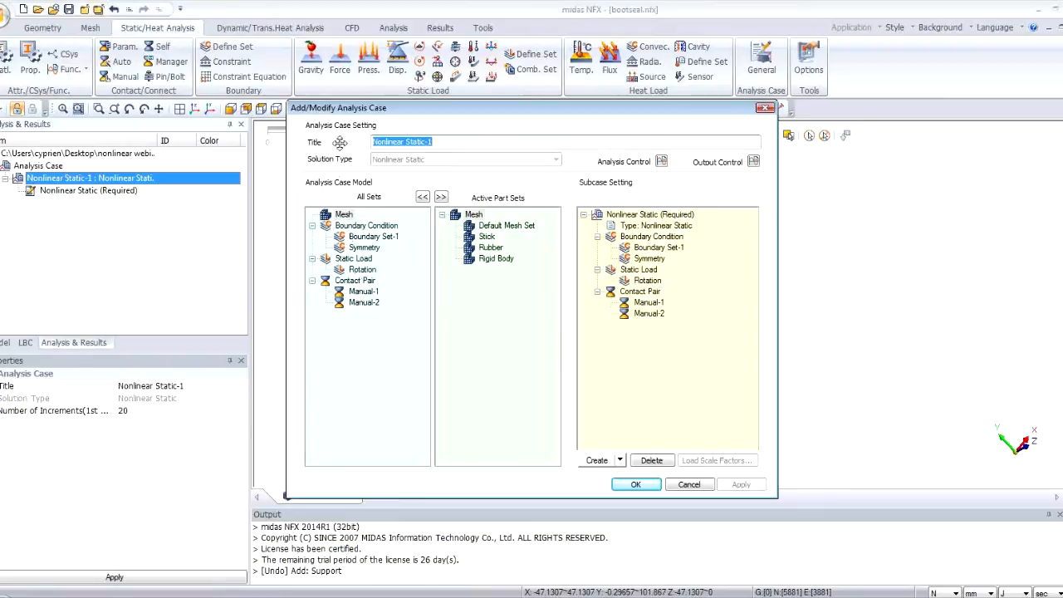
type("Bootseal")
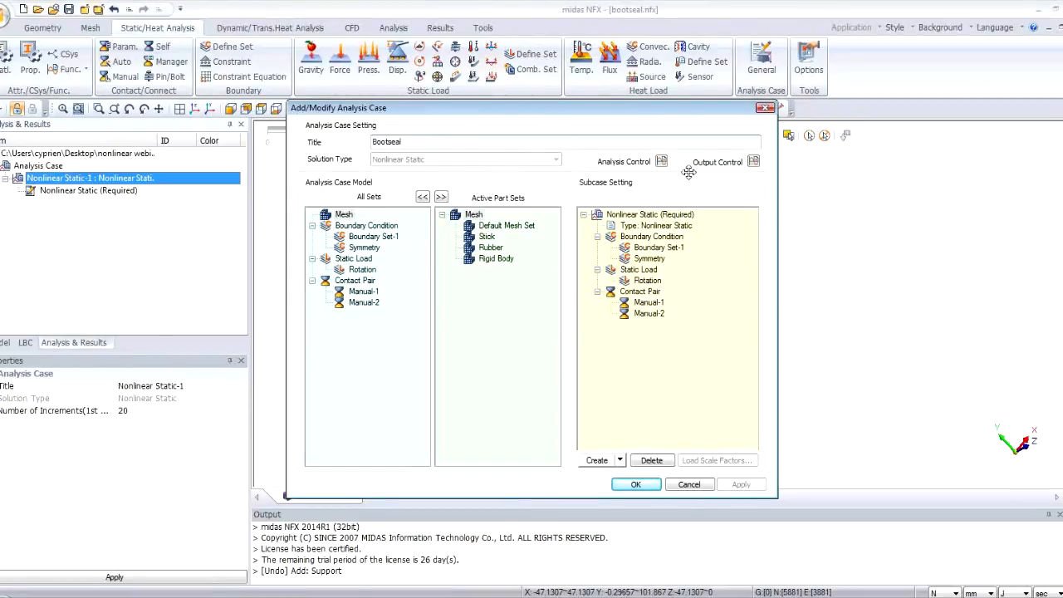
Step: Enable Geometry Nonlinear and set the number of increments to 50 in the nonlinear static subcase, and save the analysis case
left_click(640, 215)
left_click(662, 198)
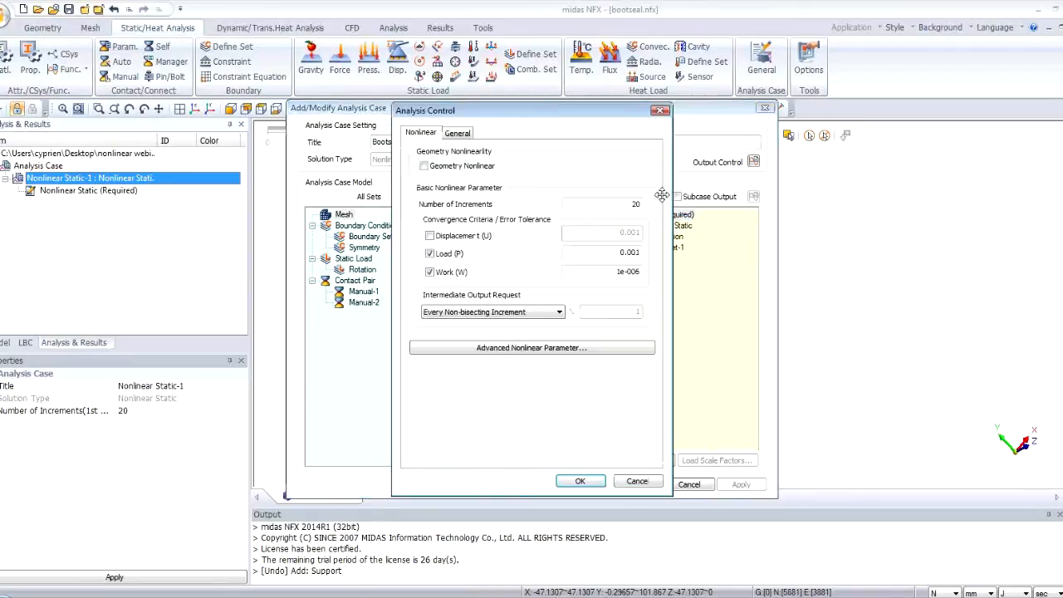
left_click(425, 166)
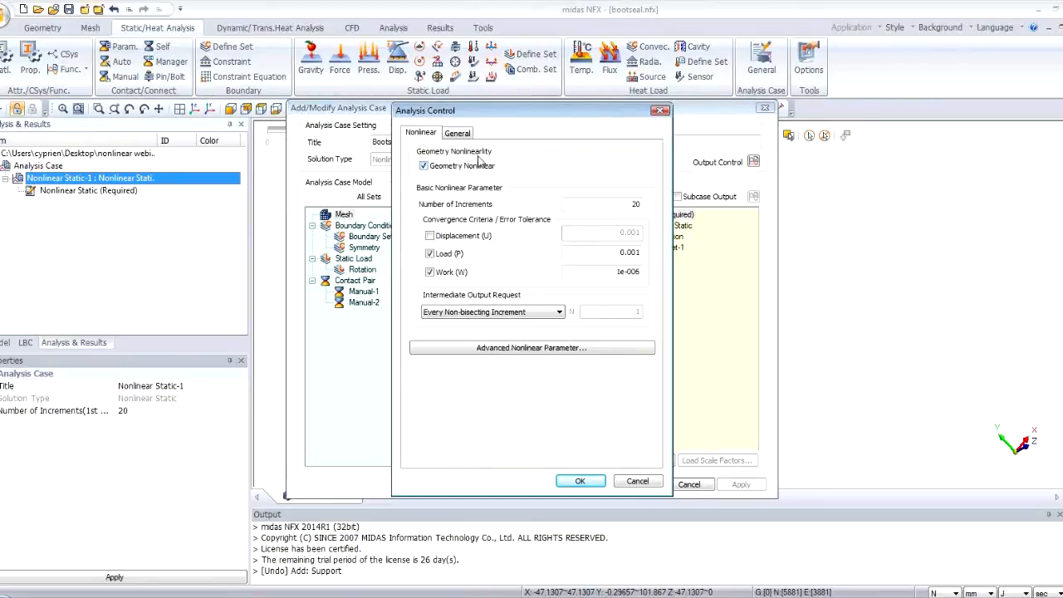
left_click_drag(615, 203, 657, 212)
left_click(590, 486)
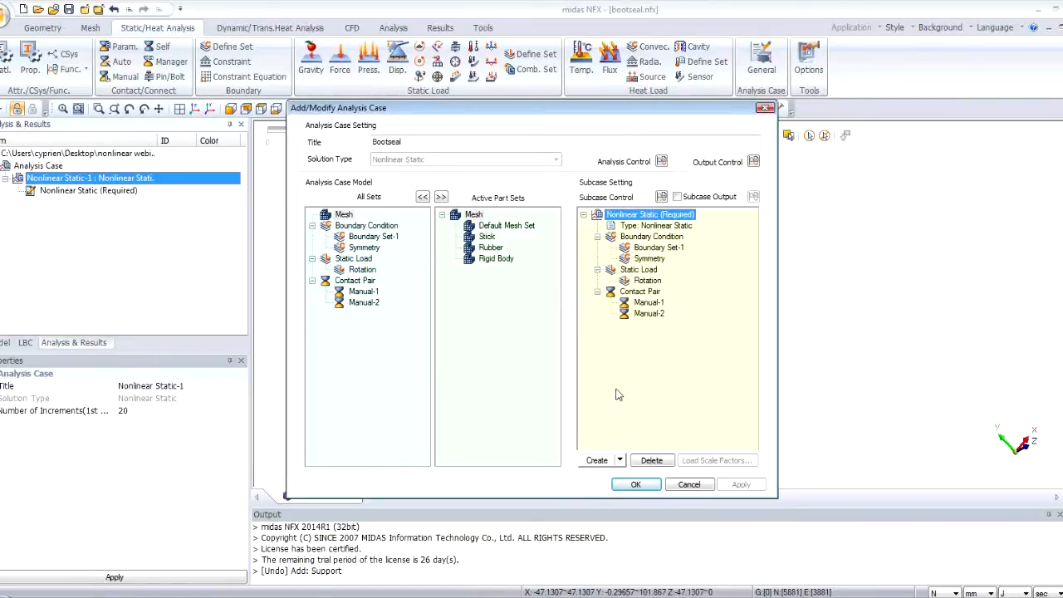
left_click(636, 484)
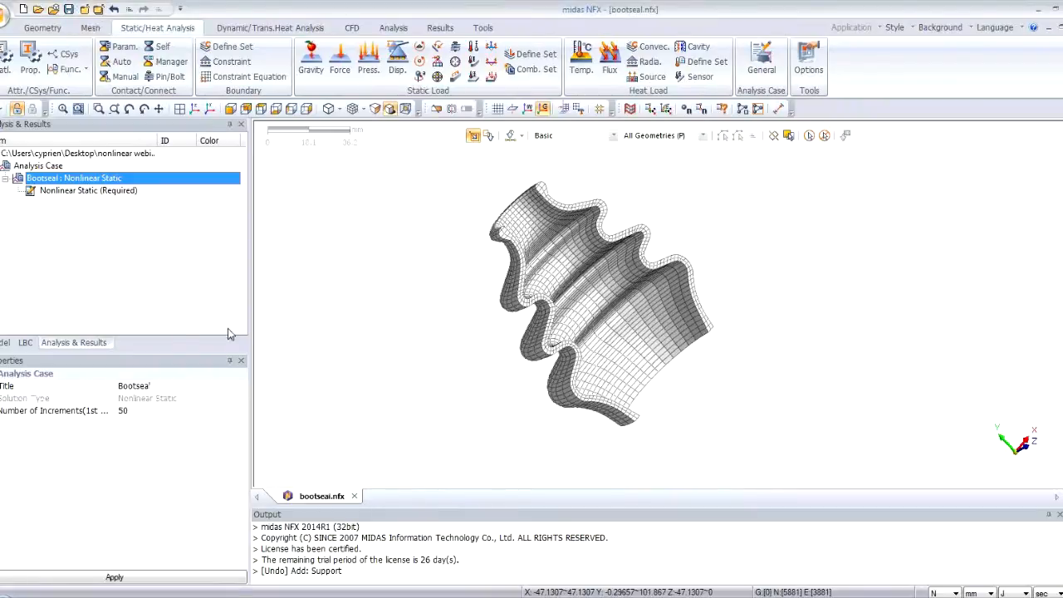
Step: Show the Stick mesh set together with the Rubber mesh, keeping the Rigid Body set hidden
middle_click_drag(414, 328, 361, 285)
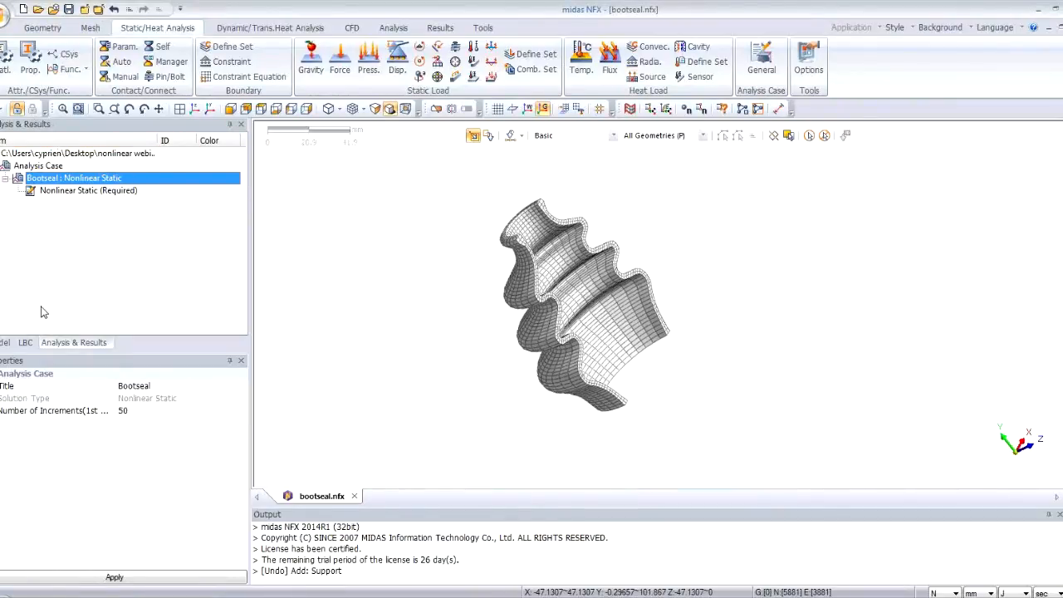
left_click(5, 343)
left_click(18, 251)
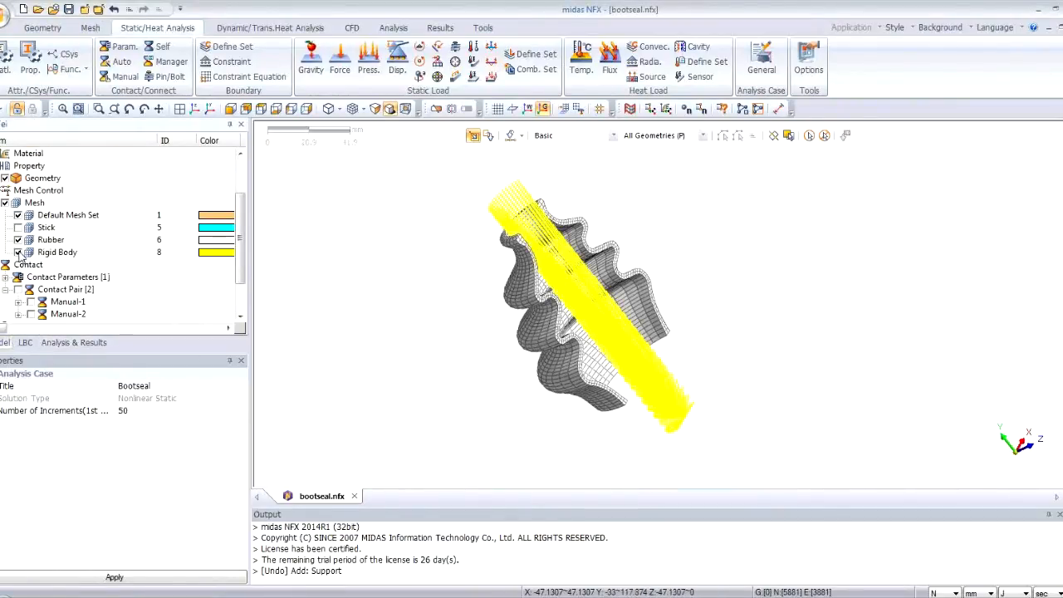
left_click(17, 251)
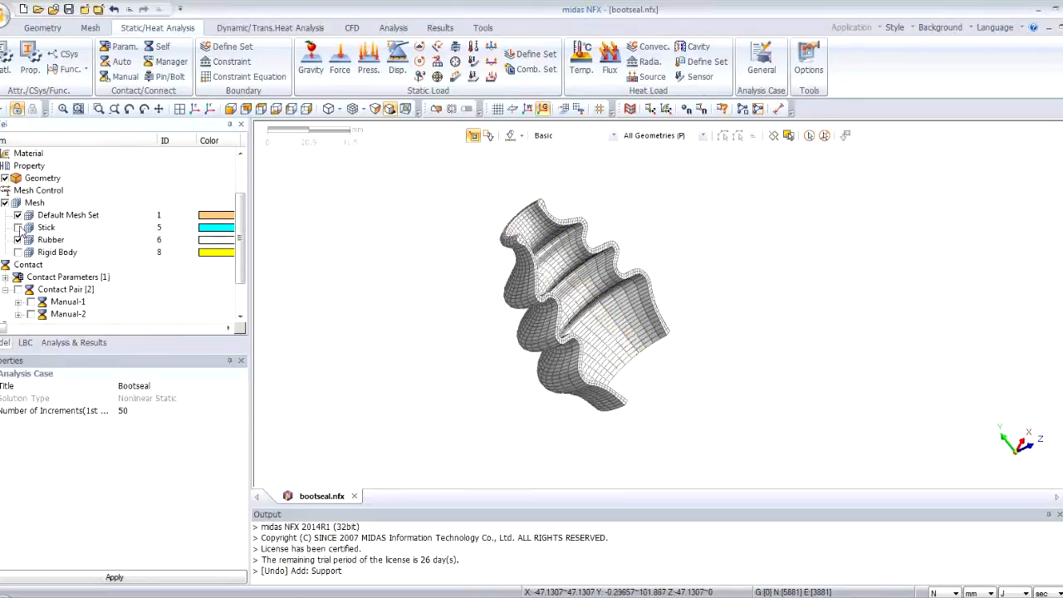
left_click(18, 227)
Step: Open the solved model bootseal_final.nfx from the Boot Seal_Nonlinear Static folder, including its result file
left_click(5, 16)
left_click(44, 84)
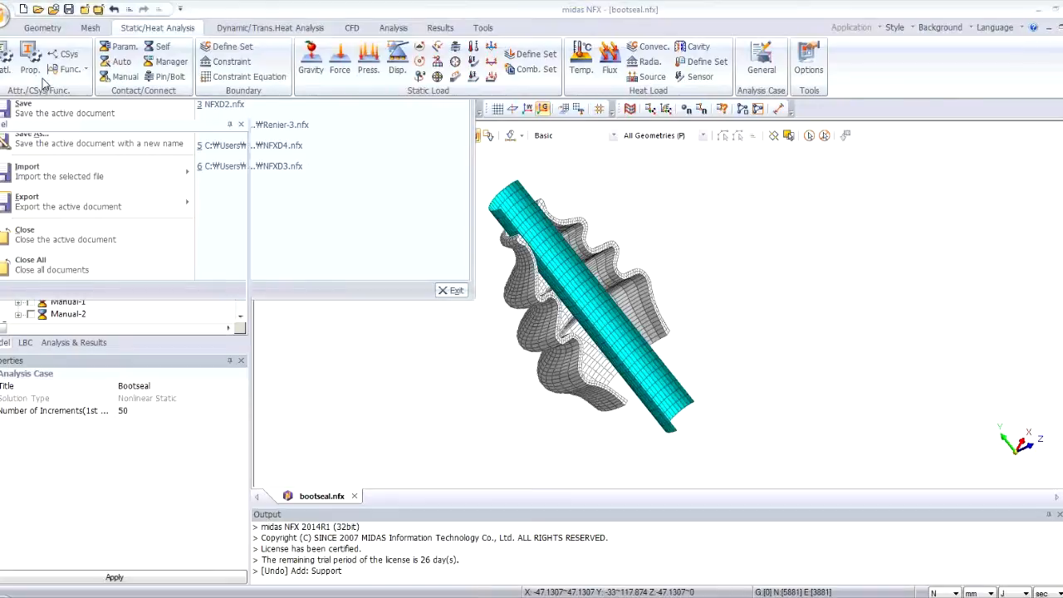
left_click(438, 214)
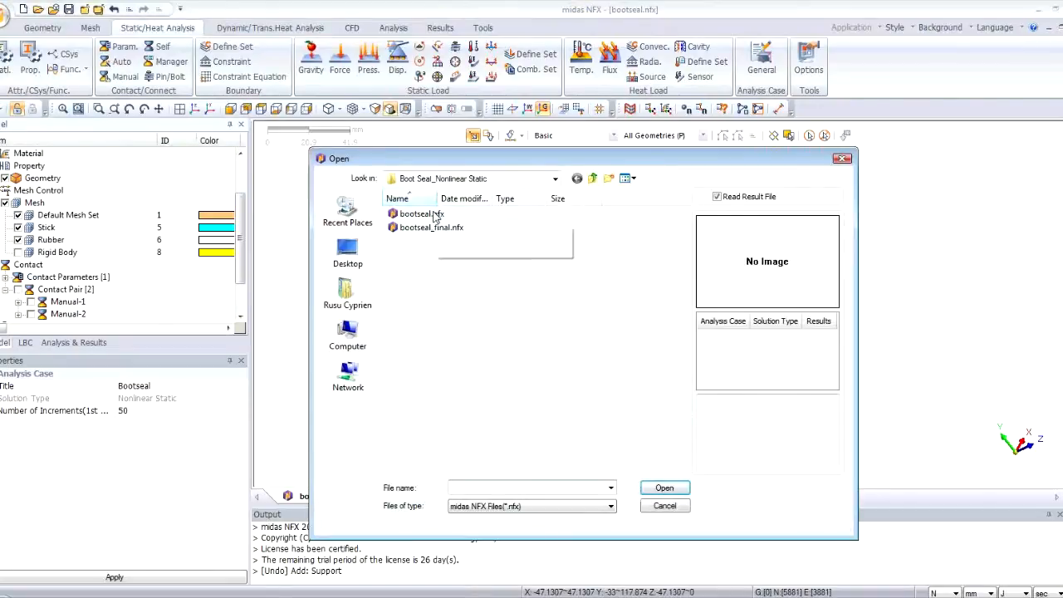
left_click(435, 227)
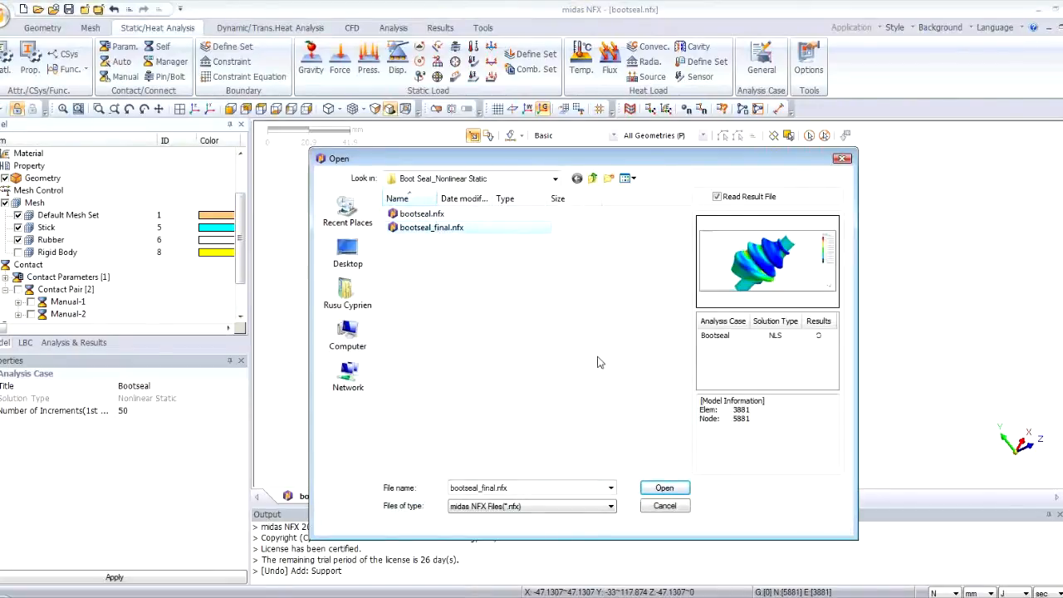
left_click(669, 490)
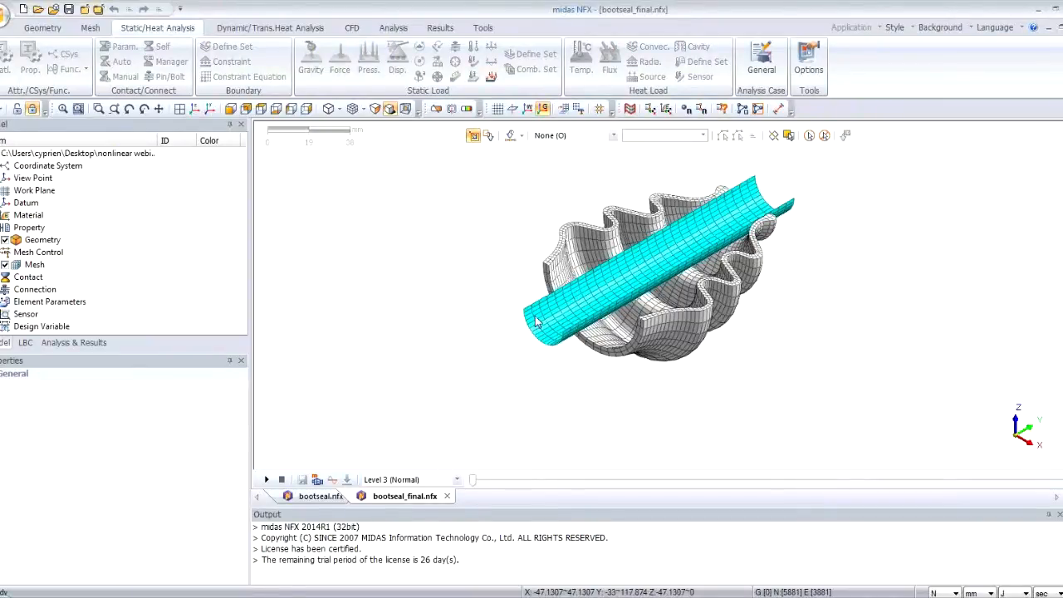
middle_click_drag(498, 296, 659, 350)
middle_click_drag(613, 302, 570, 324)
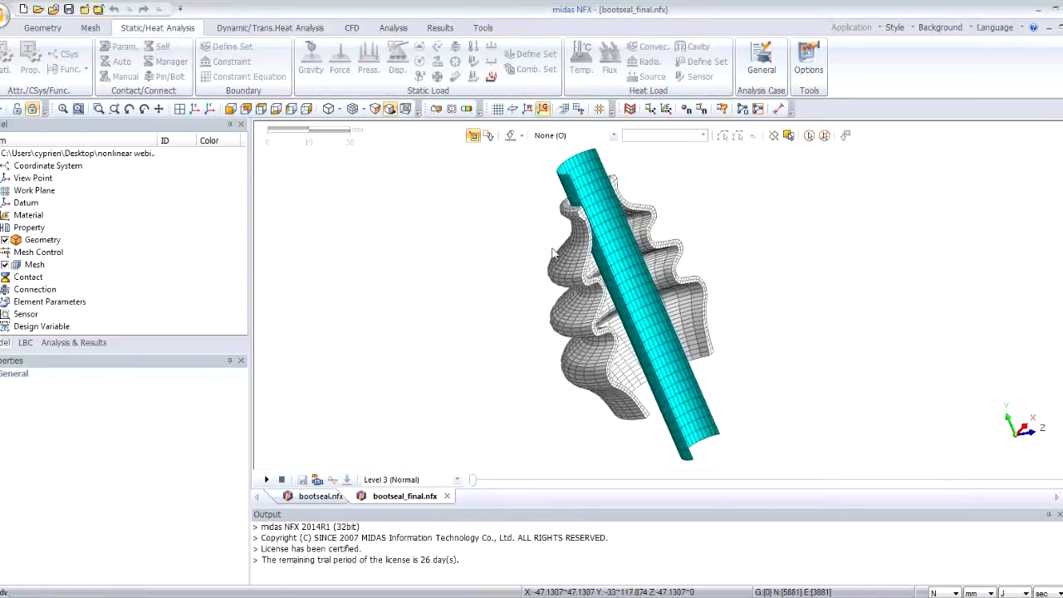
middle_click_drag(513, 267, 500, 293)
scroll(500, 293, "up", 2)
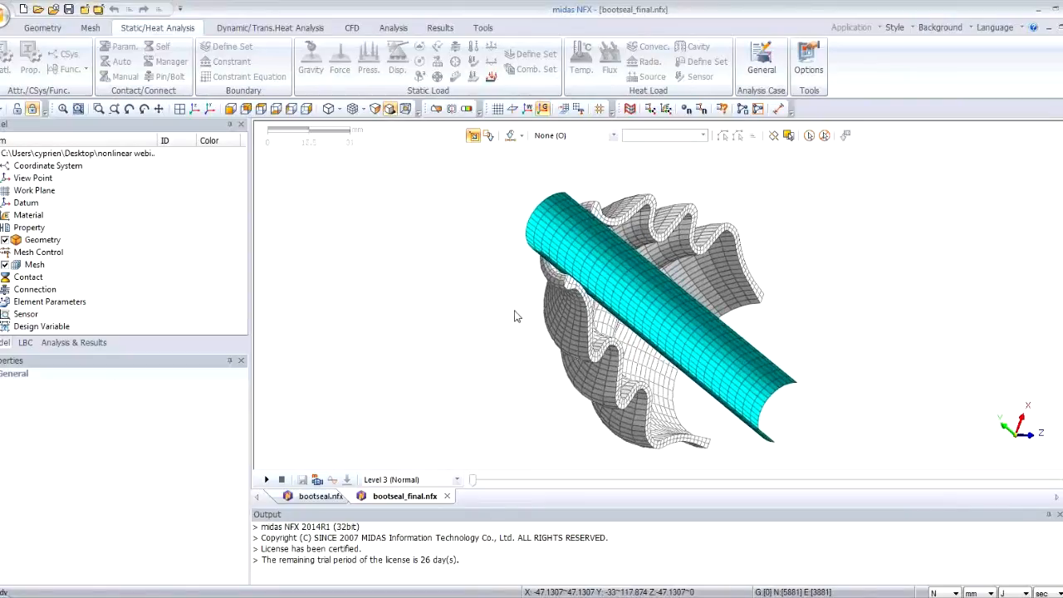
middle_click_drag(515, 310, 511, 301)
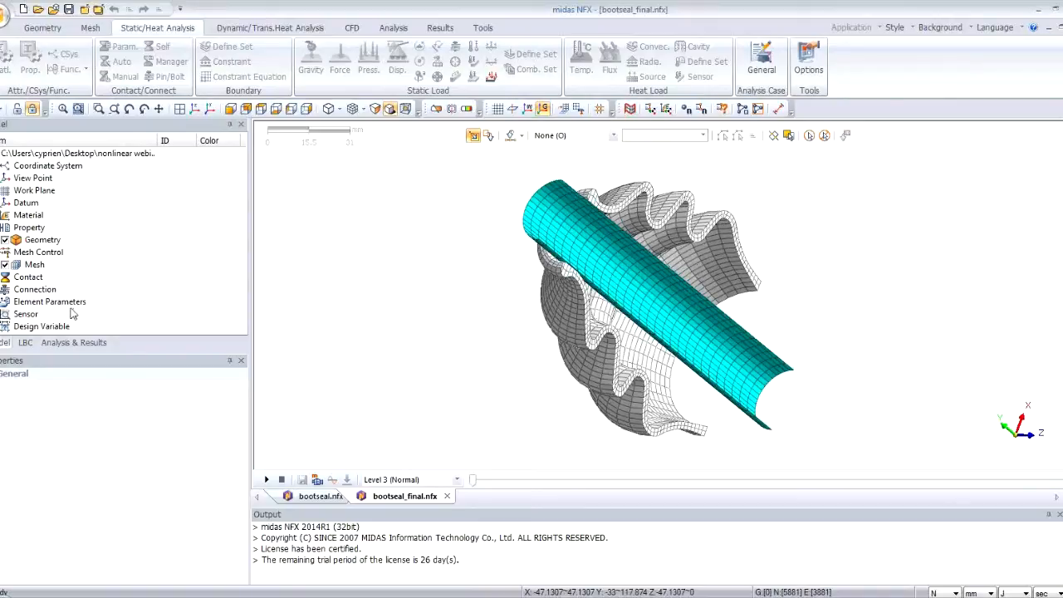
Step: Display the TOTAL TRANSLATION contour of the Bootseal case at INCR=0 and set the deformation scale to Real
left_click(80, 343)
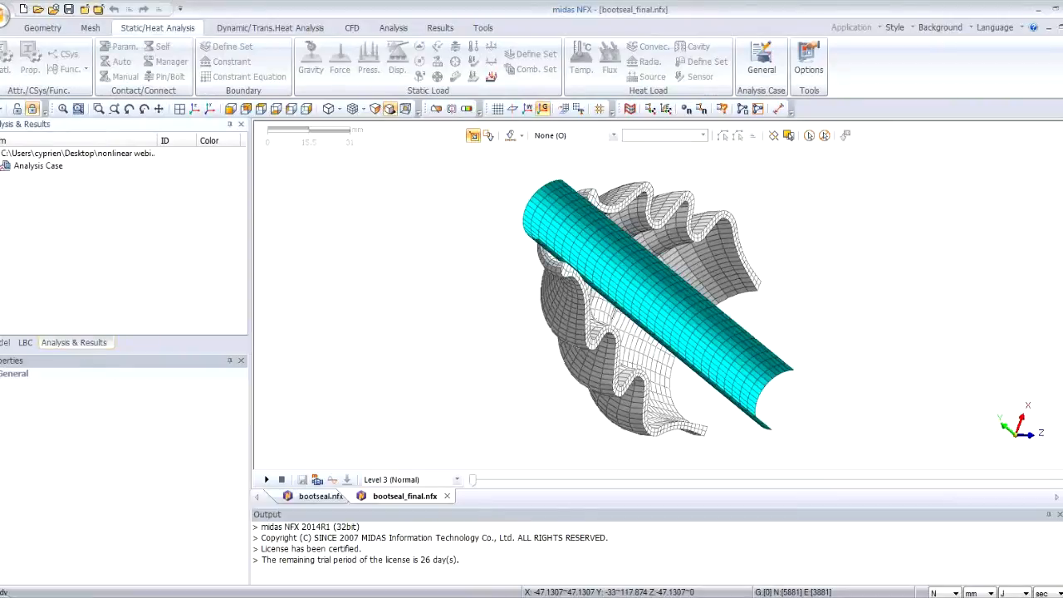
left_click(0, 165)
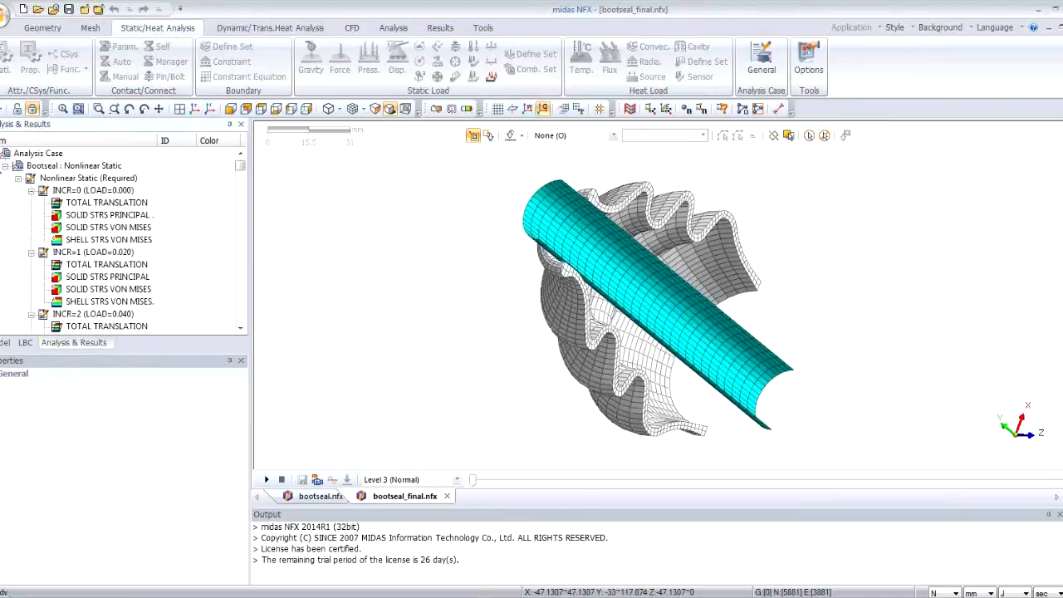
double_click(110, 207)
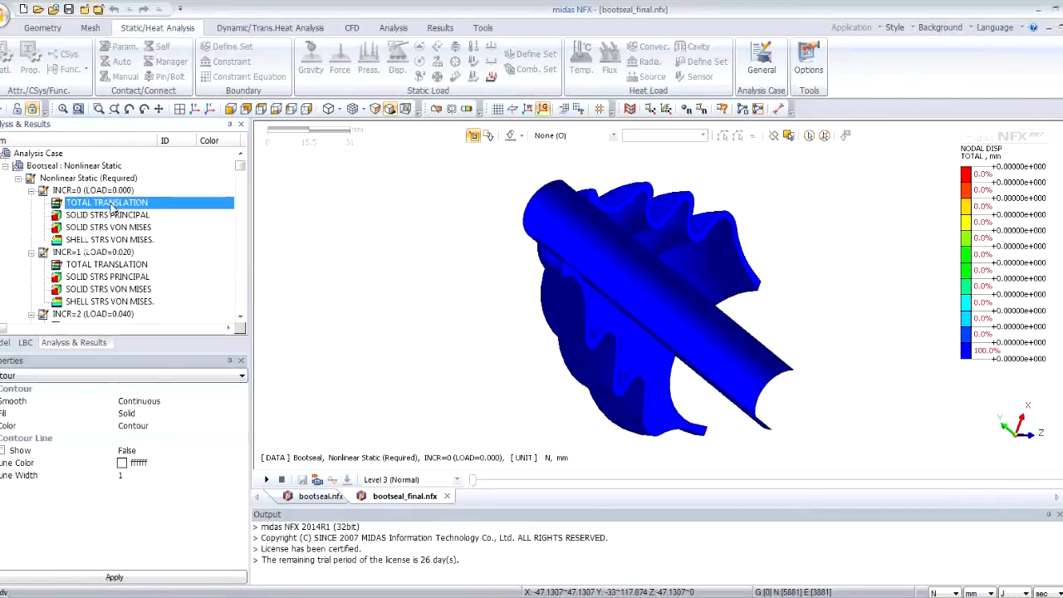
left_click(164, 78)
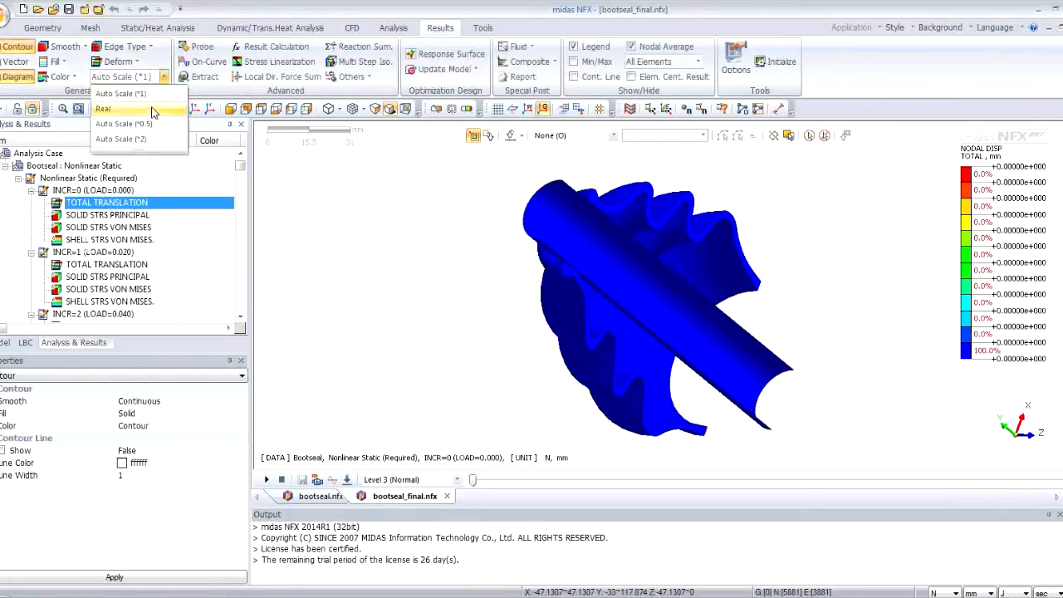
left_click(152, 109)
middle_click_drag(530, 326, 504, 301)
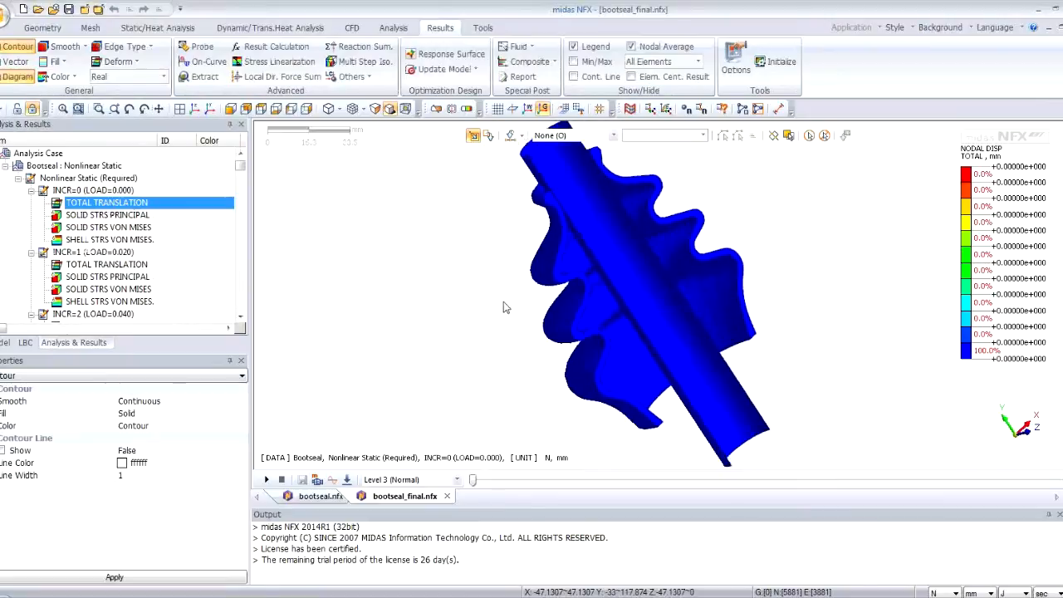
scroll(504, 302, "down", 3)
Step: Advance the total translation result to INCR=54 (LOAD=1.000) and examine the deformed boot seal around the rod
left_click_drag(476, 485, 1062, 528)
middle_click_drag(613, 390, 510, 333)
scroll(604, 302, "up", 3)
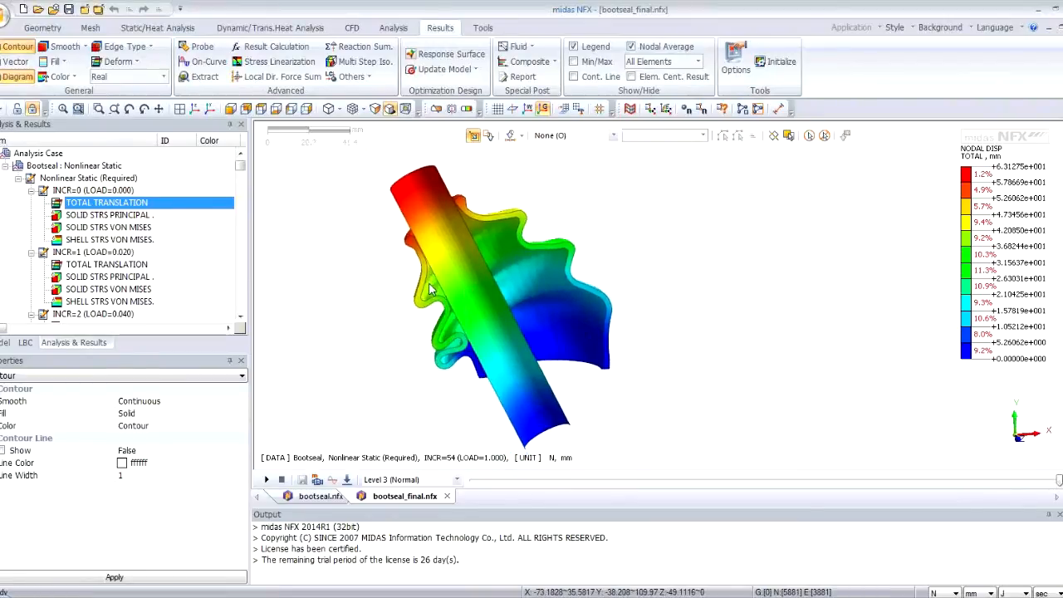
middle_click_drag(400, 274, 429, 249)
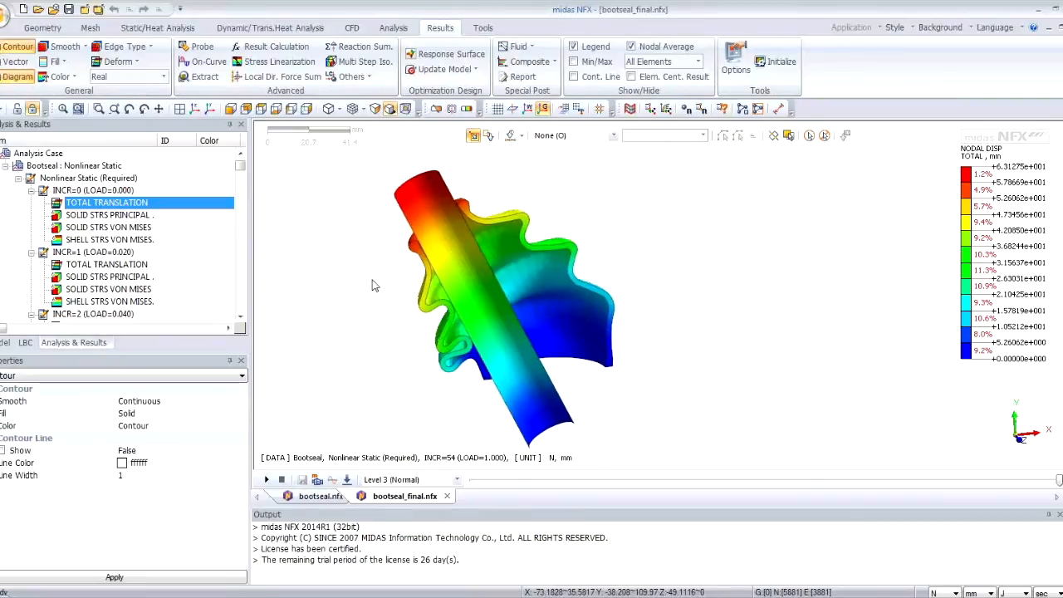
Step: Display the SOLID STRS VON MISES contour and scrub through the load increments, finishing at INCR=4 (LOAD=0.080)
double_click(91, 239)
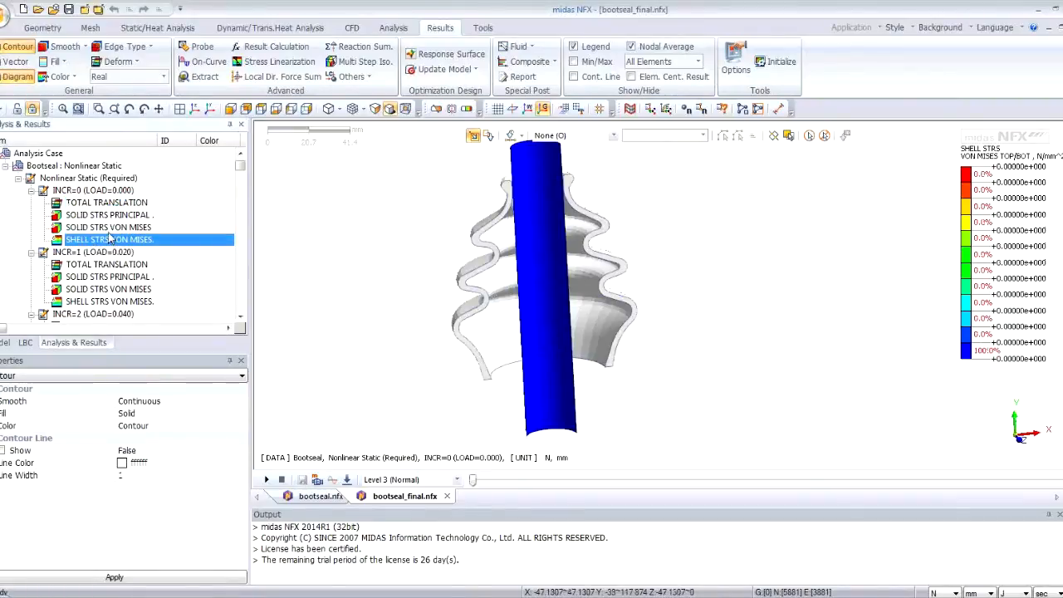
double_click(111, 227)
left_click_drag(474, 488, 768, 496)
middle_click_drag(499, 375, 661, 390)
middle_click_drag(583, 313, 556, 180)
left_click_drag(765, 477, 516, 444)
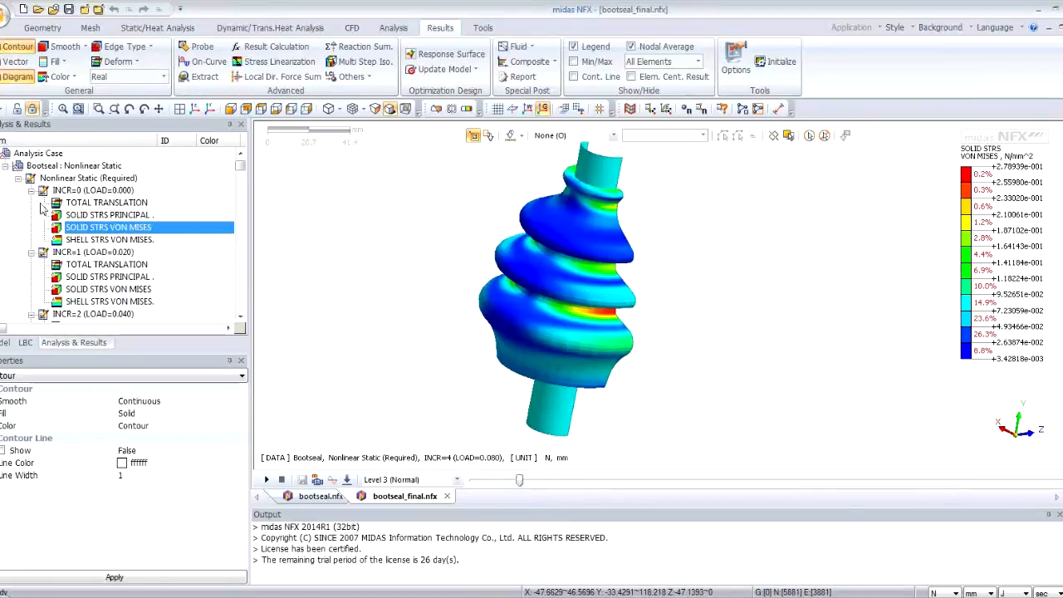
Step: Insert the SOLID STRS MEAN PRESSURE result from Solid Stresses into the Nonlinear Static subcase
right_click(75, 191)
right_click(68, 180)
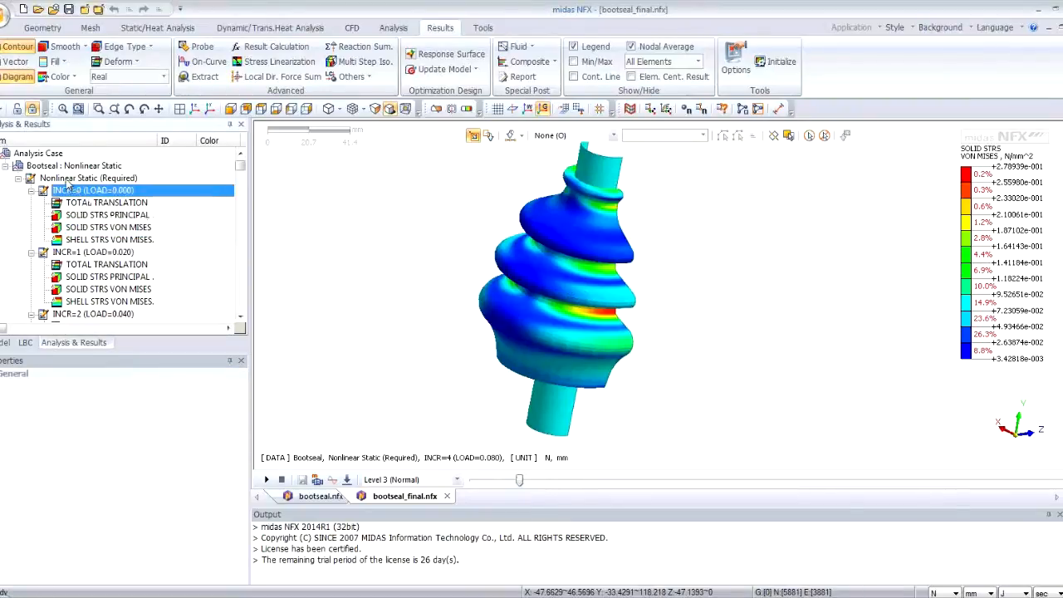
left_click(90, 186)
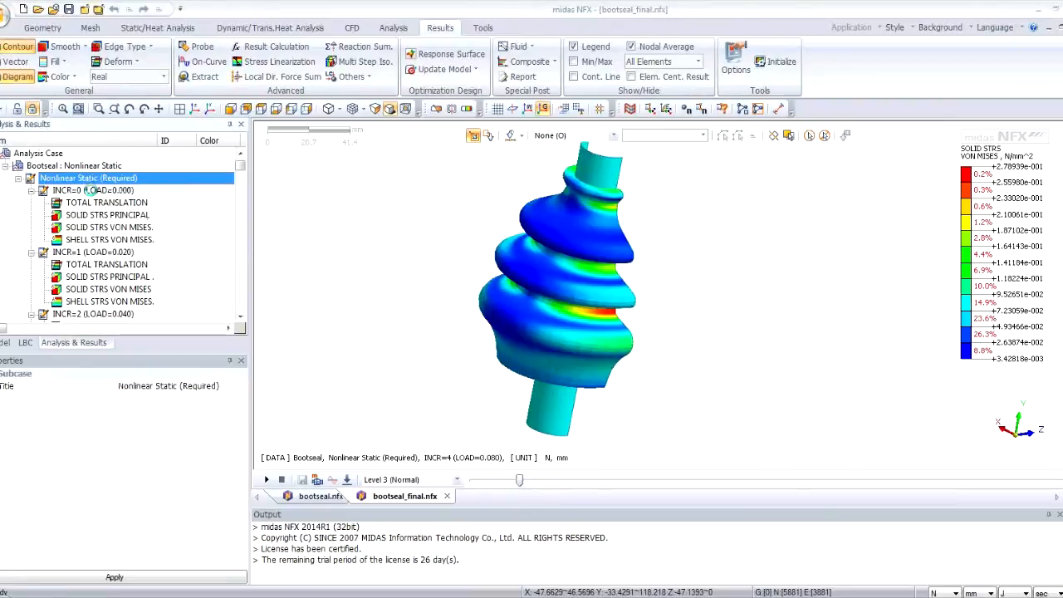
left_click(466, 178)
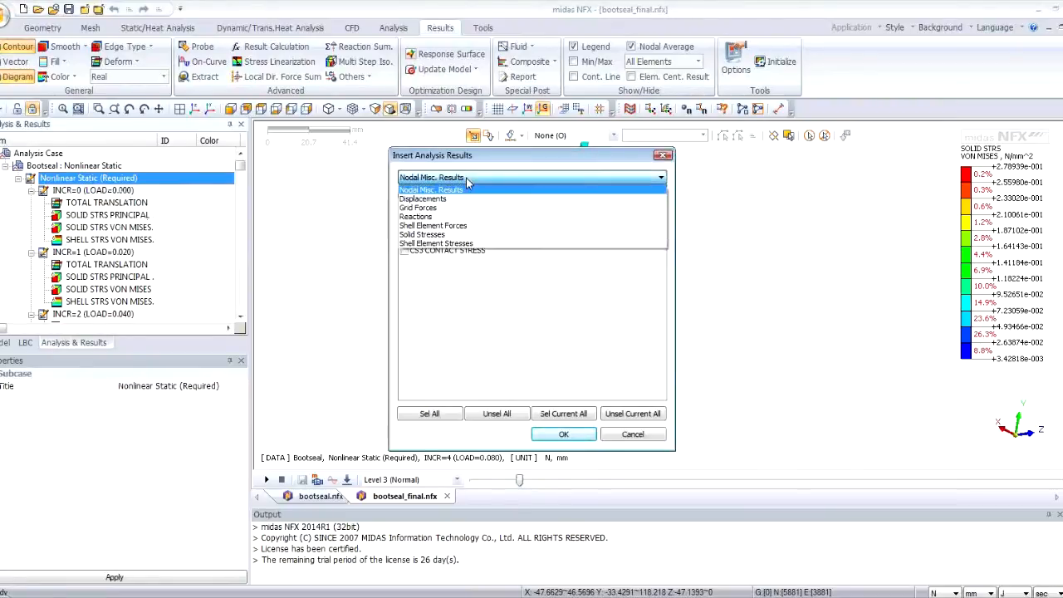
left_click(483, 236)
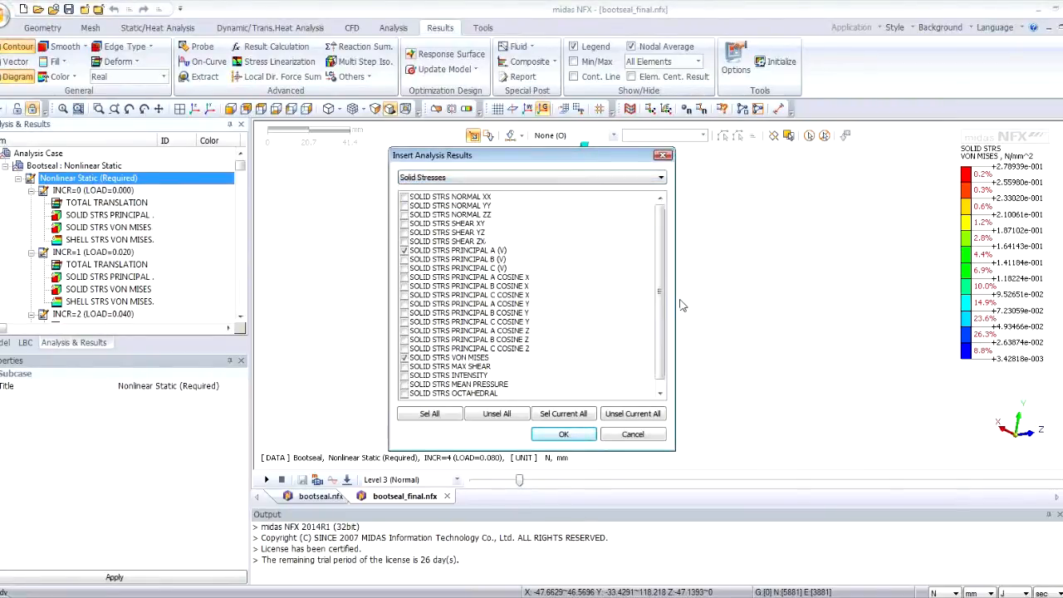
left_click(405, 385)
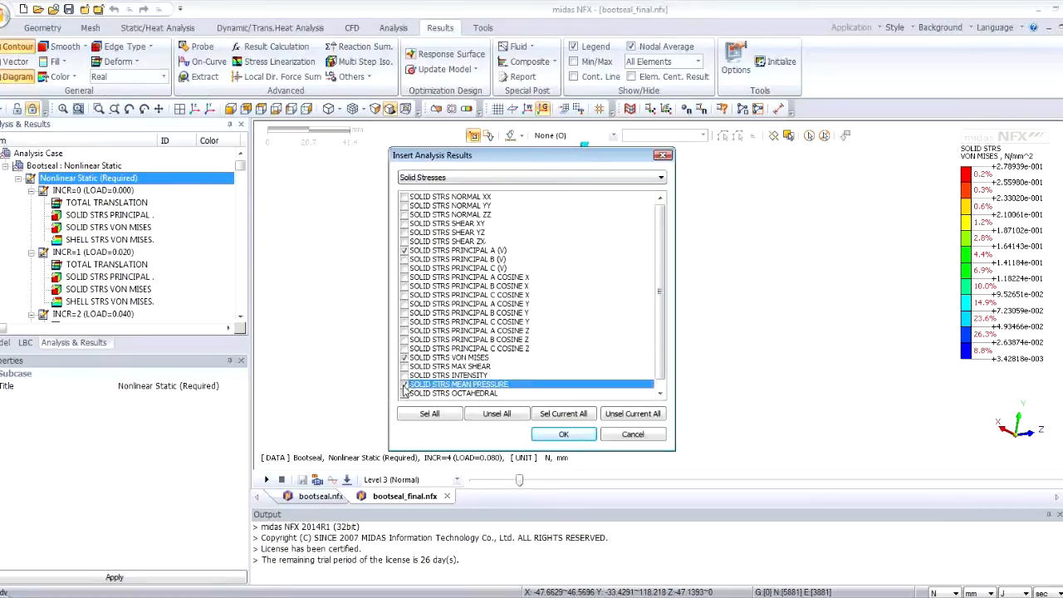
left_click(565, 434)
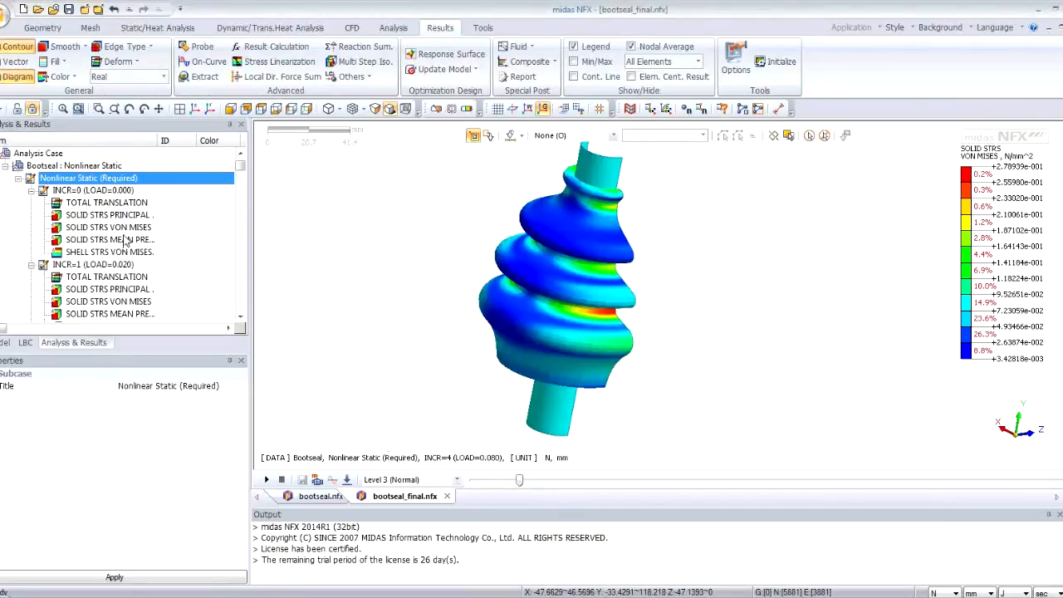
Step: Display the solid mean pressure contour at INCR=37 (LOAD=0.740) and examine the seal's inner folds and outer surface
left_click(111, 240)
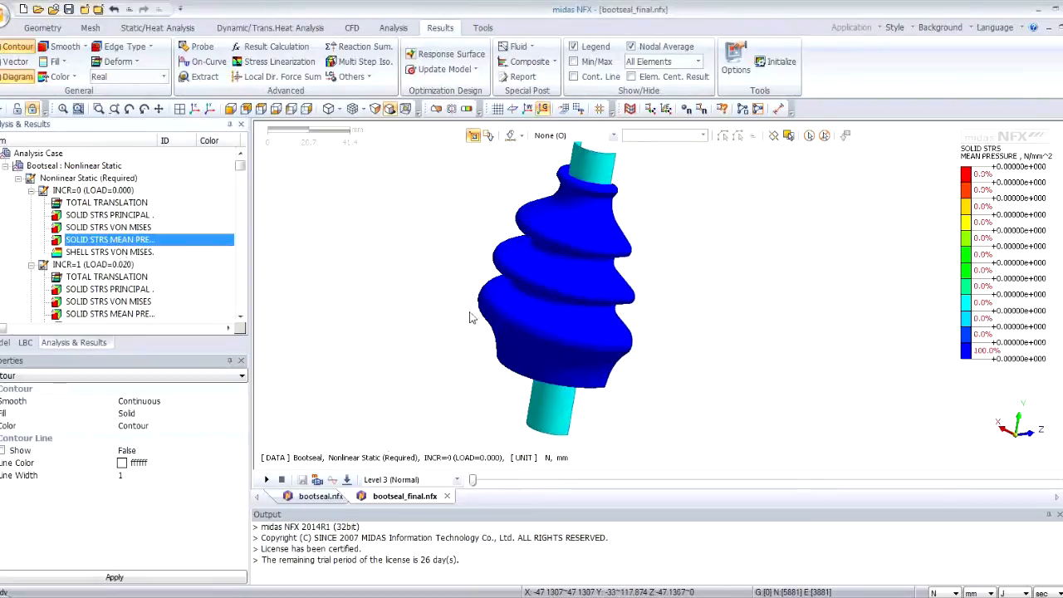
left_click_drag(475, 485, 908, 501)
middle_click_drag(673, 332, 477, 296)
scroll(478, 296, "up", 2)
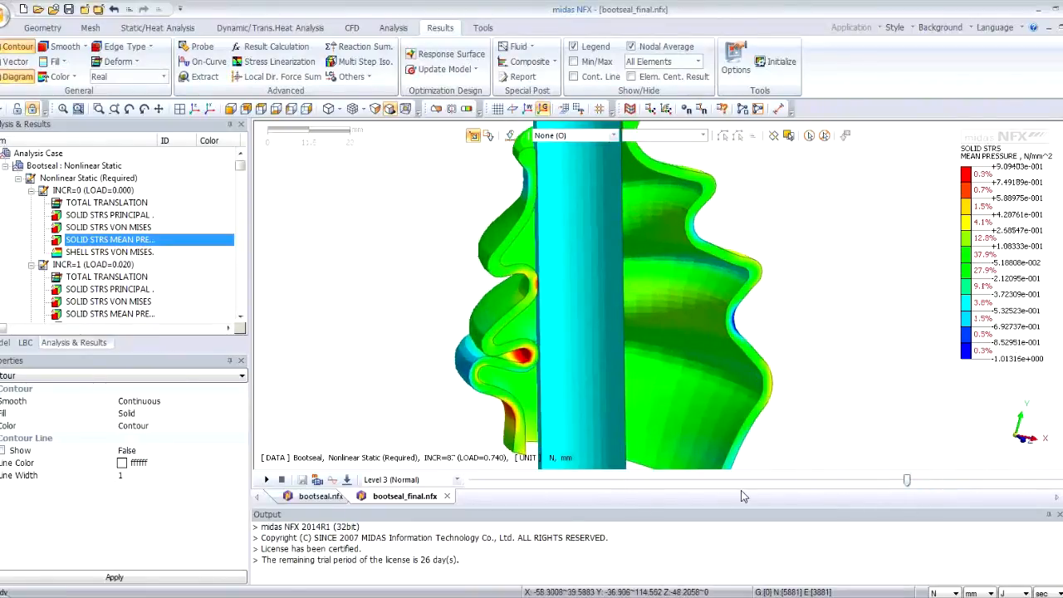
middle_click_drag(638, 386, 589, 323)
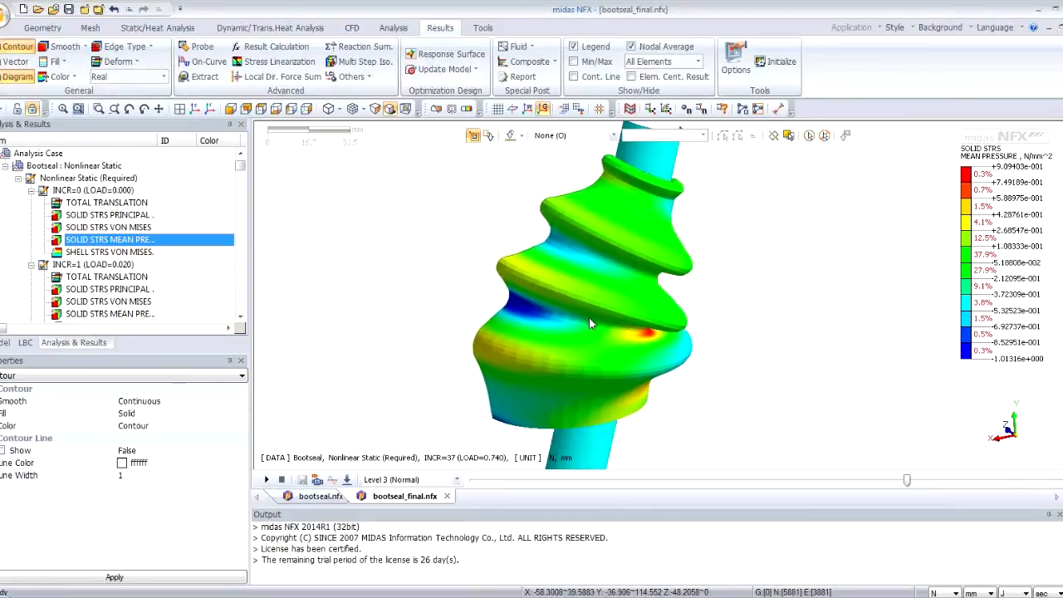
Step: Close bootseal_final.nfx, saving its changes, and switch to the slide presentation
left_click(447, 496)
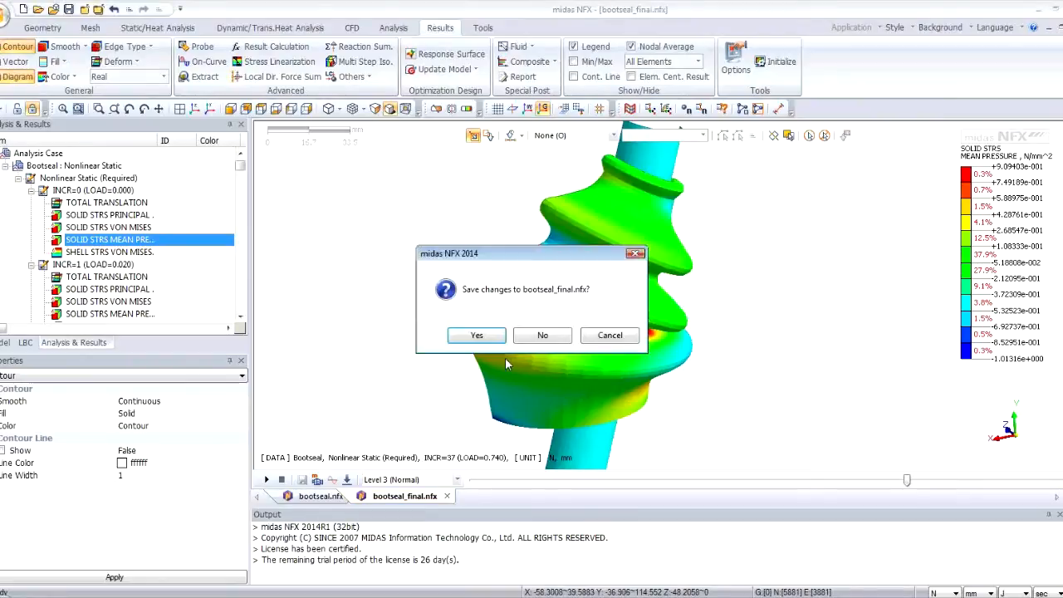
left_click(481, 335)
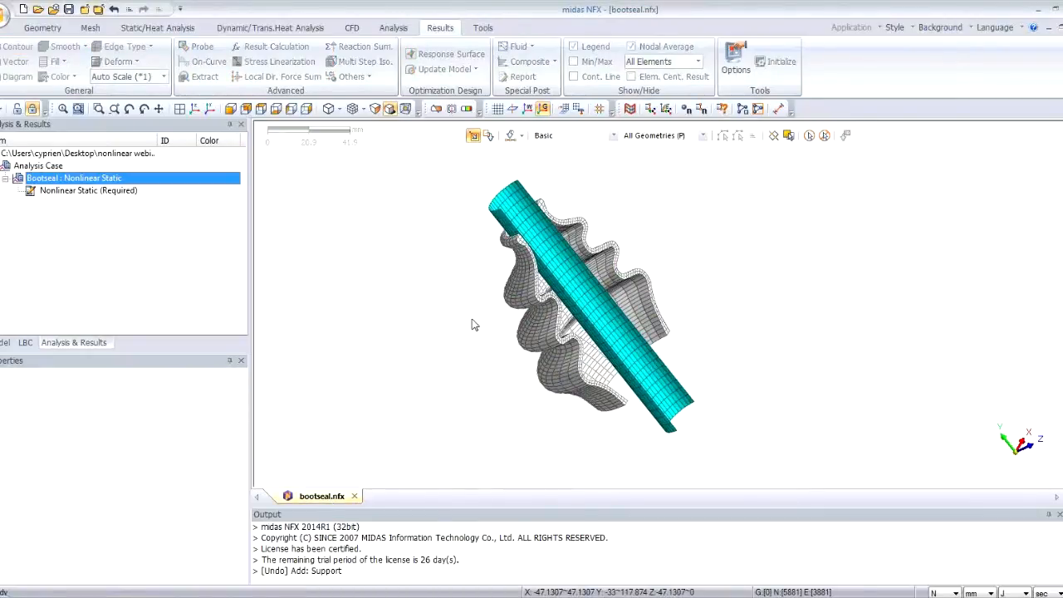
key("alt+Tab")
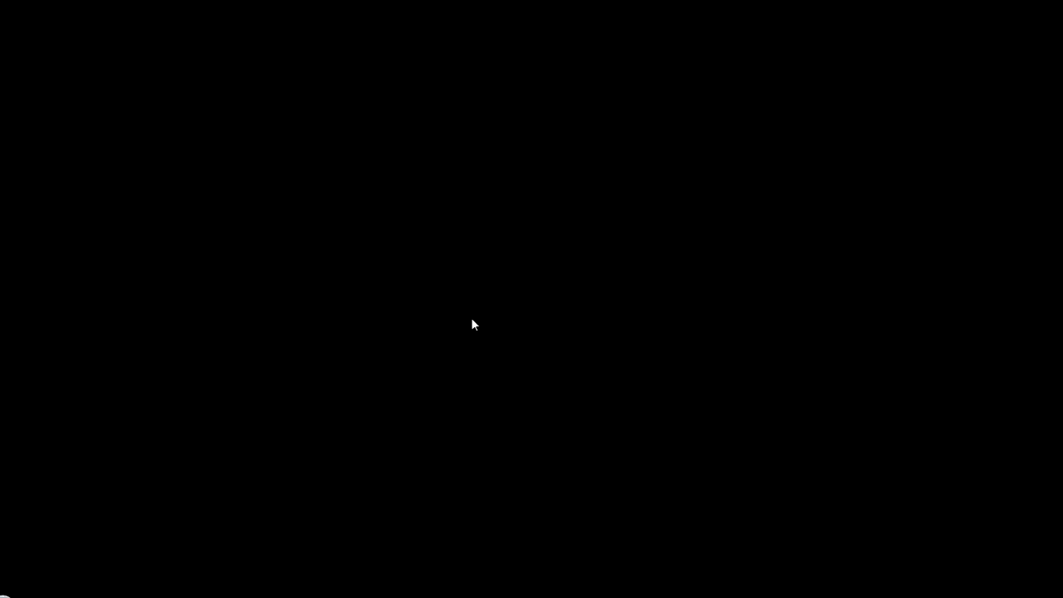
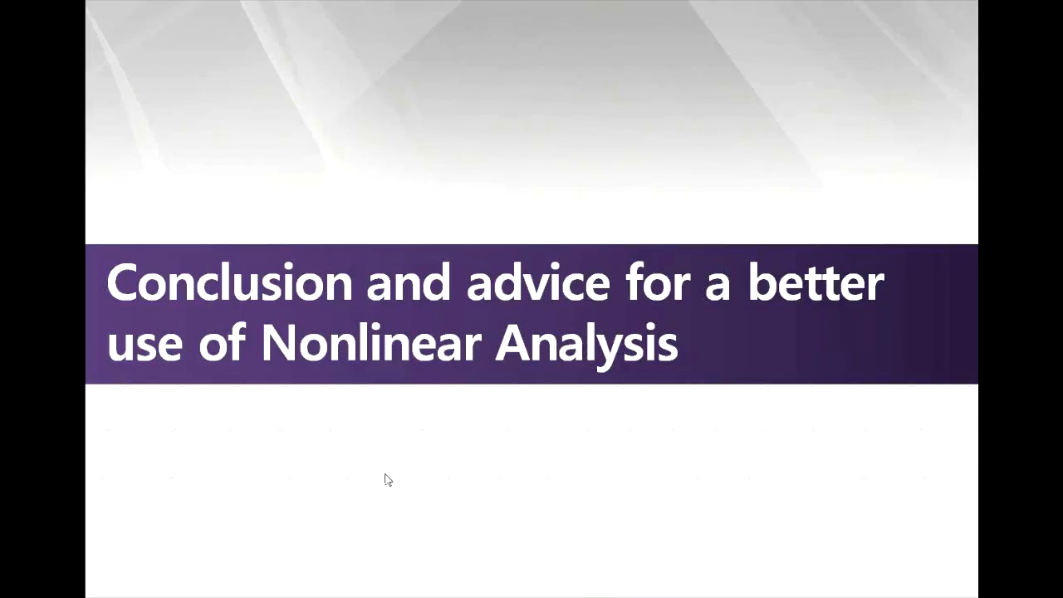
Step: Return to midas NFX and open Steering Wheel Final.nfx with its results from the Steering Wheel- Nonlinear Static folder
key("alt+Tab")
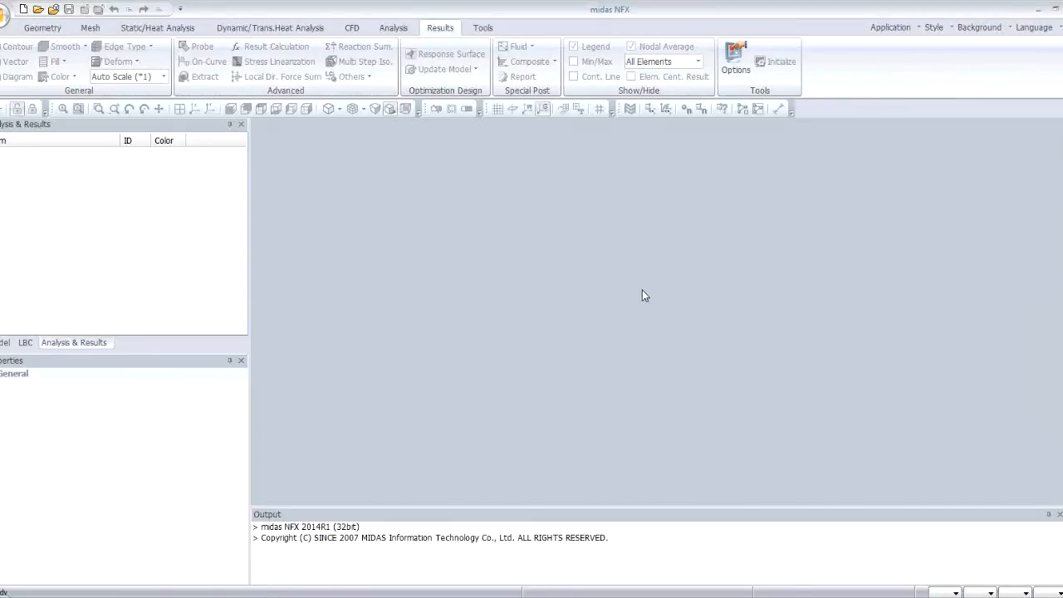
left_click(1, 16)
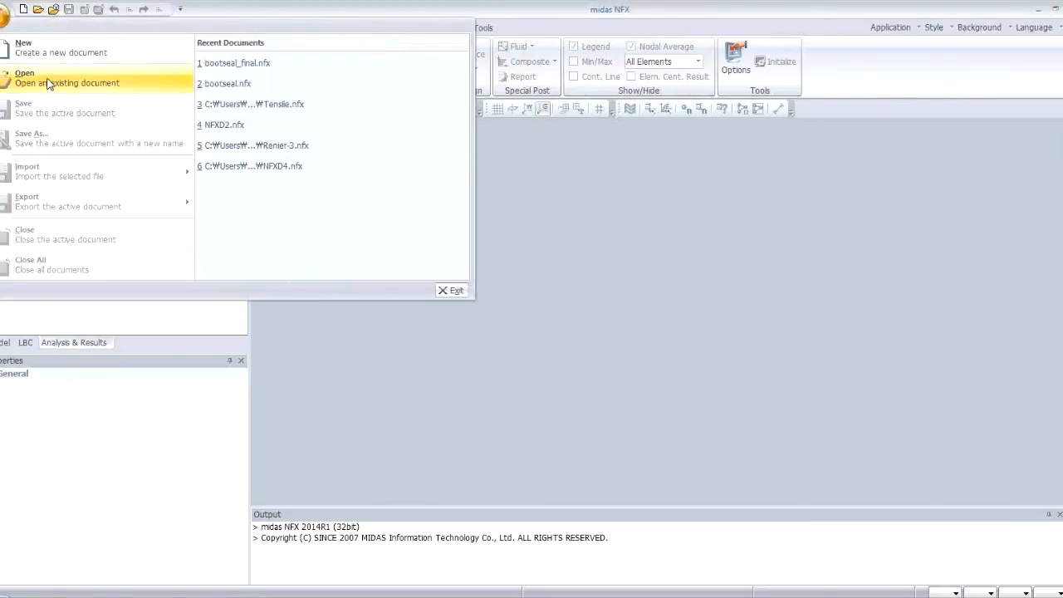
left_click(48, 83)
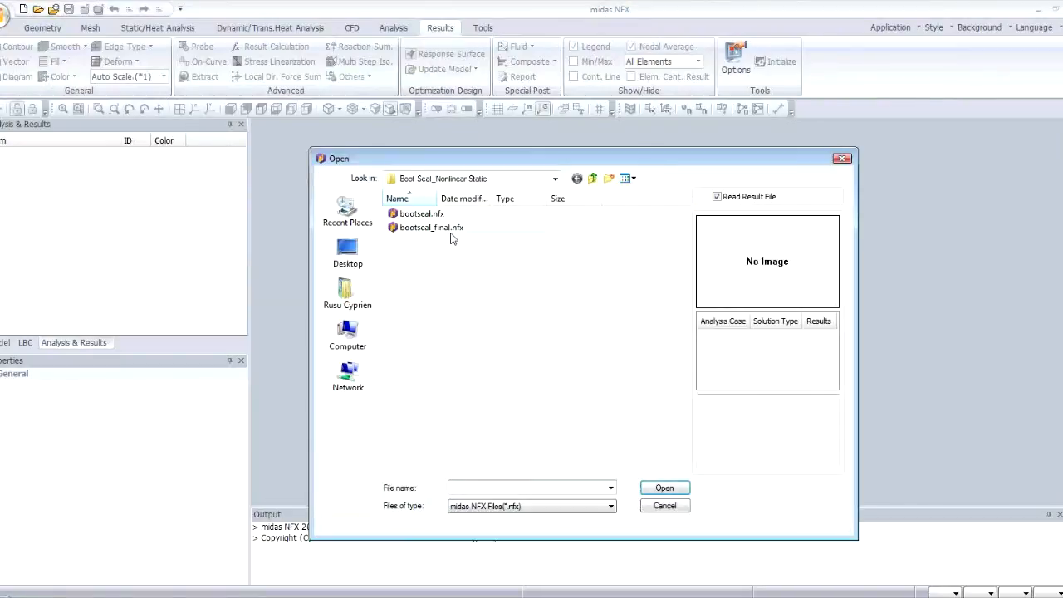
left_click(592, 178)
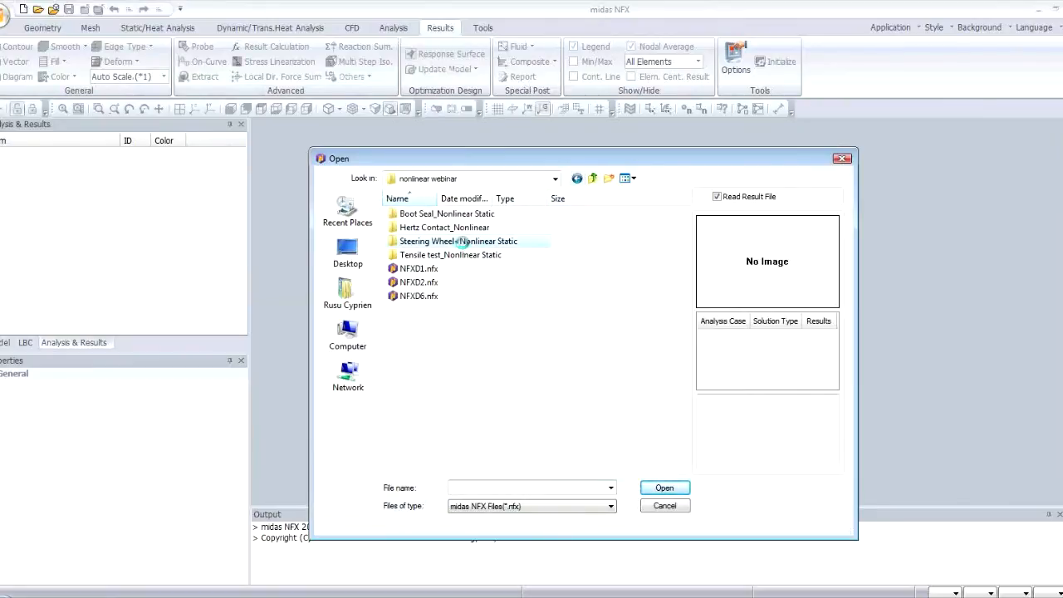
double_click(464, 241)
left_click(456, 218)
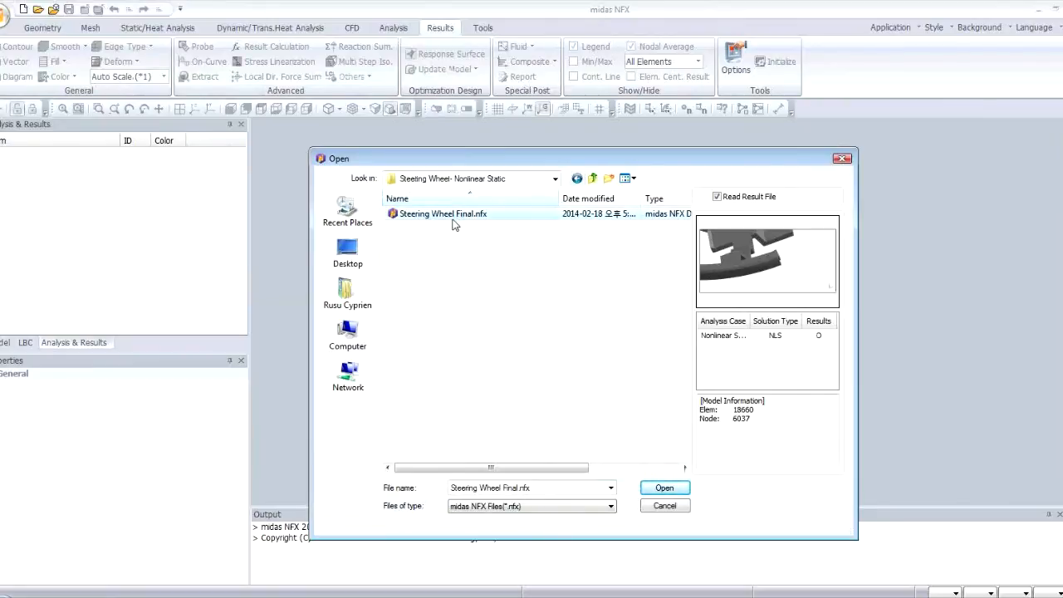
left_click(658, 490)
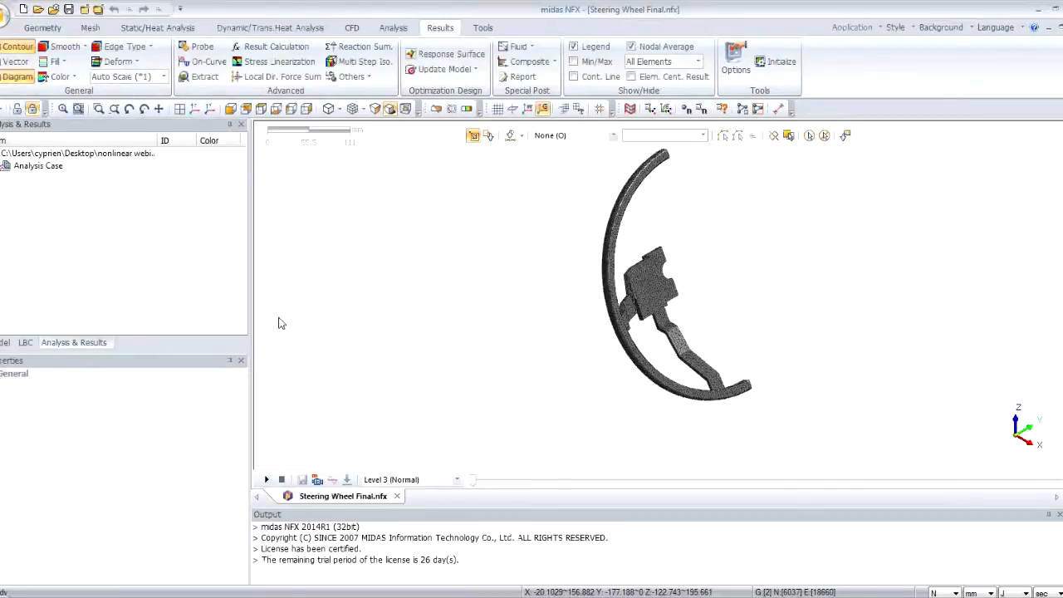
Step: Show all mesh sets of the steering wheel model, including the flat plate, and inspect the assembly from several angles
left_click(6, 342)
left_click(5, 265)
left_click(5, 265)
middle_click_drag(561, 333, 649, 401)
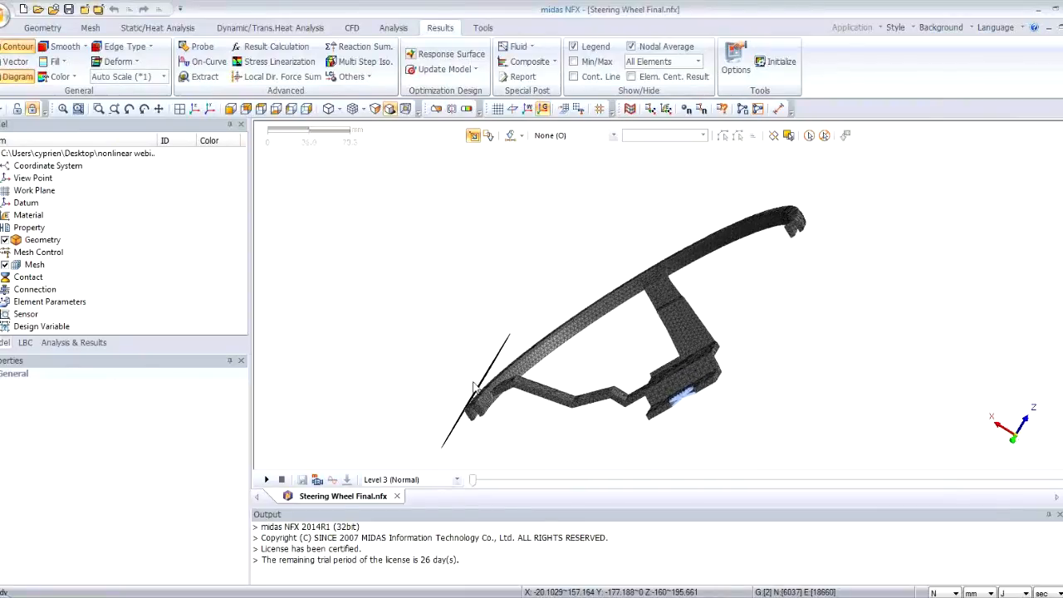
middle_click_drag(608, 368, 557, 373)
scroll(556, 374, "up", 2)
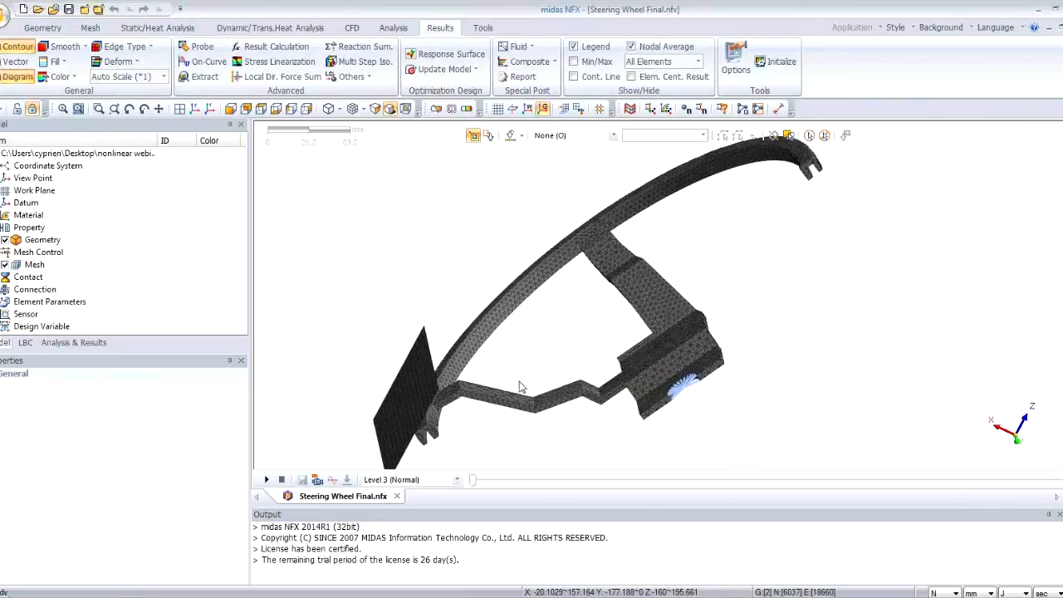
middle_click_drag(554, 368, 535, 344)
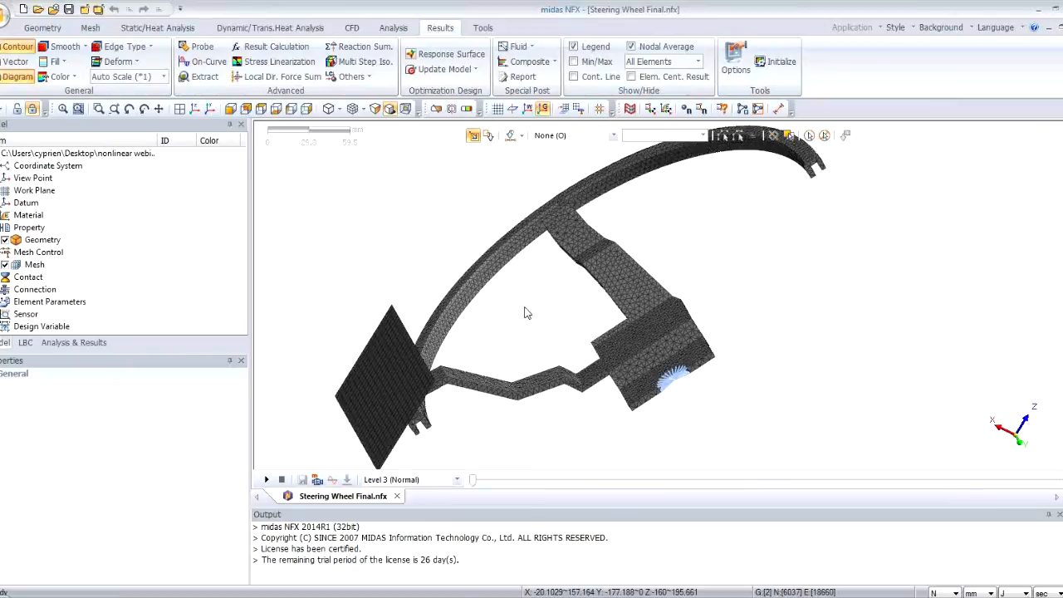
mouse_move(579, 329)
middle_mouse_down()
mouse_move(536, 317)
mouse_move(601, 340)
mouse_move(593, 335)
middle_mouse_up()
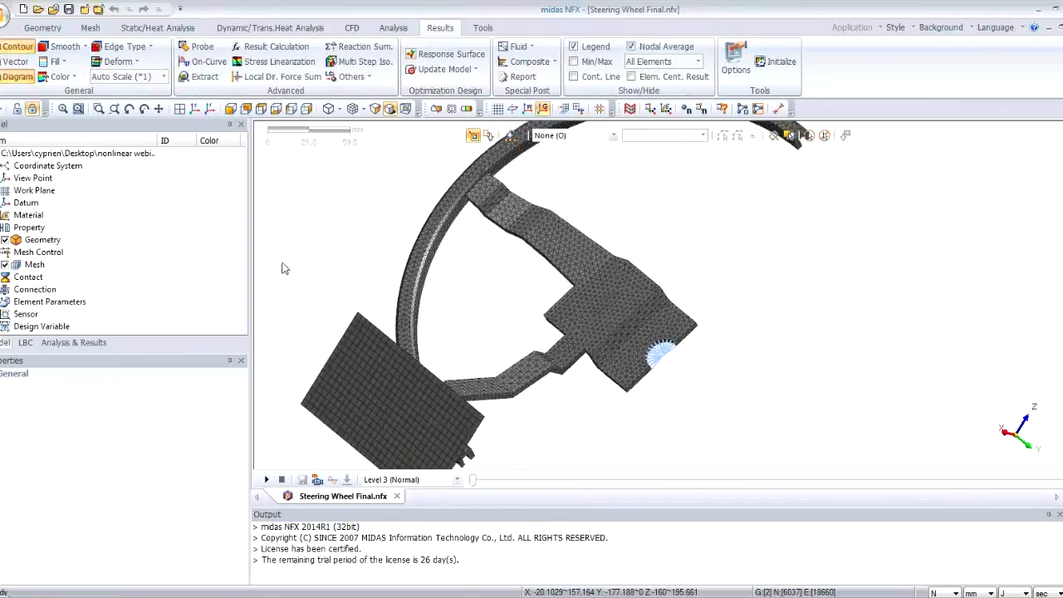
Step: Show Boundary Set-1 on the steering wheel and examine it at the hub's rigid link centre
left_click(25, 342)
left_click(5, 178)
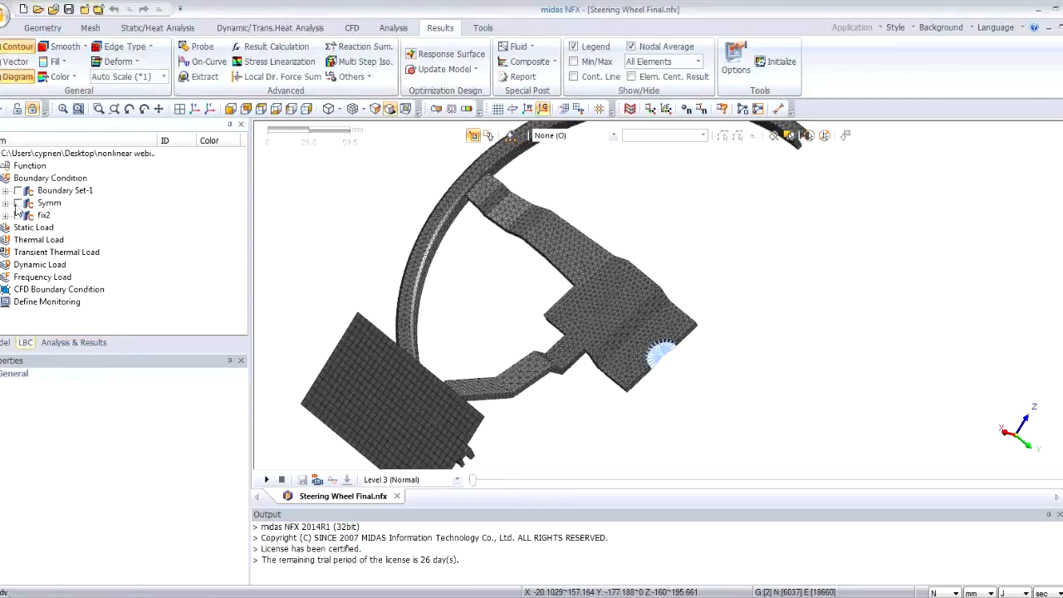
left_click(17, 191)
middle_click_drag(631, 326, 478, 349)
scroll(477, 349, "up", 6)
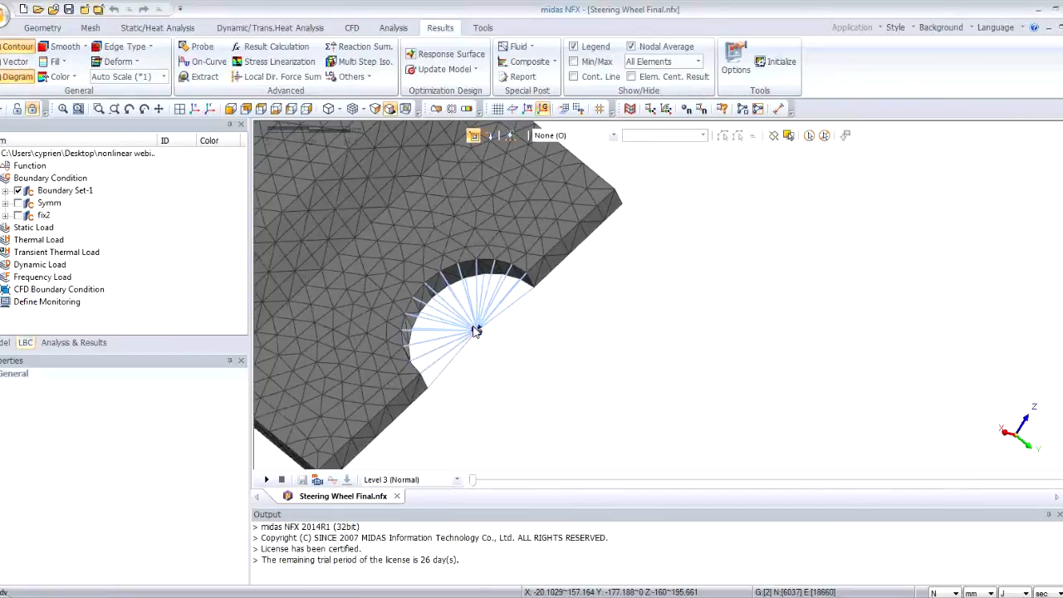
Step: Hide Boundary Set-1 and show the Symm boundary set to examine the constraints on the wheel's cut faces
left_click(18, 191)
left_click(17, 202)
middle_click_drag(542, 283, 606, 206)
scroll(671, 276, "down", 5)
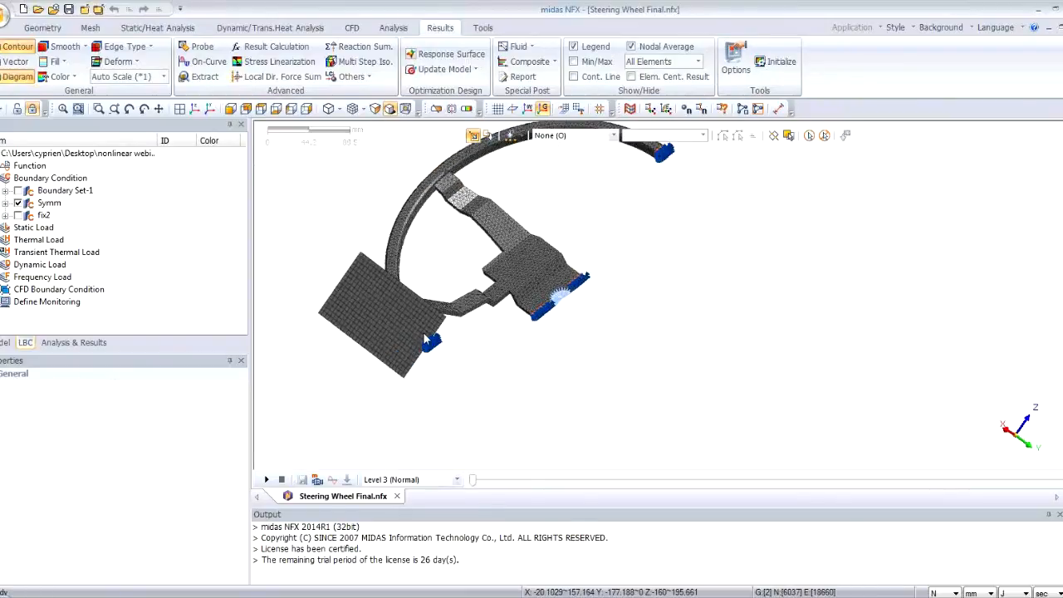
Step: Hide the Symm boundary set, show fix2 to examine the constraints on the flat plate, and hide it again
middle_click_drag(425, 339, 357, 319)
left_click(18, 203)
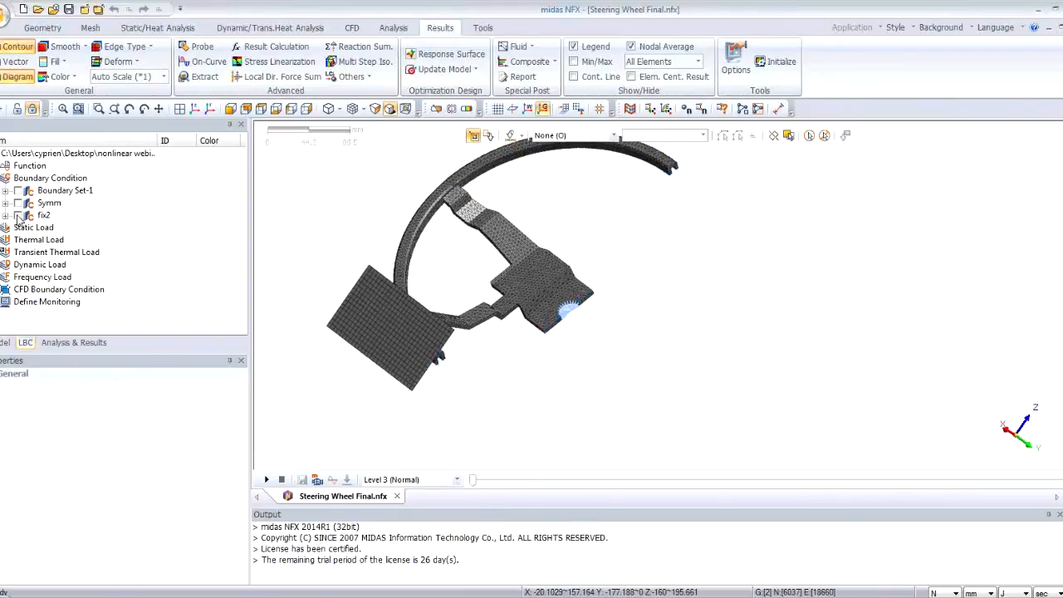
left_click(18, 215)
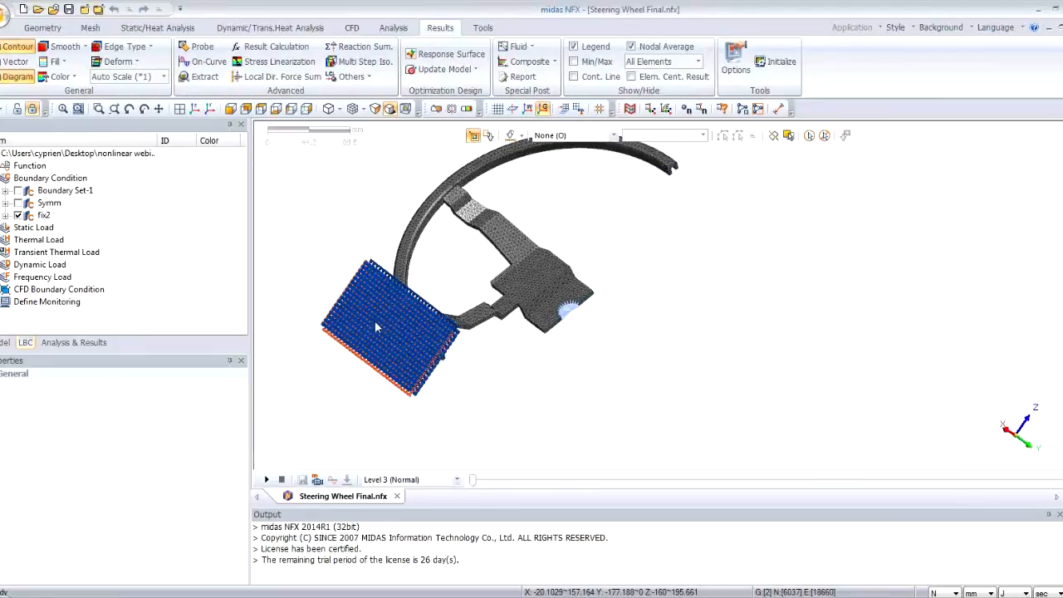
left_click(18, 215)
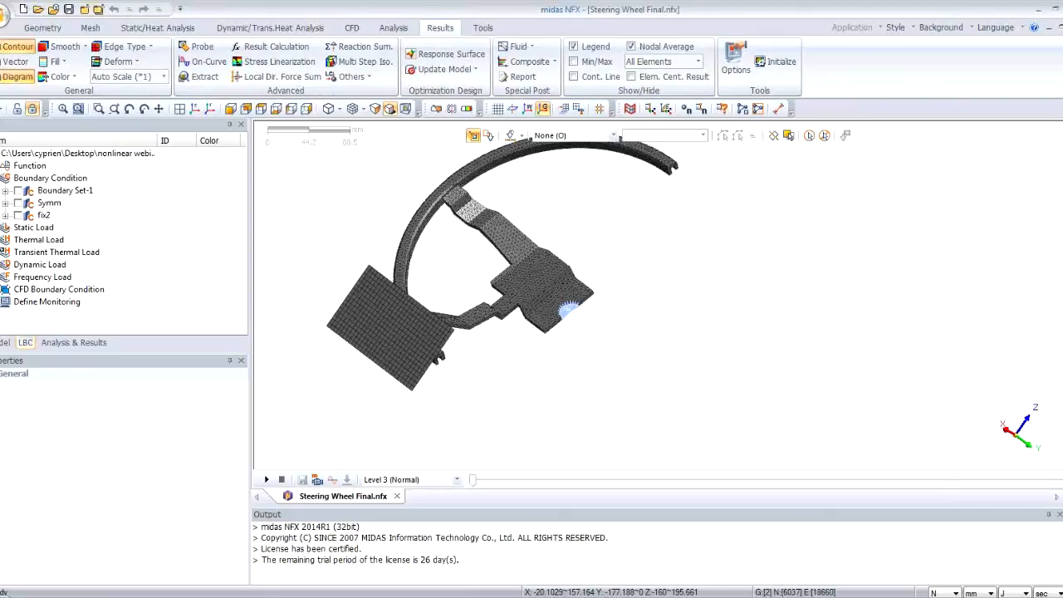
Step: Expand the model's contact pairs and highlight Manual-1 to examine its surface-to-surface contact areas
left_click(7, 342)
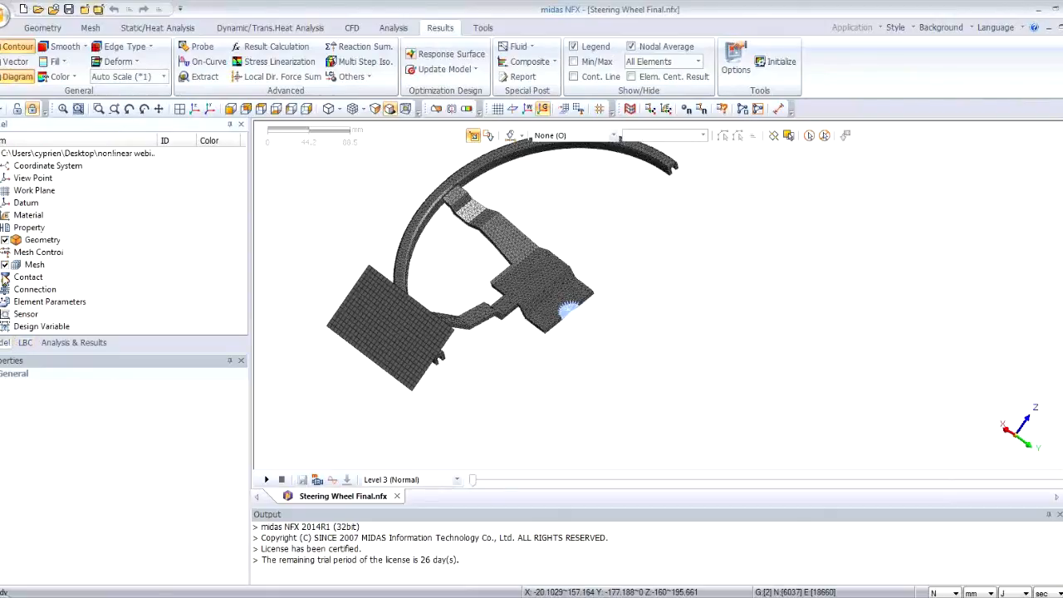
left_click(1, 277)
left_click(6, 302)
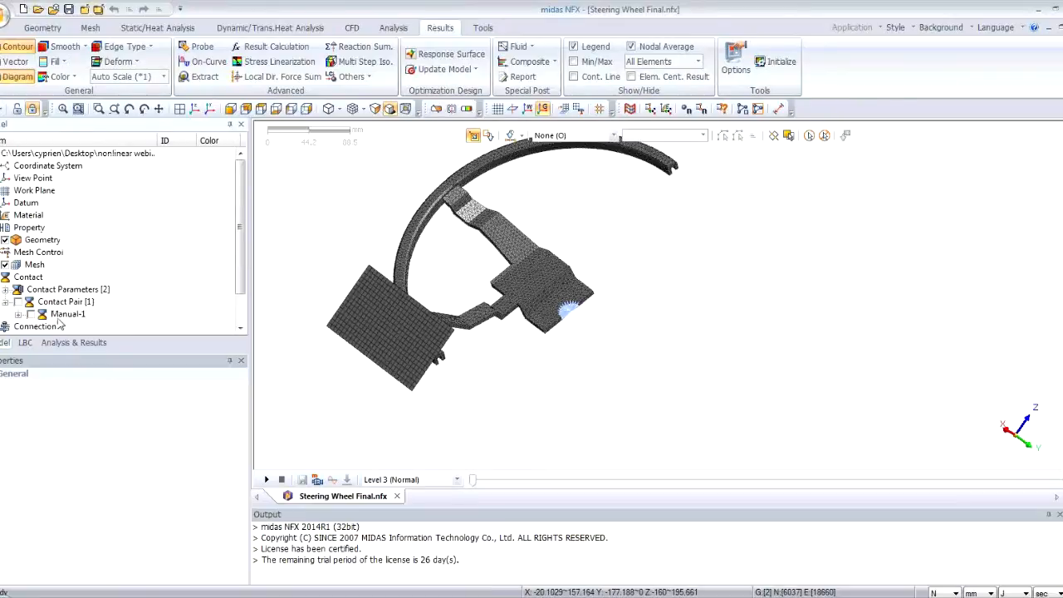
left_click(63, 318)
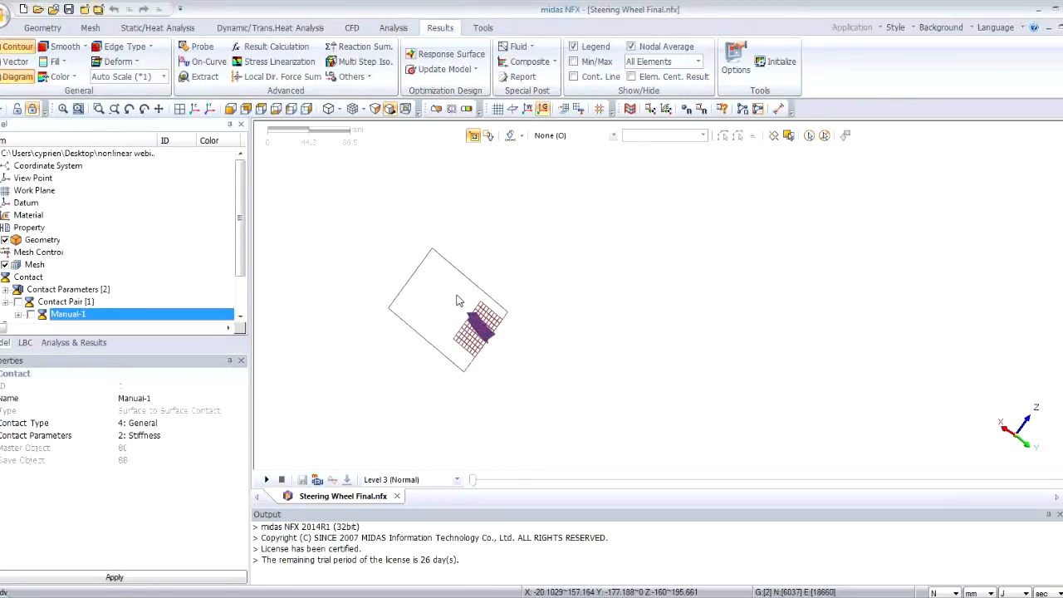
scroll(412, 316, "up", 4)
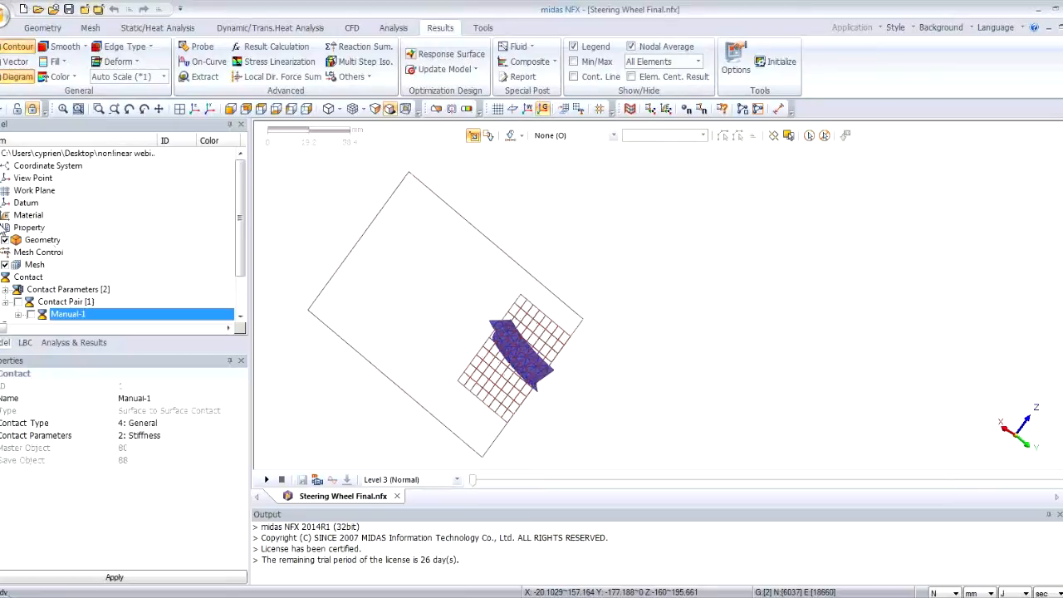
Step: Display the wheel geometry with contact pair Manual-1 and examine its contact surfaces on the rim and plate up close
left_click(4, 240)
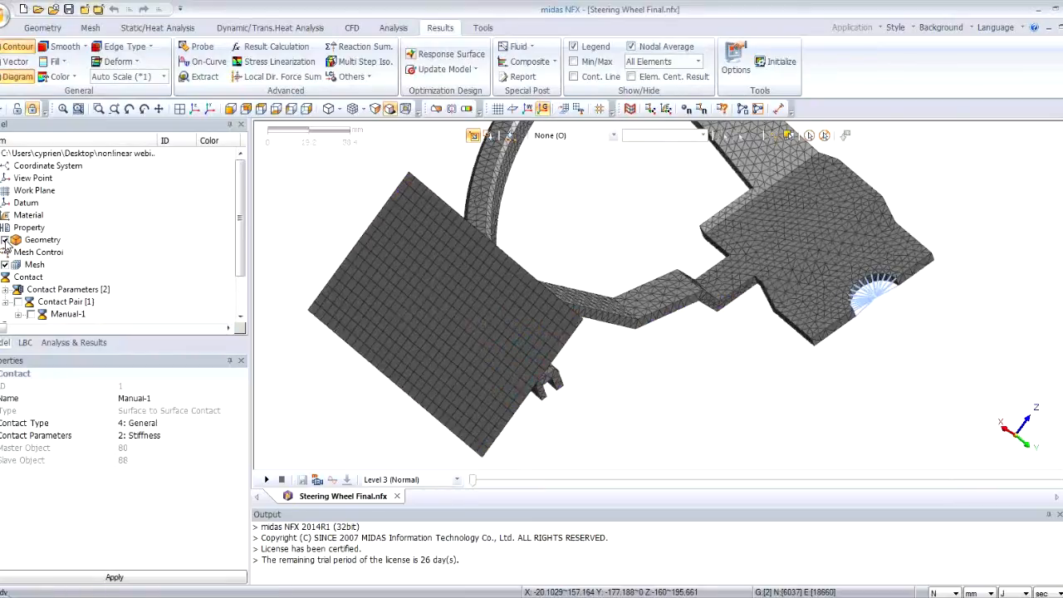
left_click(64, 314)
middle_click_drag(512, 315, 575, 323)
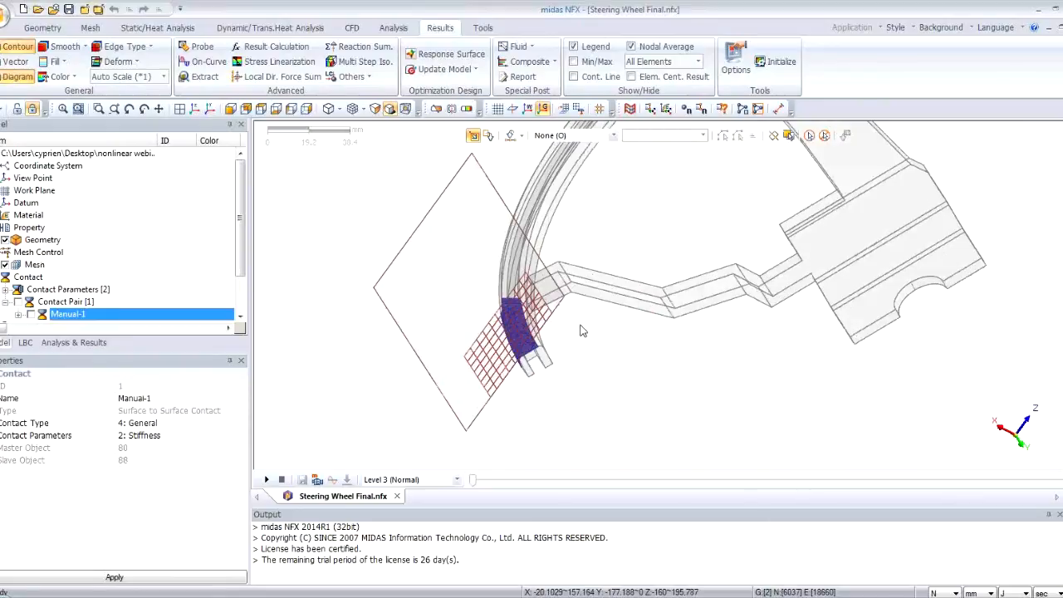
scroll(579, 324, "up", 4)
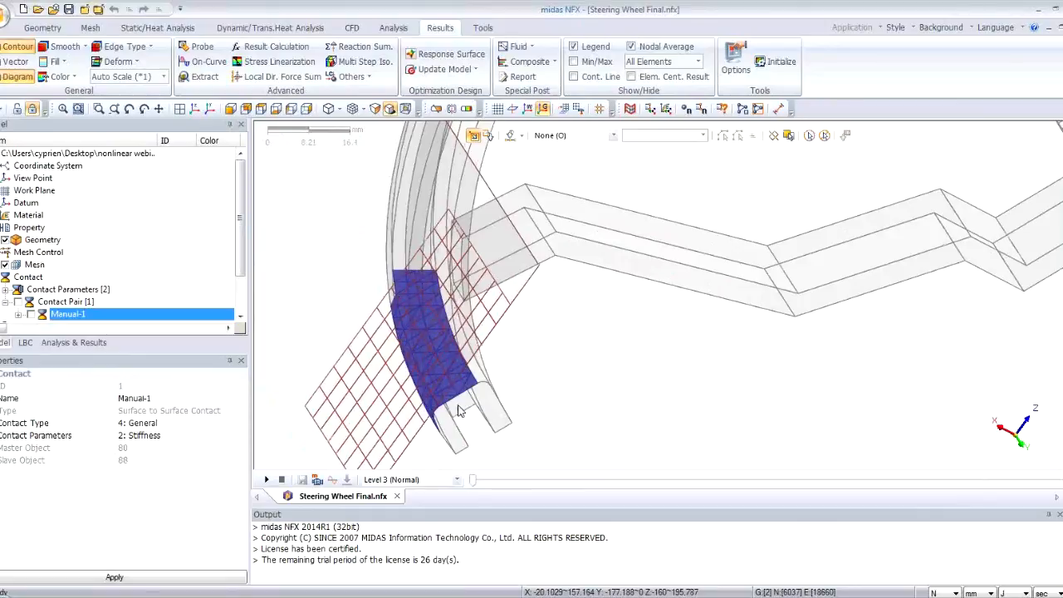
middle_click_drag(419, 320, 574, 278)
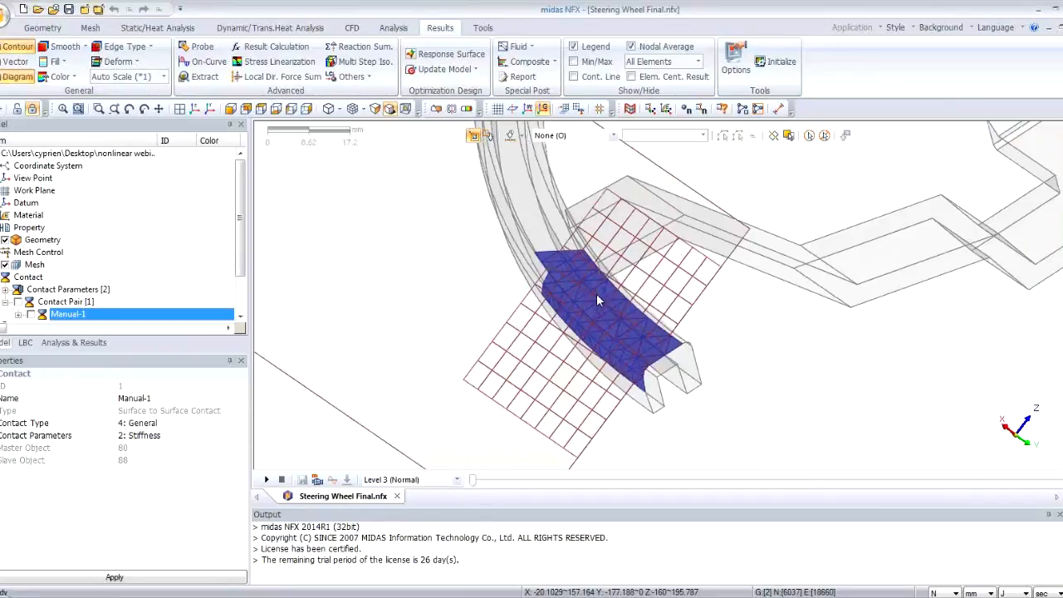
scroll(575, 313, "down", 6)
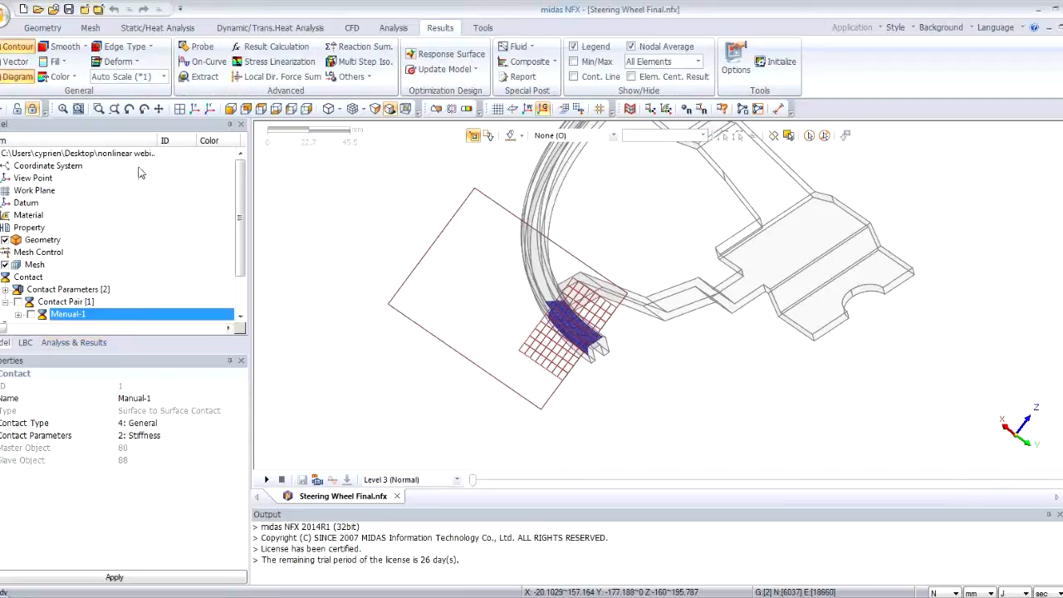
Step: Display the TOTAL TRANSLATION result of Nonlinear Static-1 at INCR=0 with the deformation scale set to Real
left_click(83, 343)
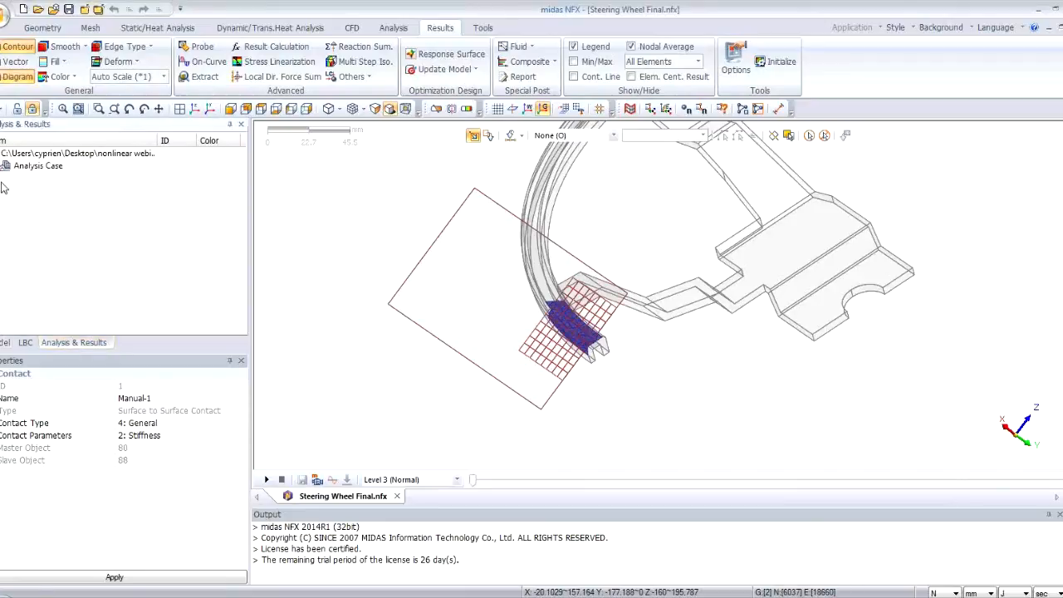
double_click(93, 204)
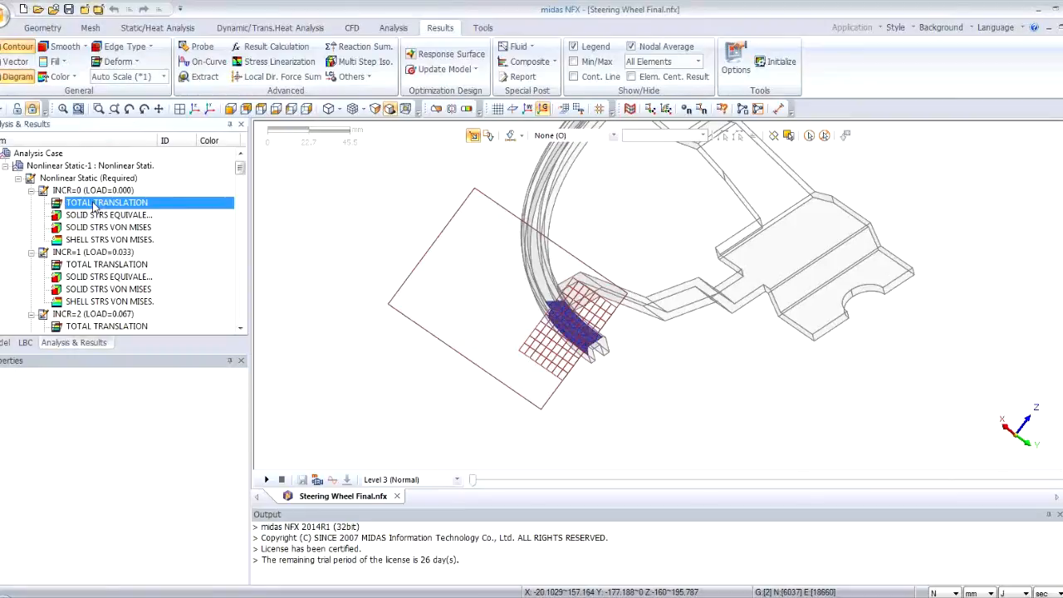
left_click(164, 77)
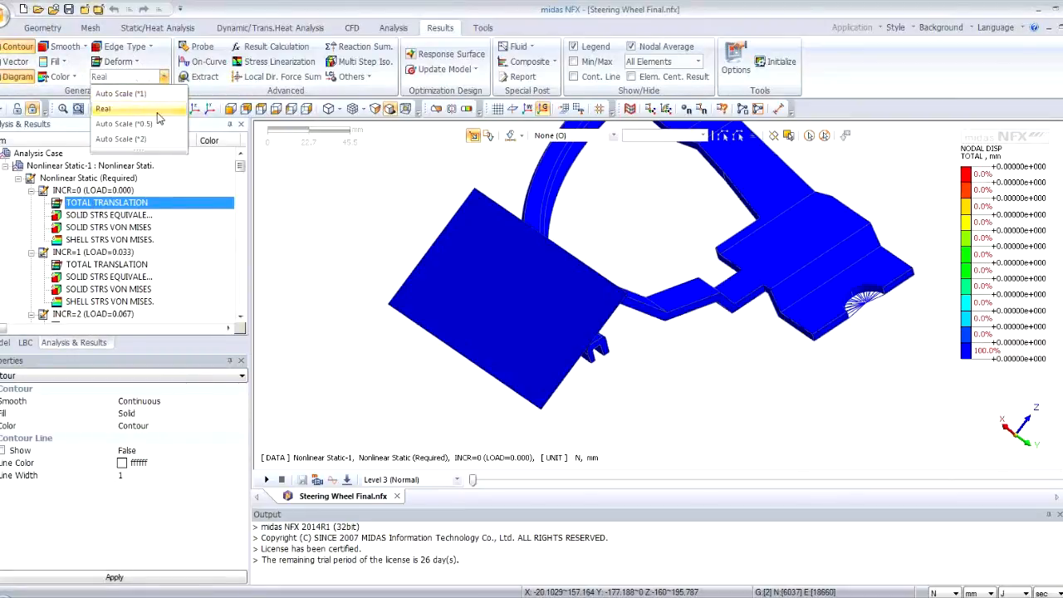
left_click(156, 107)
middle_click_drag(621, 329, 586, 368)
middle_click_drag(591, 297, 495, 268)
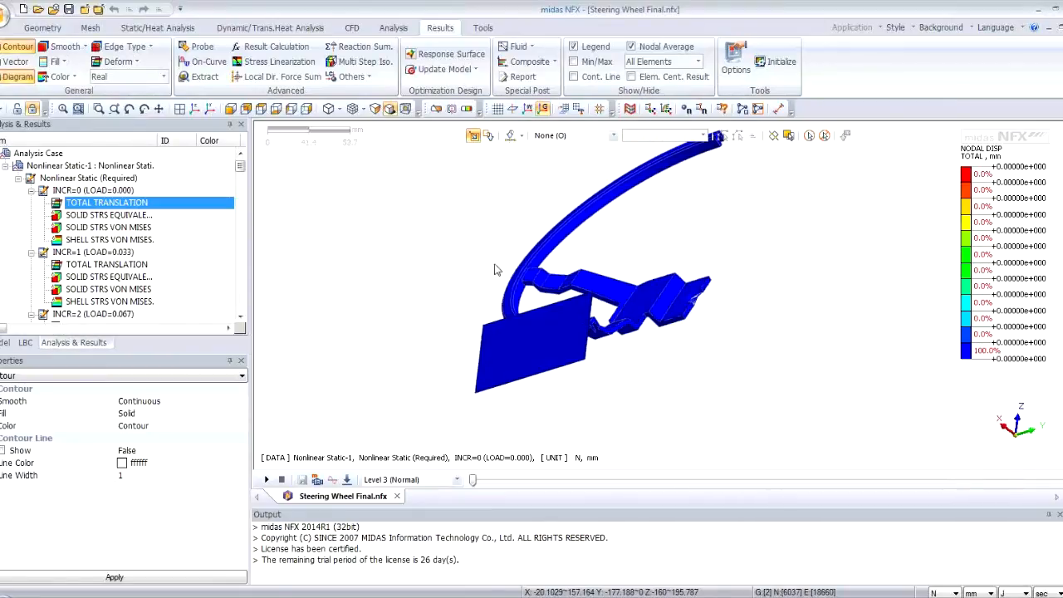
Step: Mirror the result display about the Y plane only, with the X plane turned off, to show the full wheel
left_click(451, 110)
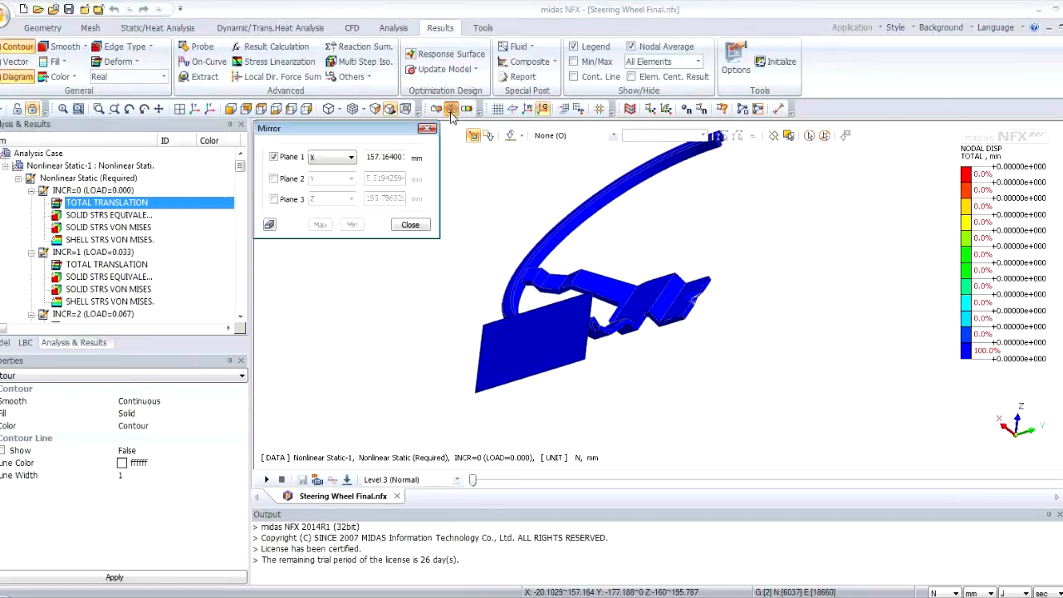
left_click(273, 156)
left_click(274, 178)
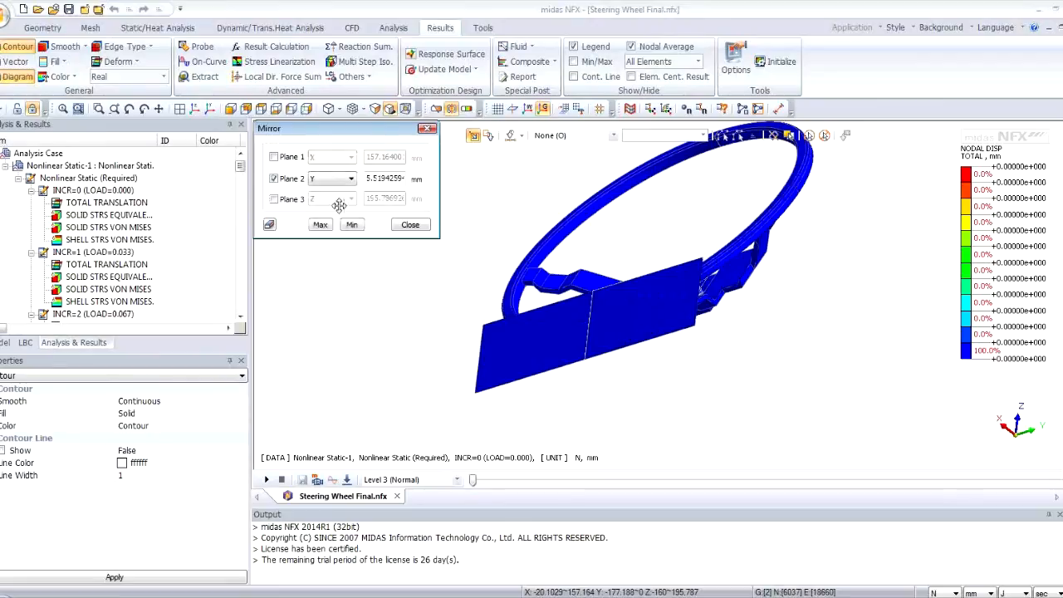
left_click(409, 225)
middle_click_drag(496, 298, 579, 294)
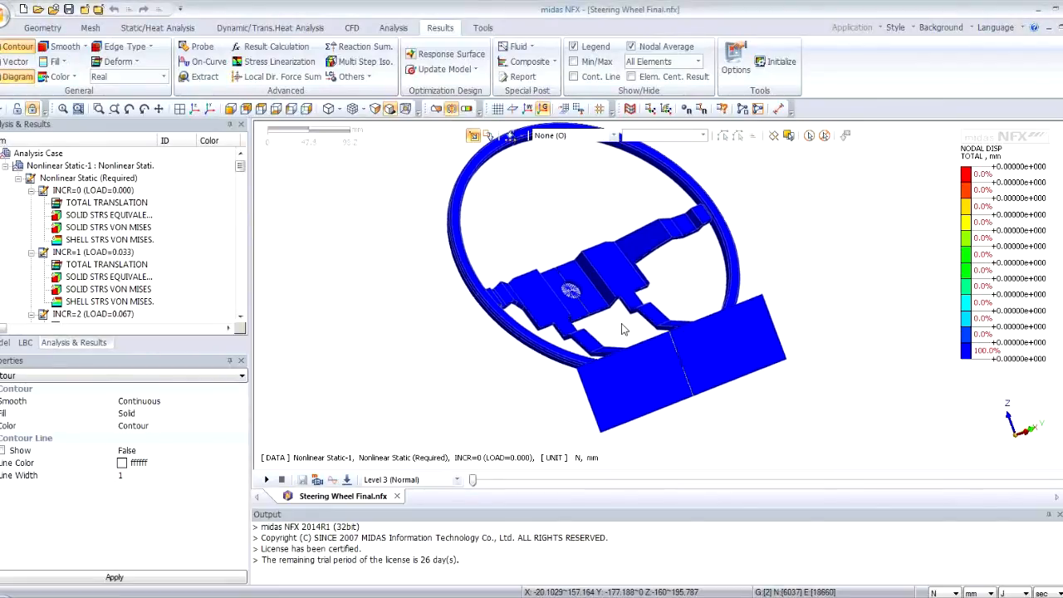
Step: Advance the displacement result to INCR=33 (LOAD=1.000), turn on the Min/Max labels and inspect the deformed wheel
left_click_drag(473, 480, 1060, 490)
middle_click_drag(616, 342, 641, 323)
scroll(671, 322, "up", 3)
left_click(573, 61)
middle_click_drag(658, 245, 765, 421)
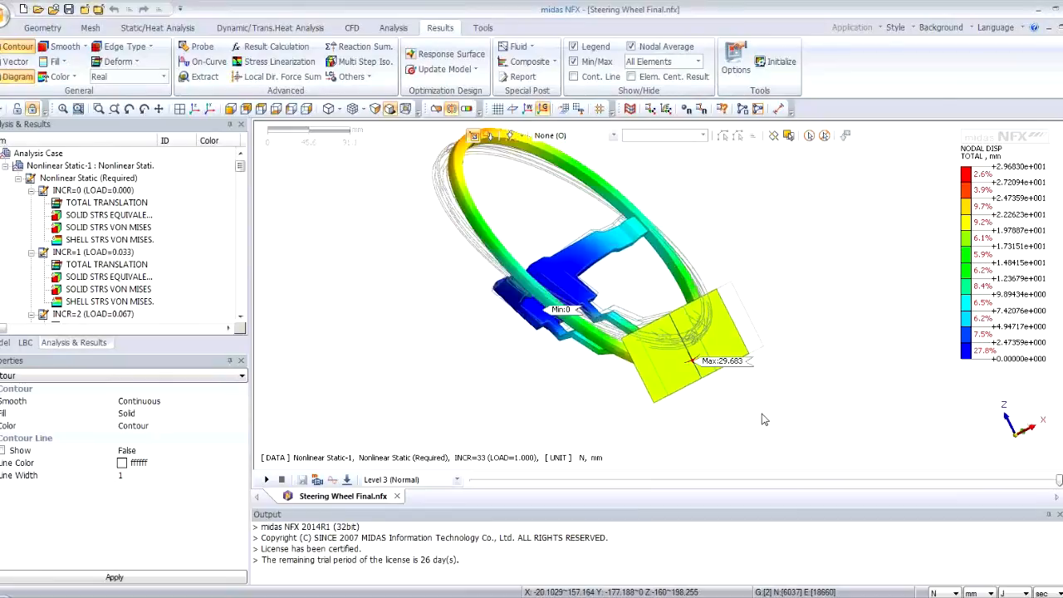
middle_click_drag(708, 366, 696, 371)
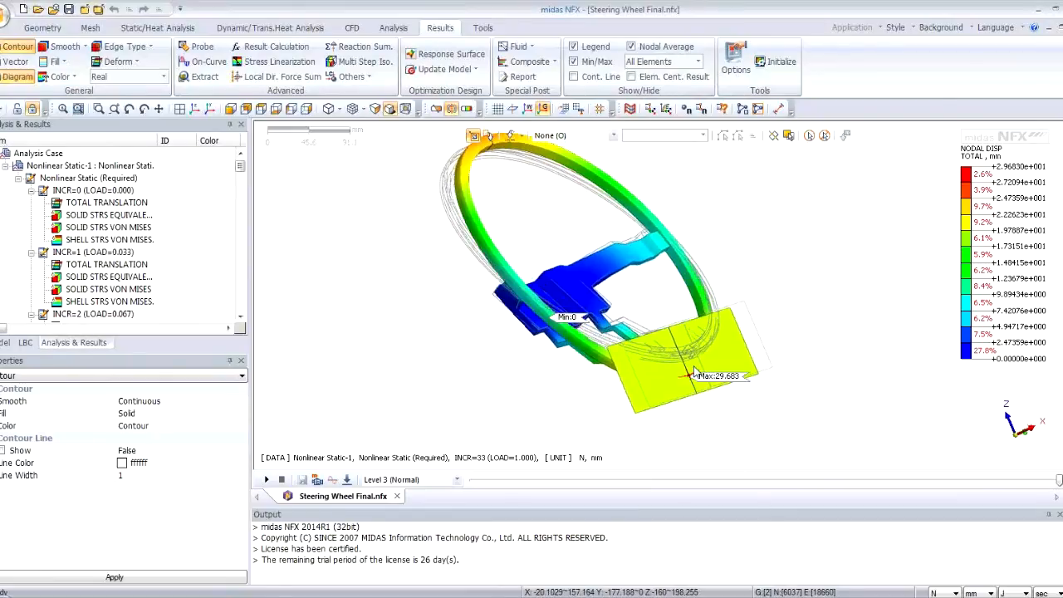
Step: Display the SOLID STRS VON MISES result and advance it to INCR=33 (LOAD=1.000)
double_click(123, 229)
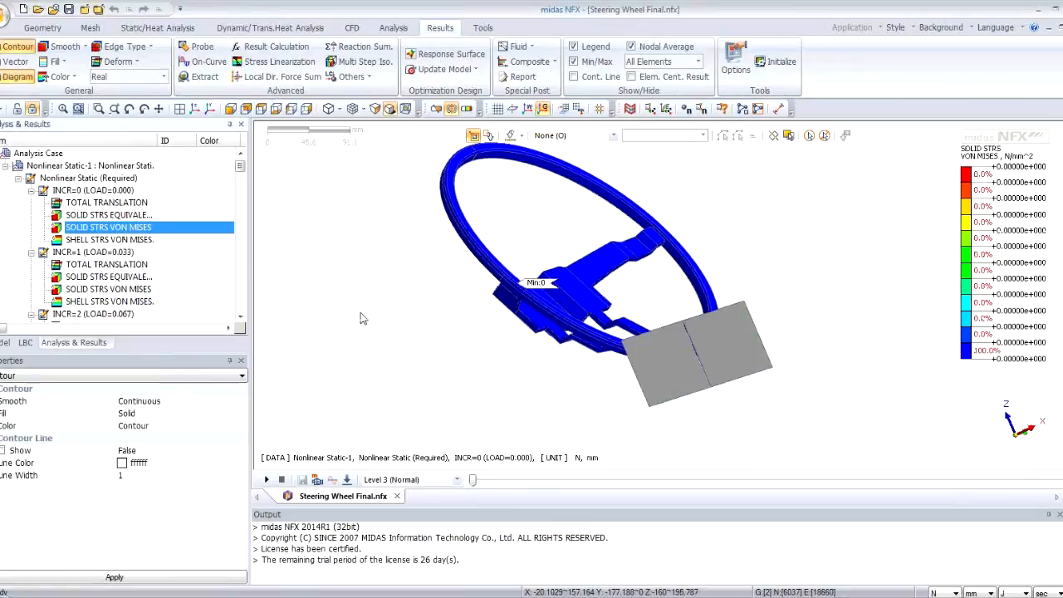
left_click_drag(471, 480, 1060, 499)
middle_click_drag(614, 247, 534, 272)
scroll(549, 277, "up", 4)
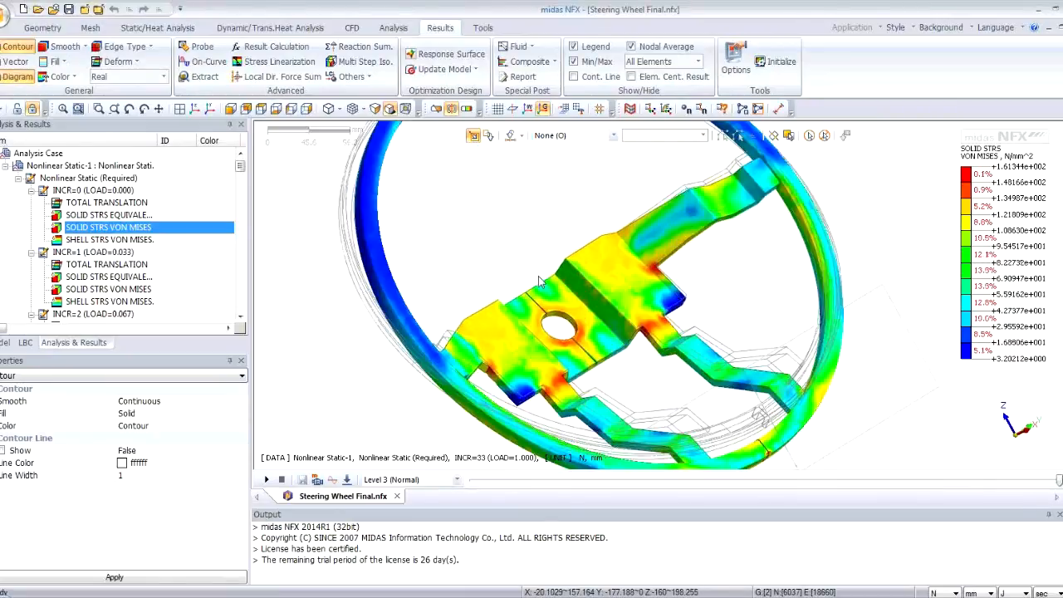
Step: Inspect the von Mises stress around the hub and lower spokes, including the maximum and minimum locations
middle_click_drag(633, 349, 588, 290)
scroll(630, 298, "up", 3)
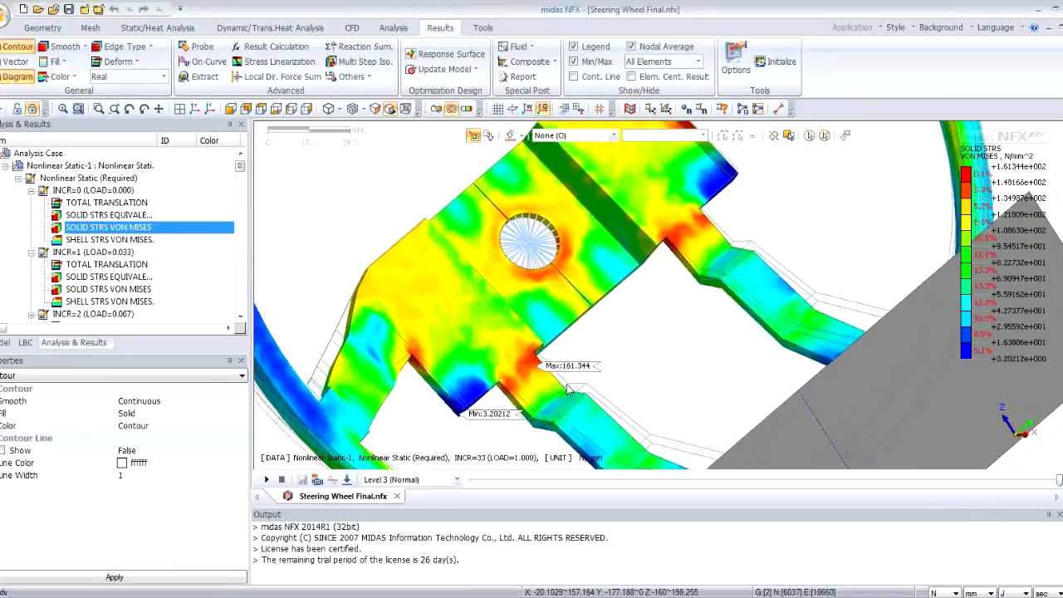
middle_click_drag(528, 393, 547, 352)
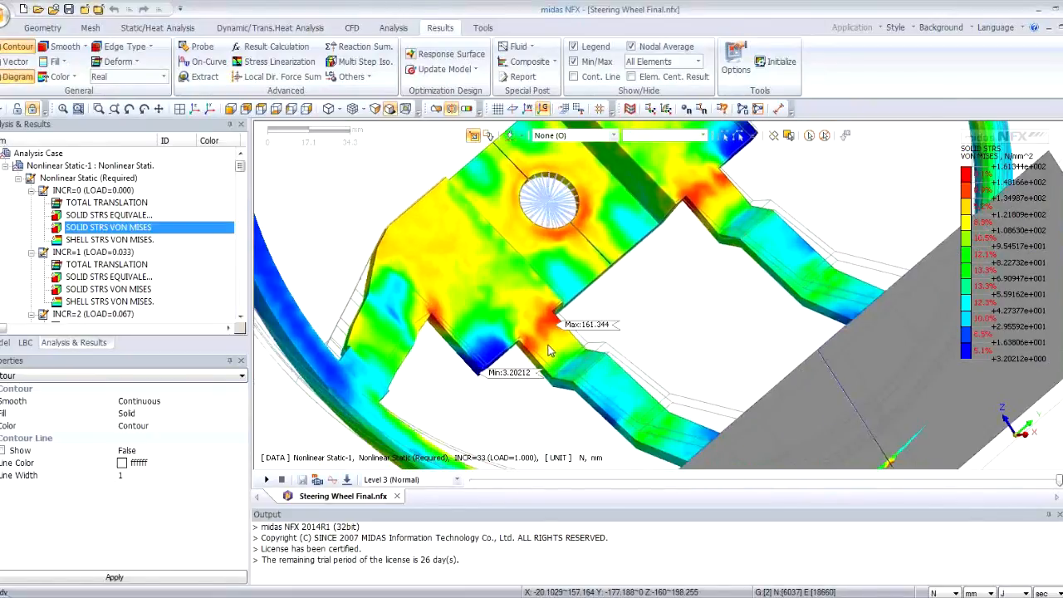
scroll(569, 343, "down", 2)
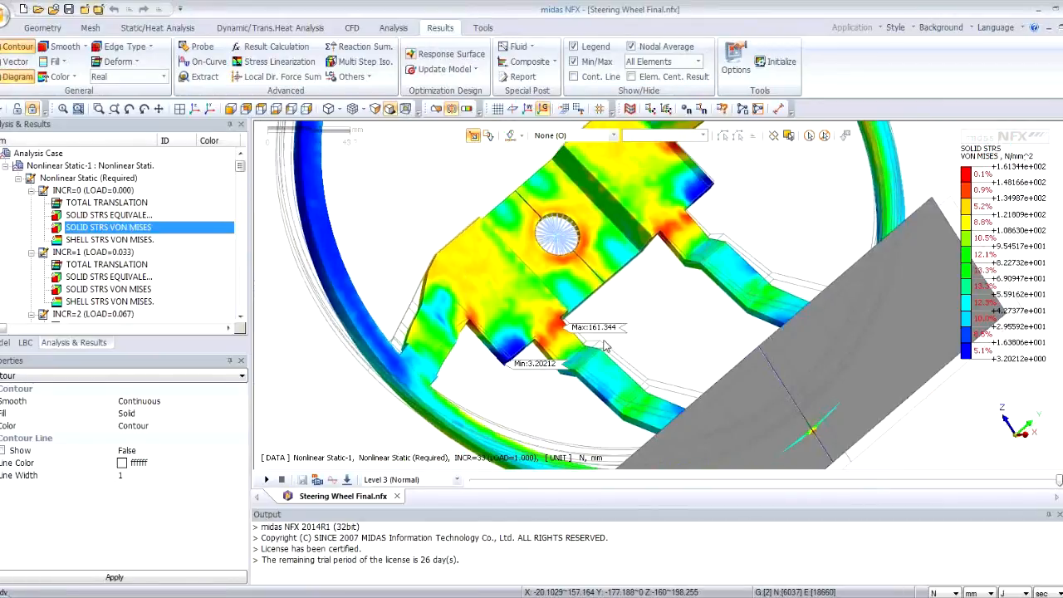
middle_click_drag(643, 313, 632, 321)
scroll(632, 325, "down", 4)
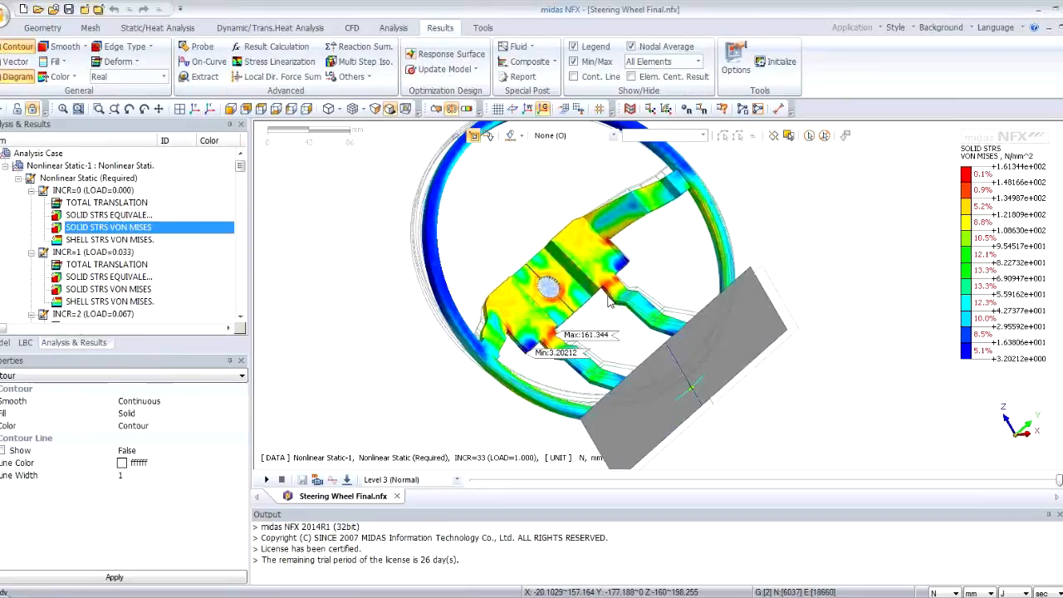
Step: Switch to the slide presentation and advance to the Principal useful tips slide
key("alt+Tab")
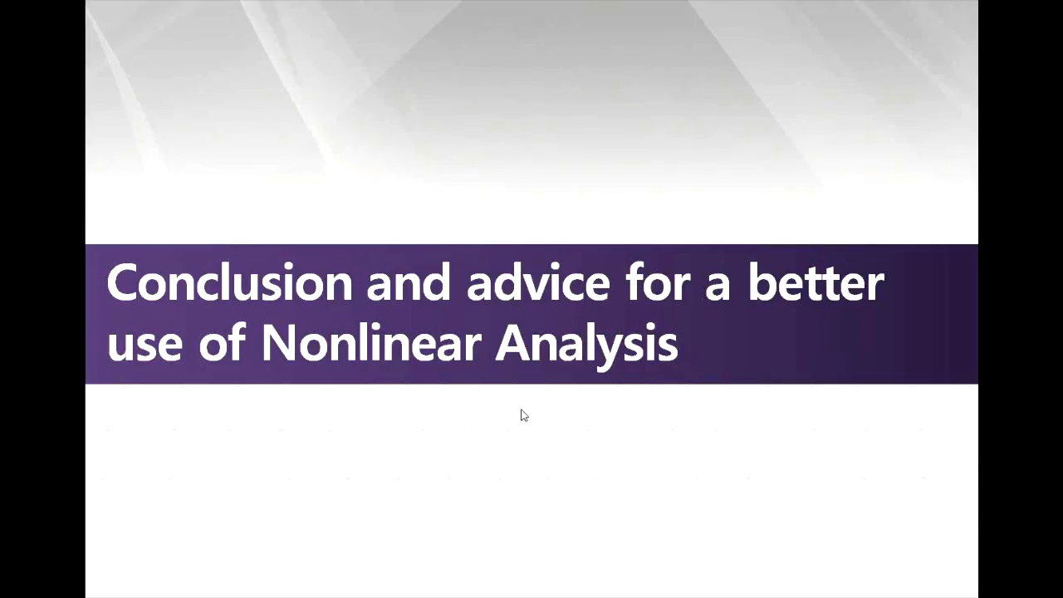
left_click(546, 412)
key("Left")
key("Right")
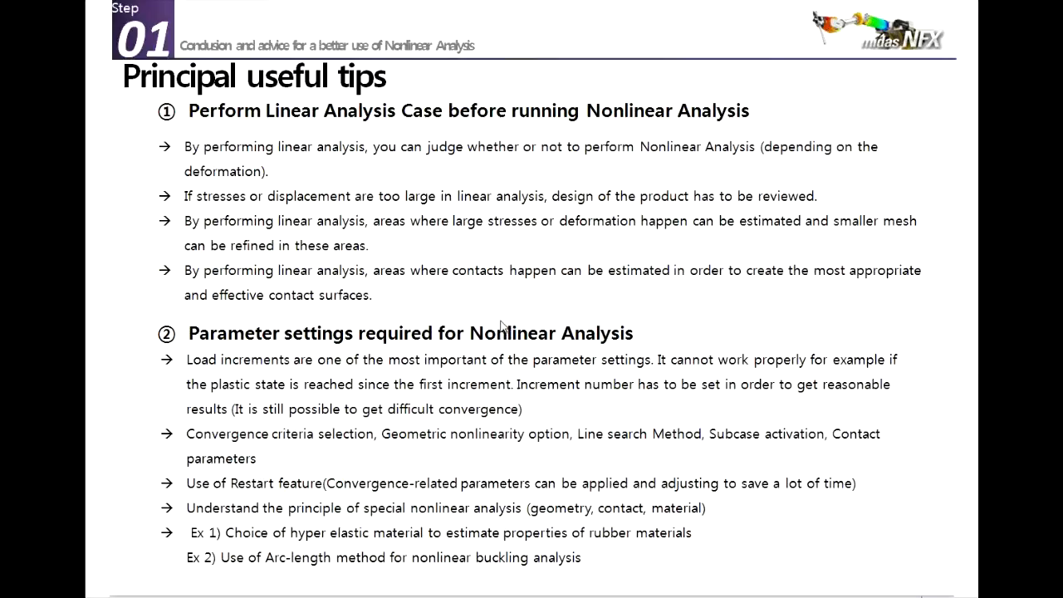